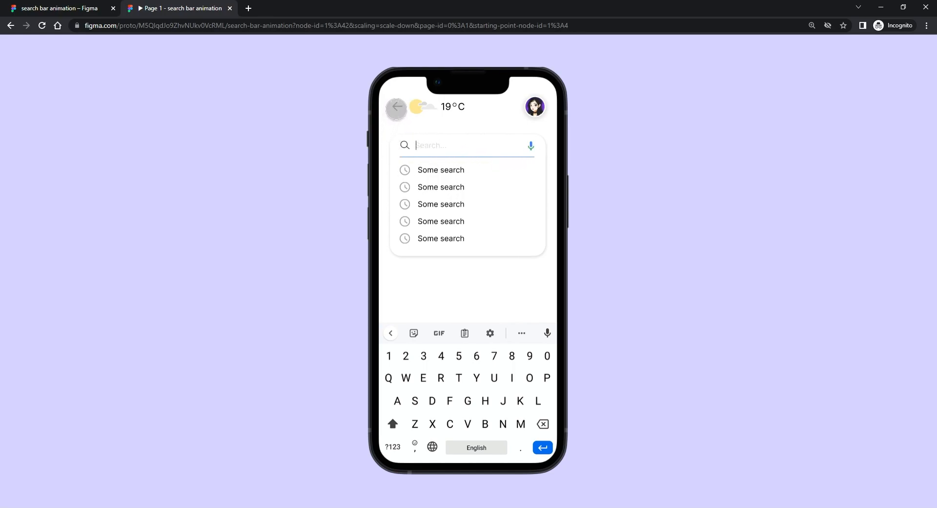
Test the search bar prototype by expanding the search field, clearing the entered query and returning to the start screen
click(396, 108)
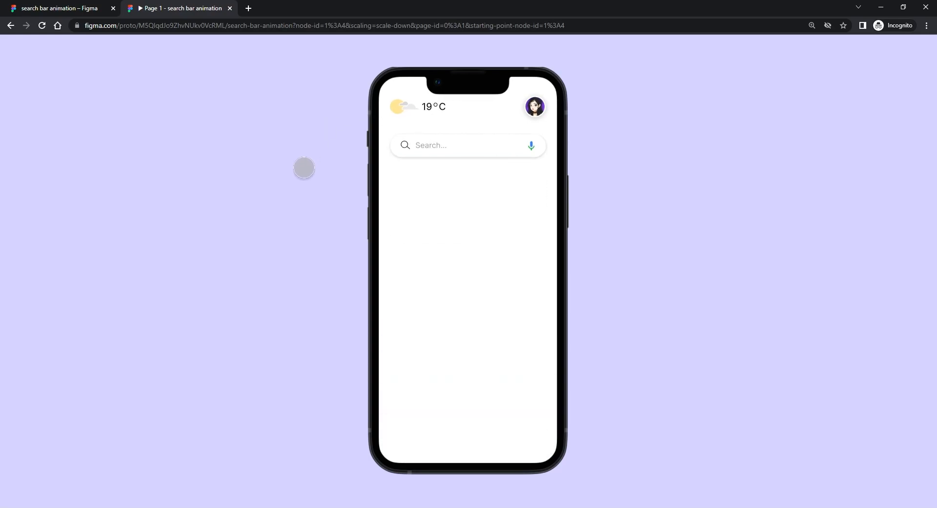
click(430, 147)
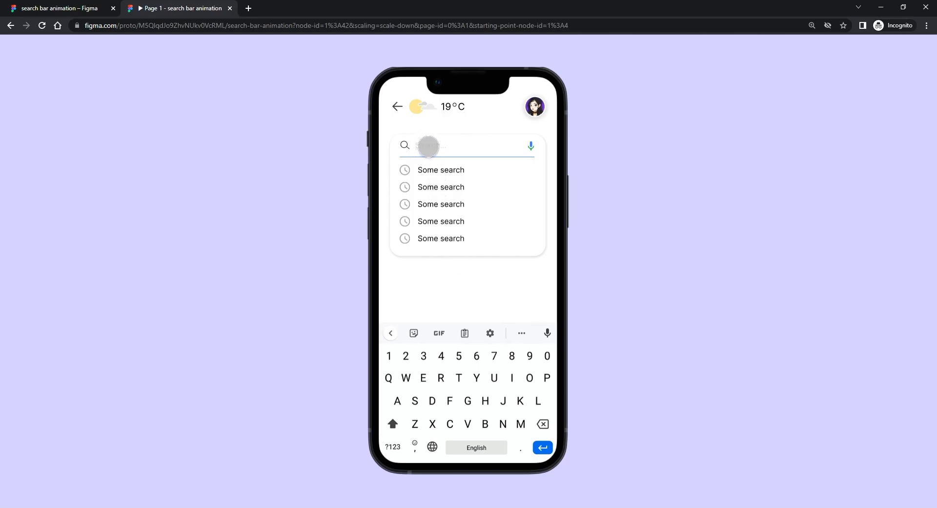
click(428, 146)
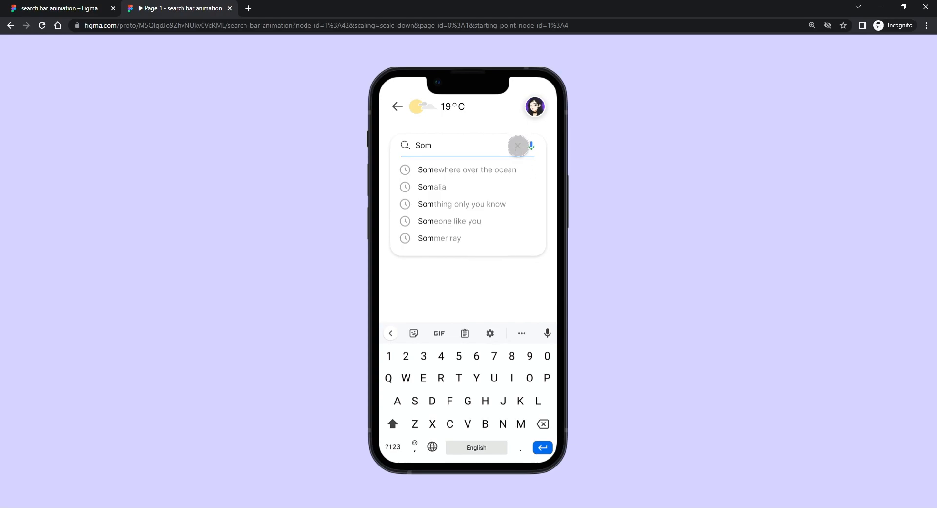
click(518, 146)
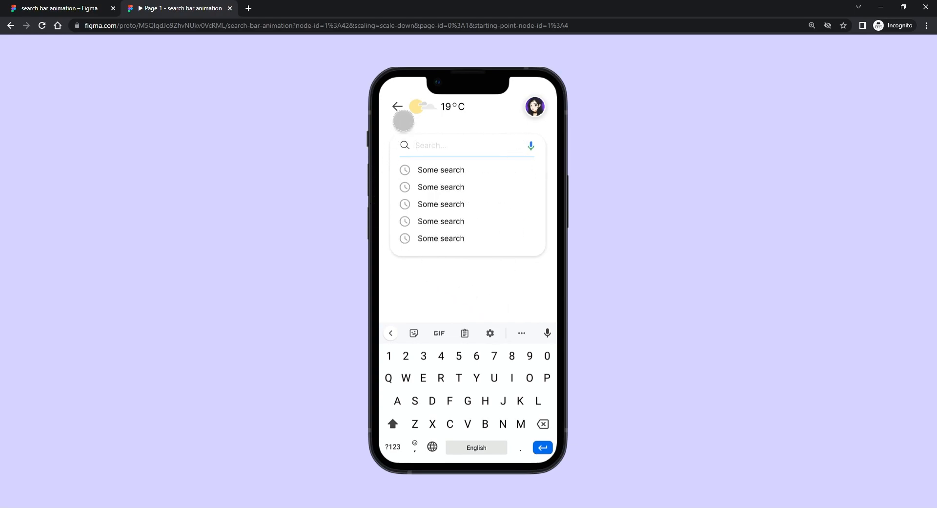
click(398, 106)
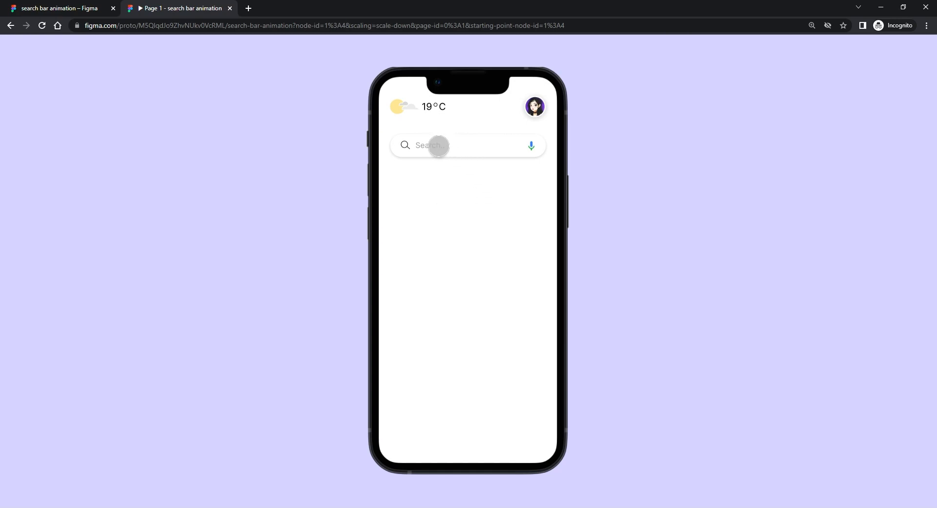
click(437, 145)
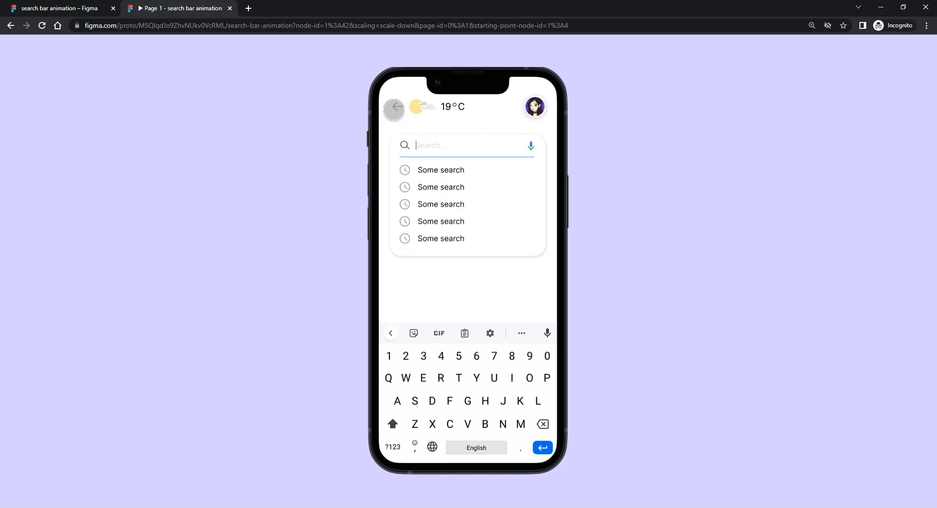
click(396, 107)
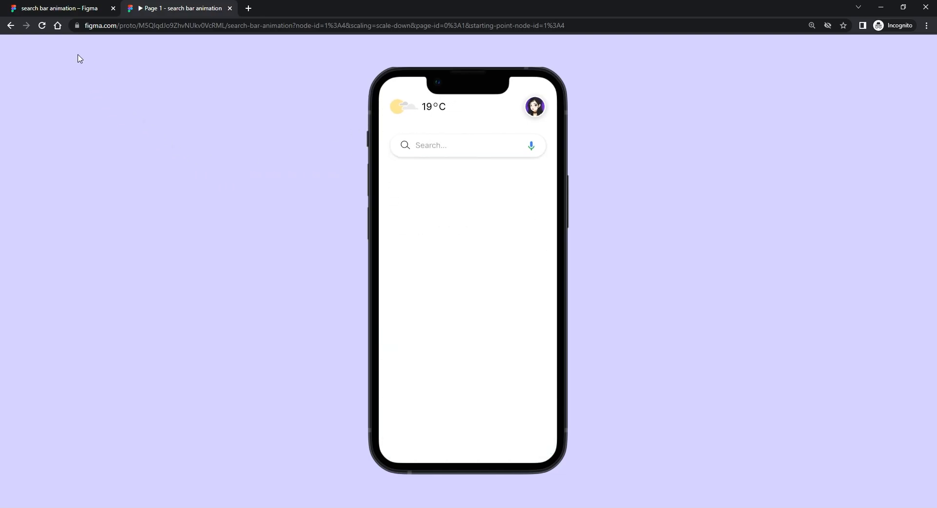
On Page 2 of the search bar animation file, add an iPhone 13 mini frame and position it beside the assets
click(64, 12)
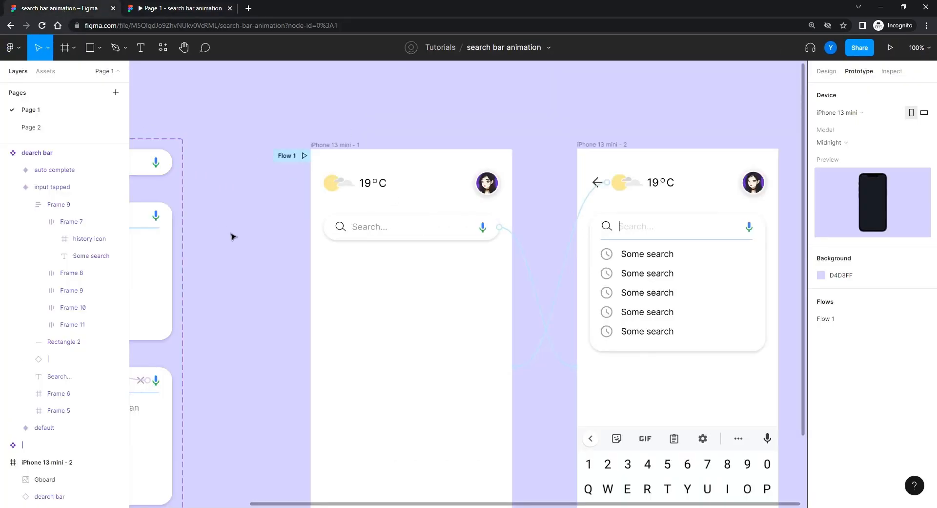
click(31, 127)
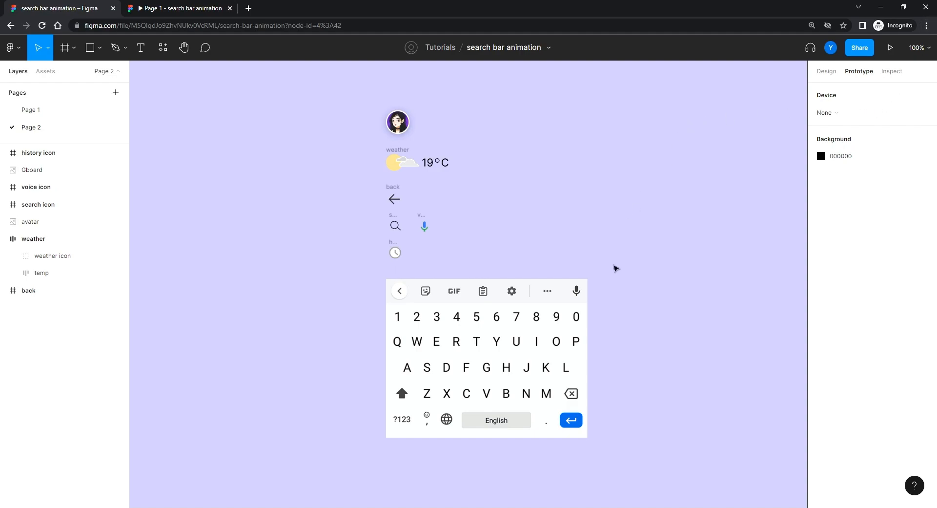
drag(665, 292, 422, 289)
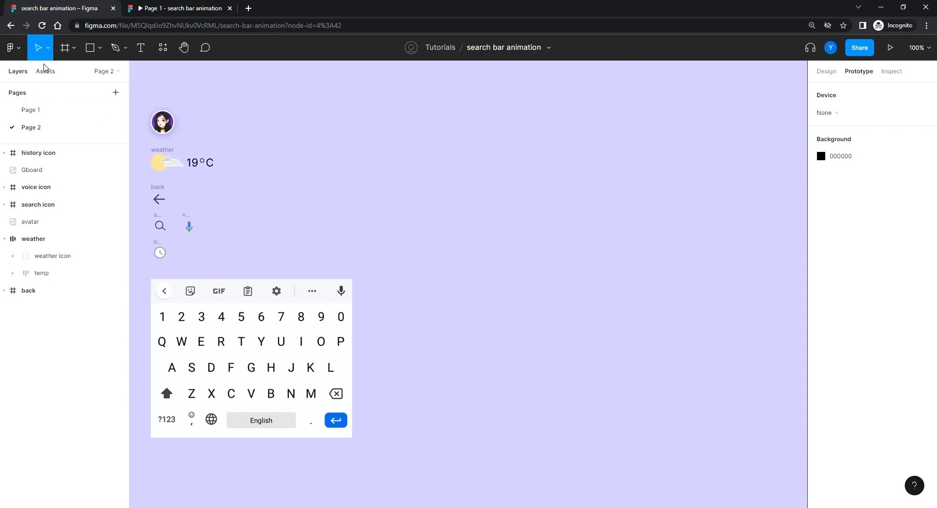
click(64, 48)
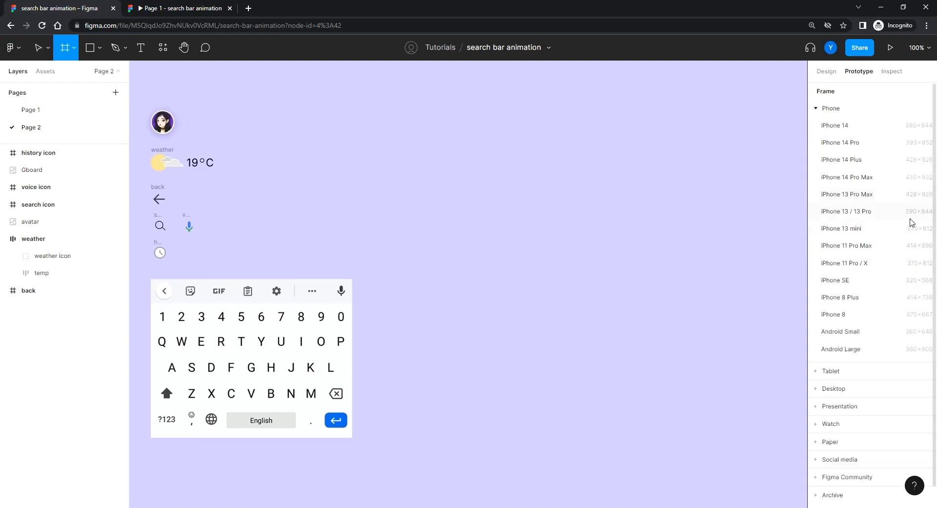
click(840, 228)
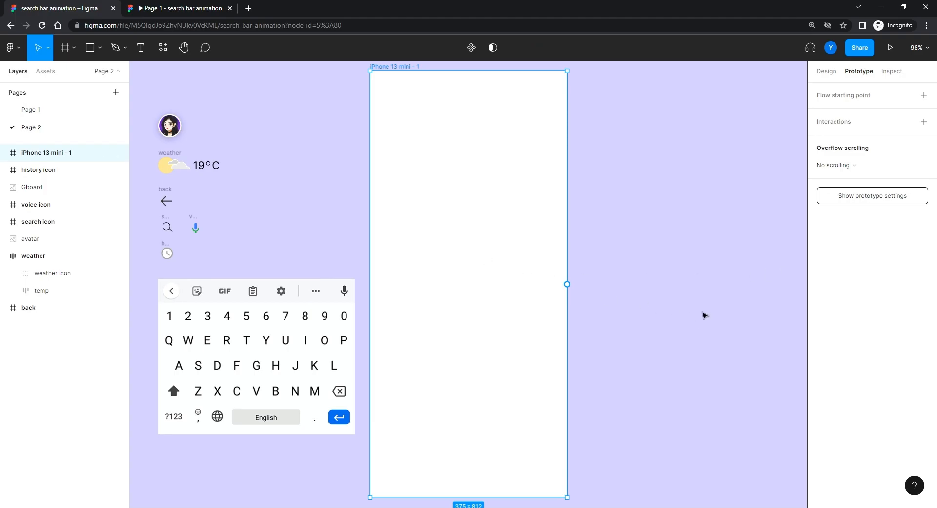
drag(395, 71, 432, 87)
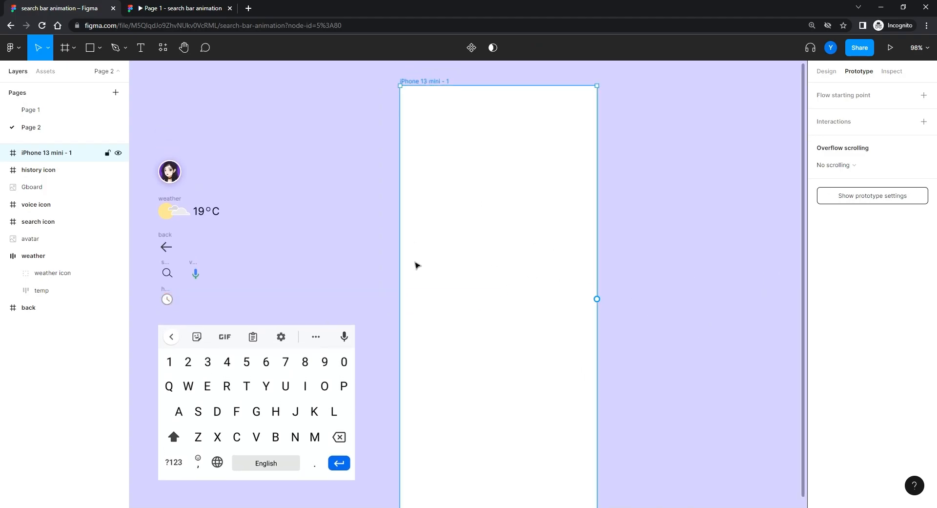
key(ctrl+minus)
drag(380, 223, 406, 211)
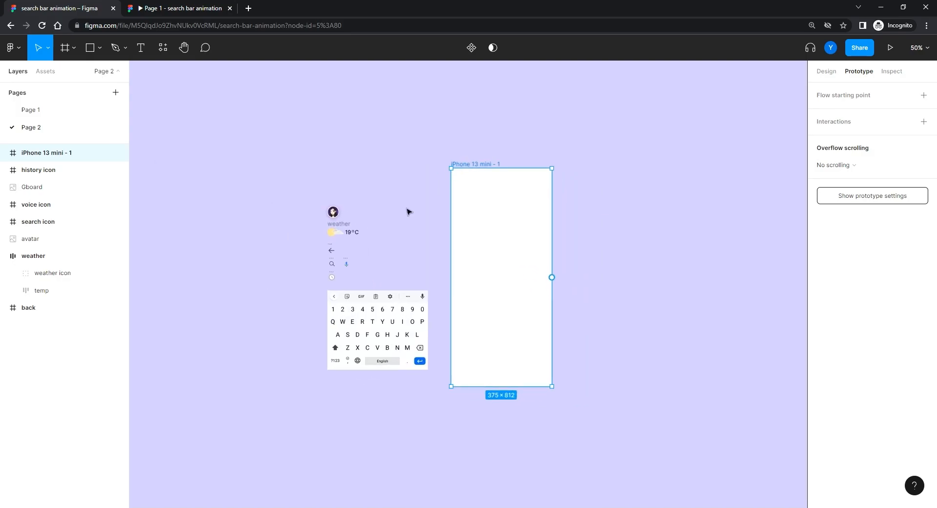
key(ctrl+plus)
drag(404, 141, 392, 161)
key(ctrl+minus)
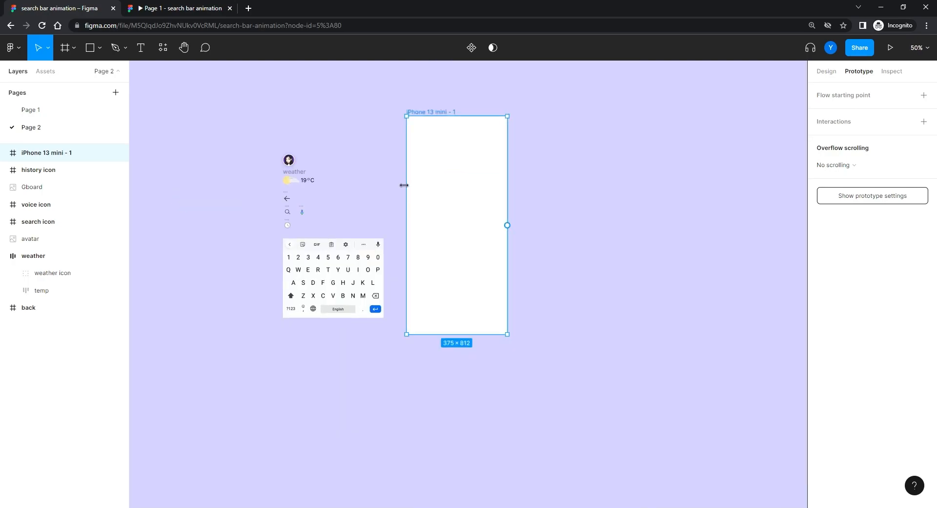
key(z)
drag(538, 96, 384, 365)
drag(304, 237, 385, 238)
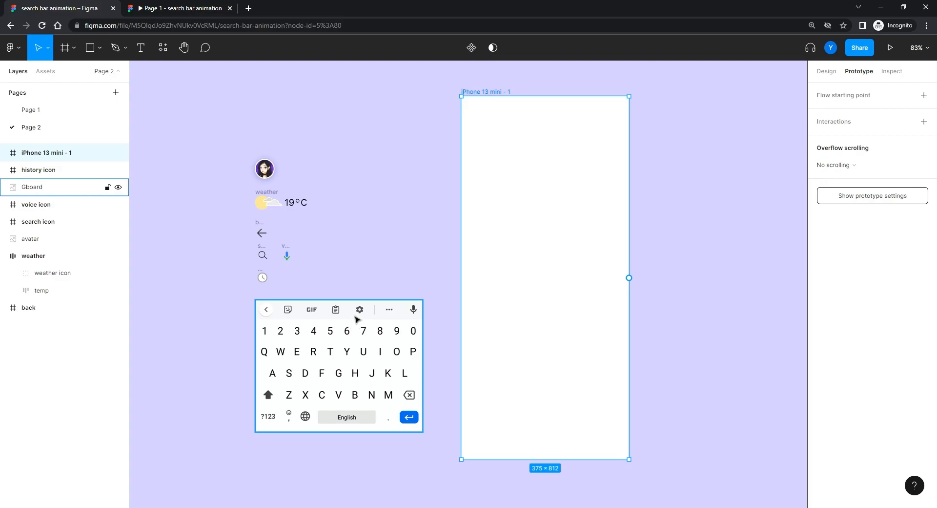
drag(198, 232, 256, 244)
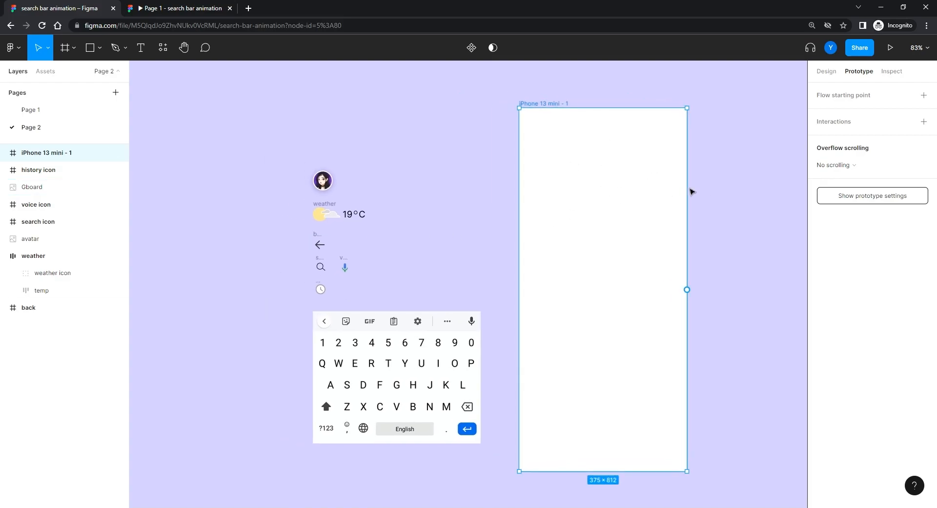
Rename the iPhone 13 mini frame to "screen 1"
double_click(37, 153)
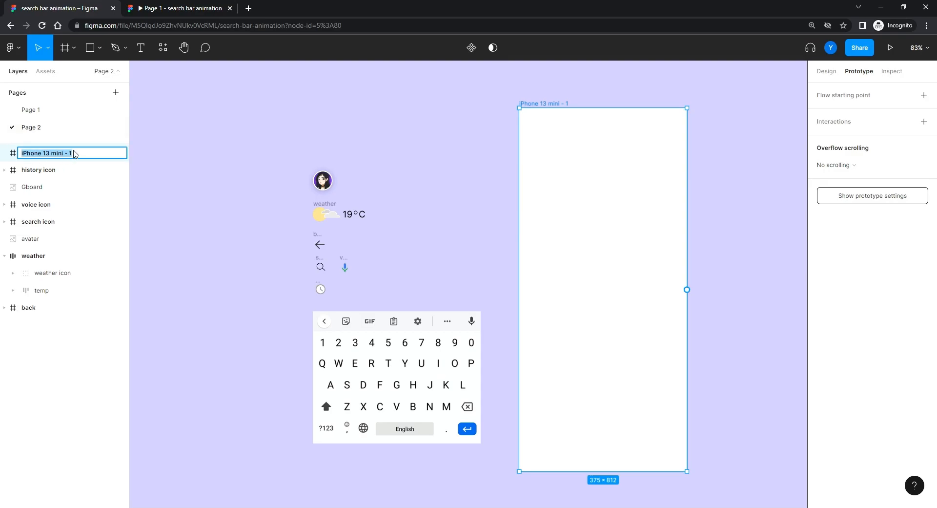
text(screen 1)
key(Return)
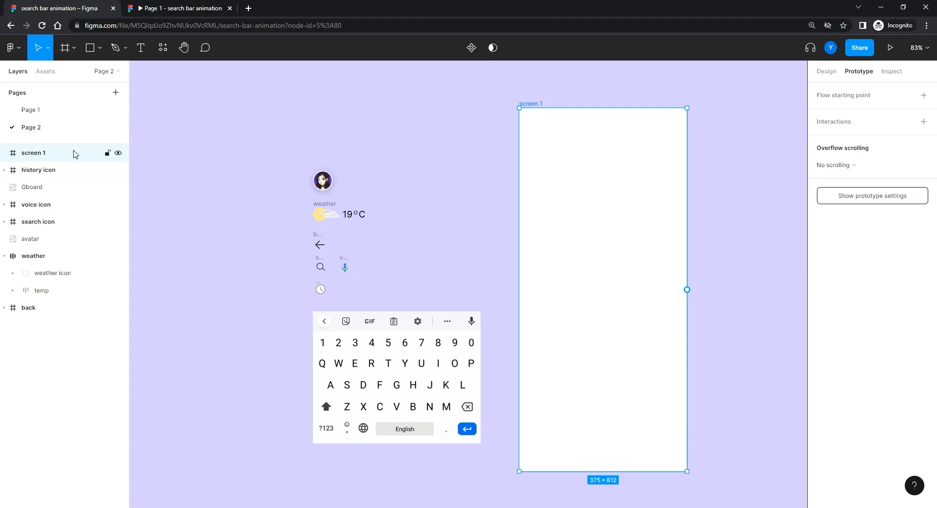
Place the avatar image inside screen 1 near its top-right corner, at about X 299, Y 51
click(825, 72)
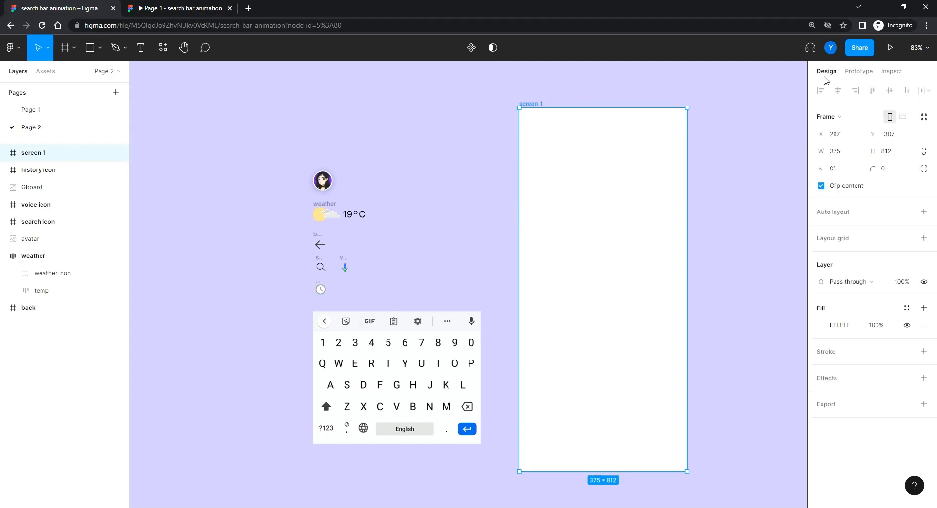
drag(322, 188, 662, 149)
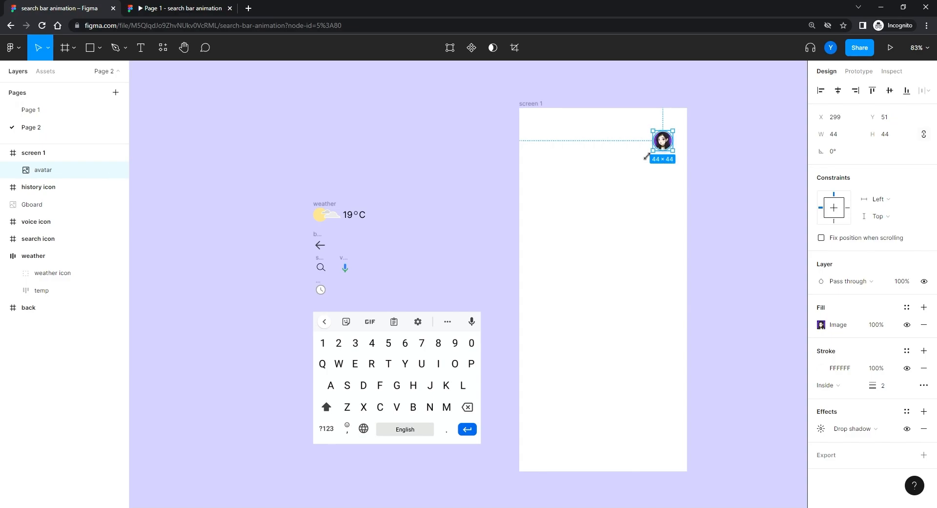
scroll(566, 228, up, 5)
drag(571, 205, 457, 286)
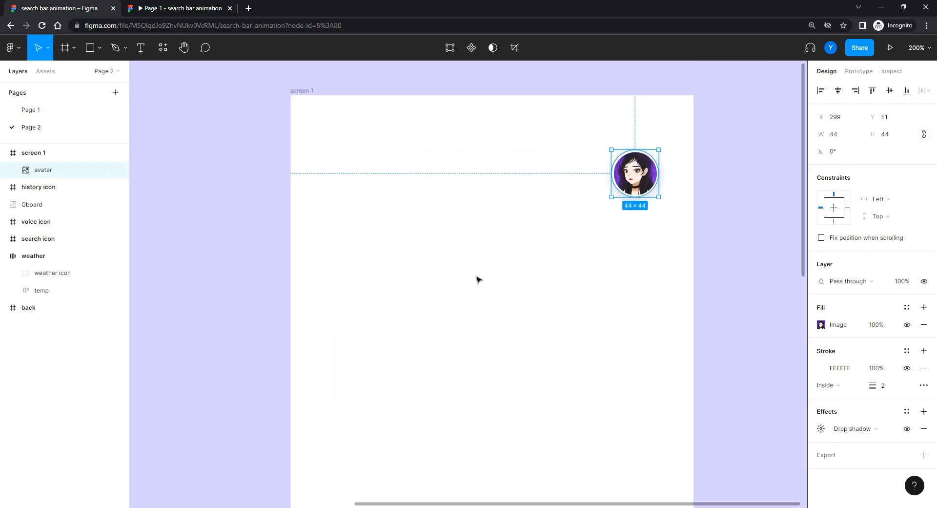
click(595, 251)
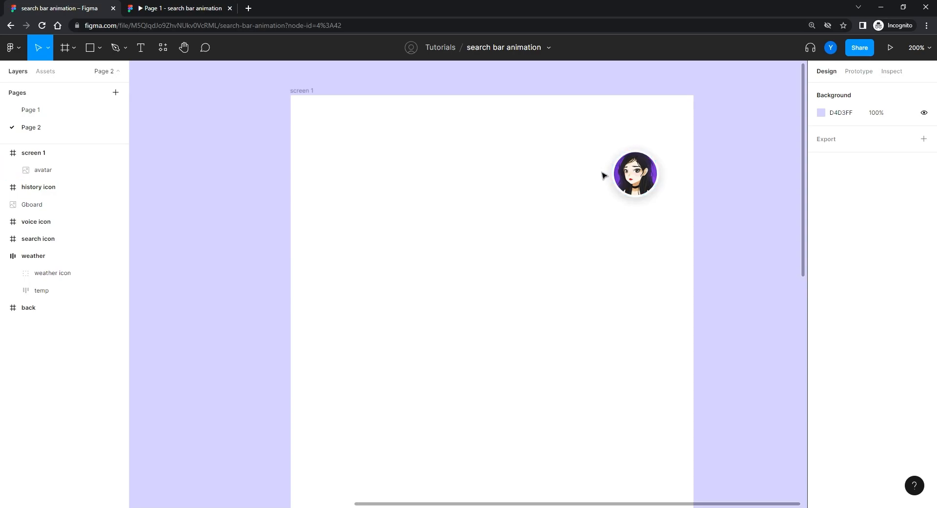
drag(463, 260, 675, 207)
drag(352, 249, 363, 248)
key(shift+0)
drag(285, 277, 387, 225)
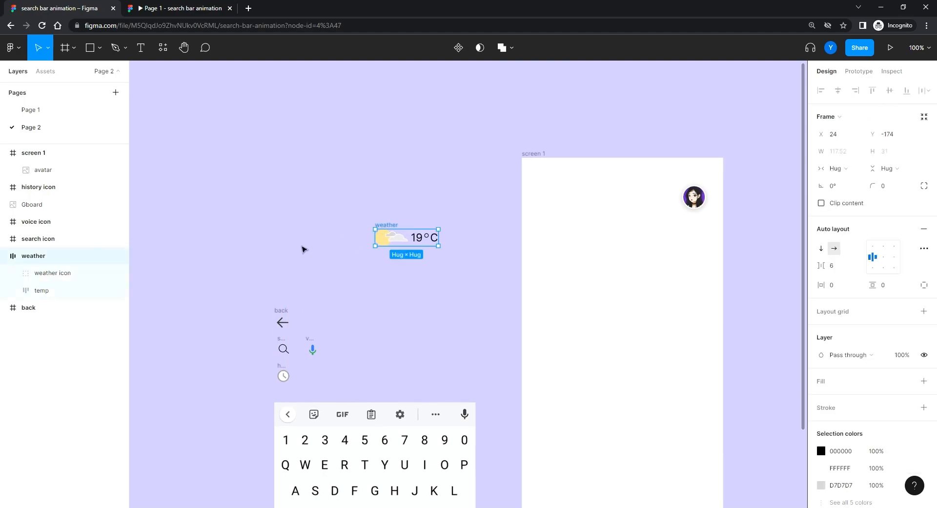
key(ctrl+z)
Examine how the weather element is built, including its temperature group and degree symbol frame
key(ctrl+equal)
drag(261, 241, 549, 181)
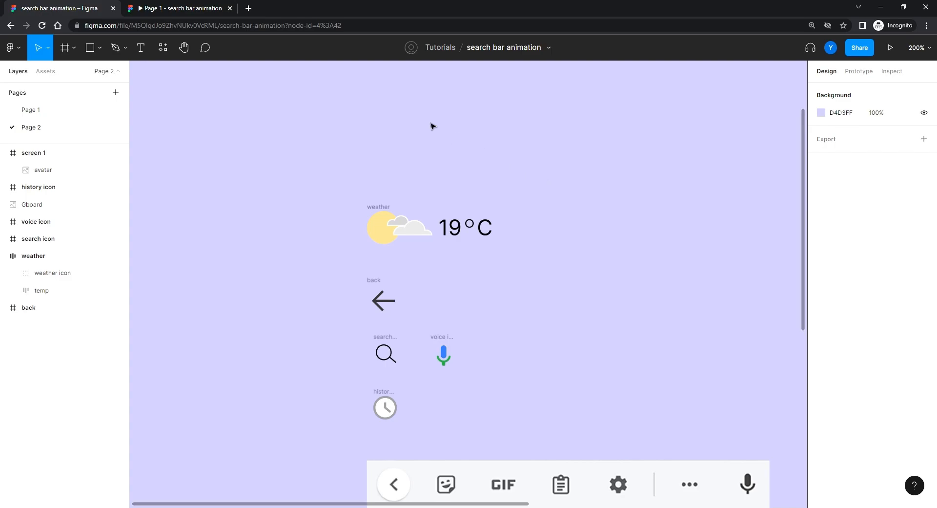
click(397, 231)
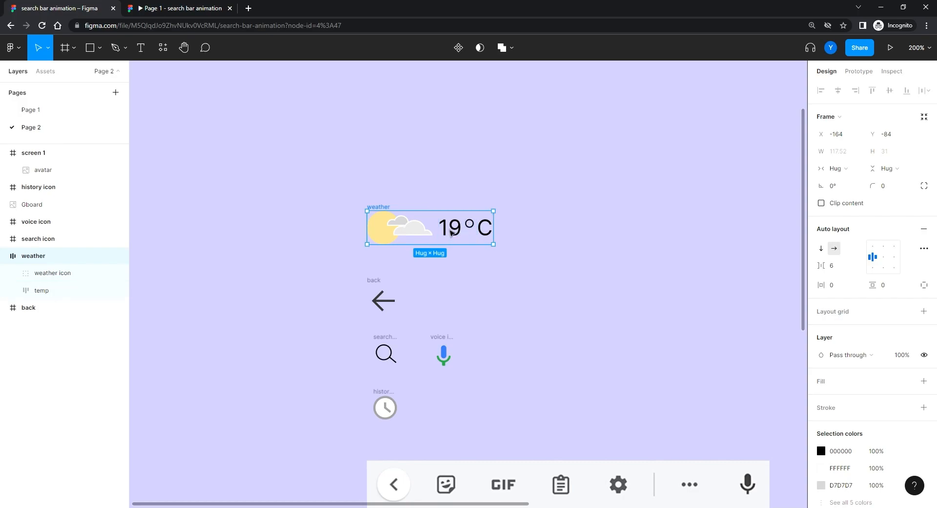
double_click(451, 232)
click(472, 224)
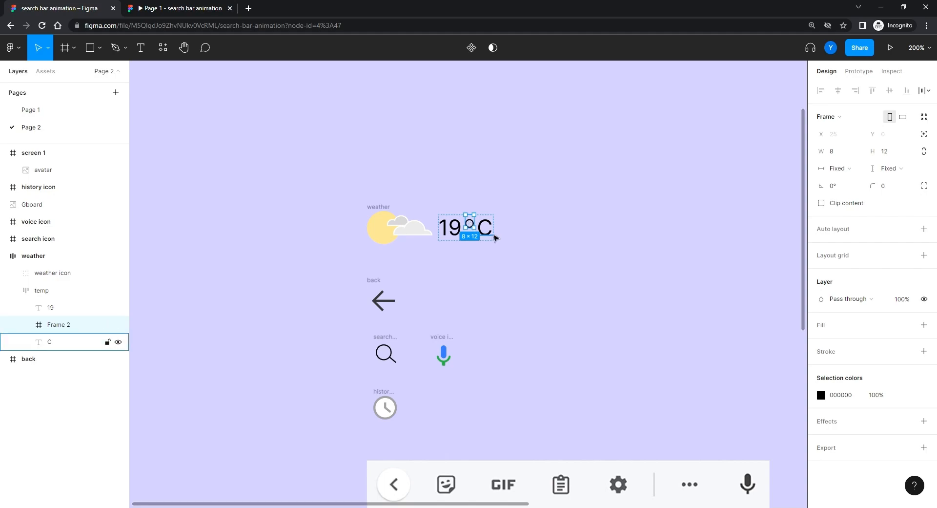
click(523, 234)
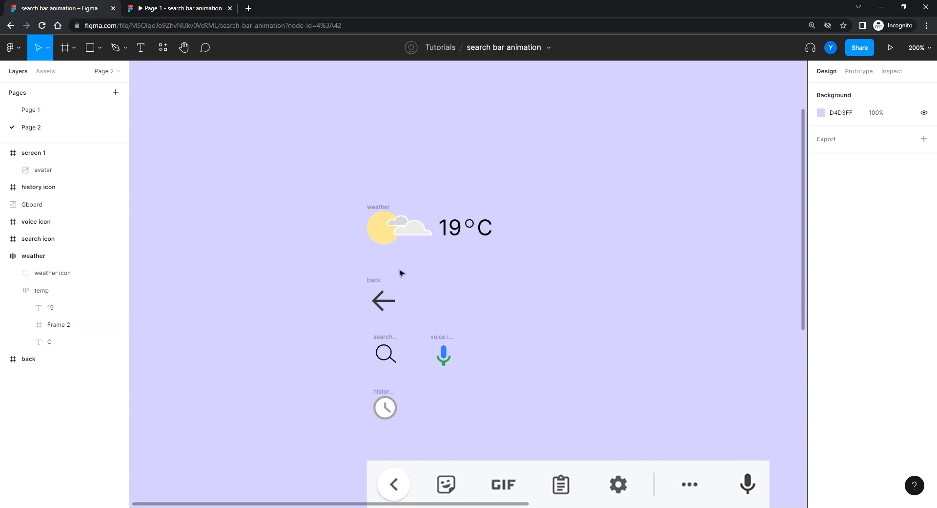
Combine the weather element and back arrow in a horizontal auto layout, with the back arrow placed before the weather
drag(536, 167, 247, 327)
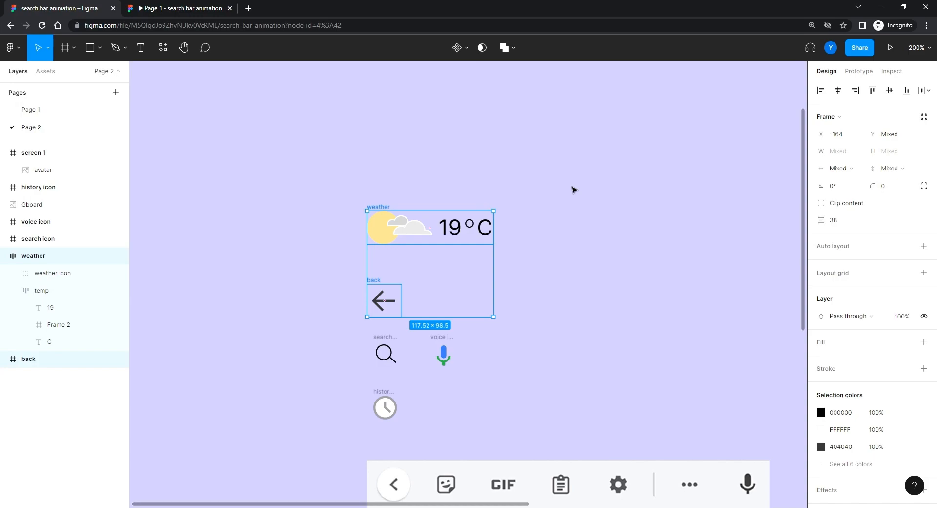
right_click(374, 227)
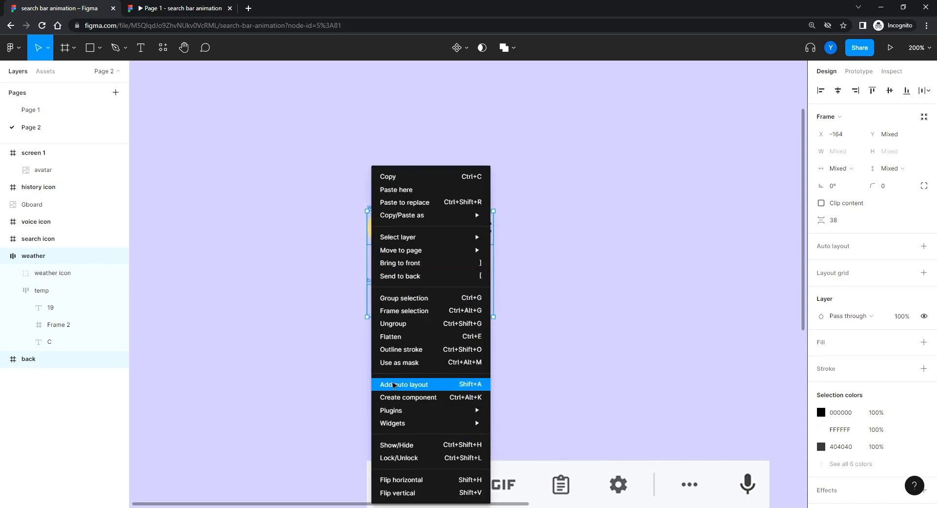
click(392, 385)
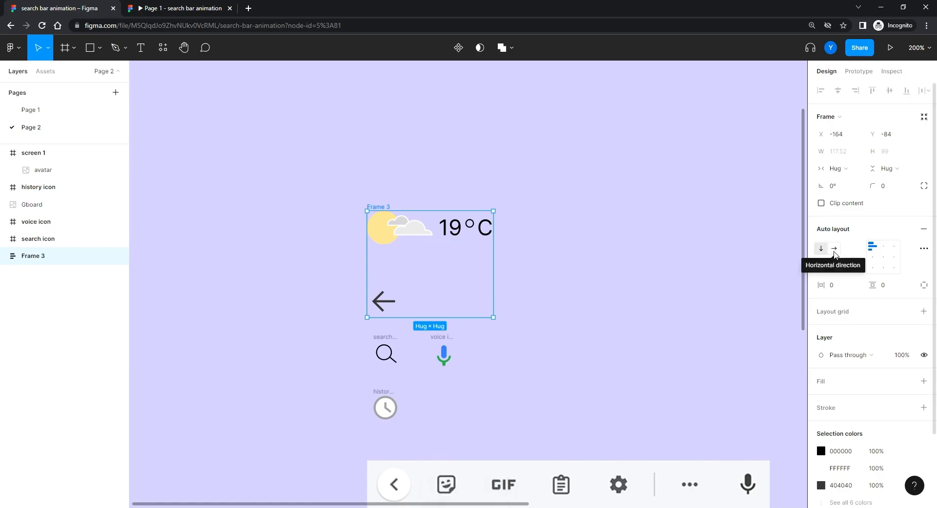
click(834, 249)
click(557, 229)
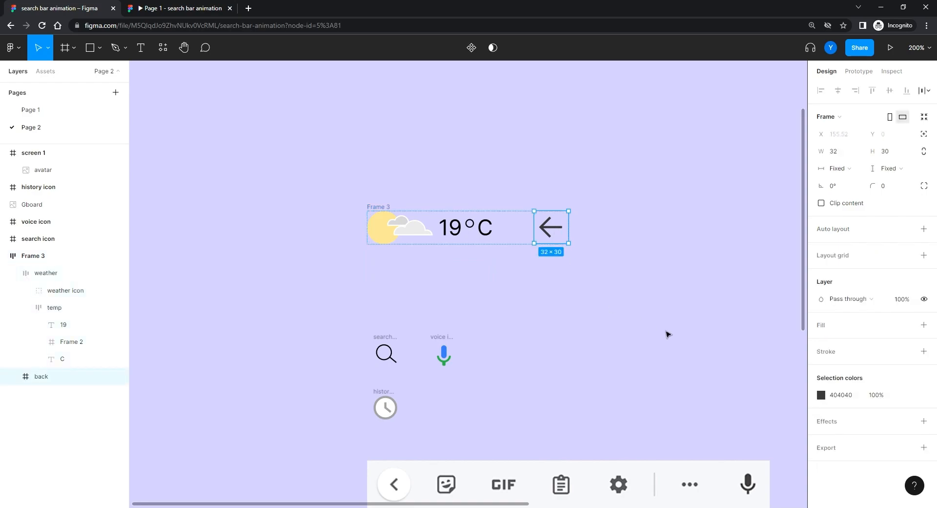
key(Left)
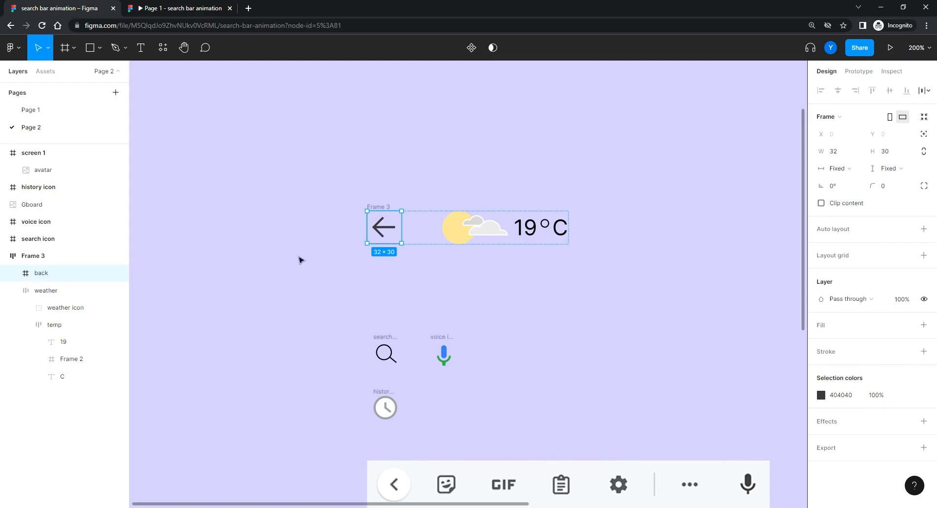
Move Frame 3 up and over to X -132, Y -113, and set its auto layout spacing between items to 6
click(299, 259)
click(377, 207)
drag(377, 207, 410, 176)
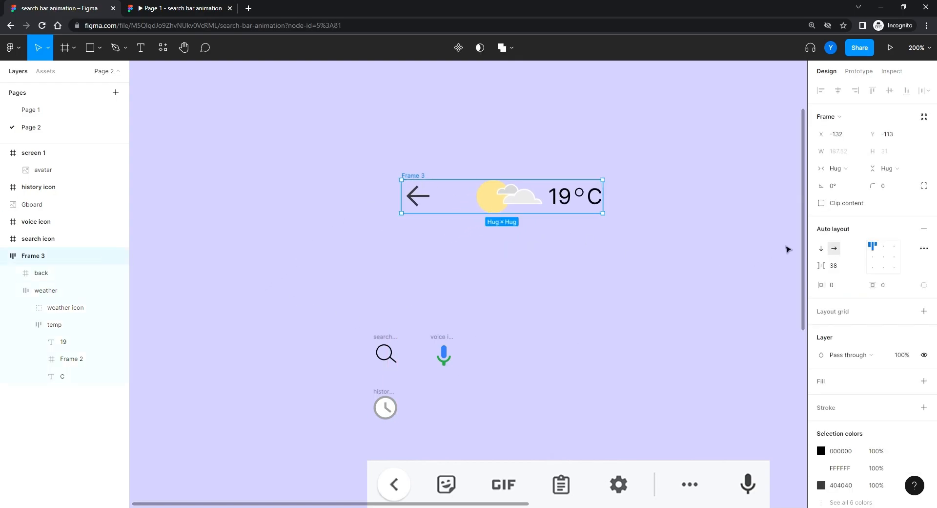
click(839, 266)
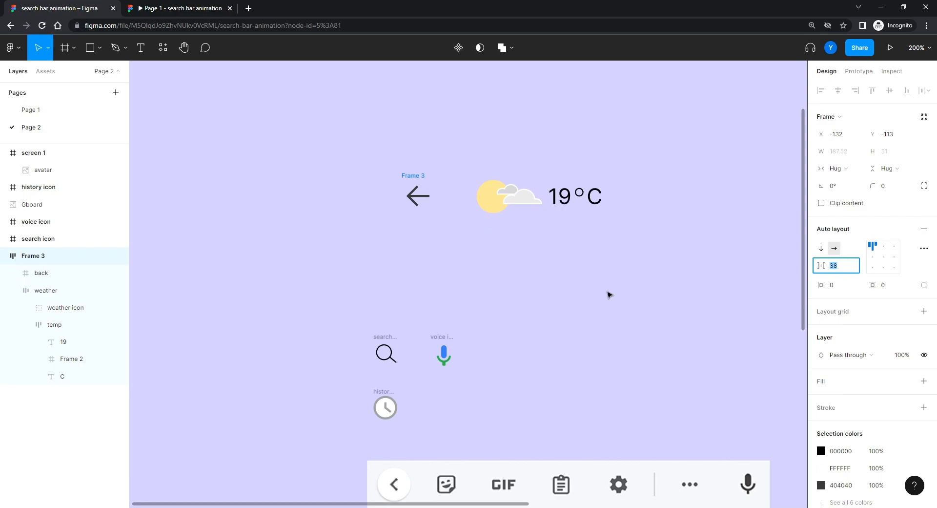
key(Down)
key(Down)
key(Down)
key(Down)
key(Down)
key(Down)
key(Down)
key(Down)
key(Down)
key(Down)
key(Down)
key(Down)
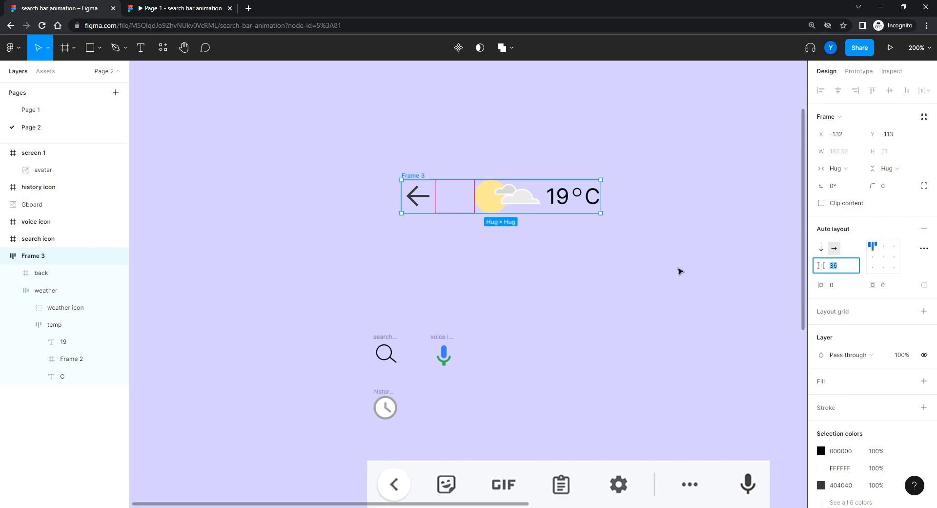
key(Down)
key(Down)
key(Down)
key(Down)
key(Down)
key(Down)
key(Down)
key(Down)
key(Down)
key(Down)
key(Down)
key(Down)
key(Down)
key(Down)
key(Down)
key(Down)
key(Down)
key(Down)
key(Down)
key(Down)
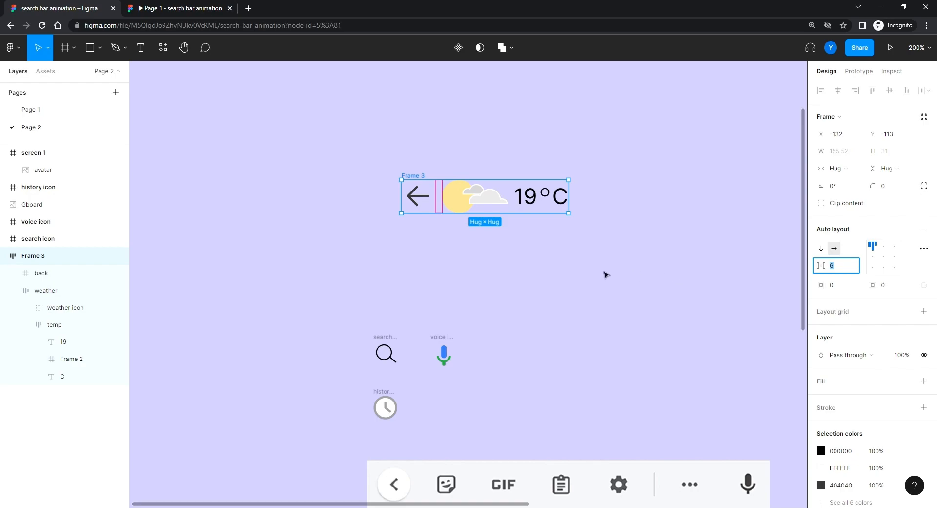
click(580, 275)
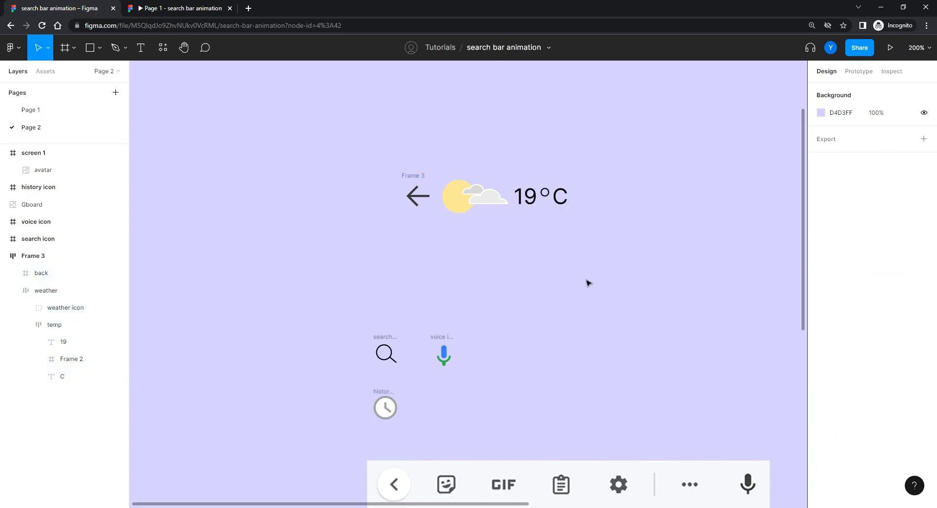
Move Frame 3 to about X -183, Y -115, and rename it "weather + back"
scroll(473, 261, up, 3)
scroll(473, 261, left, 3)
click(490, 252)
drag(490, 252, 436, 249)
double_click(33, 257)
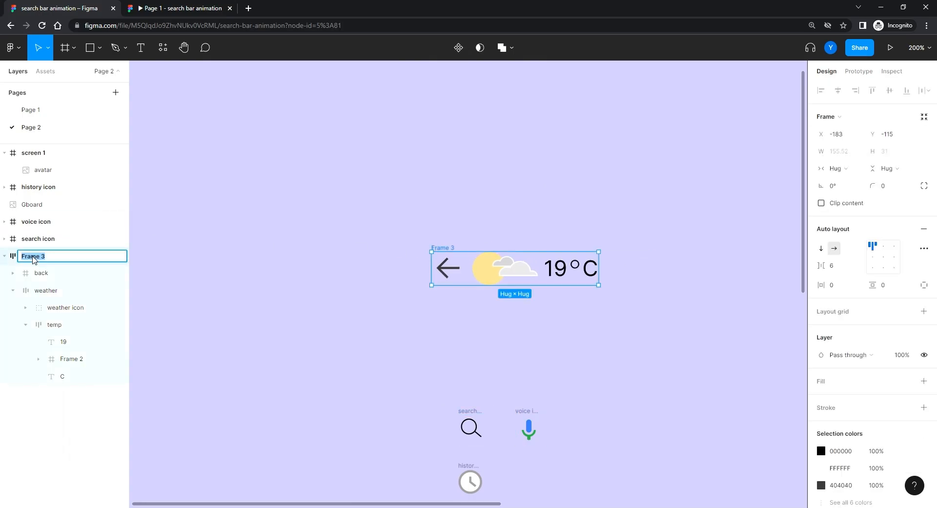
text(weather + back)
key(Return)
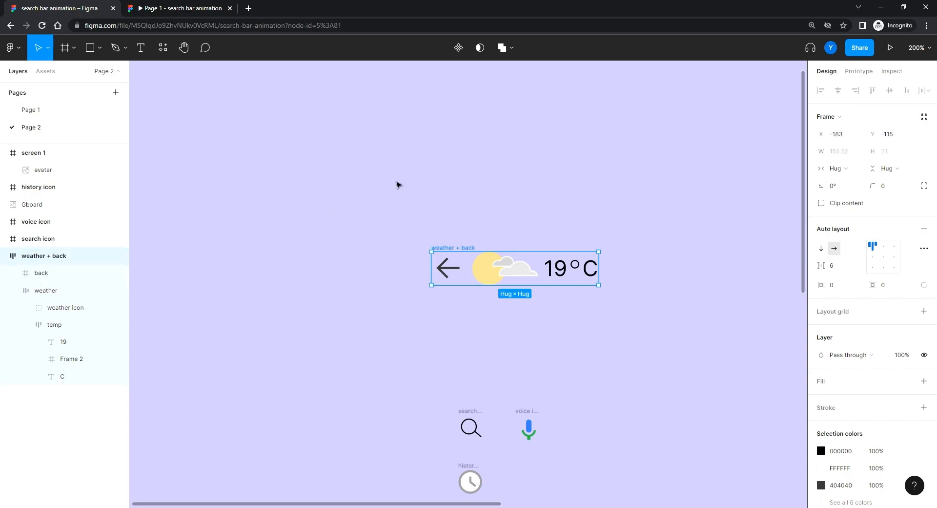
click(13, 290)
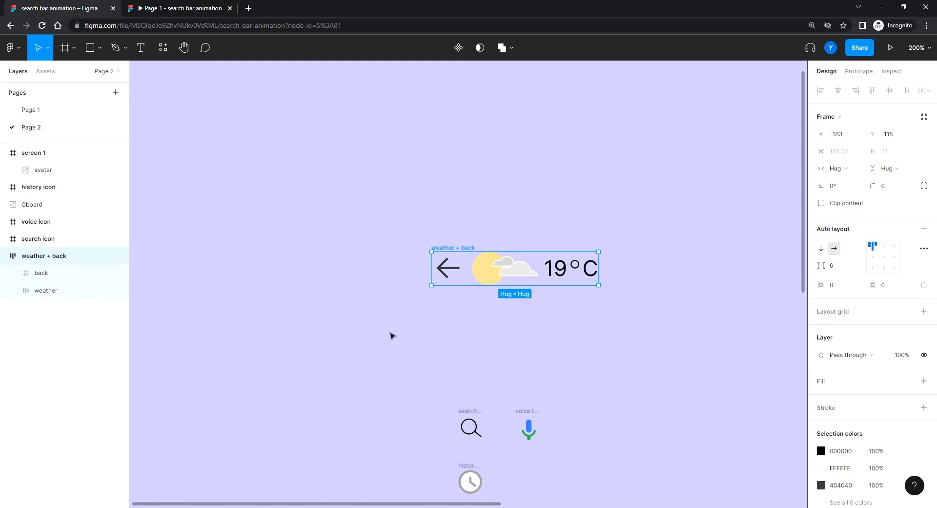
Turn the weather + back frame into a component and add a second variant named "back open"
click(458, 47)
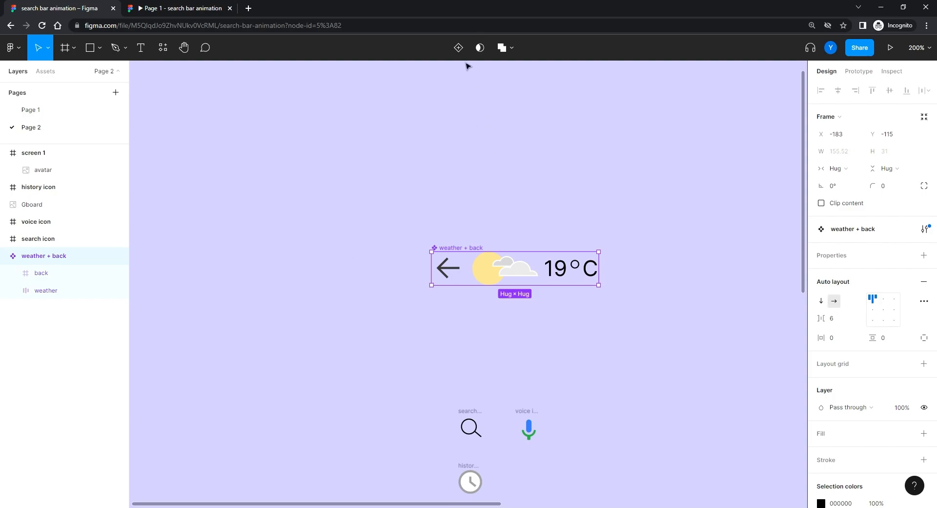
click(459, 48)
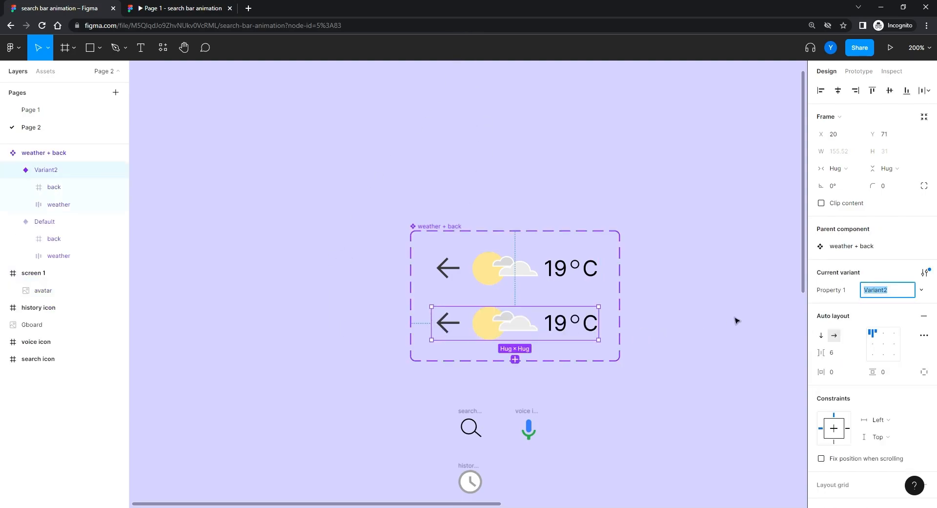
text(back o)
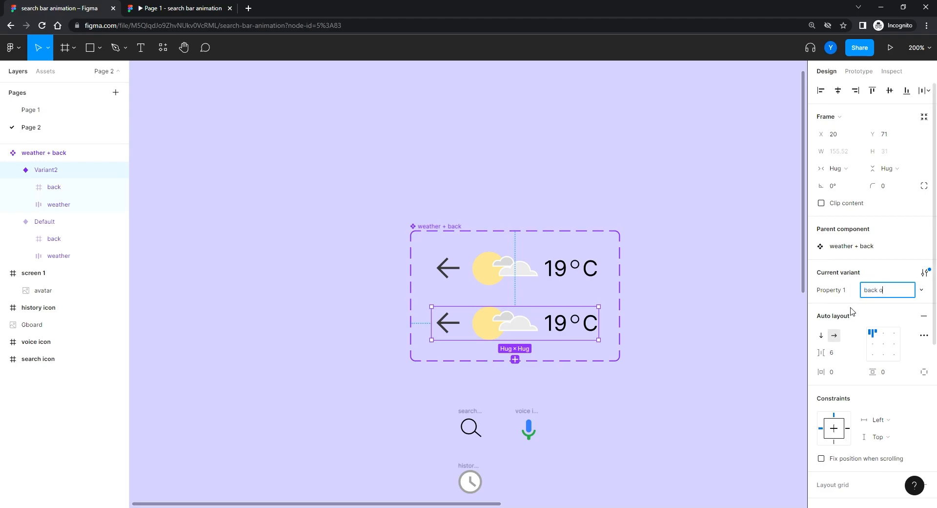
key(Return)
Set the back arrow's layer opacity to 0% in the Default variant of the weather + back component
click(507, 279)
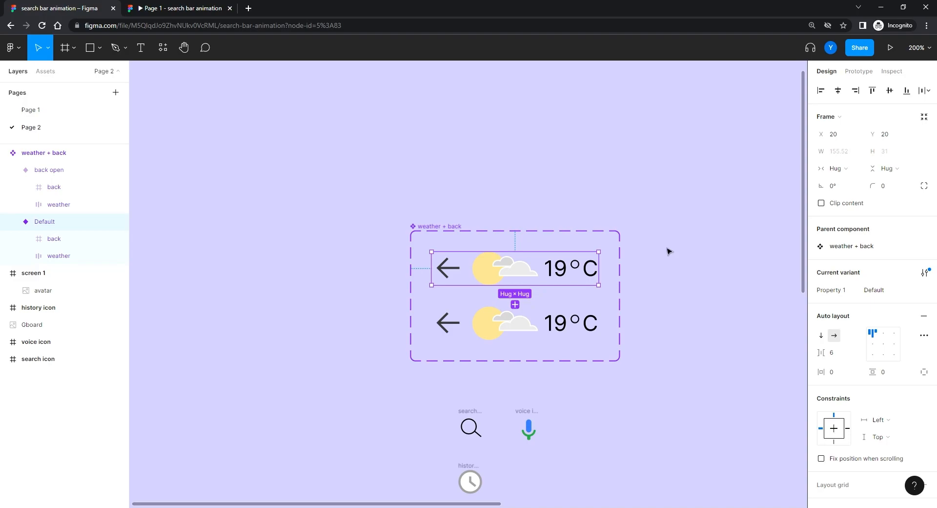
click(446, 274)
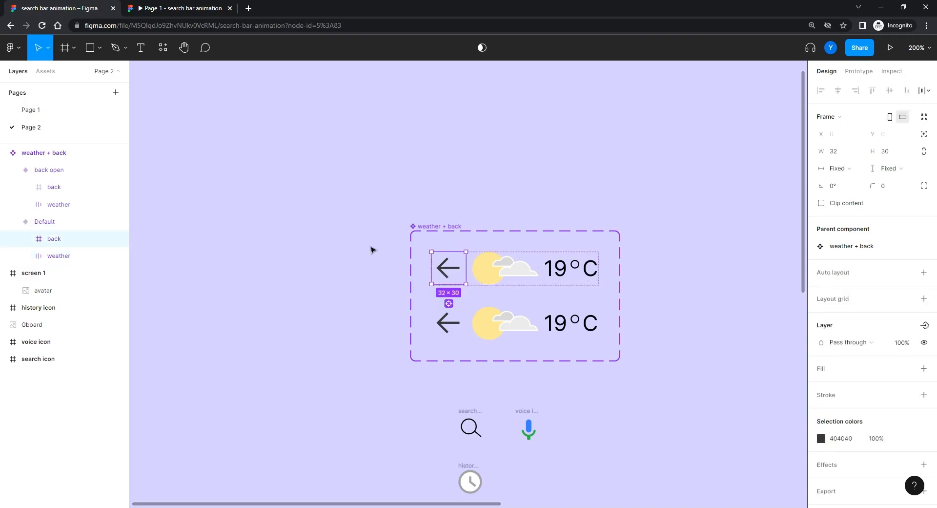
click(900, 342)
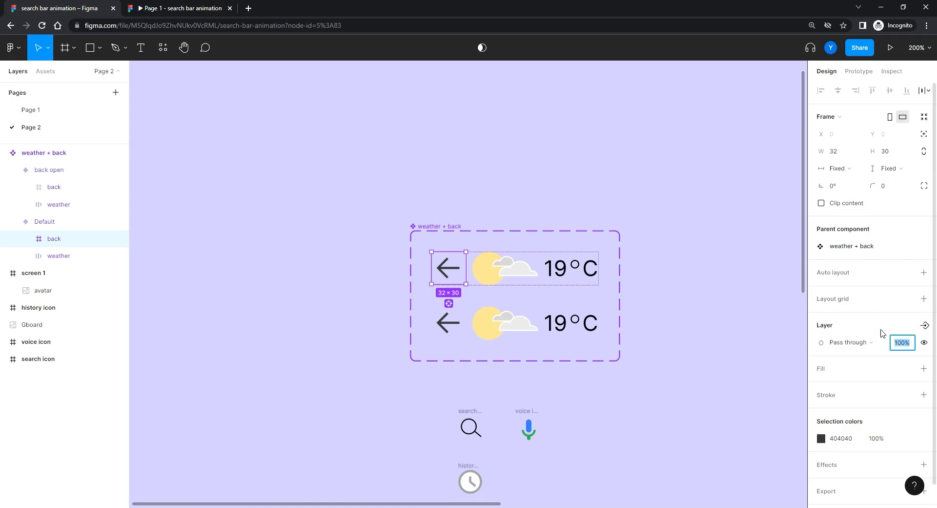
text(0)
key(Return)
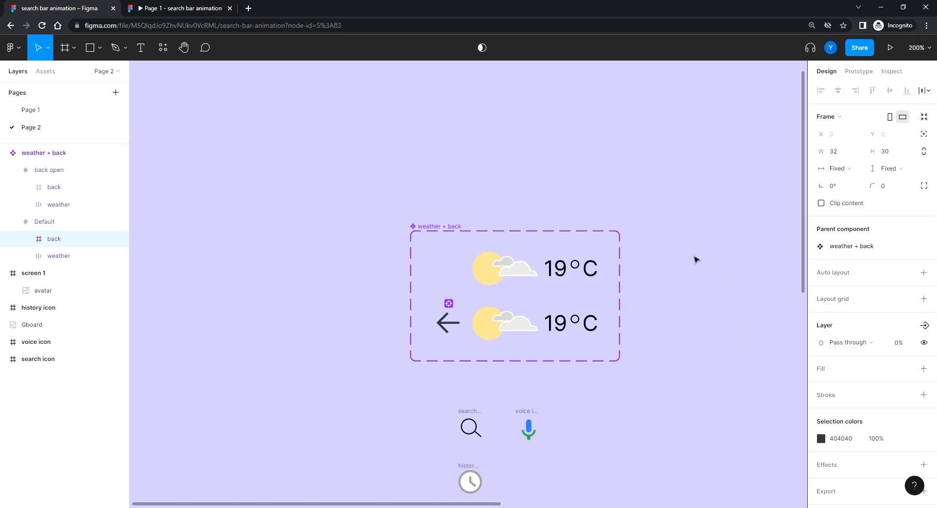
click(362, 270)
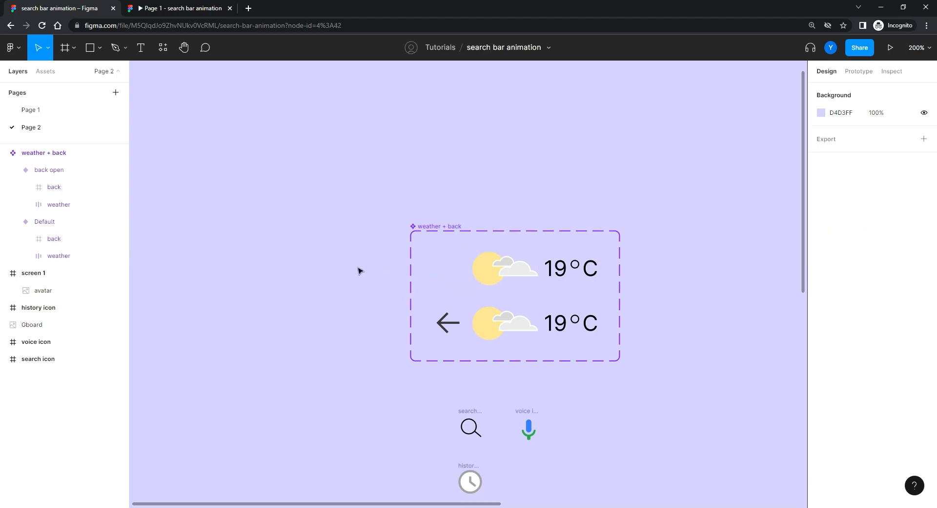
Set the Default variant's auto layout spacing between items to -32, shifting the weather over the hidden back arrow
click(467, 268)
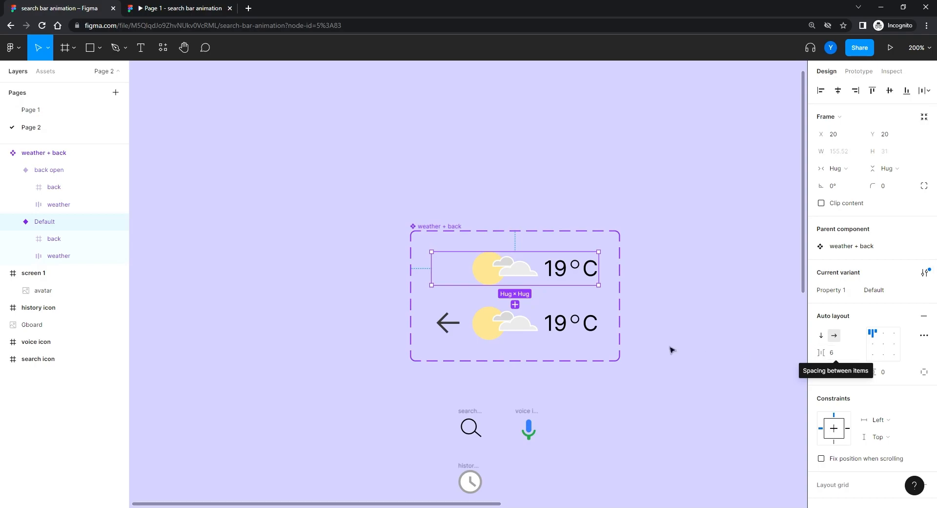
click(442, 266)
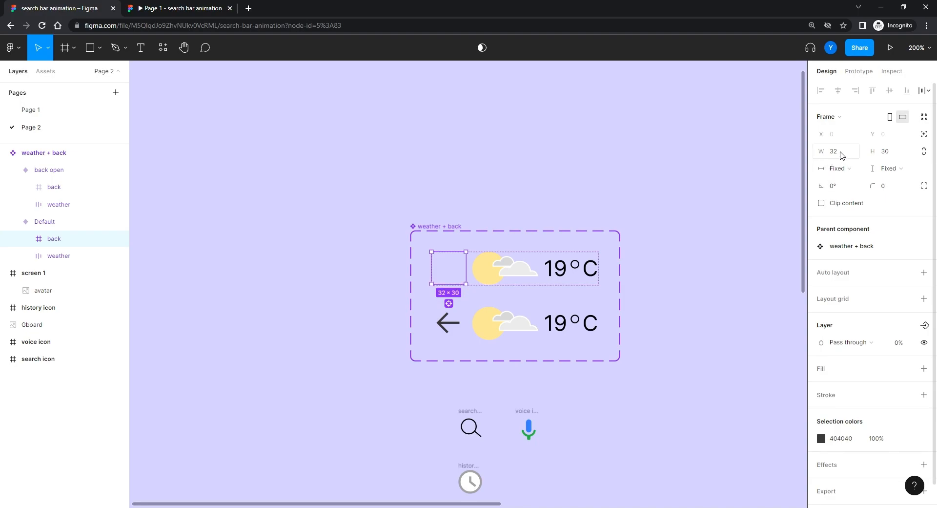
click(420, 192)
click(486, 270)
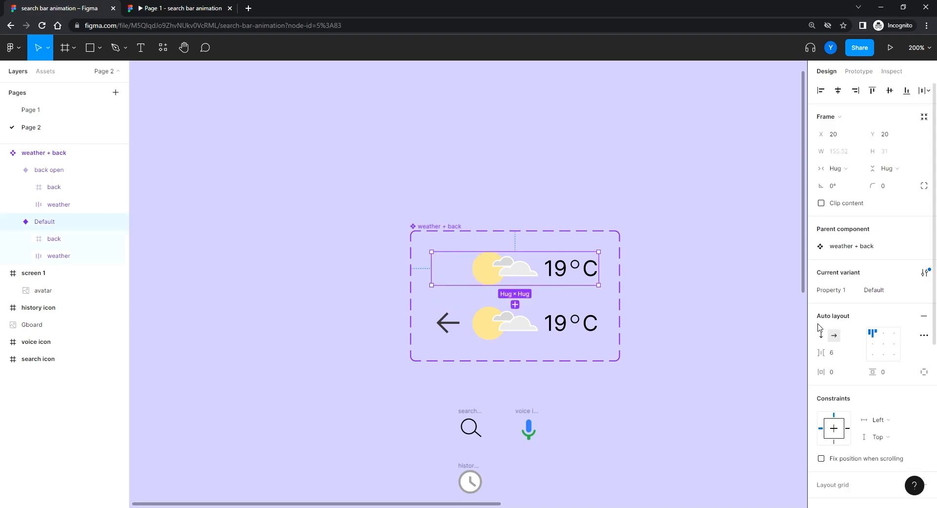
click(837, 352)
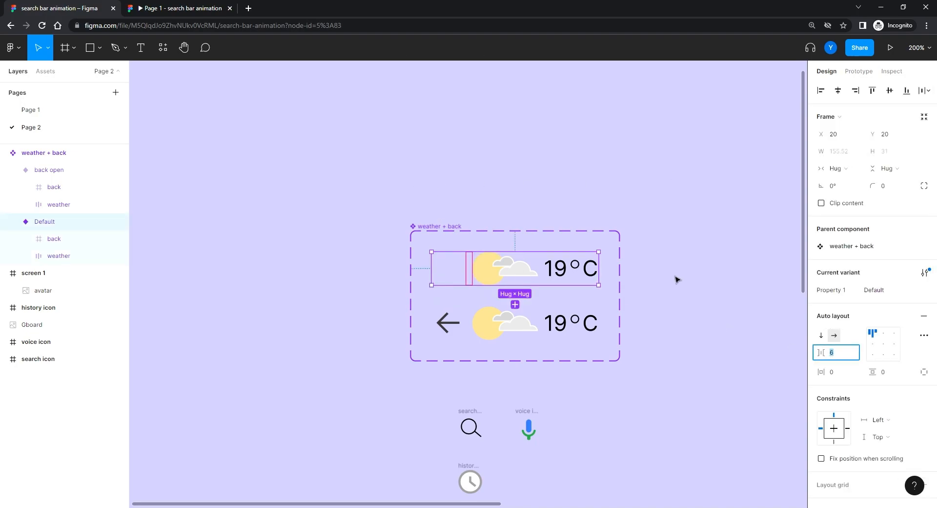
key(Return)
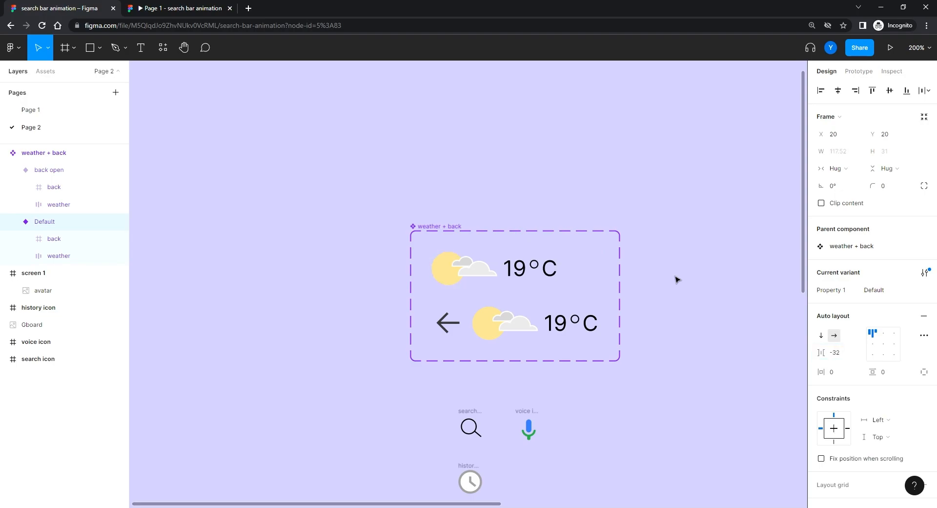
click(535, 277)
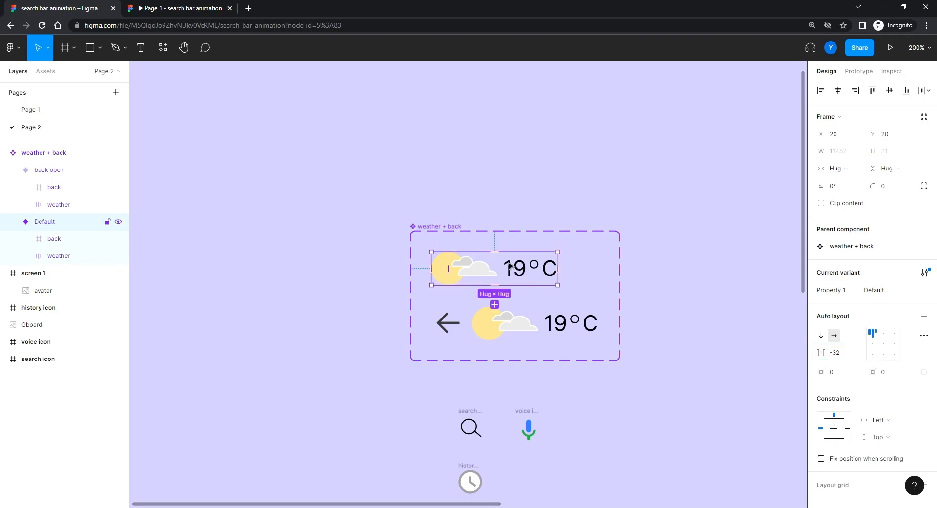
click(293, 220)
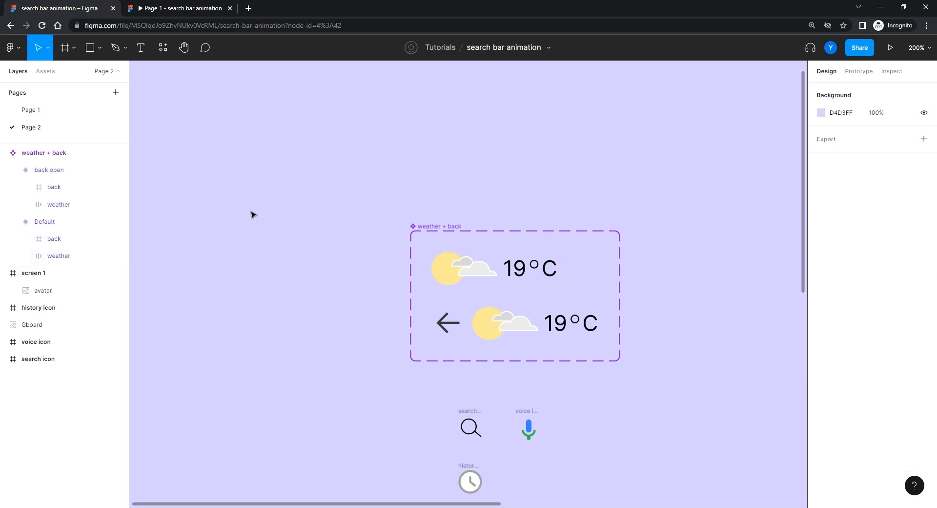
Copy the Default variant of the weather + back component into the screen 1 frame
scroll(313, 264, down, 5)
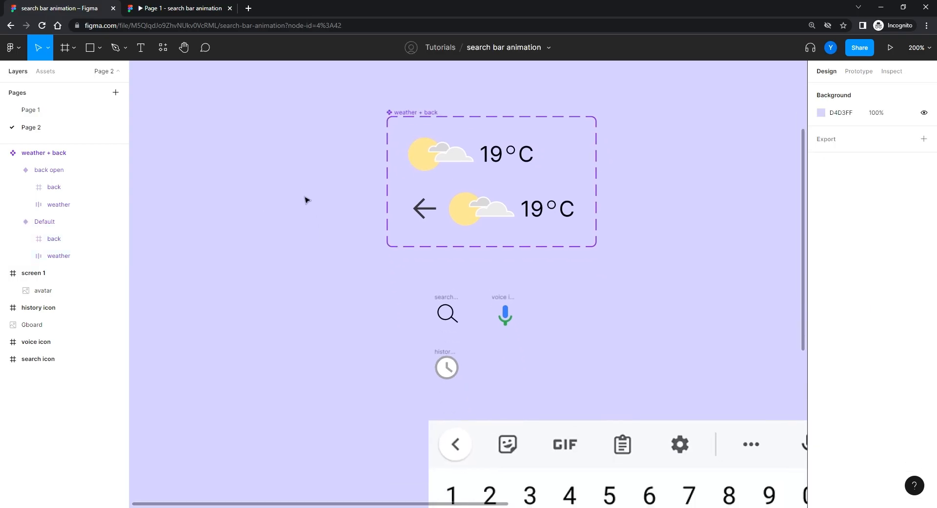
key(ctrl+minus)
drag(379, 277, 205, 251)
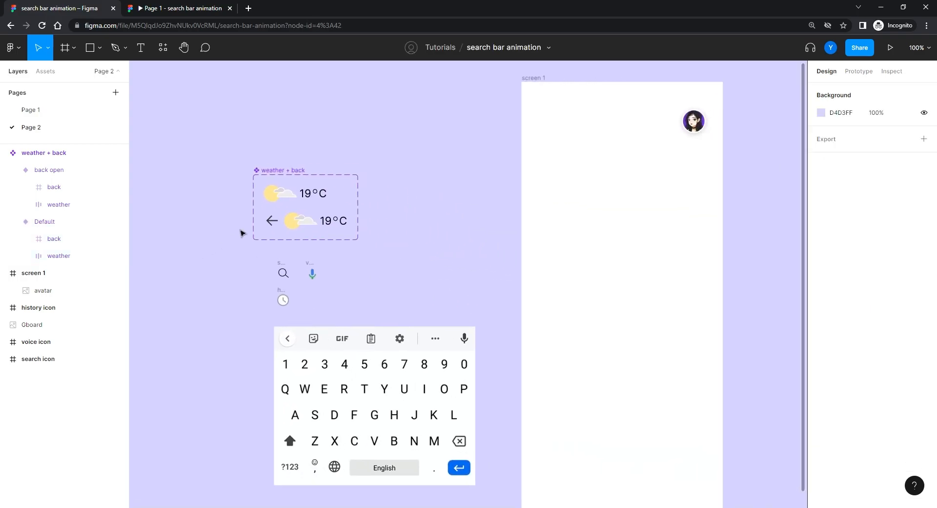
click(286, 194)
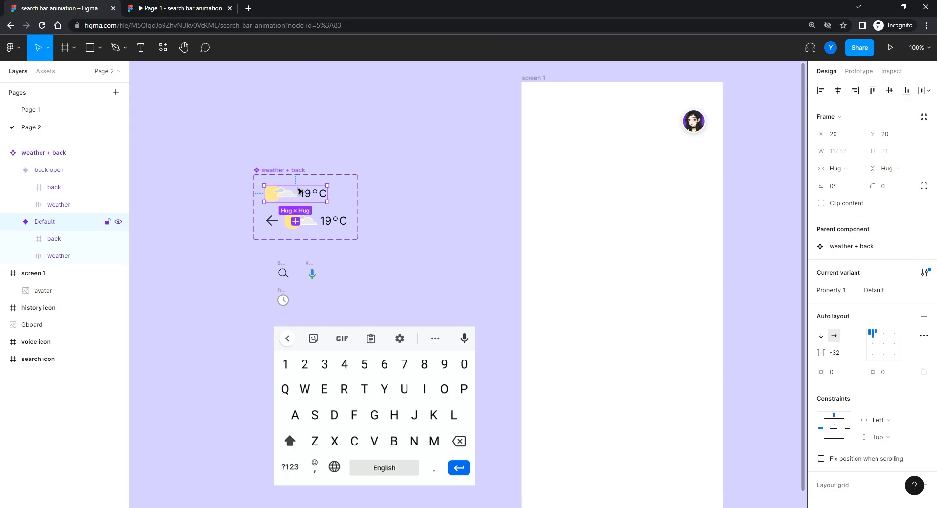
click(529, 78)
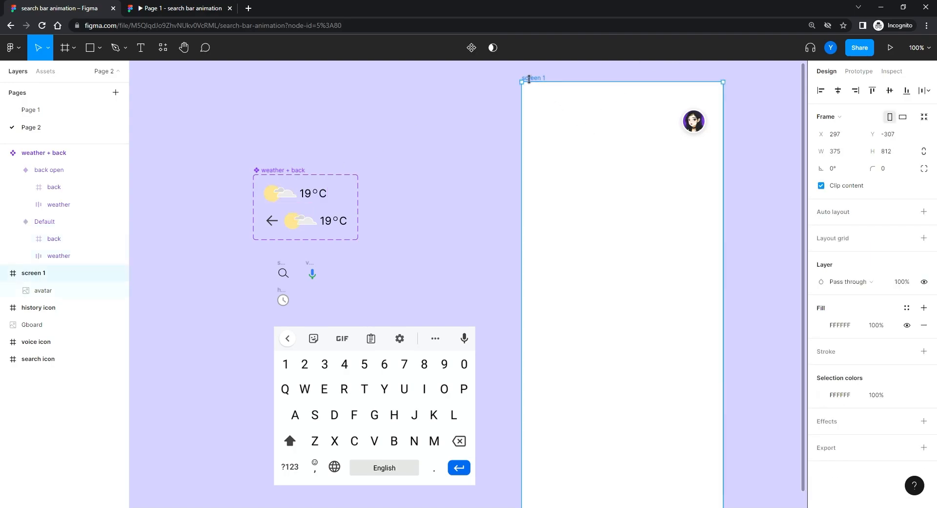
key(ctrl+v)
Combine the weather instance and the avatar in a horizontal auto layout, and place it at X 27, Y 115 in screen 1
drag(714, 160, 528, 92)
key(shift+a)
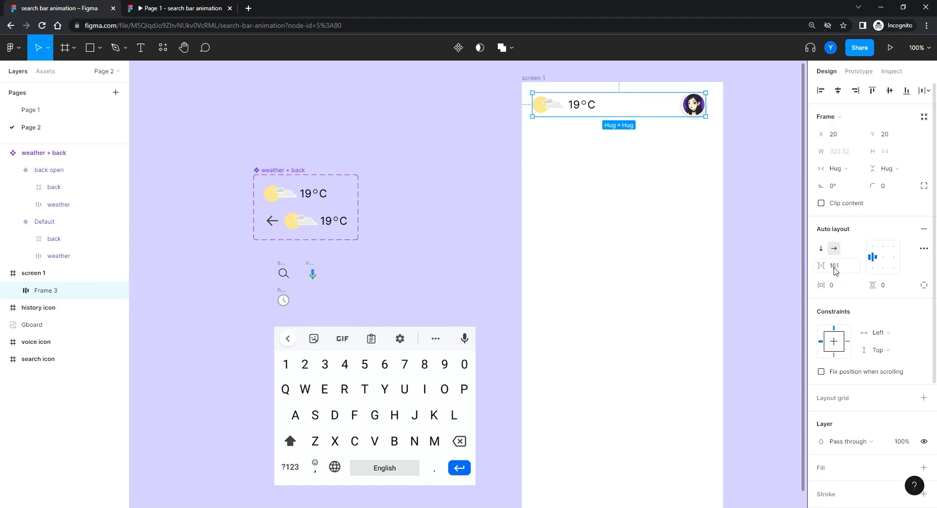
drag(550, 106, 554, 153)
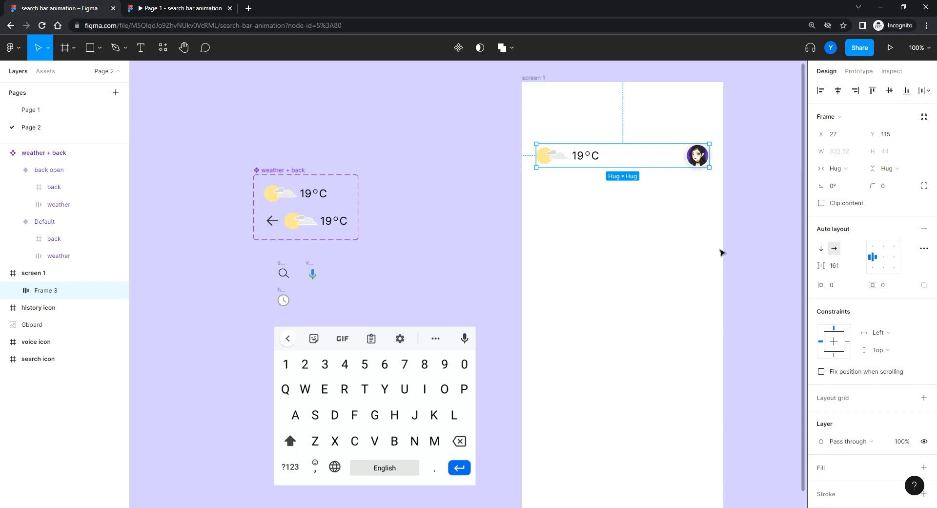
Try the Space between spacing mode on the weather and avatar row in screen 1, and undo it
click(924, 248)
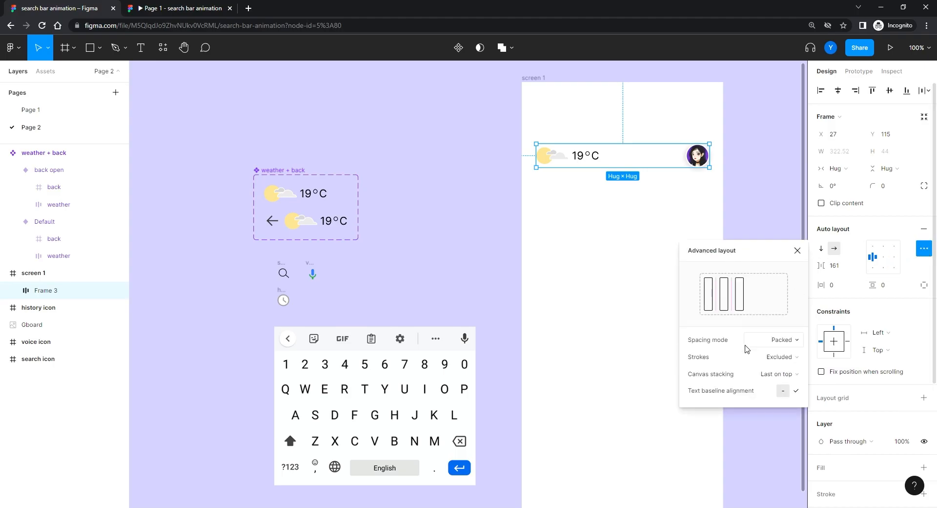
click(784, 341)
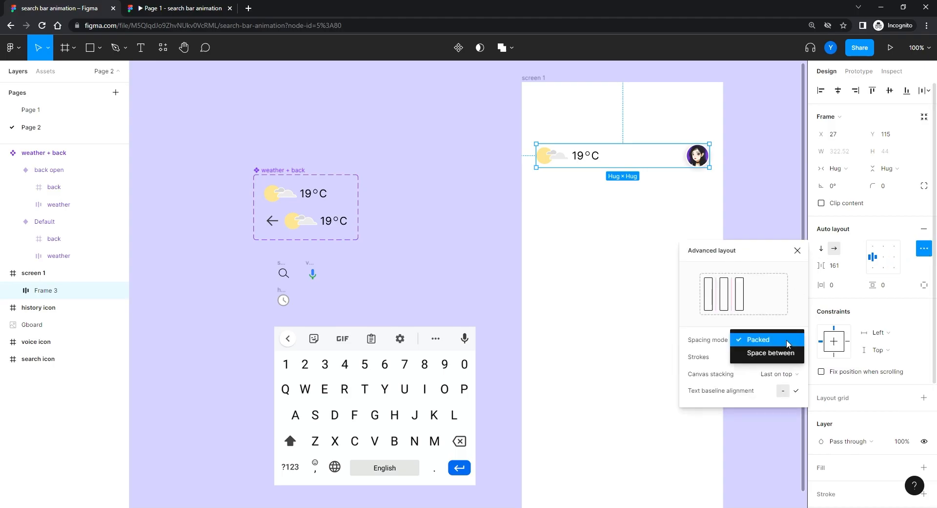
click(760, 353)
click(589, 298)
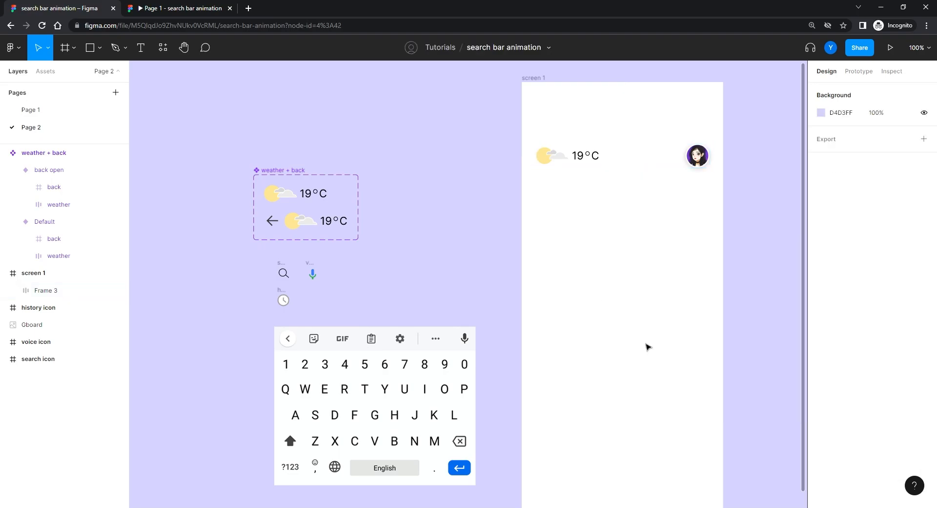
click(646, 344)
key(Return)
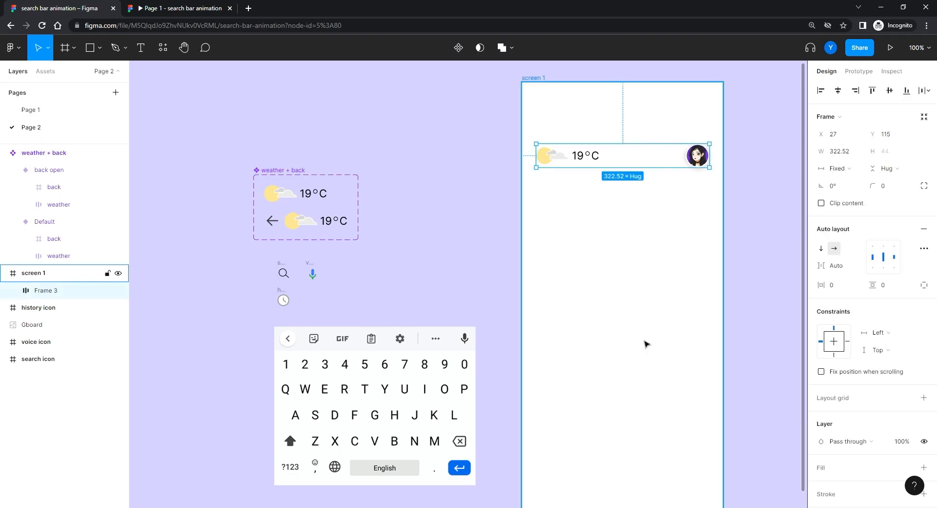
key(ctrl+z)
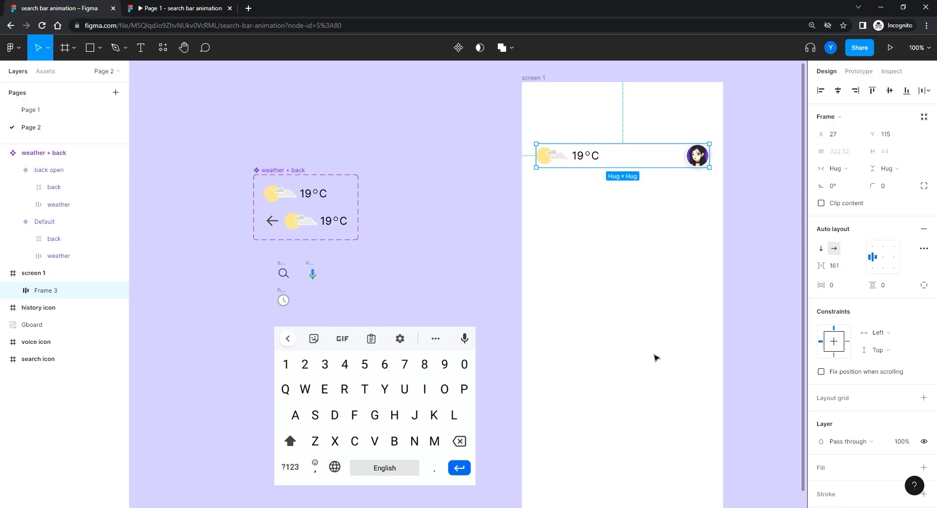
Set the weather and avatar row's item spacing to Auto and its width to 320 in screen 1
click(835, 265)
text(auto)
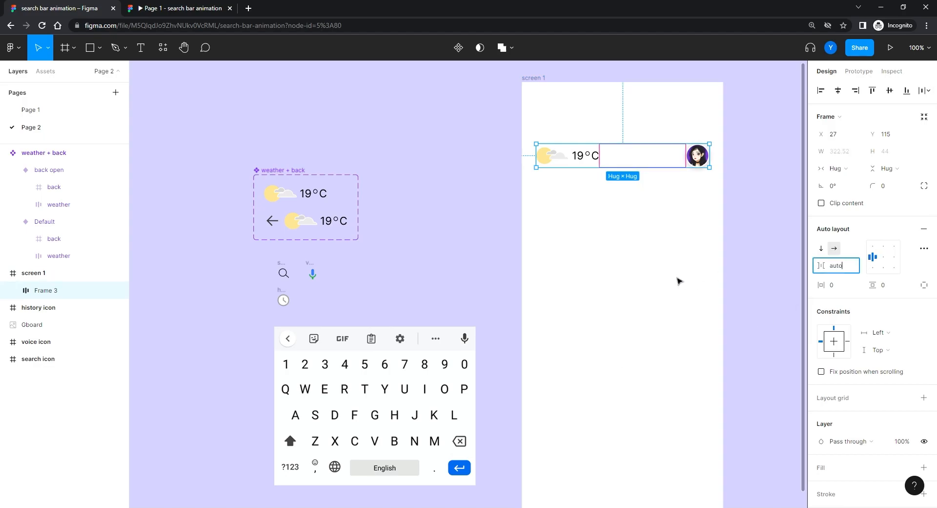
key(Return)
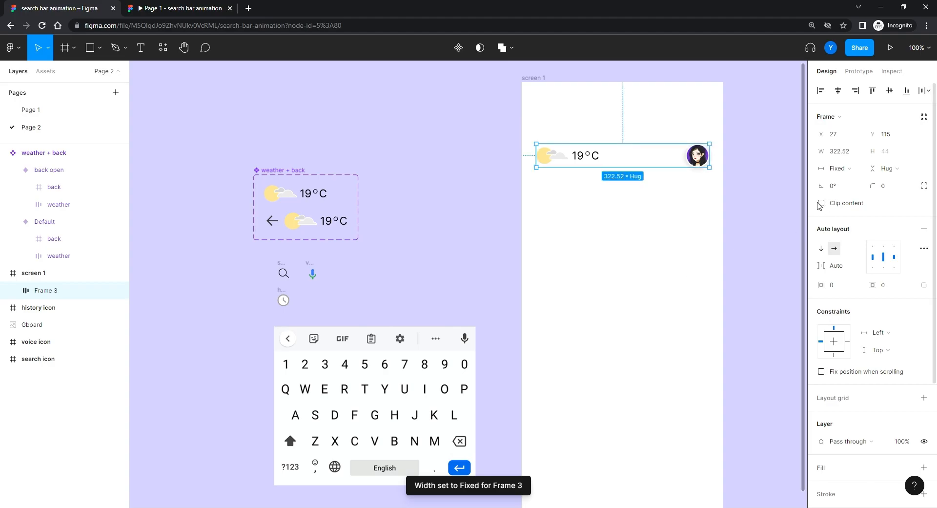
click(844, 152)
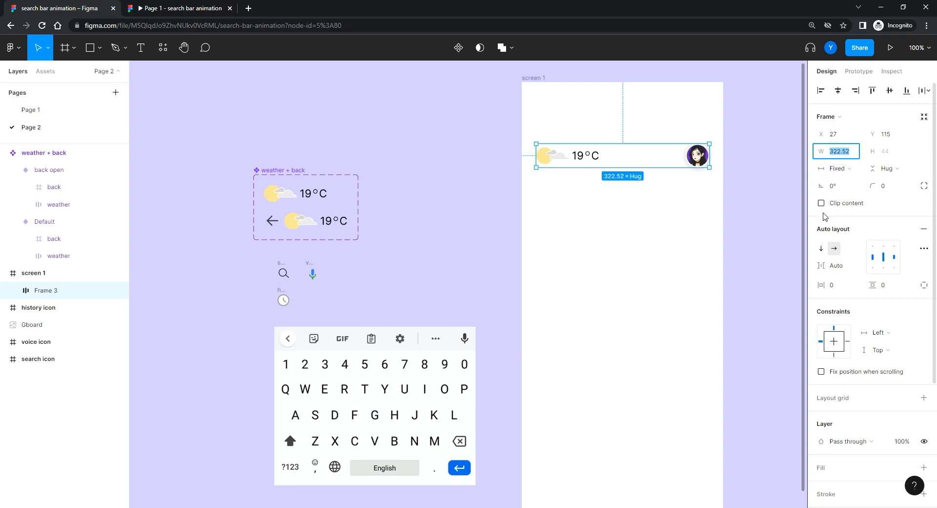
text(320)
key(Return)
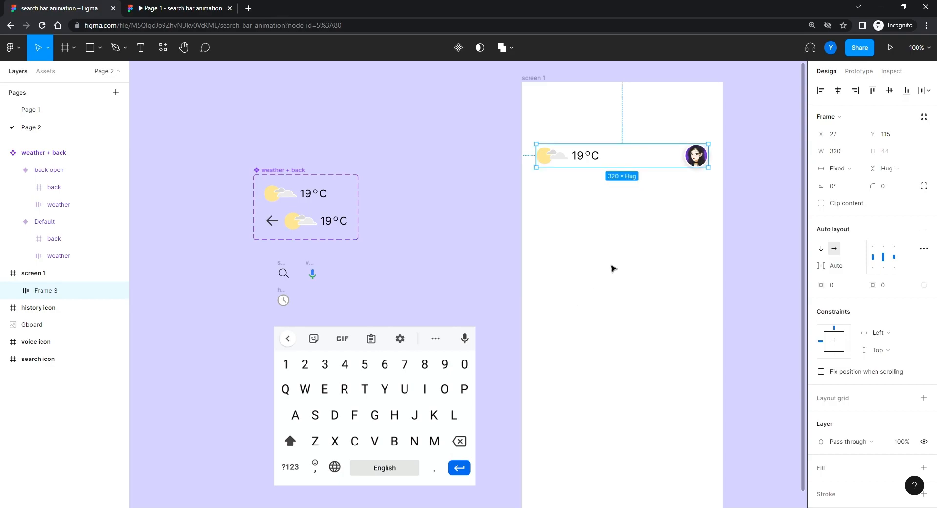
Try resizing the weather and avatar row from both ends, narrowing it to 271 wide first, and undo the resizing
mouse_move(708, 166)
mouse_down()
mouse_move(611, 167)
mouse_move(708, 166)
mouse_up()
drag(615, 167, 682, 167)
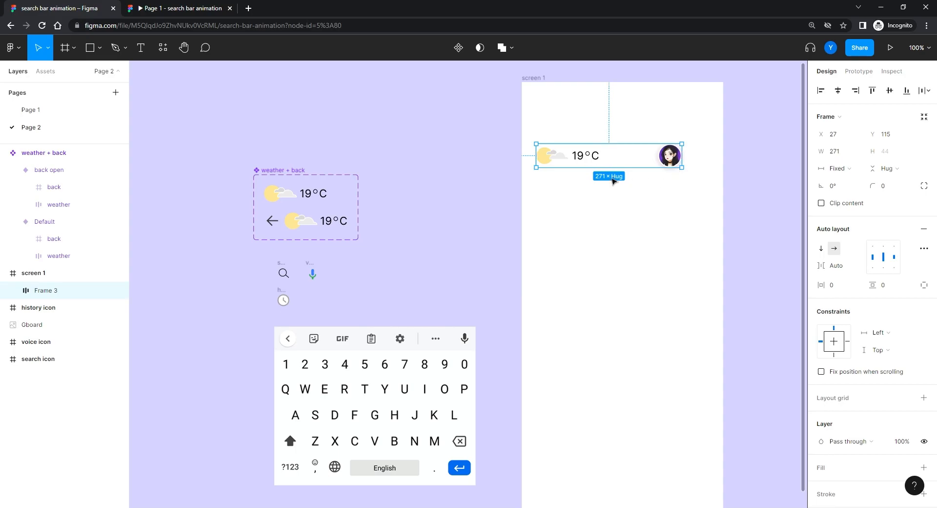
drag(537, 163, 566, 162)
key(ctrl+z)
key(ctrl+z)
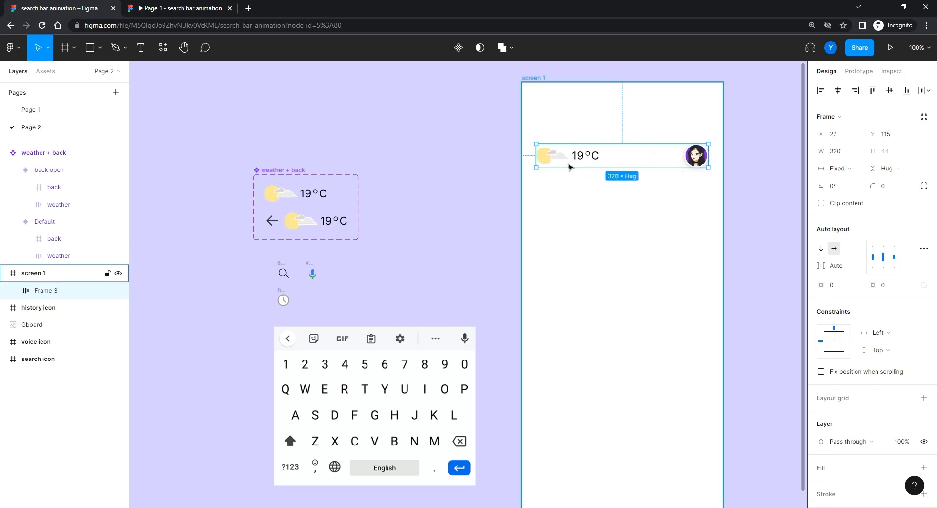
click(617, 236)
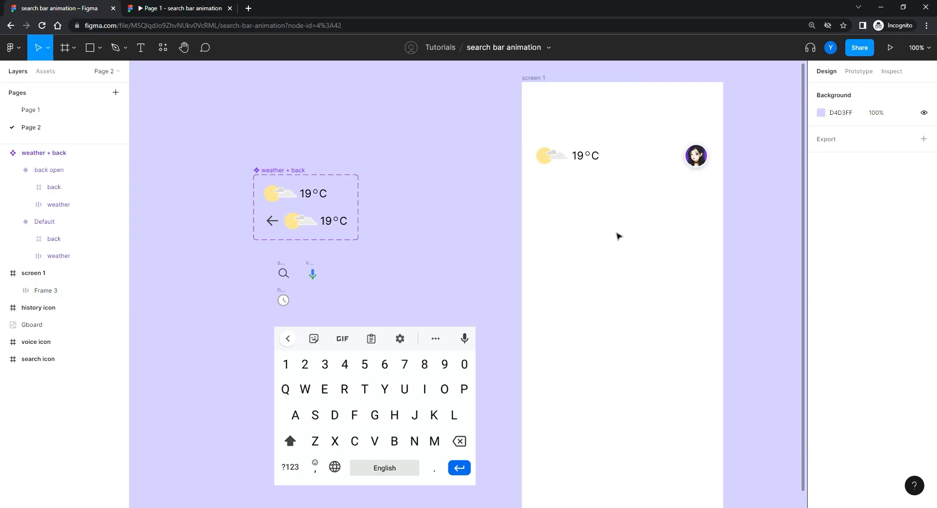
Center the weather and avatar row horizontally in screen 1 at X 28, and move it up to Y 68
click(572, 159)
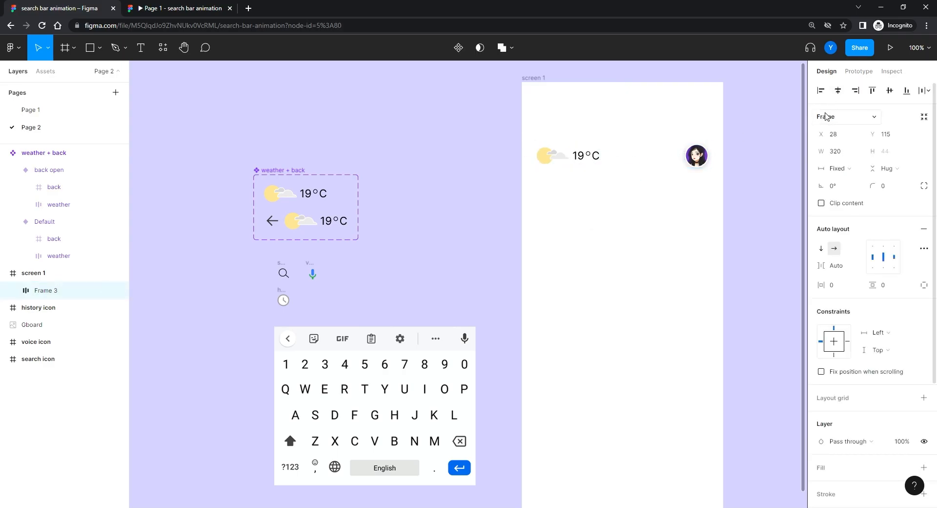
key(Up)
key(Up)
key(Up)
key(Up)
key(Up)
key(Up)
key(Up)
key(Up)
key(Up)
key(Up)
key(Up)
key(Up)
key(Up)
key(Up)
key(Up)
key(Up)
key(Up)
key(Up)
key(Up)
key(Up)
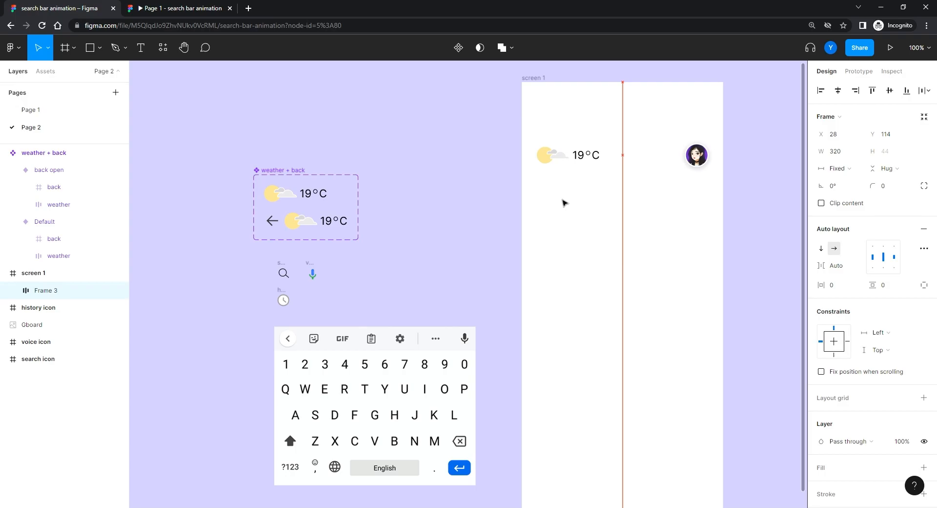
key(Up)
key(Up)
key(Up)
key(Up)
key(Up)
key(Up)
key(Up)
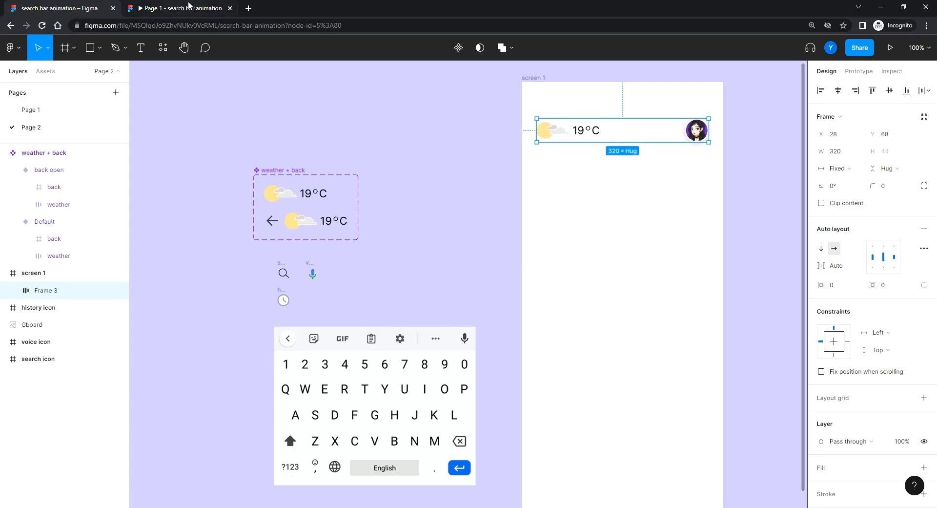
Close the old Page 1 prototype preview, and set the prototype device to iPhone 13 mini
click(230, 8)
click(535, 79)
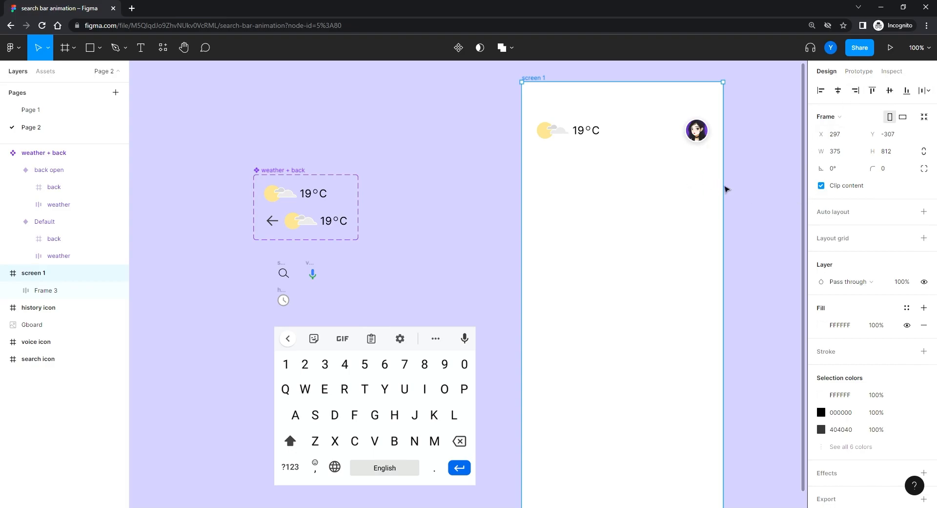
click(859, 71)
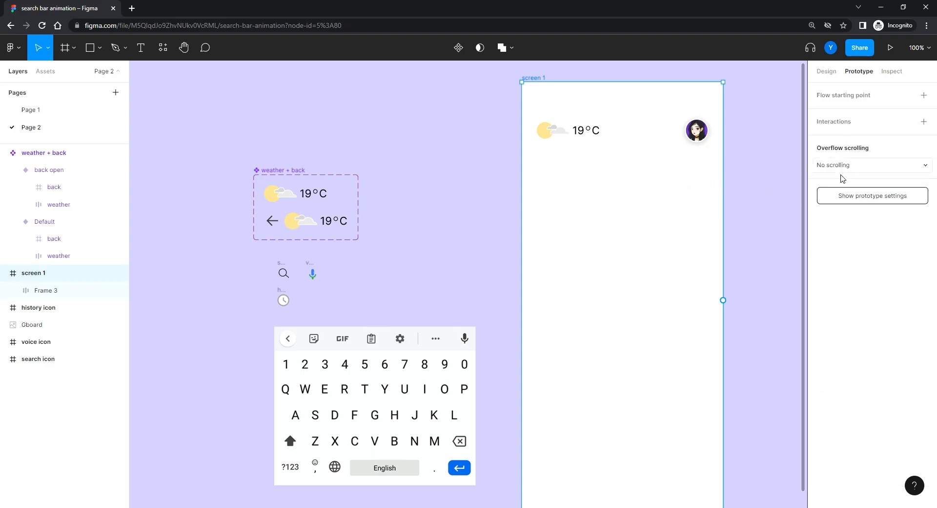
click(858, 195)
click(833, 115)
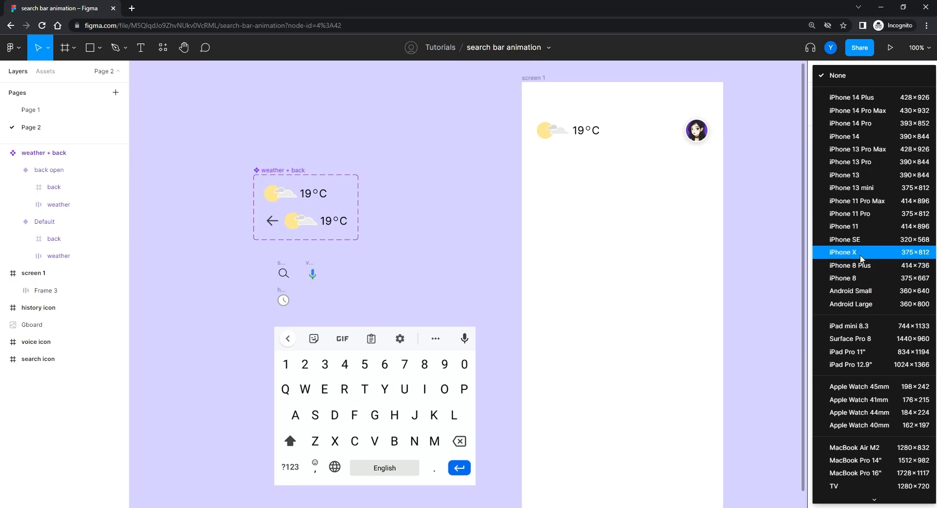
click(859, 189)
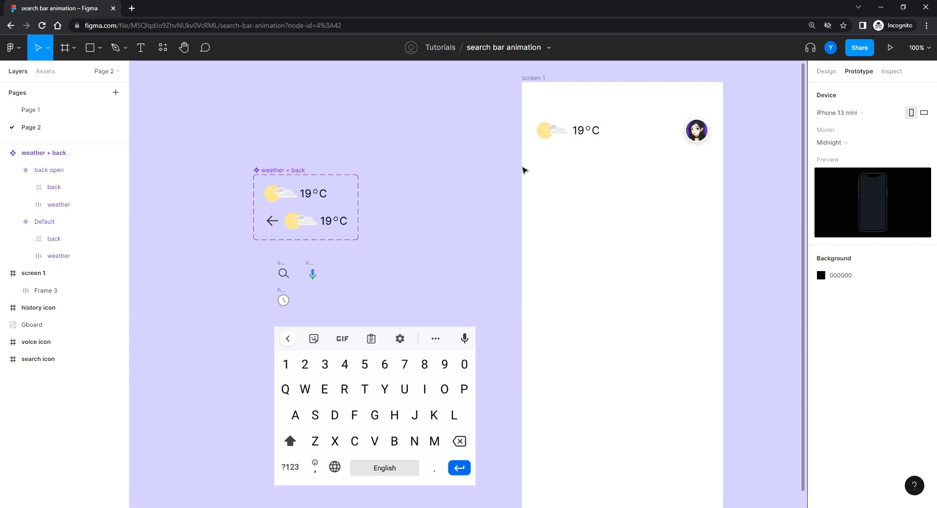
Run the prototype from screen 1 to check the header inside the phone frame, and return to the design file
click(526, 79)
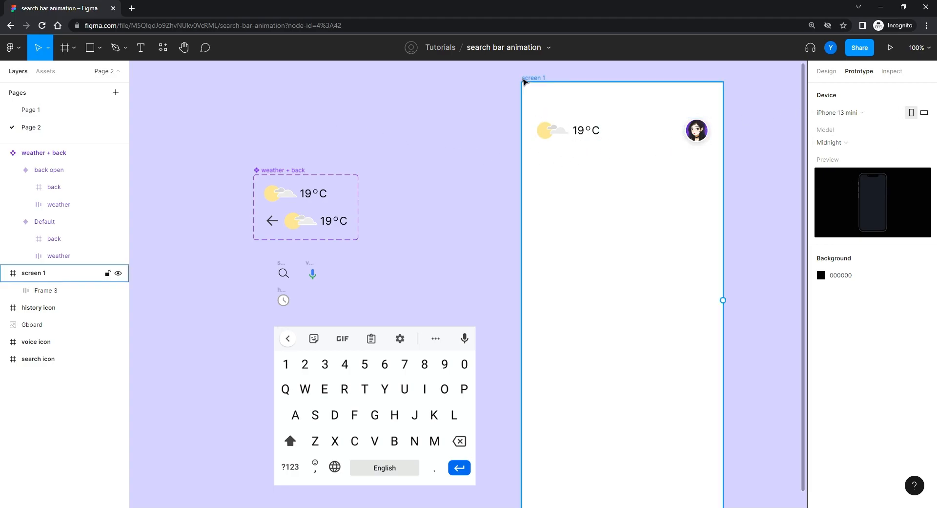
click(889, 48)
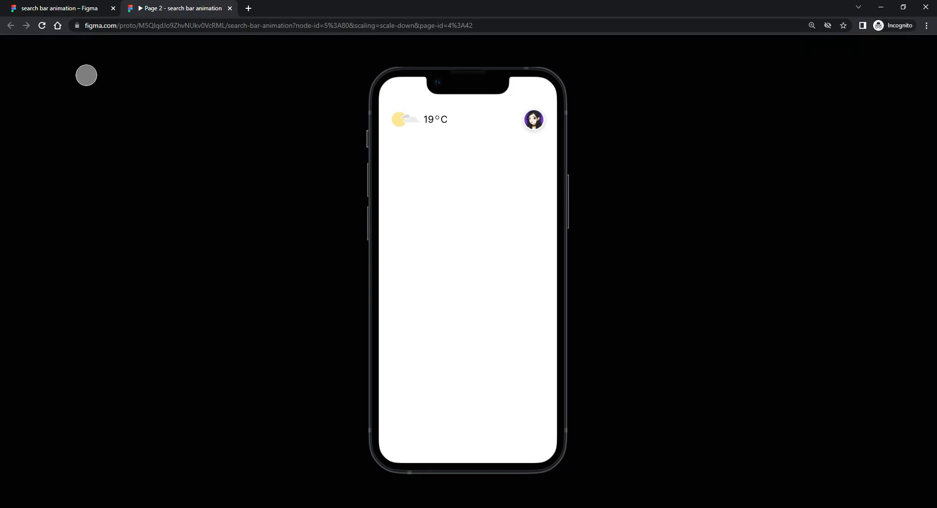
click(64, 8)
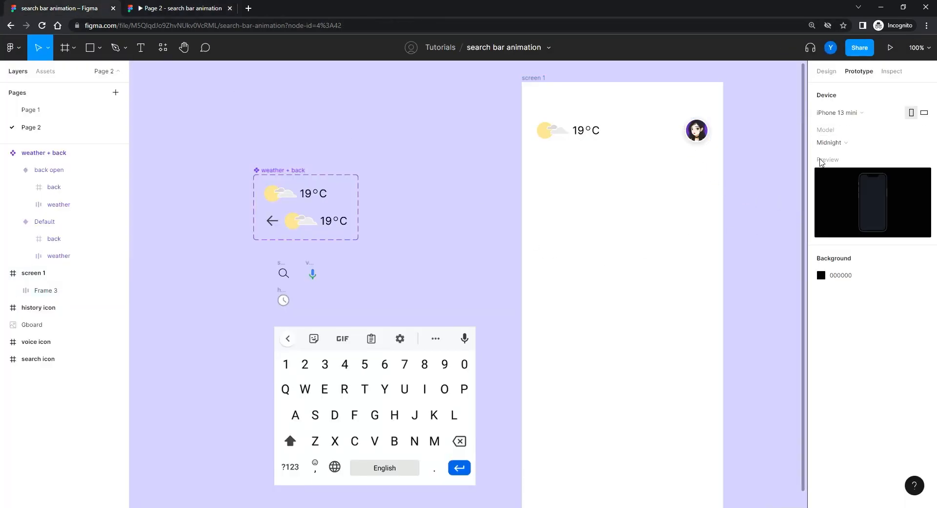
Set the prototype background to the canvas color D4D3FF by sampling it, and check it in the preview
click(821, 274)
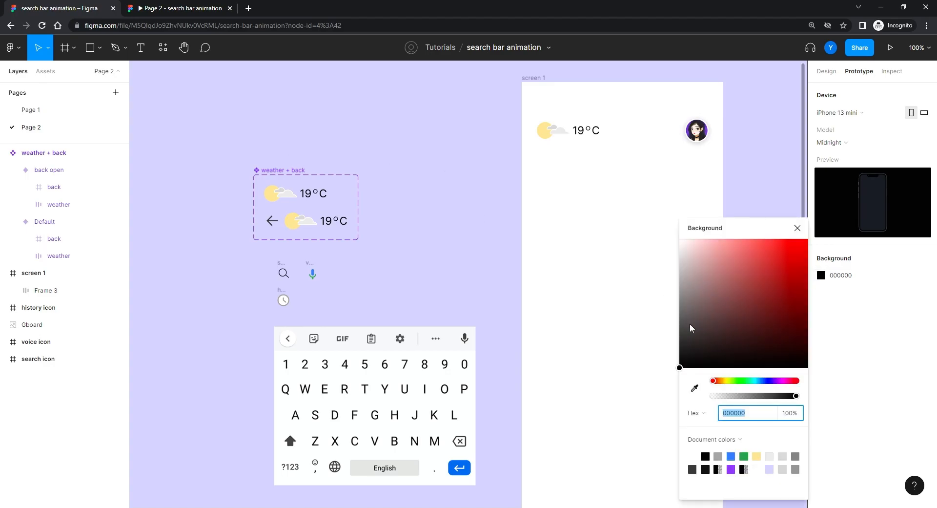
click(695, 388)
click(481, 256)
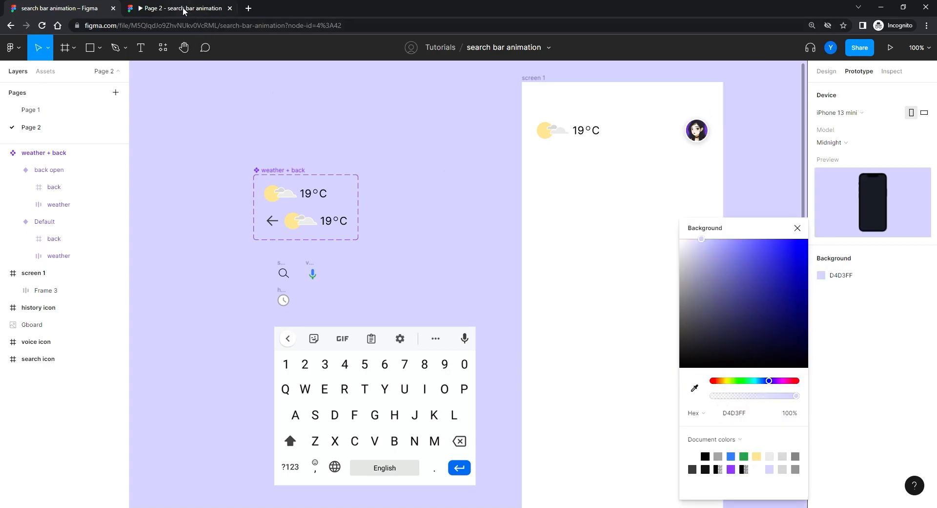
click(184, 12)
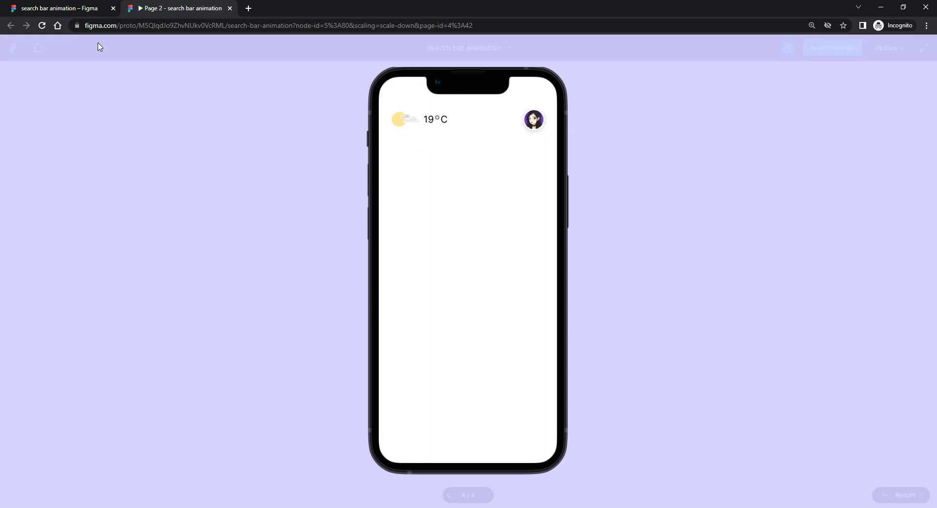
Move the weather and avatar row slightly higher in screen 1, and check its position in the prototype preview
click(81, 14)
click(586, 129)
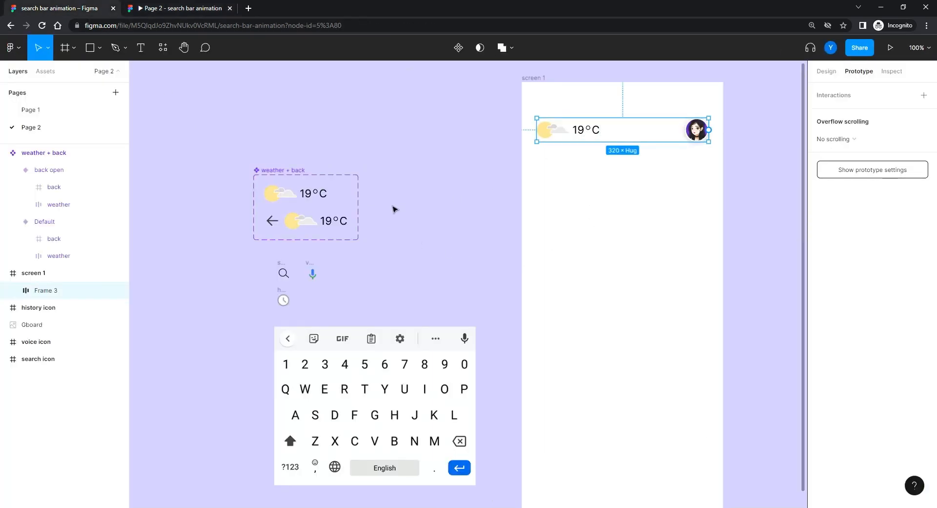
click(161, 9)
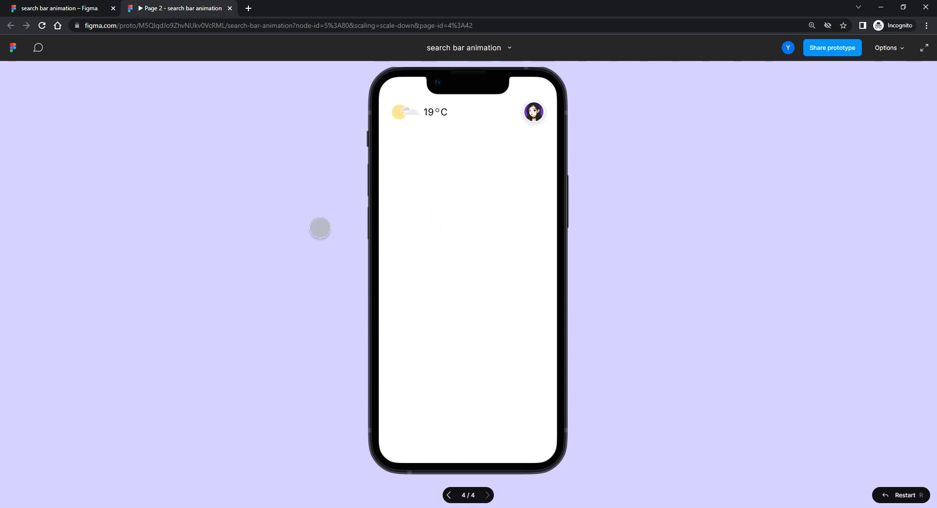
click(63, 8)
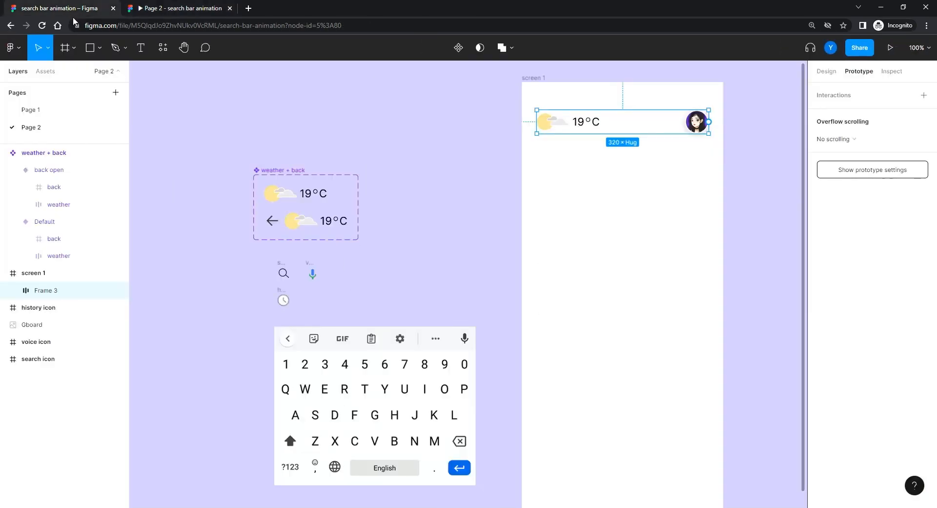
Move the search, voice and history icons together with the Gboard keyboard to line up with the weather + back component's left edge
click(433, 169)
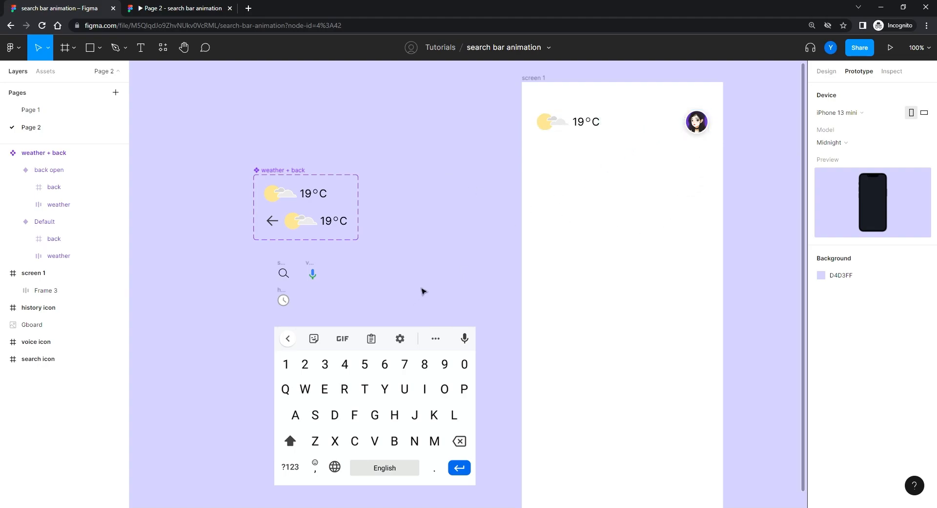
drag(492, 257, 238, 461)
drag(315, 355, 294, 359)
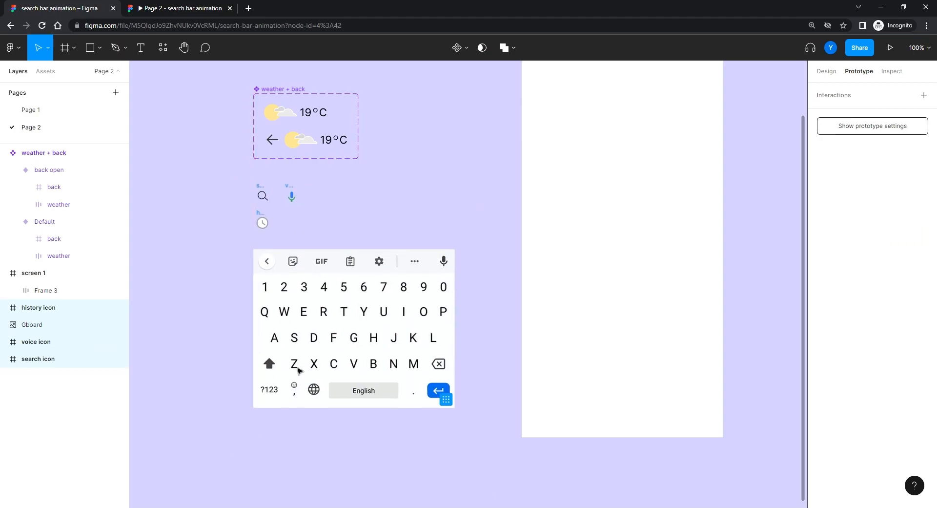
click(406, 238)
Copy the Gboard keyboard into screen 1 and set the copy's Y position to 812, directly below the visible screen
click(383, 252)
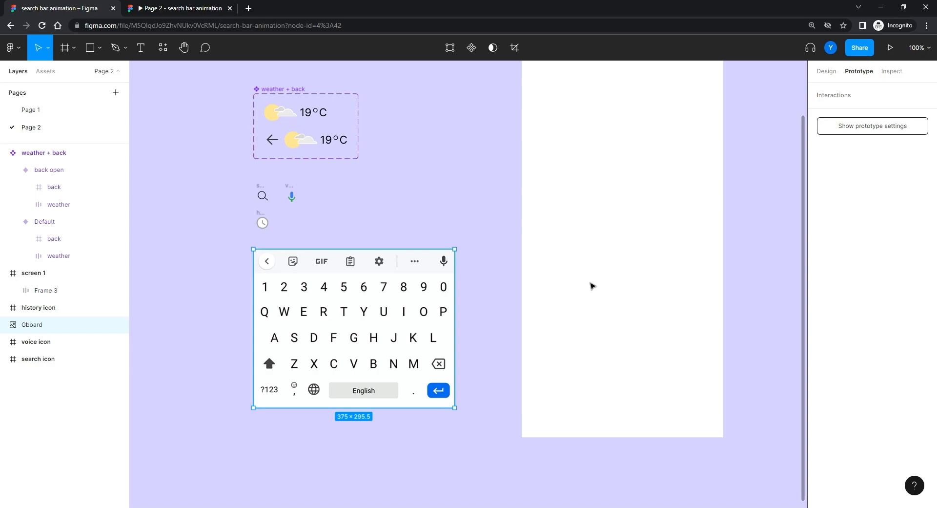
click(591, 287)
key(ctrl+v)
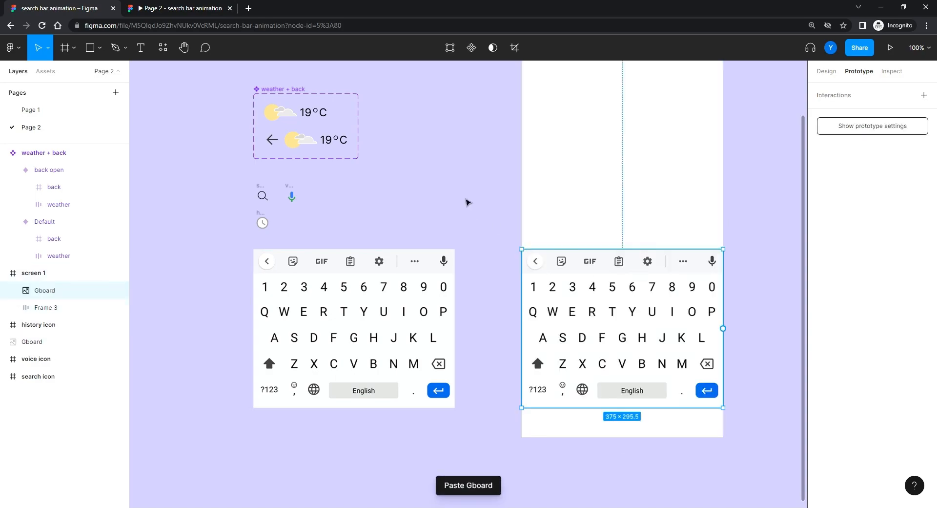
click(827, 72)
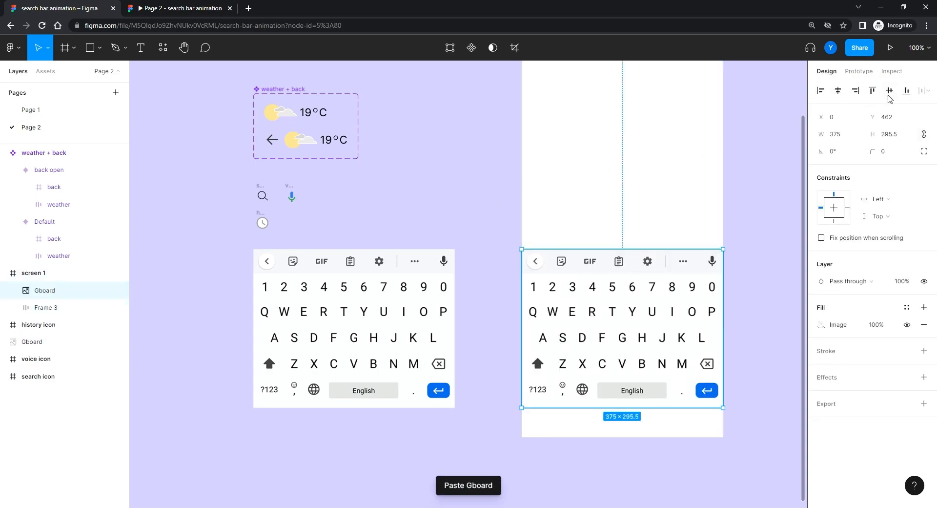
click(890, 122)
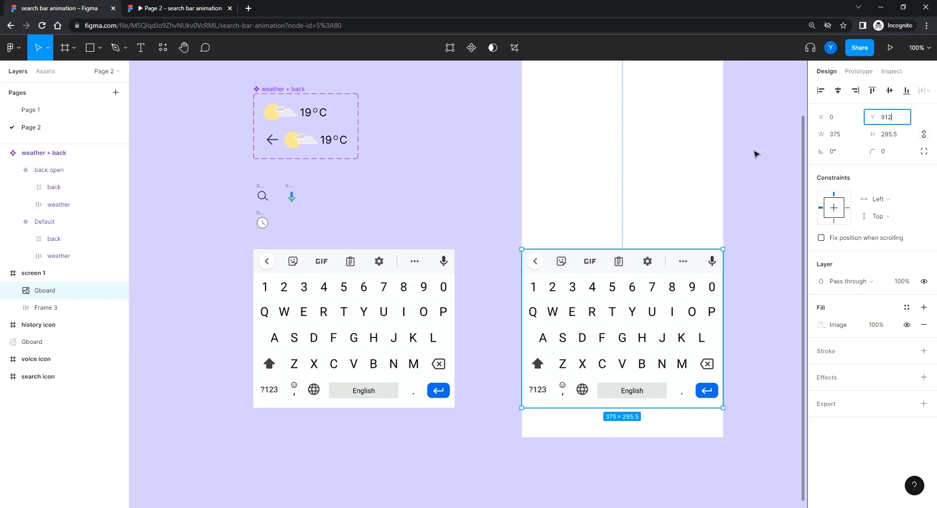
key(Return)
Examine how the hidden keyboard copy sits against the bottom edge of screen 1
scroll(590, 226, right, 5)
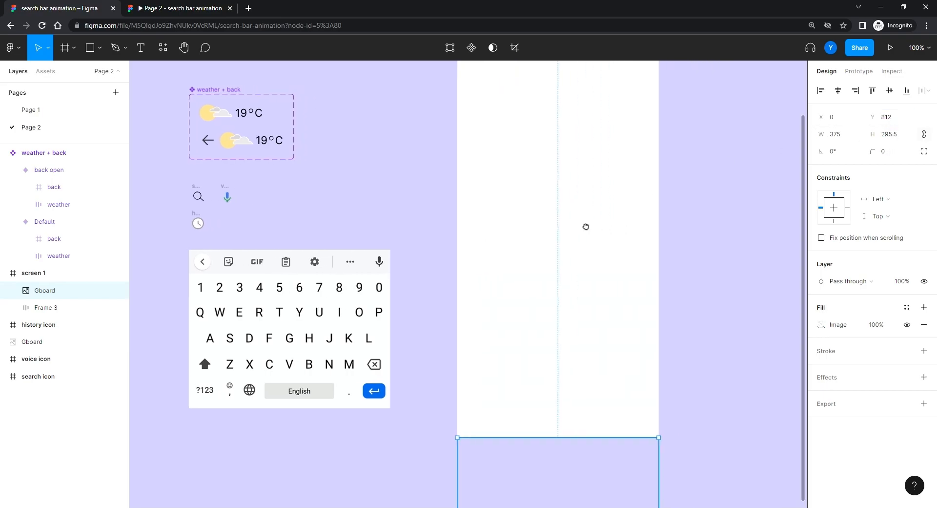
scroll(503, 275, up, 2)
key(minus)
click(432, 162)
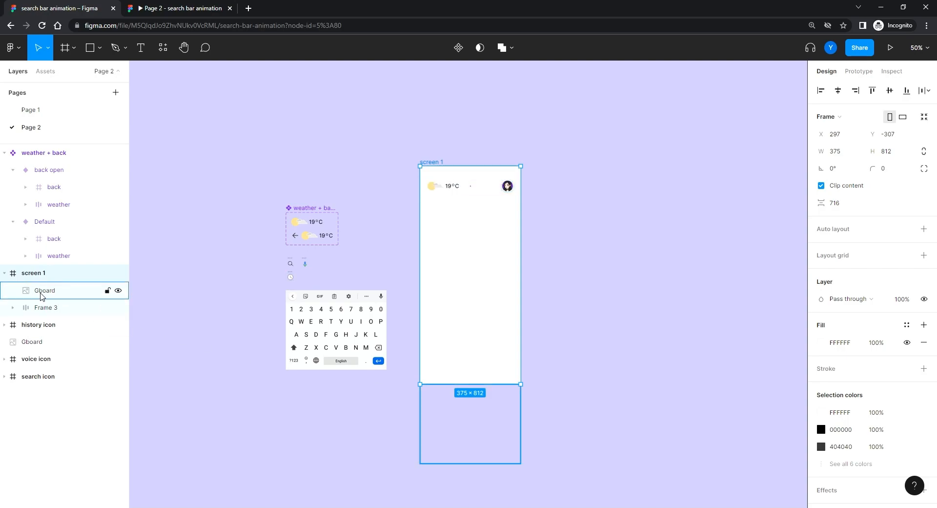
click(41, 293)
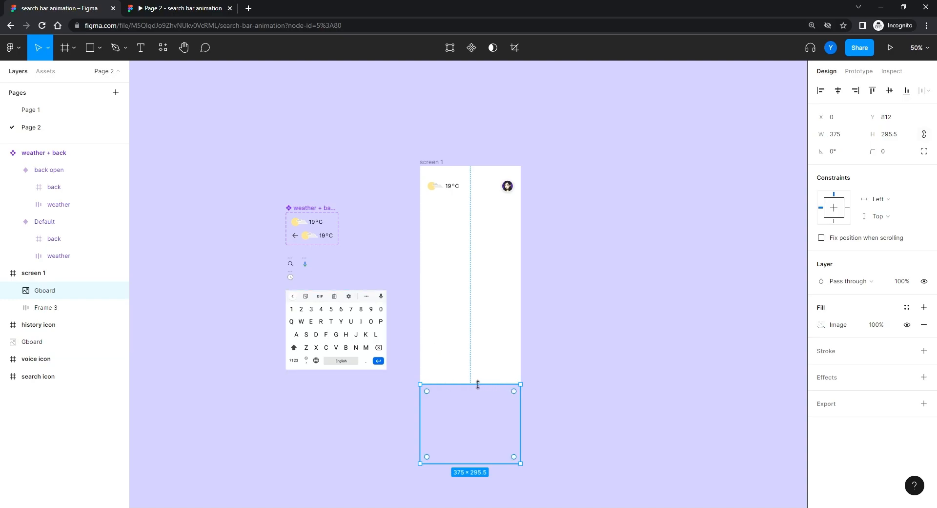
drag(380, 413, 395, 324)
key(ctrl+plus)
key(ctrl+plus)
key(ctrl+plus)
drag(319, 338, 443, 238)
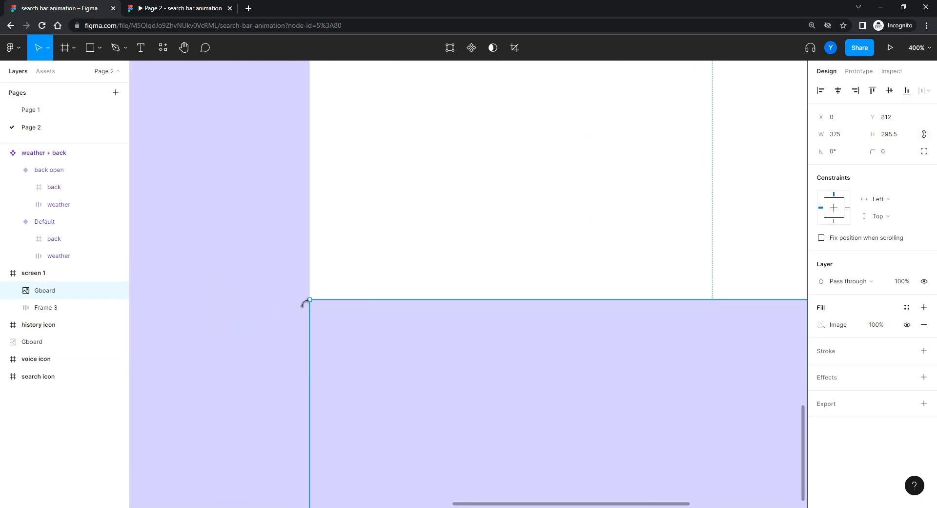
click(287, 283)
key(shift+0)
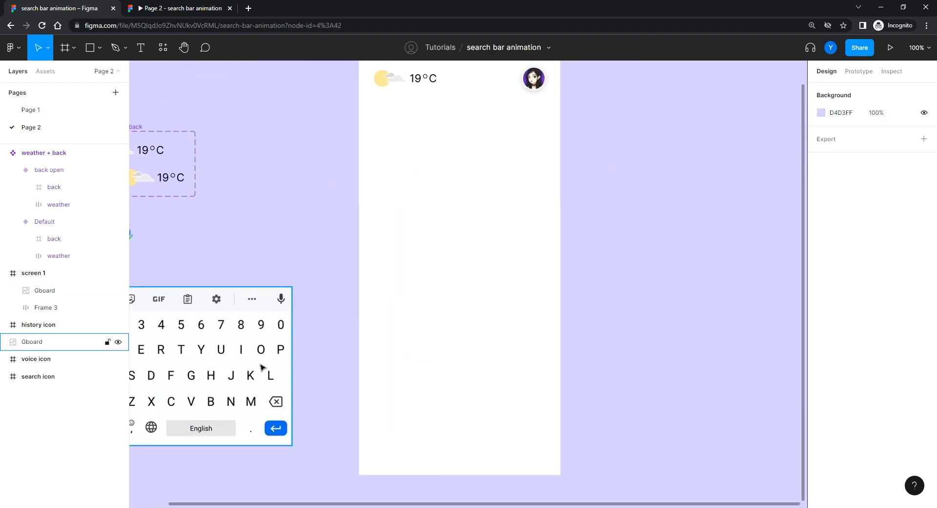
Turn off Clip content on screen 1 to reveal the keyboard below the frame, and switch clipping back on
key(ctrl+minus)
click(422, 157)
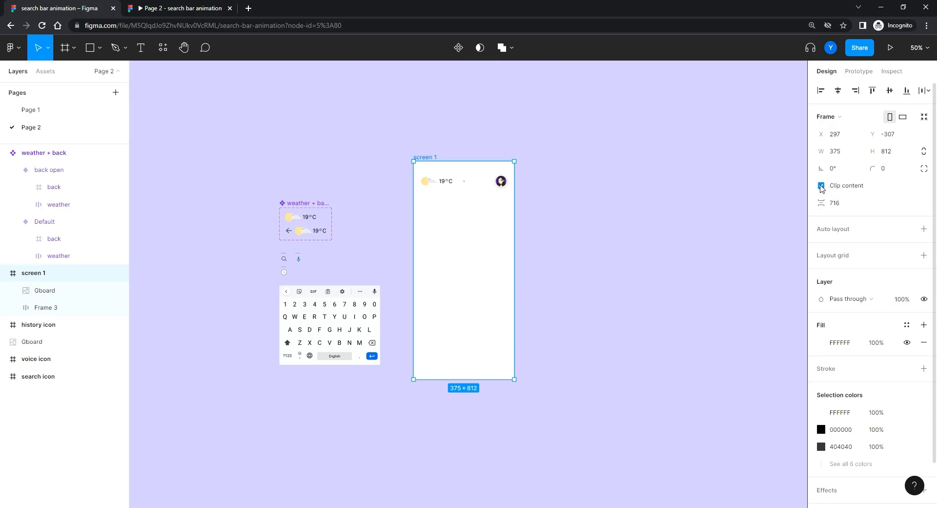
click(821, 185)
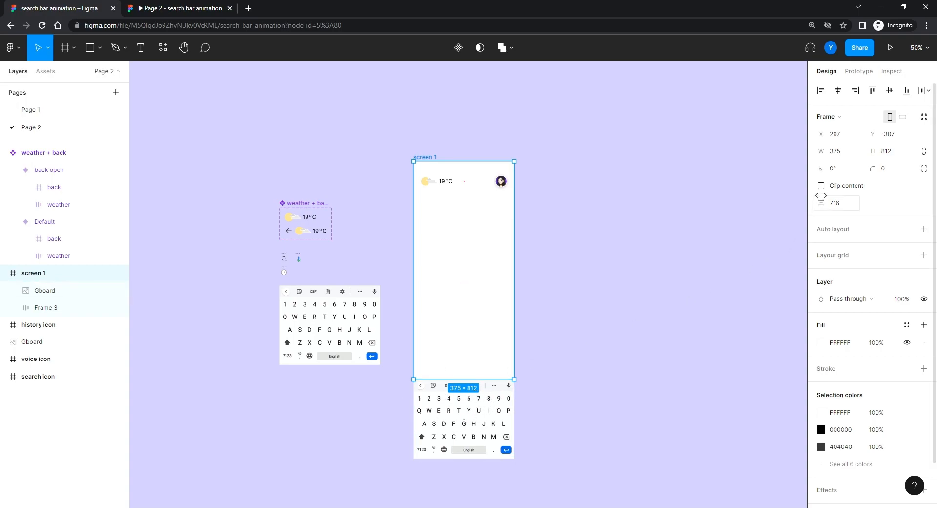
click(821, 186)
click(607, 182)
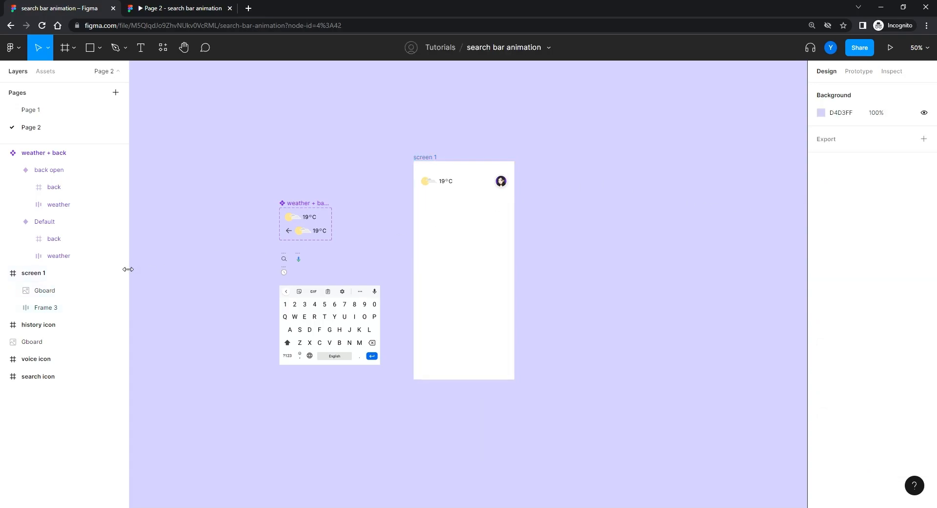
Draw a 320-wide frame beneath the weather and avatar row in screen 1, aligned to the row's left edge, and set its height to 48
drag(204, 260, 262, 252)
key(shift+0)
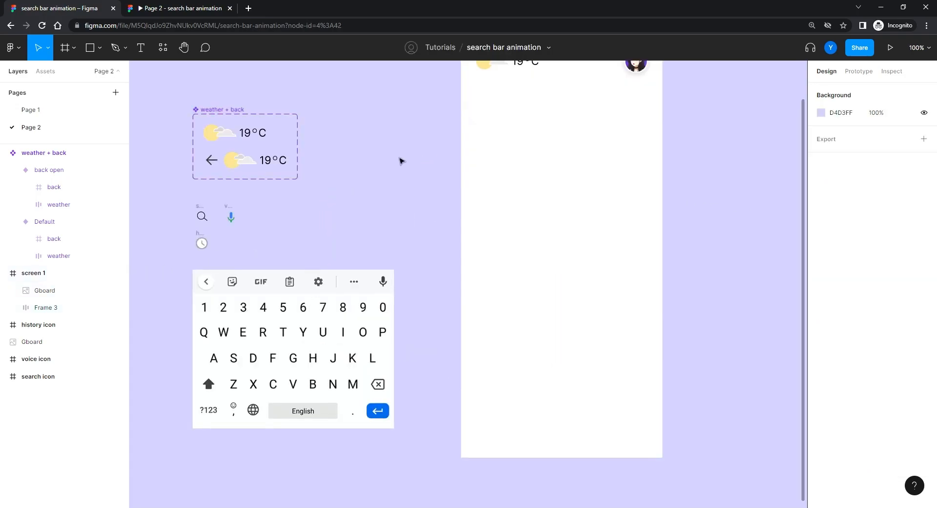
drag(399, 162, 391, 274)
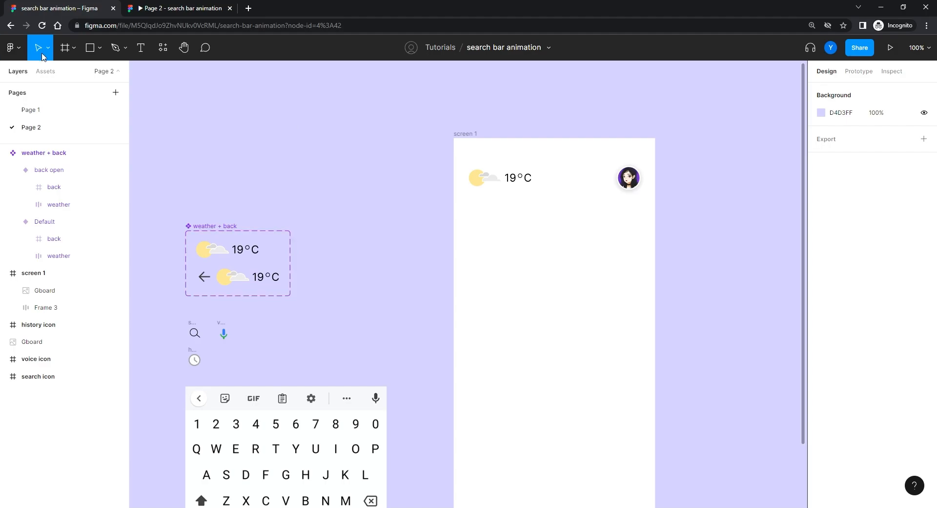
click(64, 54)
drag(475, 212, 640, 240)
drag(477, 228, 469, 228)
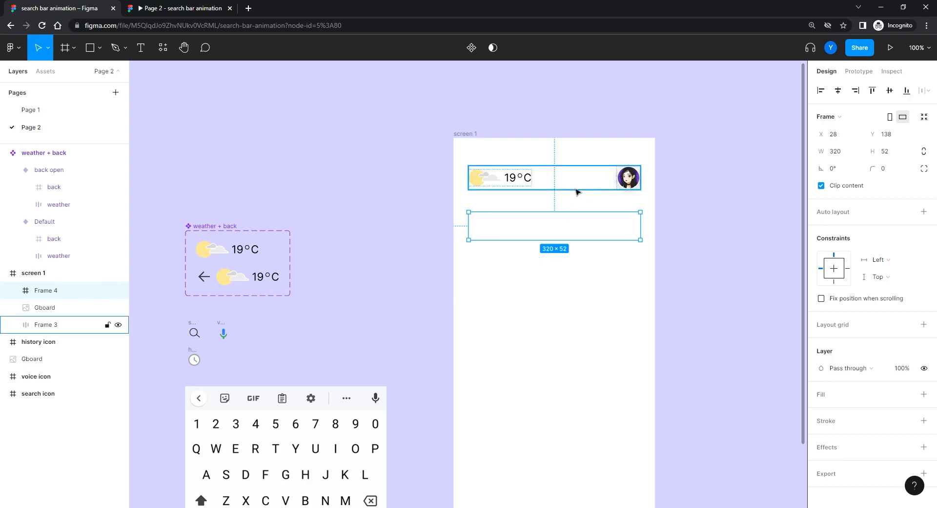
click(890, 152)
key(Return)
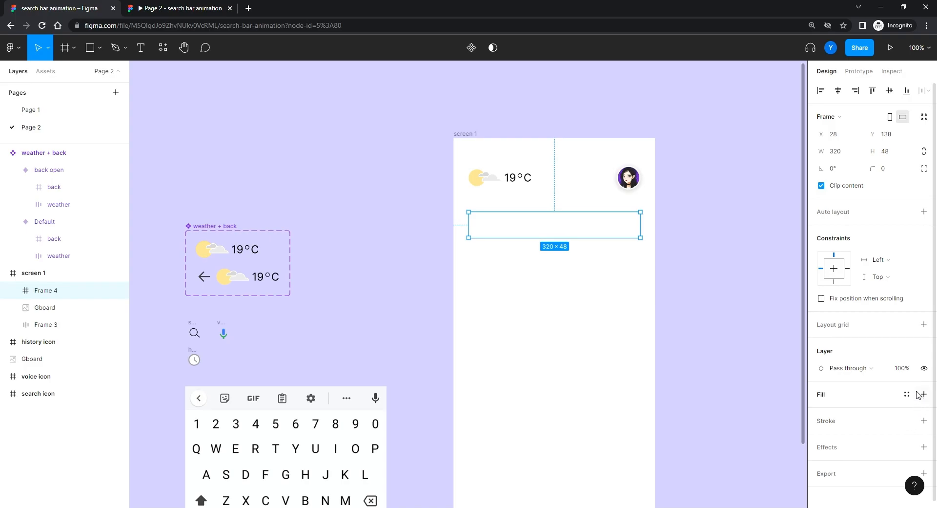
Add a drop shadow and a white FFFFFF fill to the new search bar frame
scroll(903, 361, down, 1)
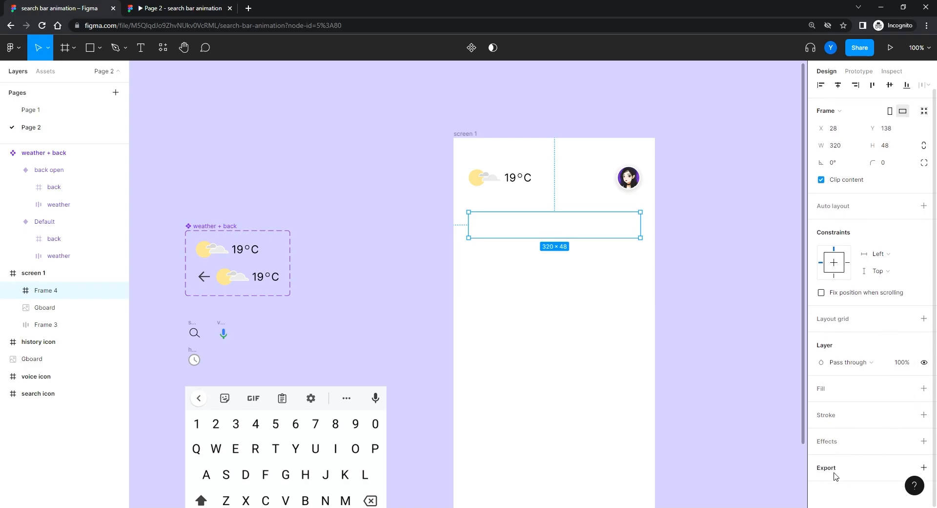
click(924, 440)
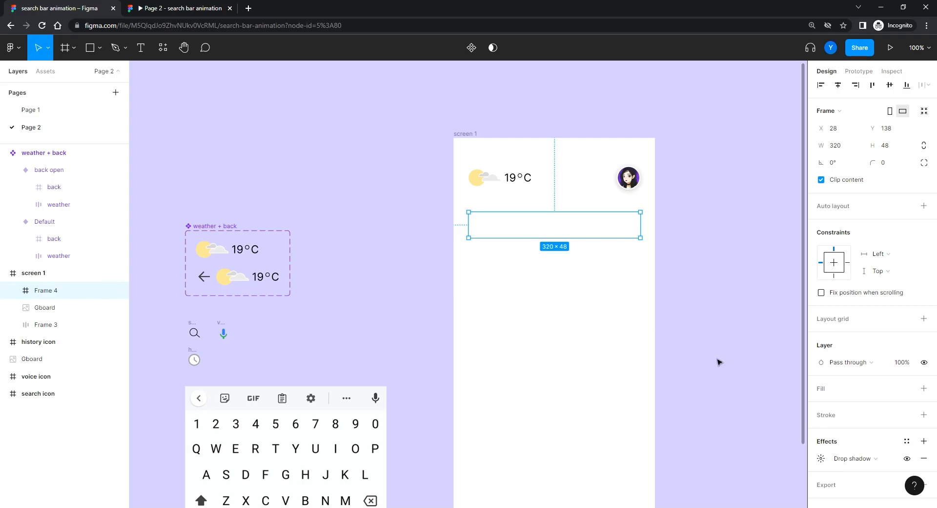
click(923, 388)
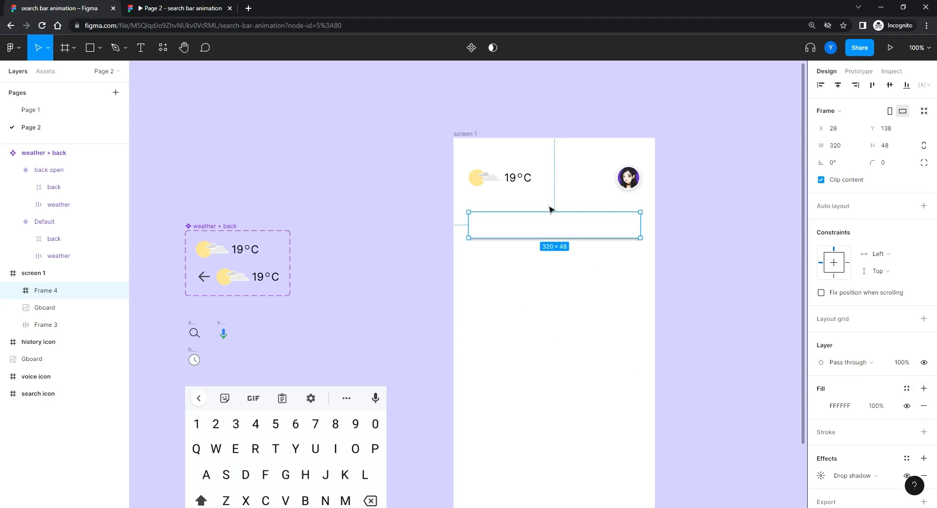
click(517, 266)
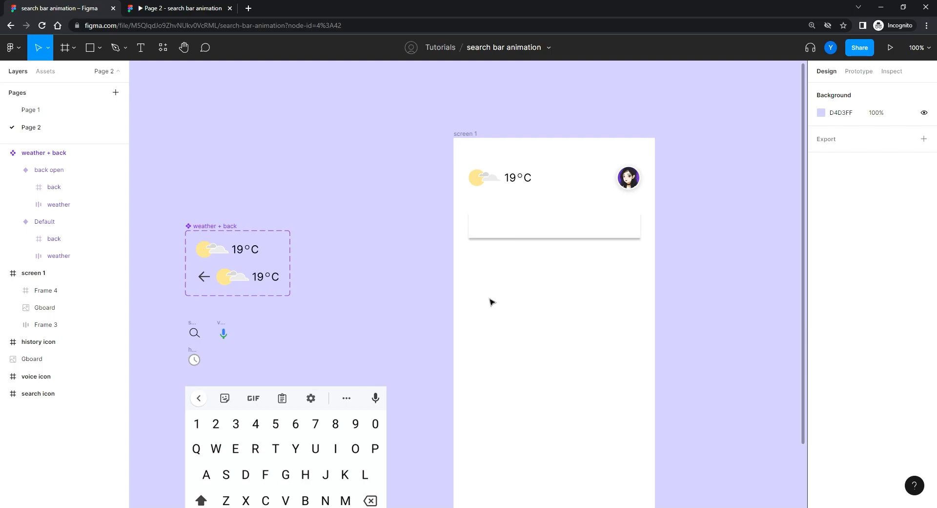
Set the search bar frame's corner radius to 24
click(532, 238)
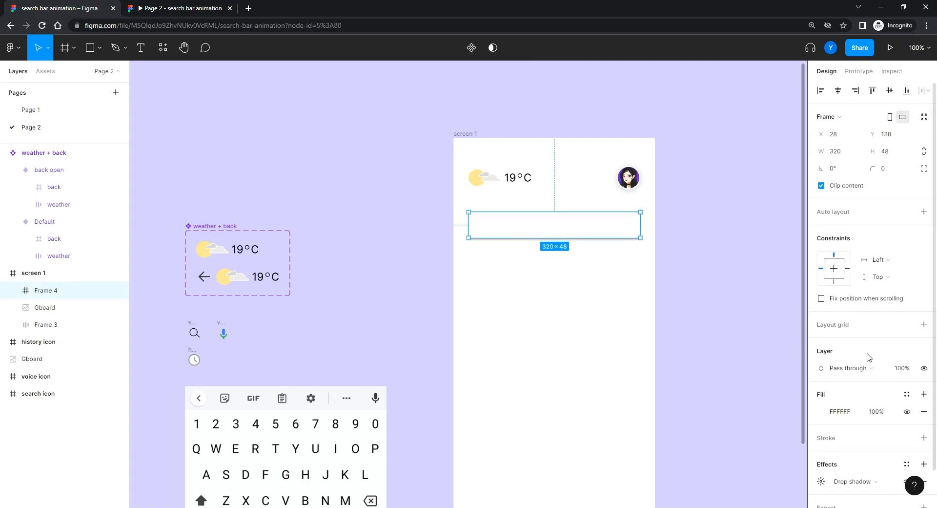
click(884, 171)
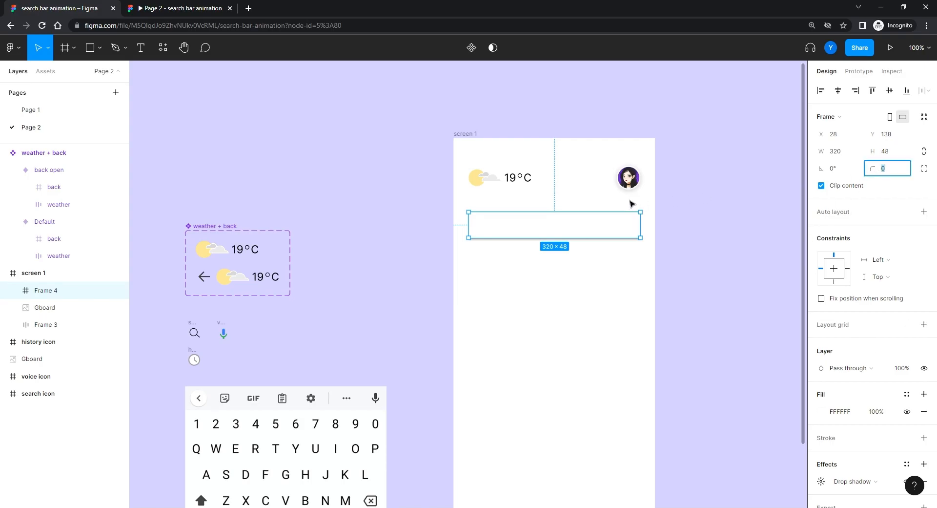
text(24)
key(Return)
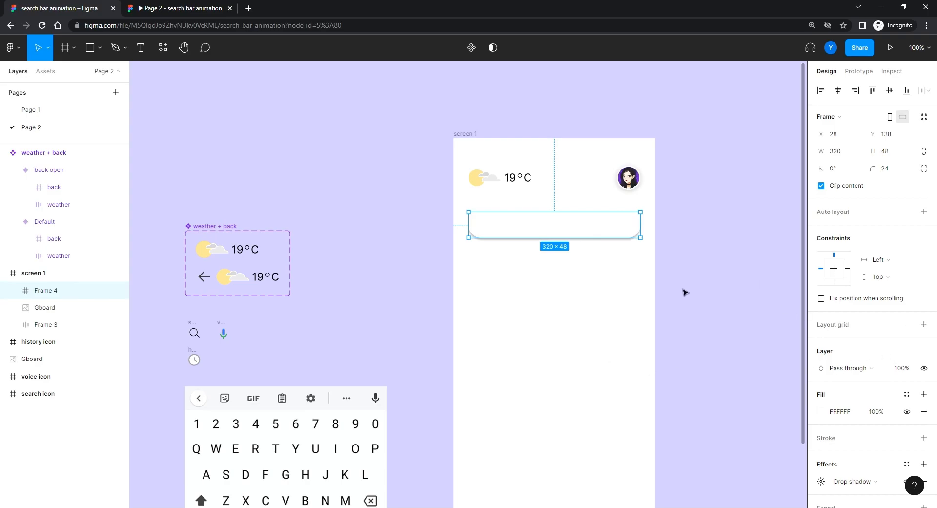
Set the search bar's drop shadow to 18% opacity with a Y offset of 2
scroll(659, 286, down, 1)
scroll(615, 266, up, 5)
drag(596, 250, 530, 298)
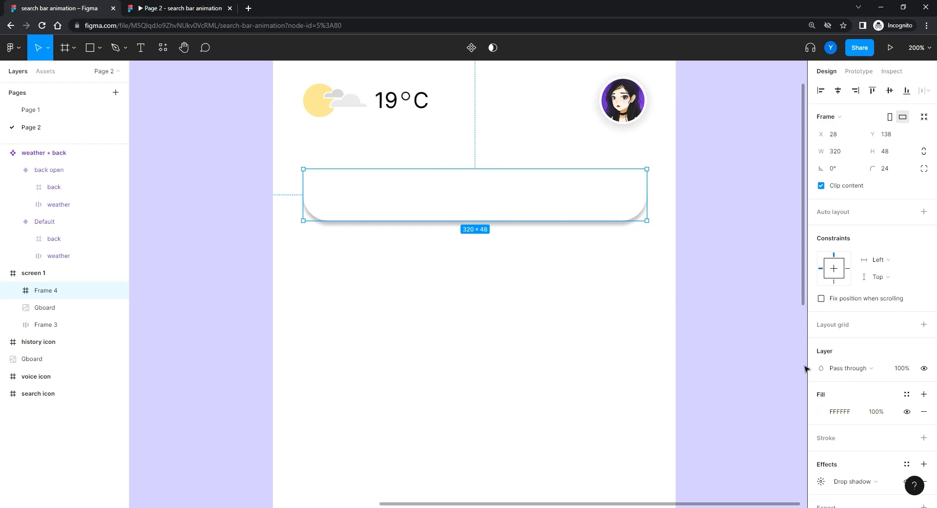
scroll(858, 415, down, 2)
click(821, 440)
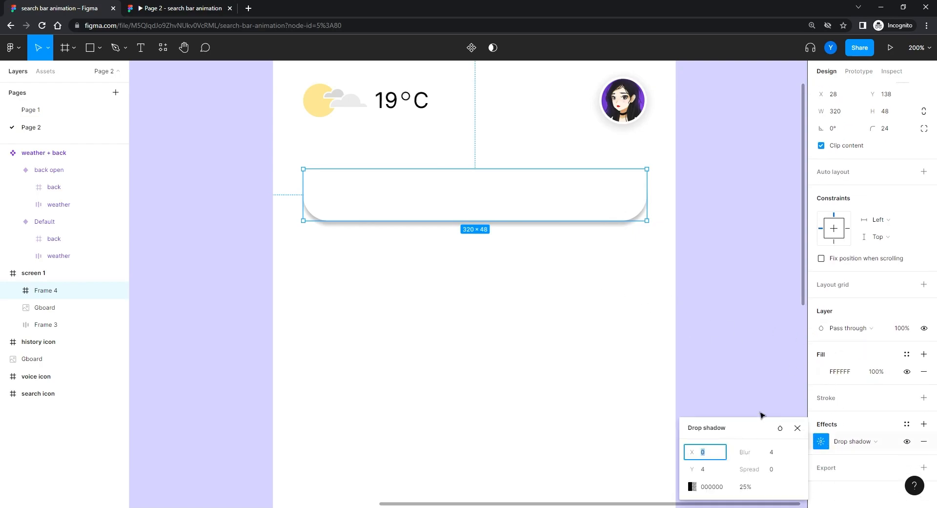
drag(739, 426, 752, 195)
click(748, 258)
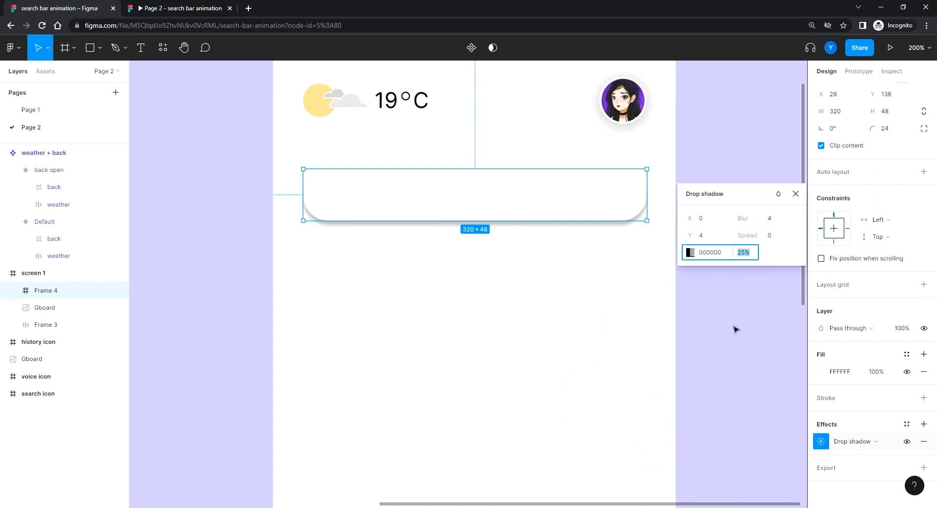
text(18)
key(Return)
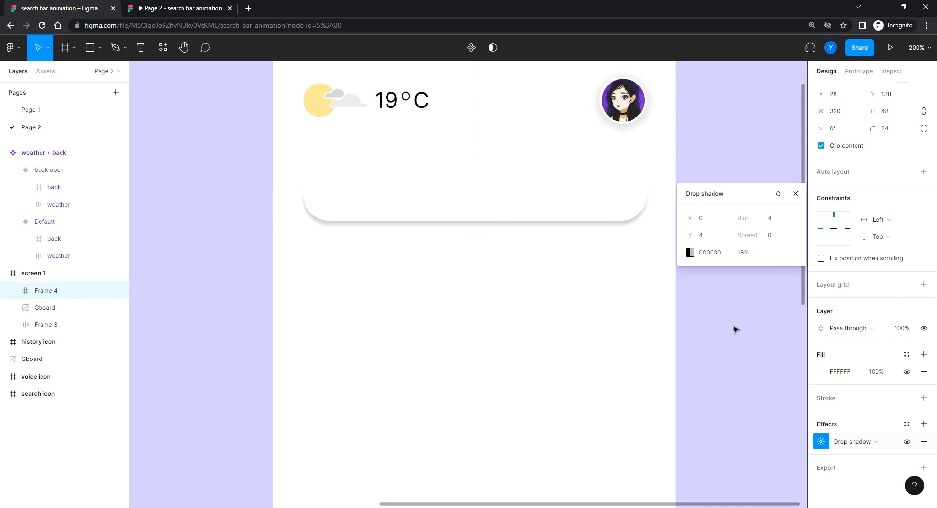
click(713, 236)
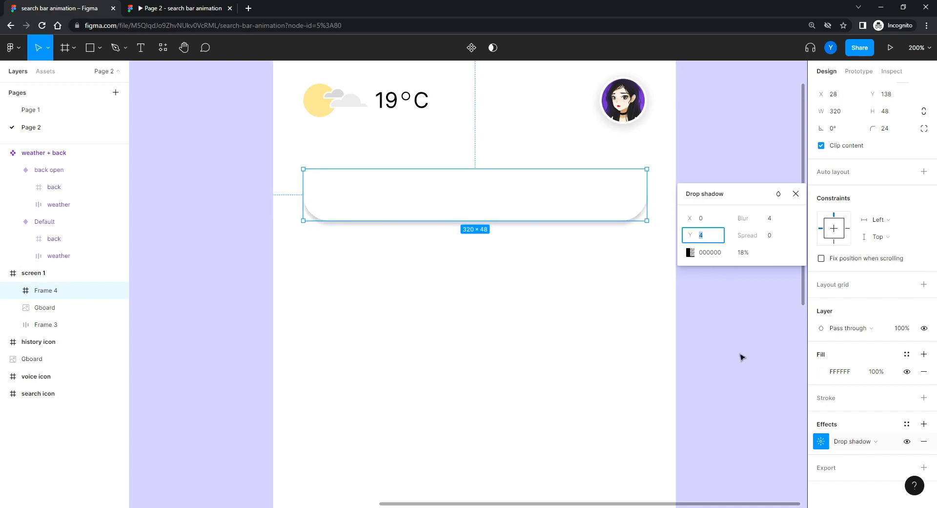
key(Down)
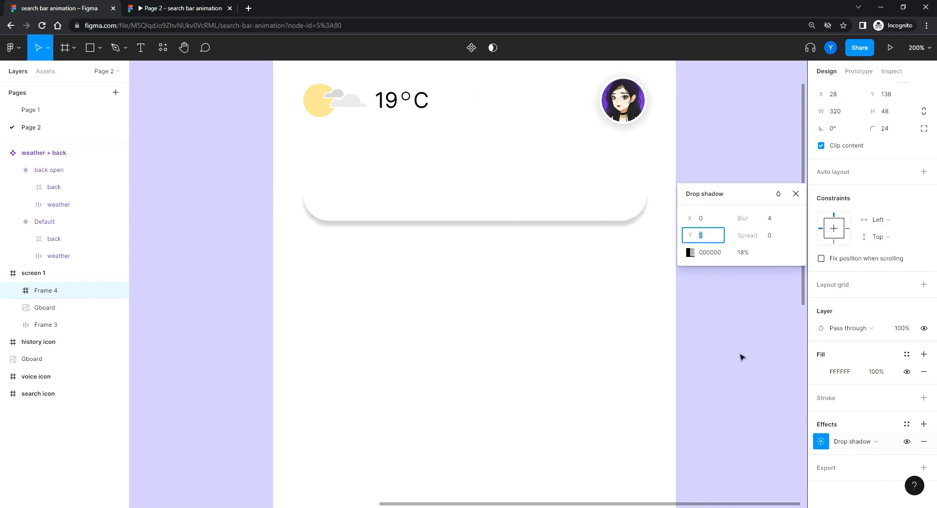
text(8)
key(Return)
key(shift+Up)
key(shift+Up)
key(shift+Up)
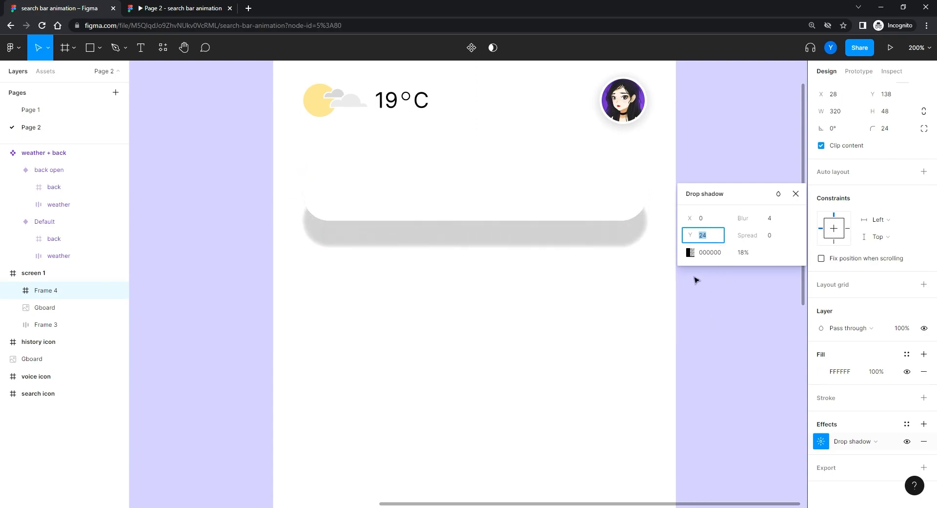
key(Down)
key(Down)
key(Down)
key(Down)
key(Down)
key(Down)
key(Down)
key(Down)
key(Down)
key(Down)
key(Down)
key(Down)
key(Down)
key(Down)
key(Down)
key(Down)
key(Down)
key(Down)
key(Down)
key(Down)
key(Up)
key(Up)
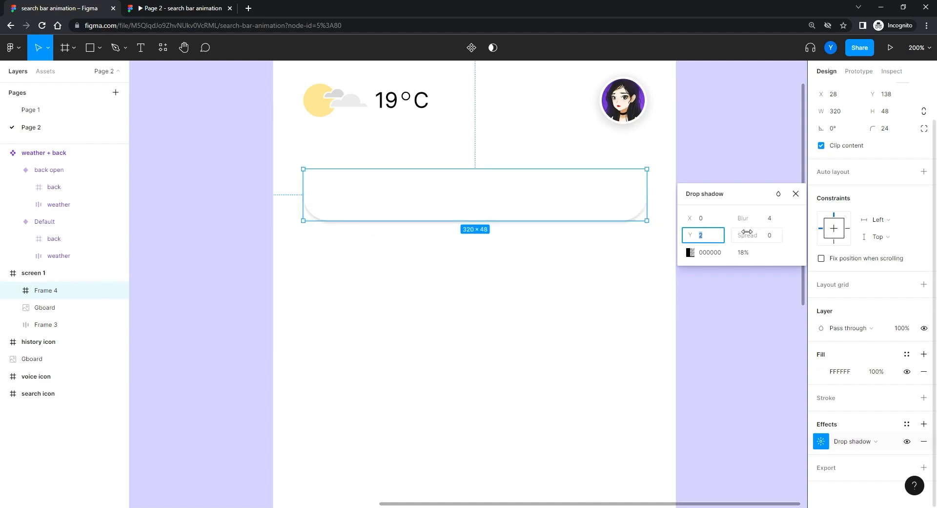
click(514, 266)
Set the blur of the search bar's drop shadow to 12
click(528, 204)
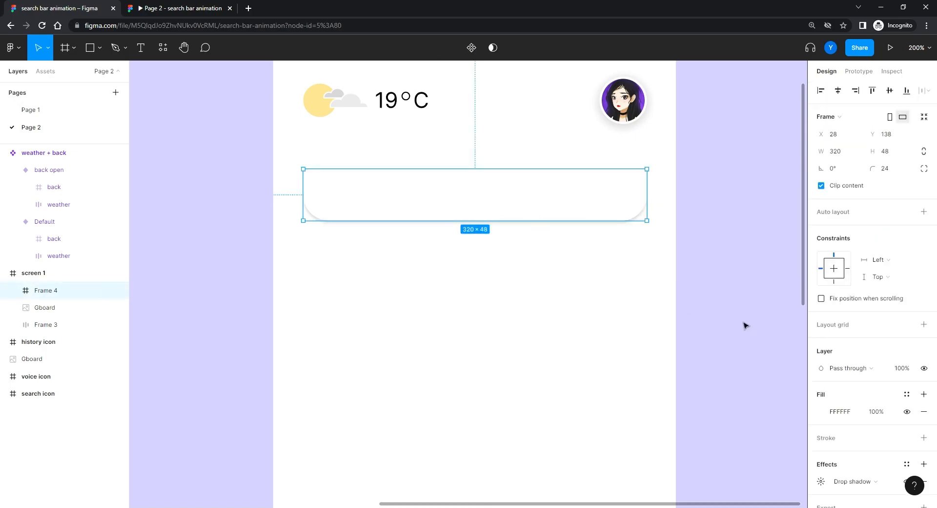
click(821, 480)
drag(758, 423, 759, 230)
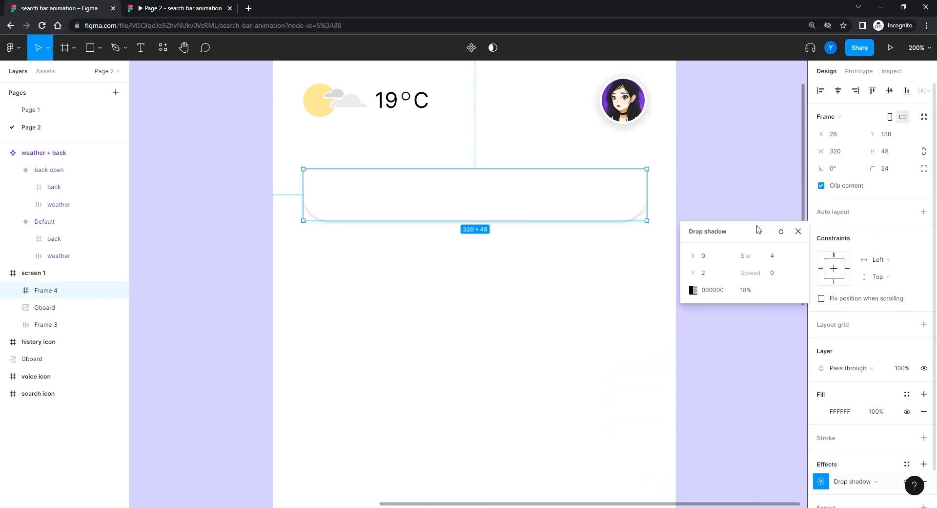
click(781, 255)
key(Up)
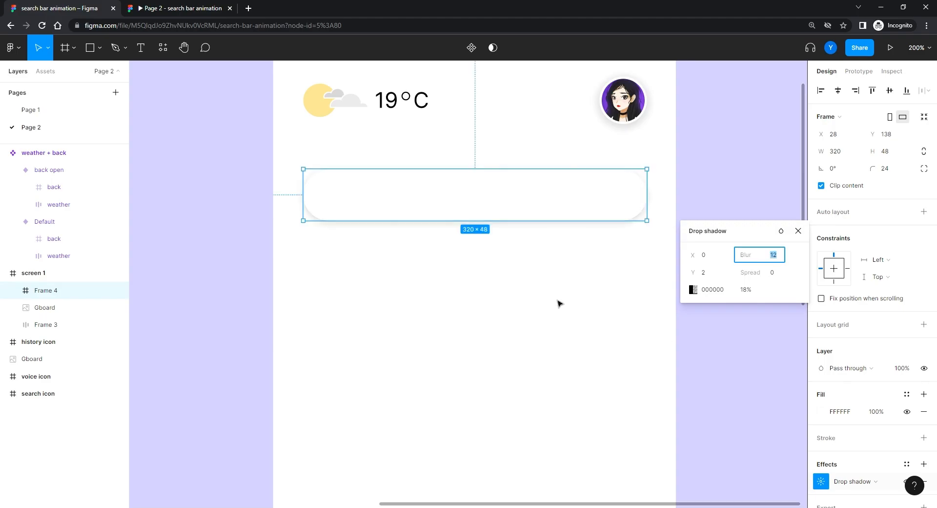
click(681, 380)
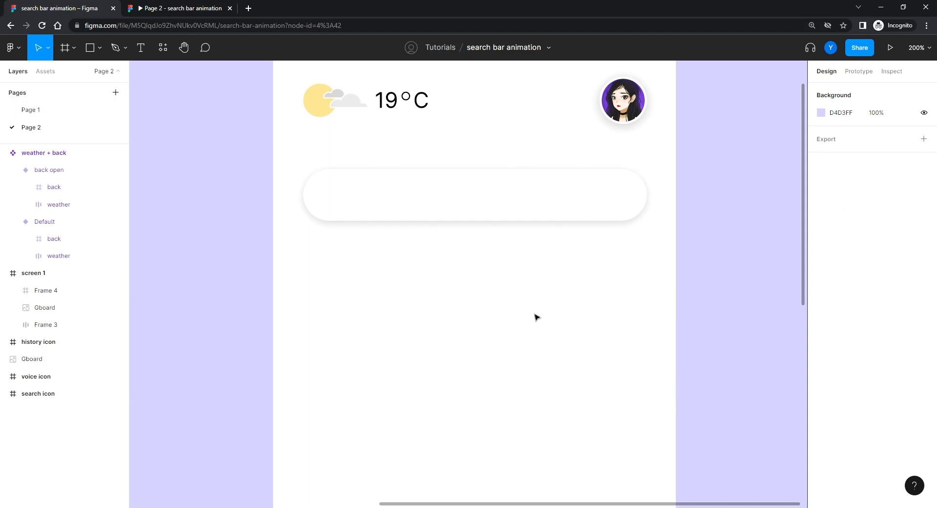
Change screen 1's background fill to FBFBFB
scroll(441, 300, up, 3)
scroll(440, 301, left, 2)
click(342, 122)
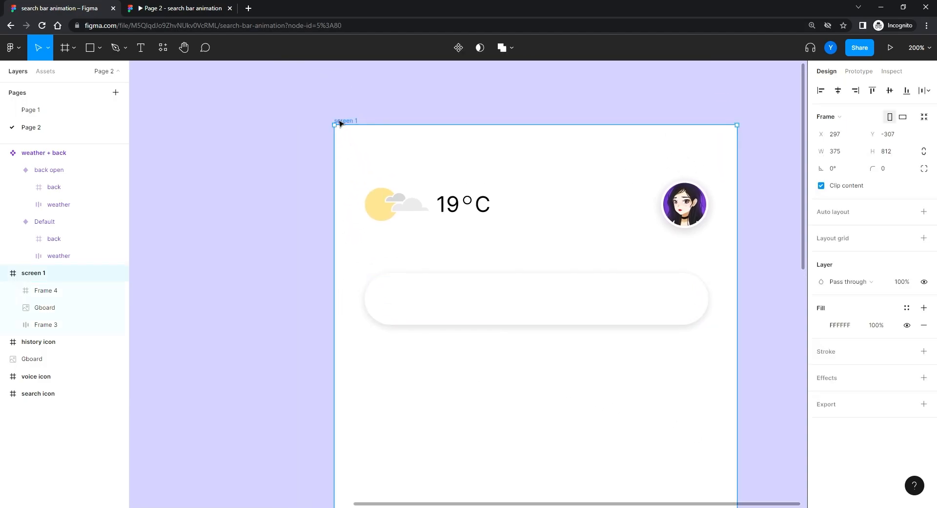
click(840, 324)
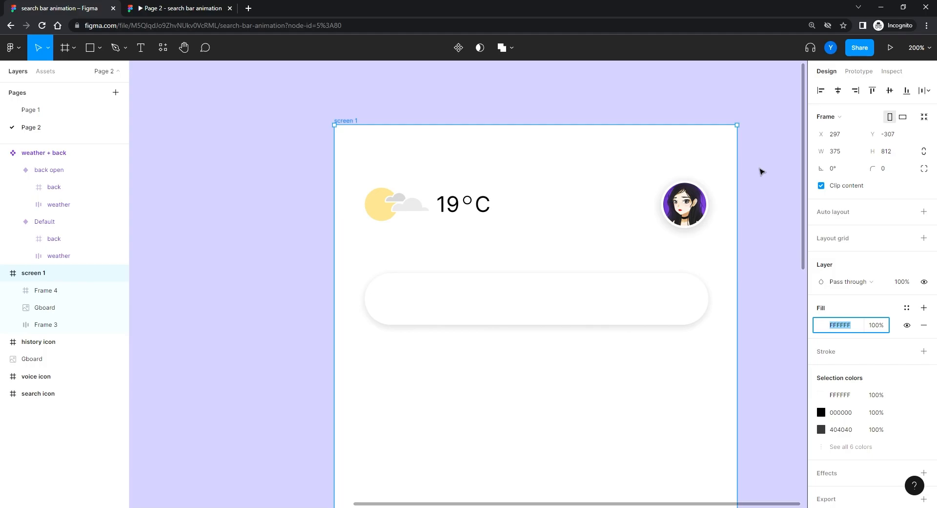
text(FEFEFE)
key(Return)
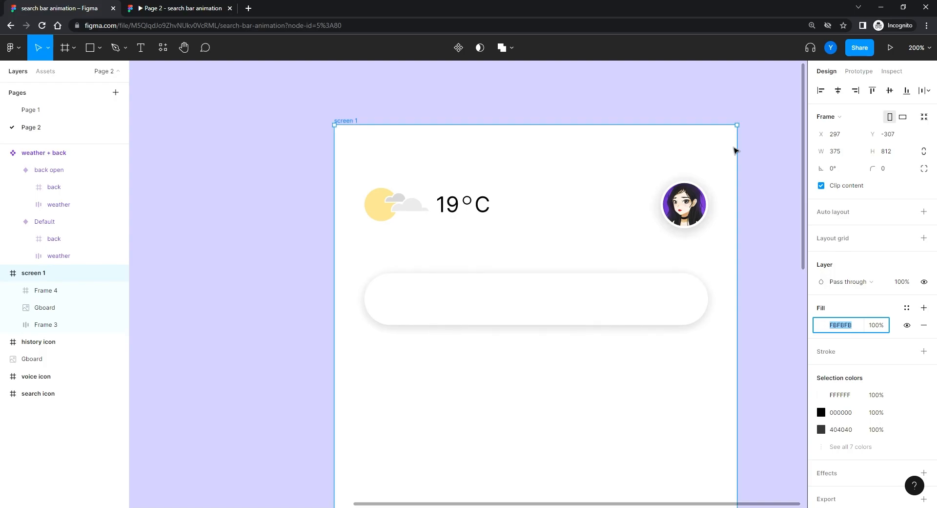
click(249, 203)
Set the search bar's drop shadow opacity to 16%, and check the bar in the prototype preview
scroll(247, 278, down, 3)
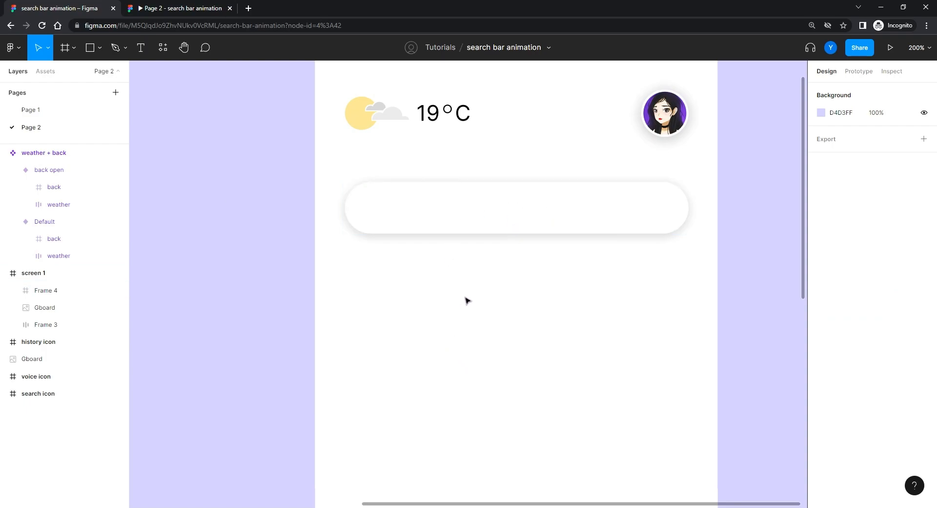
key(shift+0)
drag(344, 285, 325, 225)
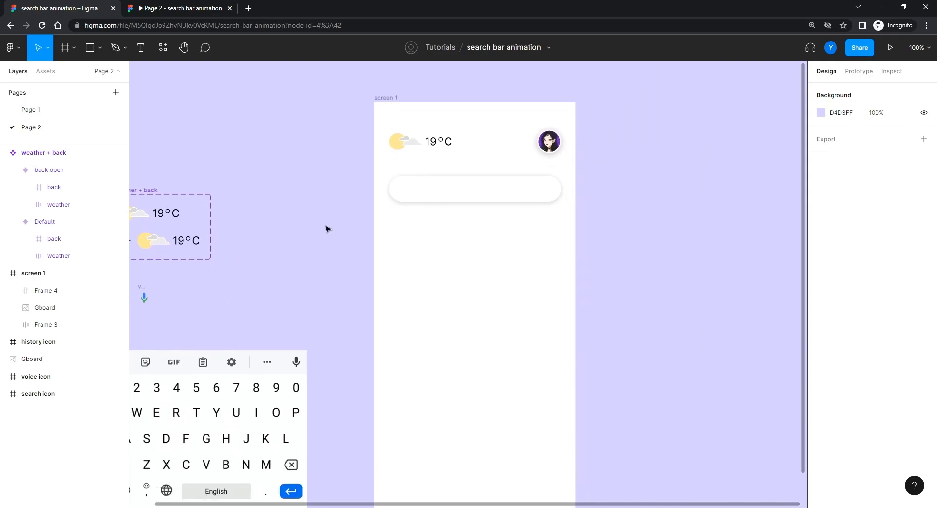
click(447, 192)
scroll(810, 449, down, 1)
click(821, 441)
click(773, 455)
key(Up)
key(Up)
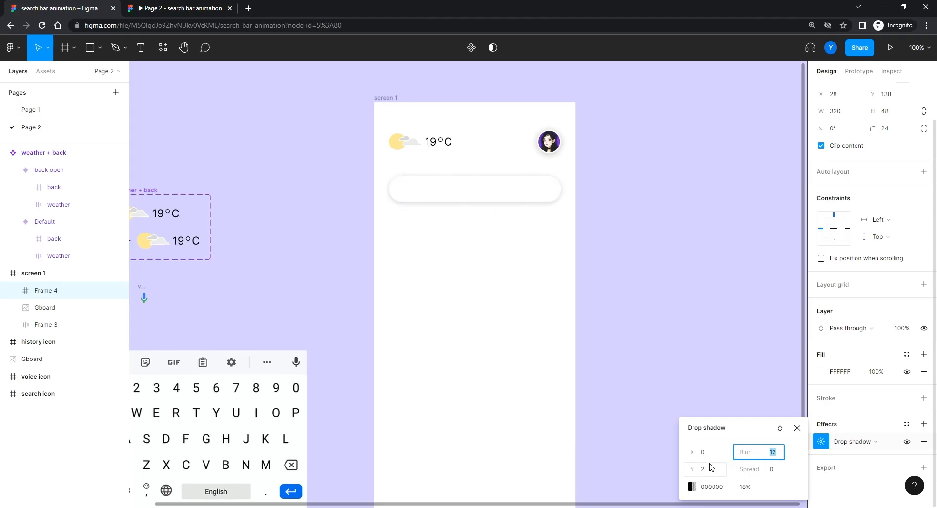
click(745, 486)
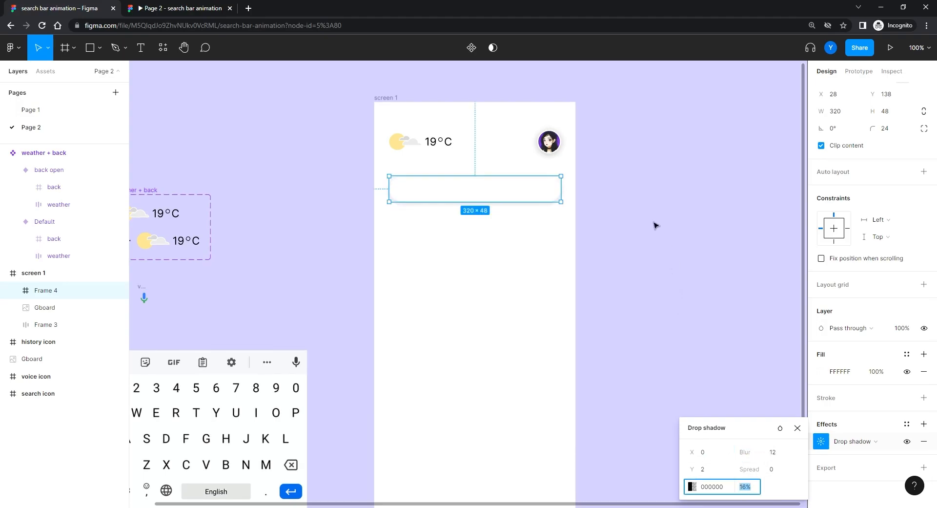
click(615, 294)
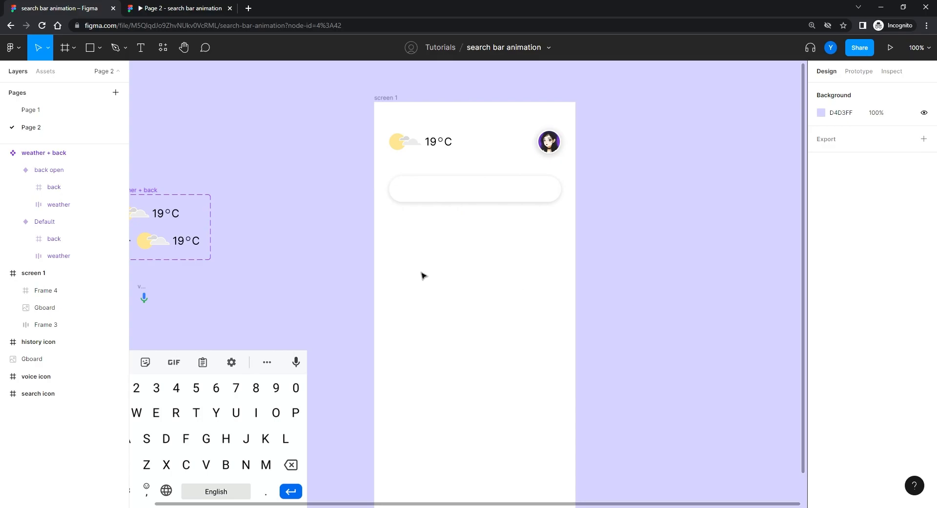
click(192, 8)
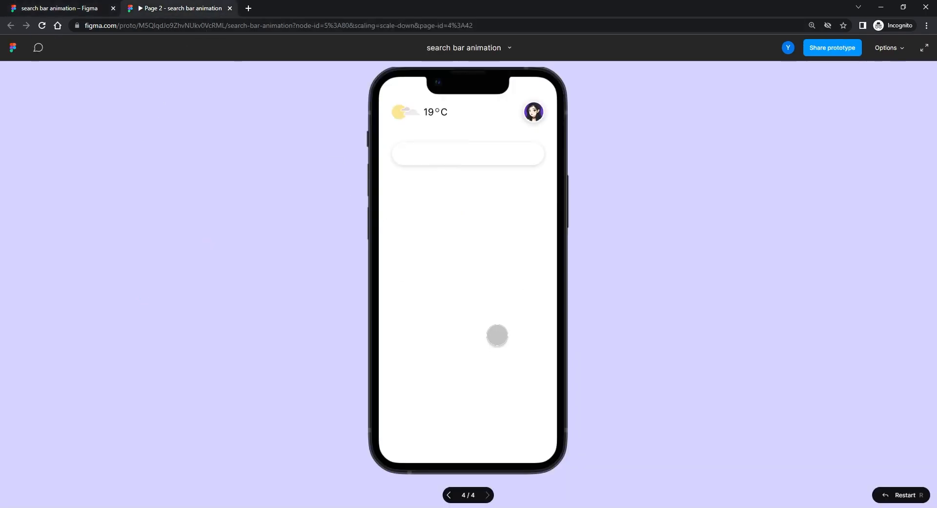
Return to the design file and move the search bar up 10 px on screen 1 to Y 128
click(67, 11)
click(463, 190)
key(shift+Up)
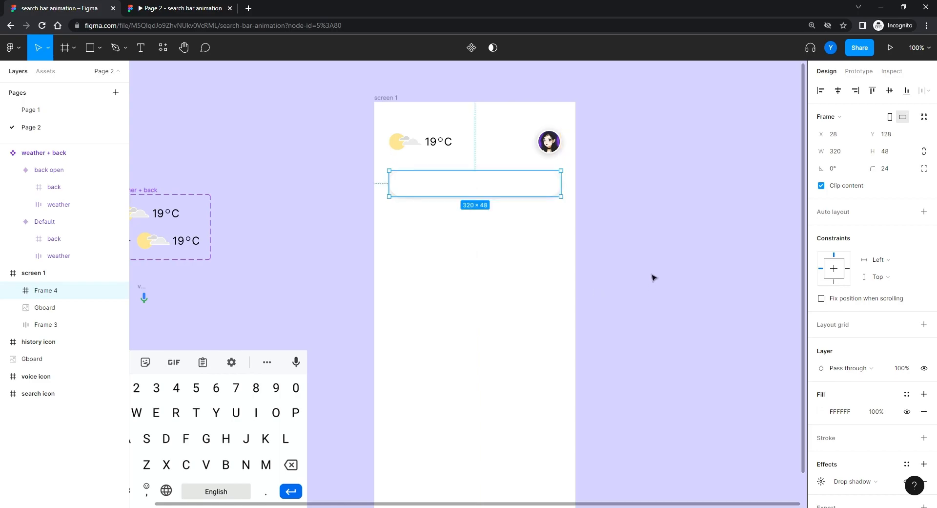
click(437, 306)
scroll(442, 324, down, 3)
scroll(441, 324, left, 1)
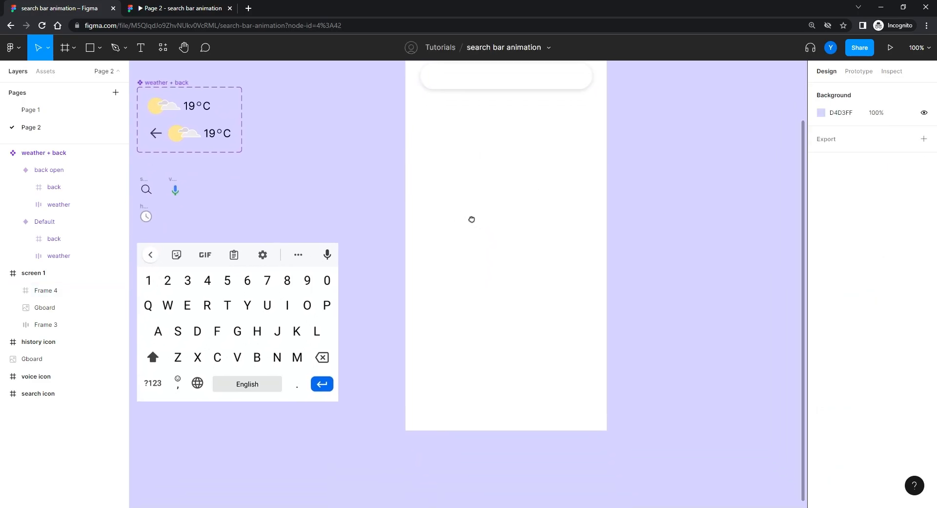
click(64, 48)
mouse_move(582, 165)
mouse_down()
mouse_move(433, 283)
mouse_move(419, 283)
mouse_up()
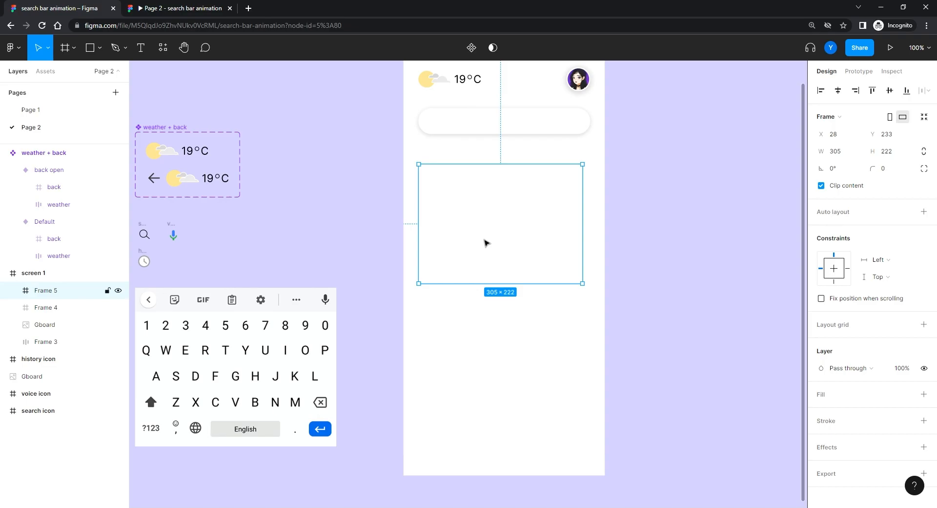
key(Delete)
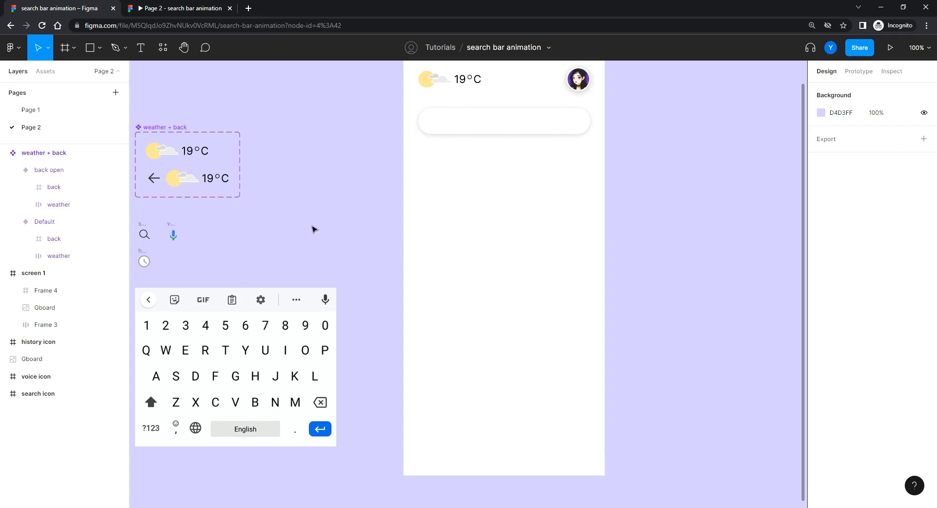
Place a copy of the search icon at the left end of the search bar and a voice icon copy at its right end
drag(314, 229, 395, 272)
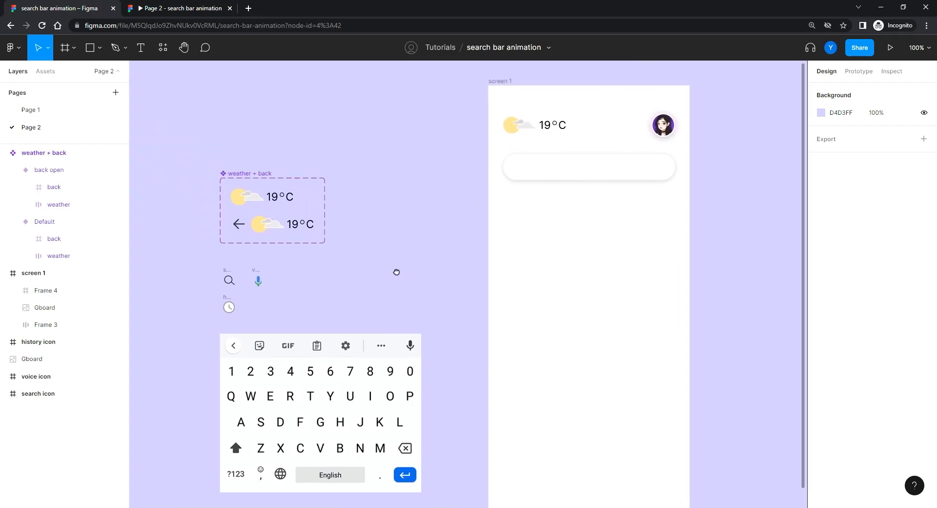
click(226, 275)
click(5, 395)
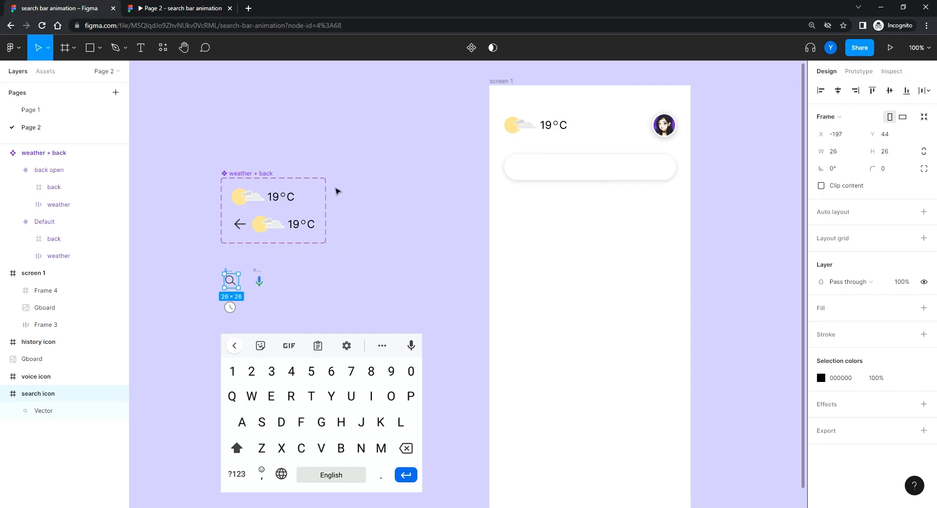
click(166, 282)
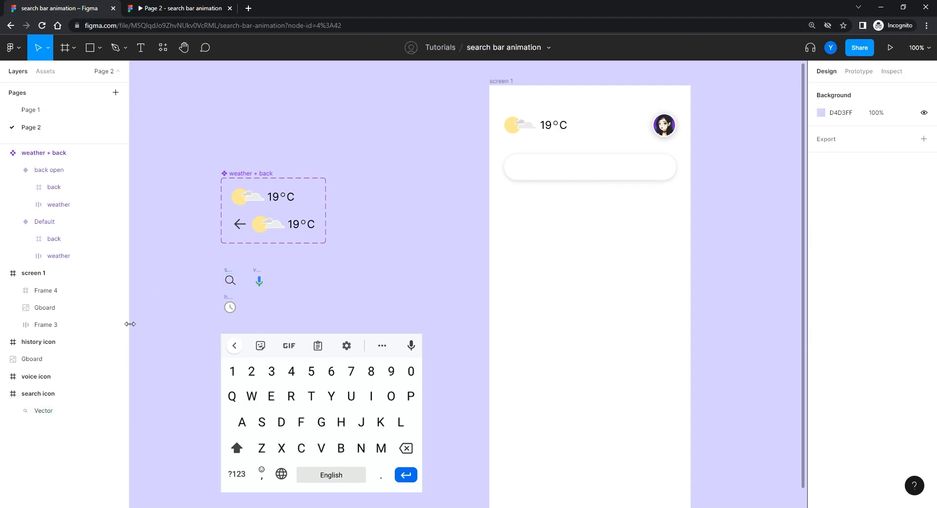
click(35, 395)
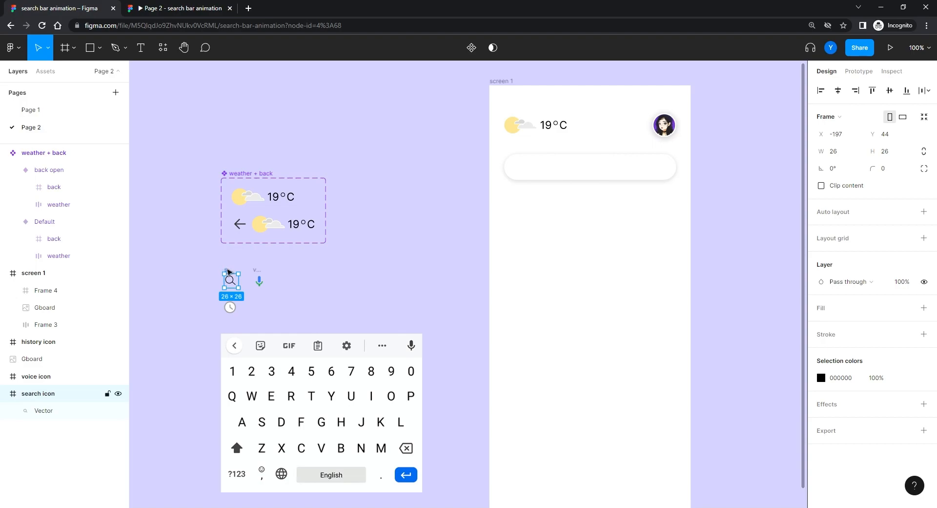
drag(227, 271, 518, 157)
drag(254, 279, 655, 157)
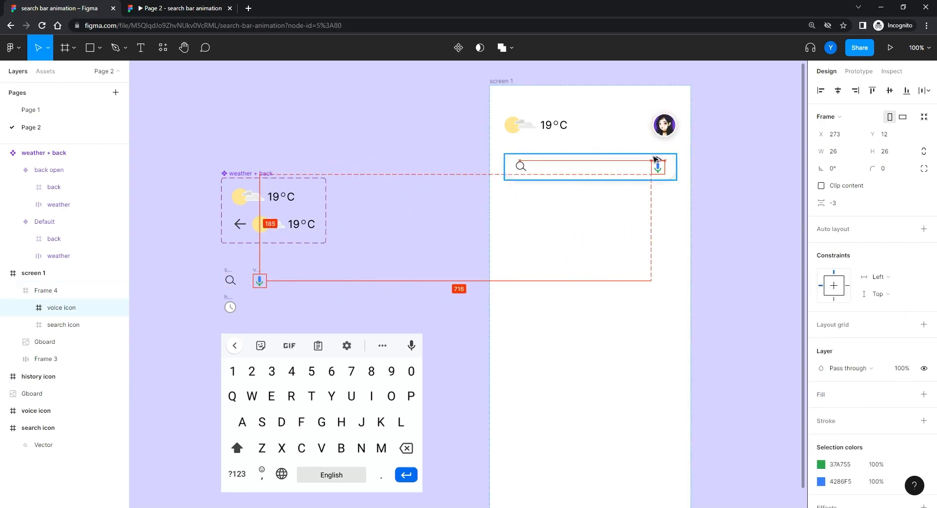
click(502, 300)
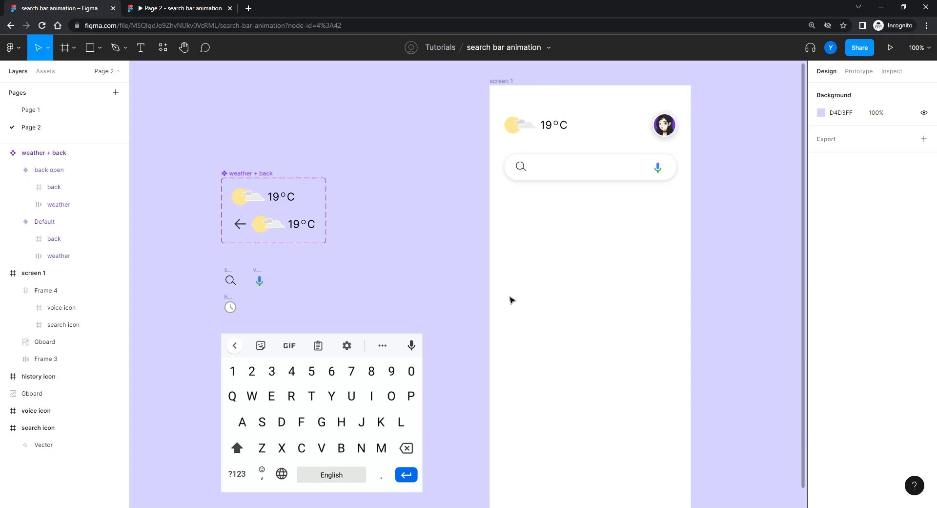
Centre the voice icon vertically in the search bar at Y 11
drag(616, 295, 497, 306)
key(ctrl+plus)
drag(482, 214, 448, 386)
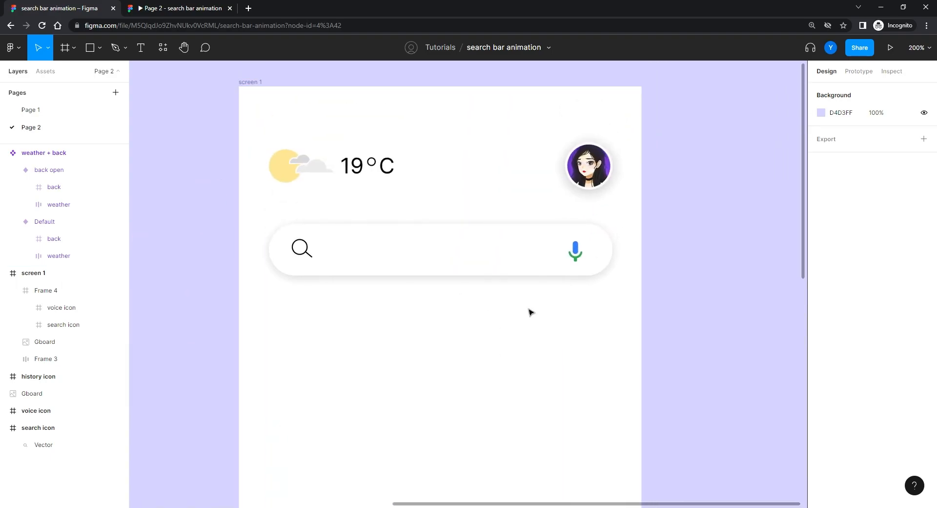
click(586, 252)
click(574, 326)
click(576, 250)
double_click(575, 249)
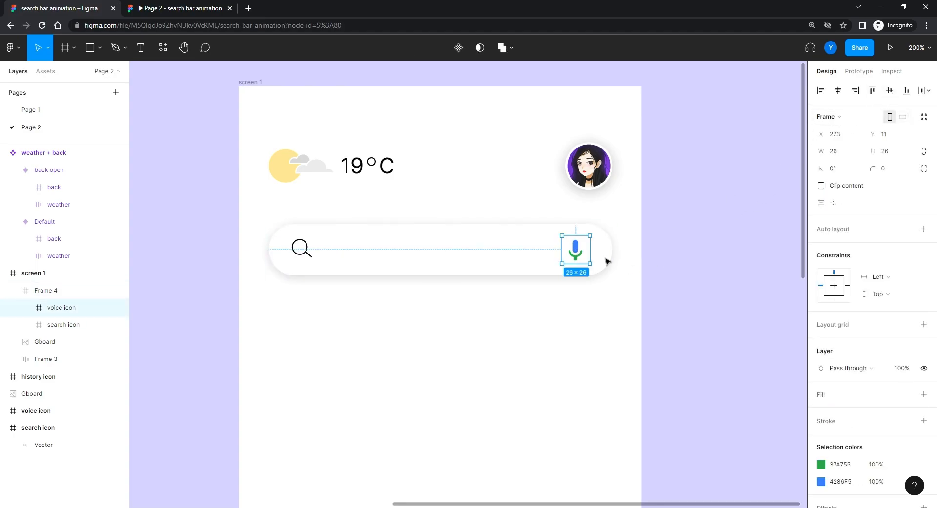
Shift the search icon to X 20 within the search bar and nudge the voice icon 1 px to the right
click(301, 249)
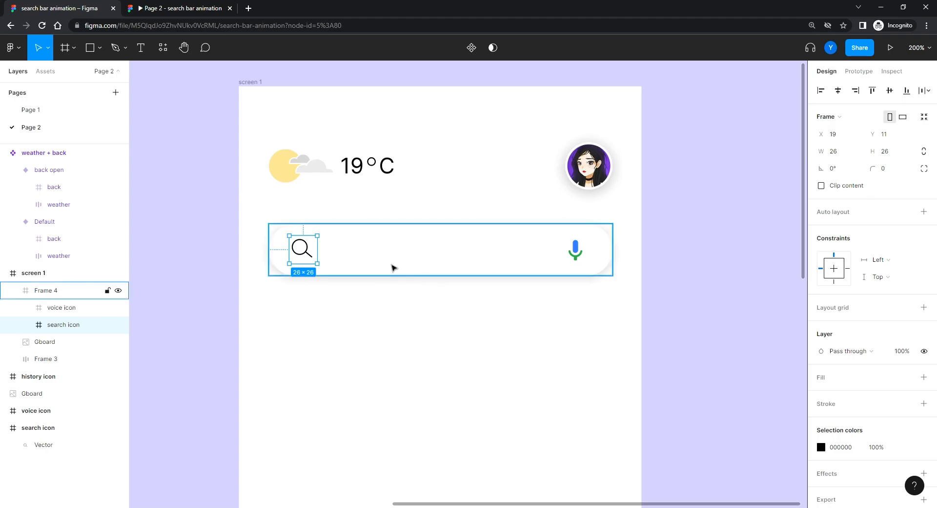
key(alt)
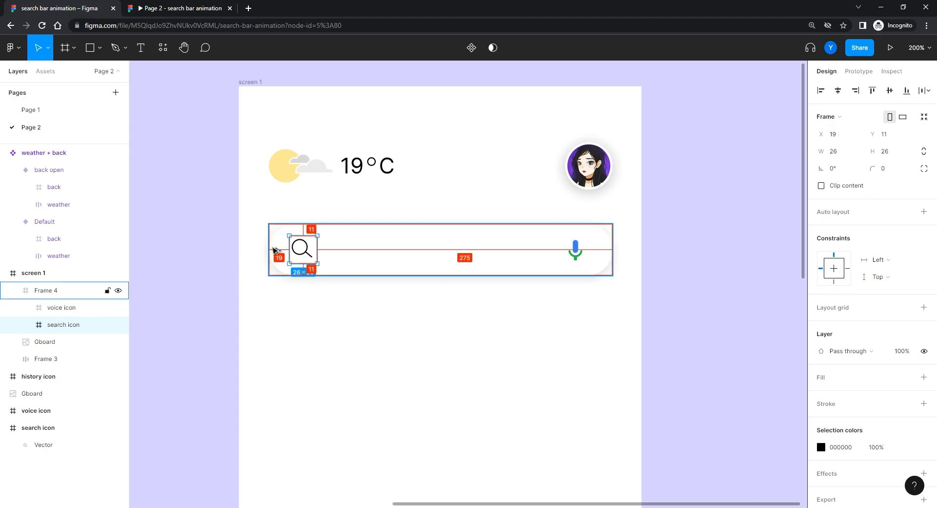
key(Right)
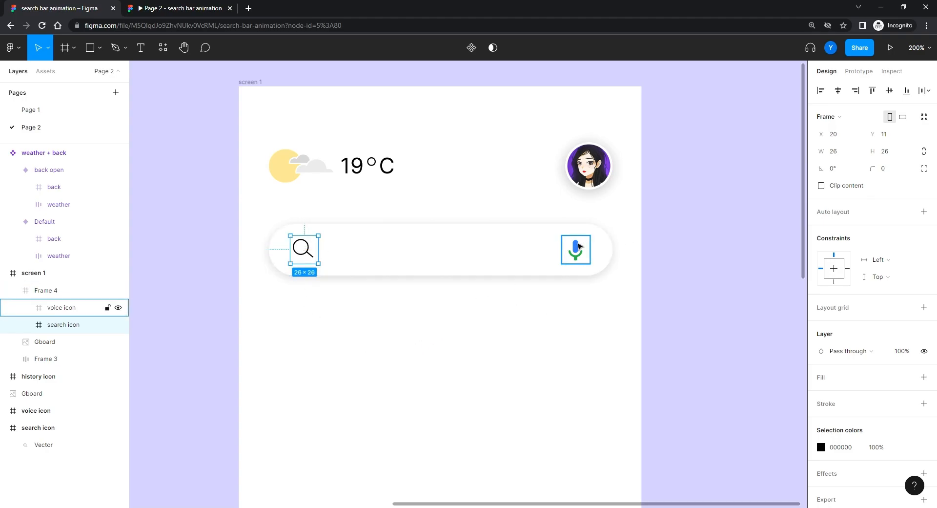
click(582, 245)
key(alt)
key(Right)
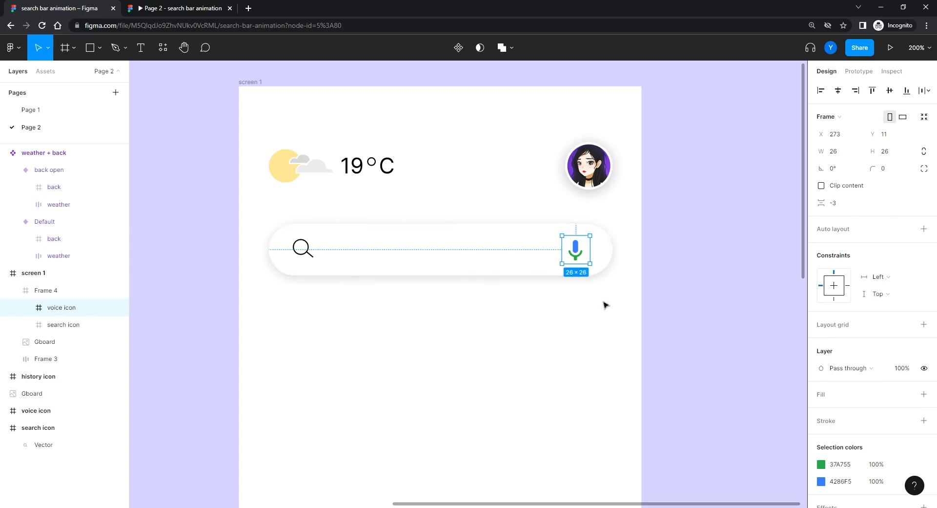
key(alt)
click(502, 356)
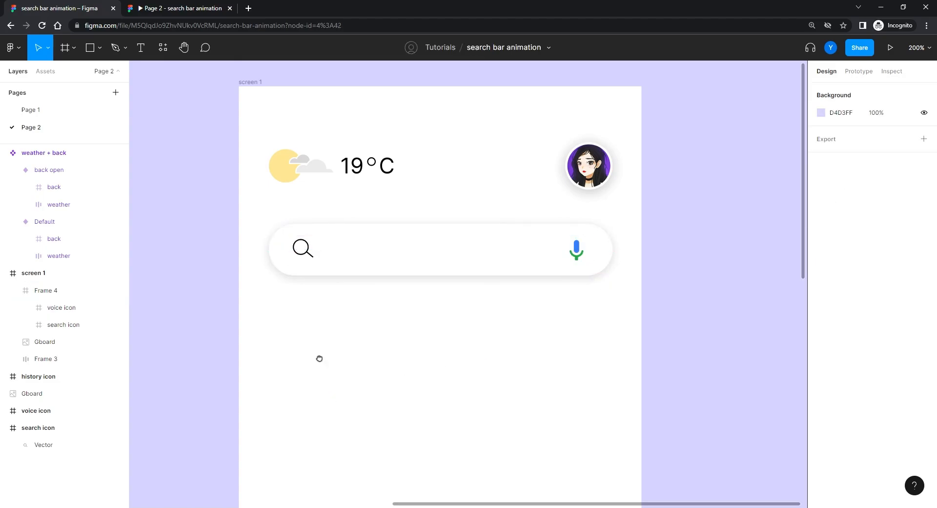
Add the placeholder text "Search..." inside the search bar, just right of the search icon
drag(319, 359, 396, 283)
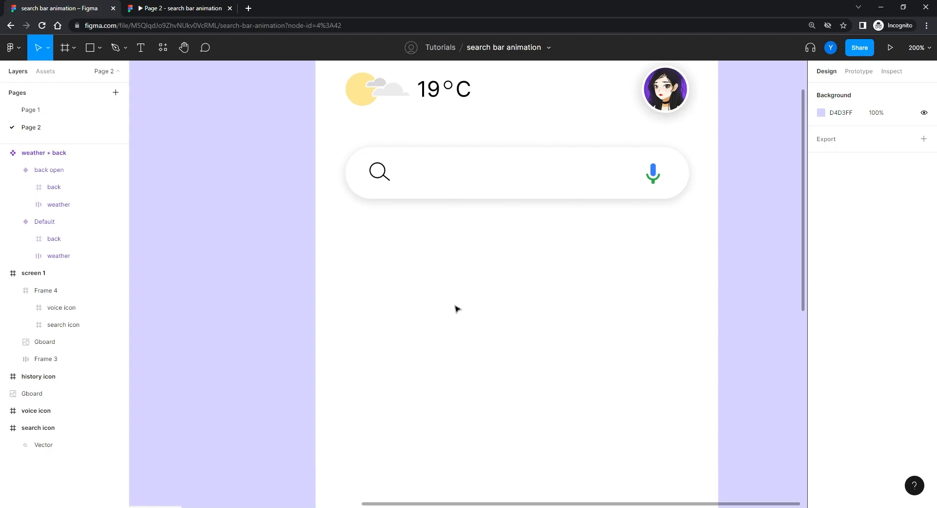
drag(434, 267, 457, 294)
click(140, 47)
click(429, 204)
text(S)
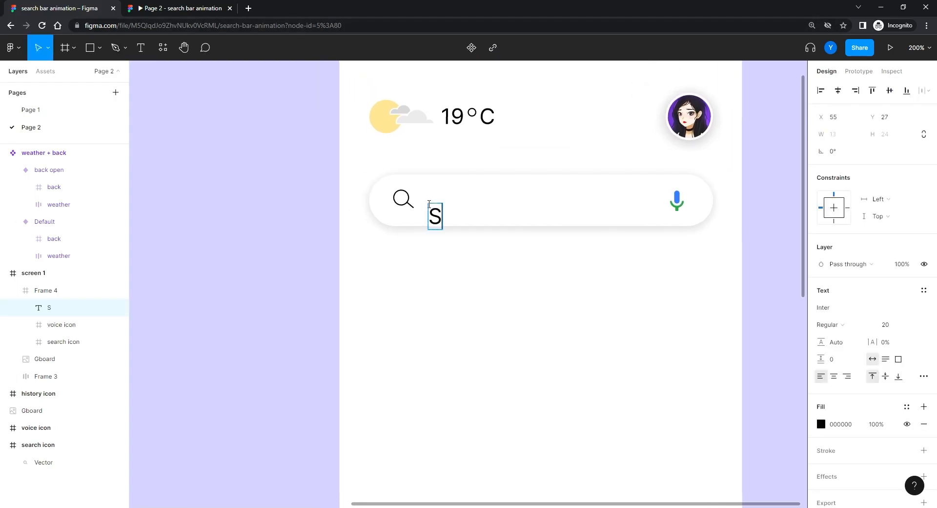
text(earch...)
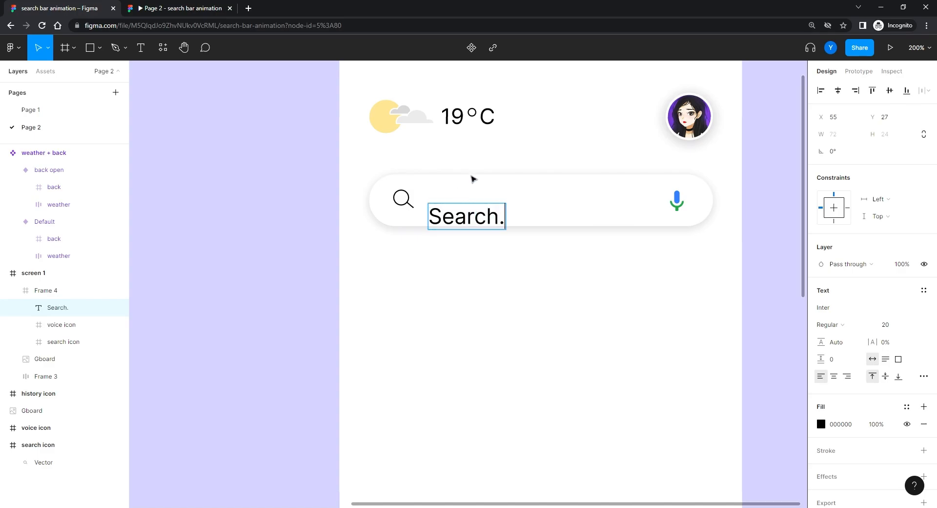
key(Escape)
drag(452, 210, 453, 193)
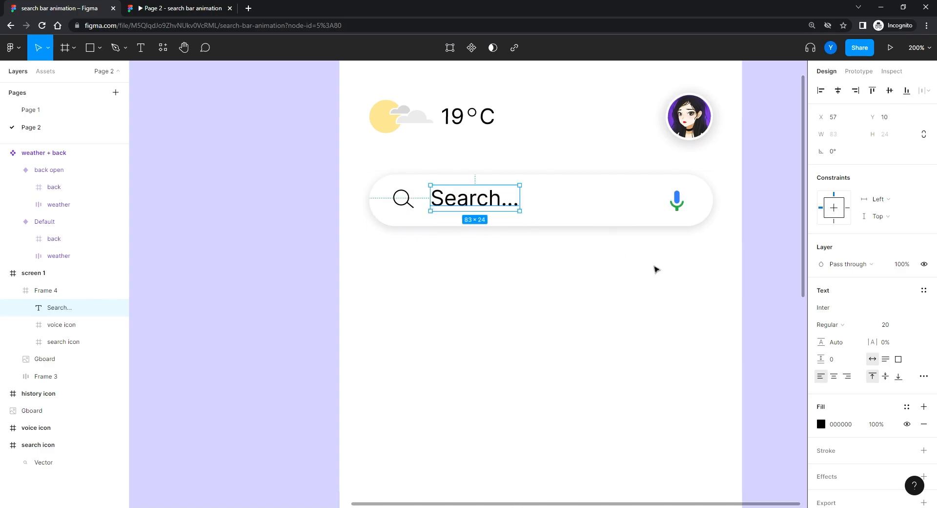
Set the placeholder text's font size to 16 and reposition it at X 55, Y 15 in the search bar
click(886, 324)
text(16)
key(Return)
drag(453, 202, 450, 207)
Change the placeholder text's fill to light grey B1B1B1, and check it in the prototype preview
click(821, 423)
drag(682, 370, 641, 281)
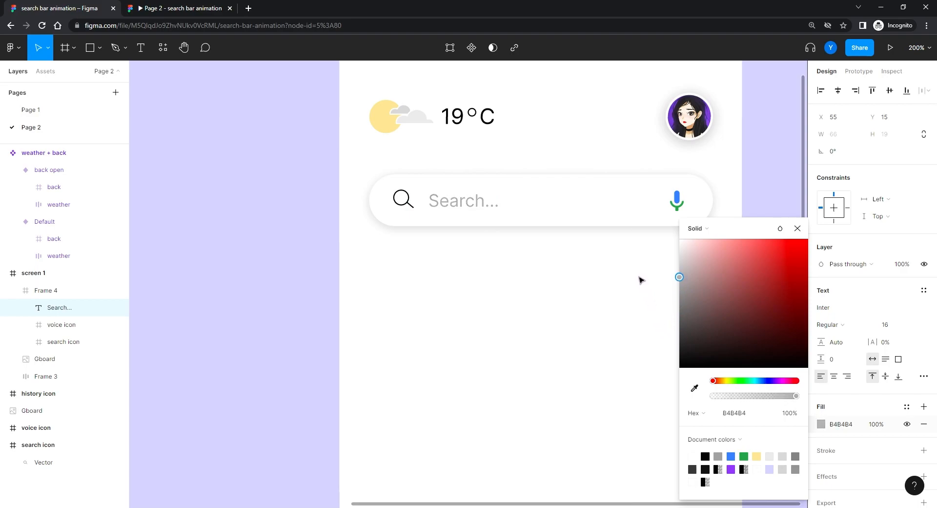
click(540, 293)
click(174, 12)
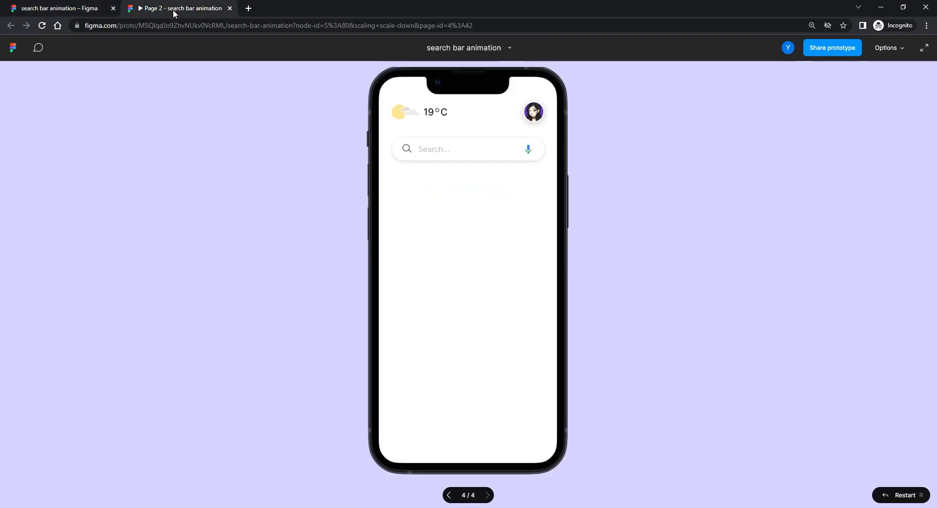
click(77, 10)
Darken the placeholder text's grey fill slightly, and check the search bar in the prototype preview
double_click(444, 209)
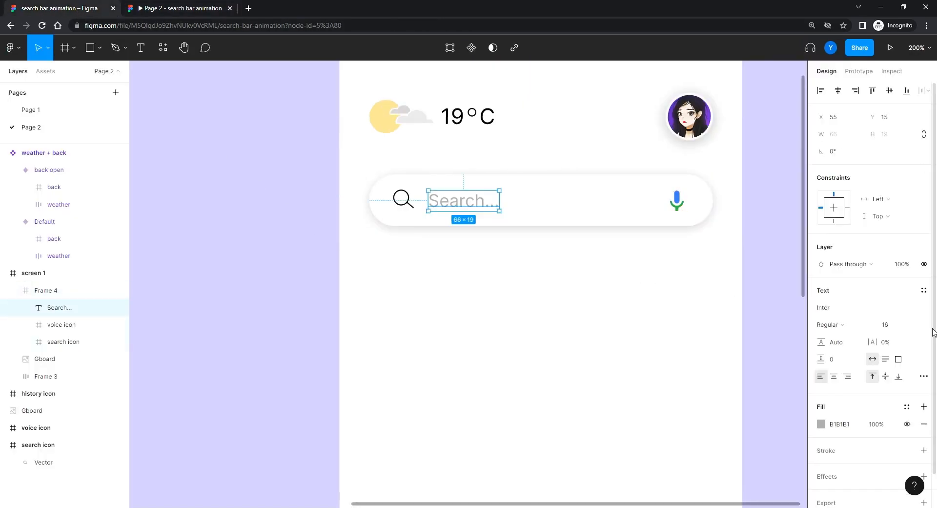
click(837, 429)
key(Down)
key(Down)
click(514, 303)
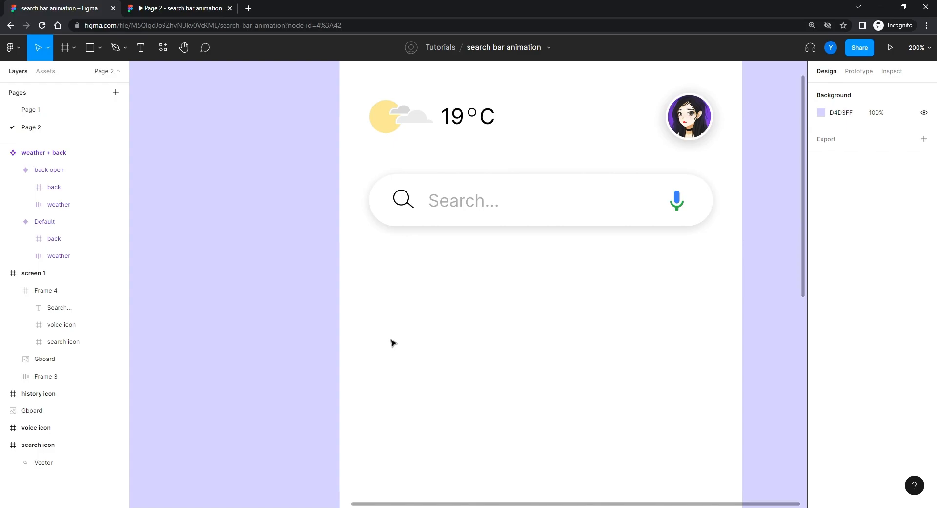
click(146, 8)
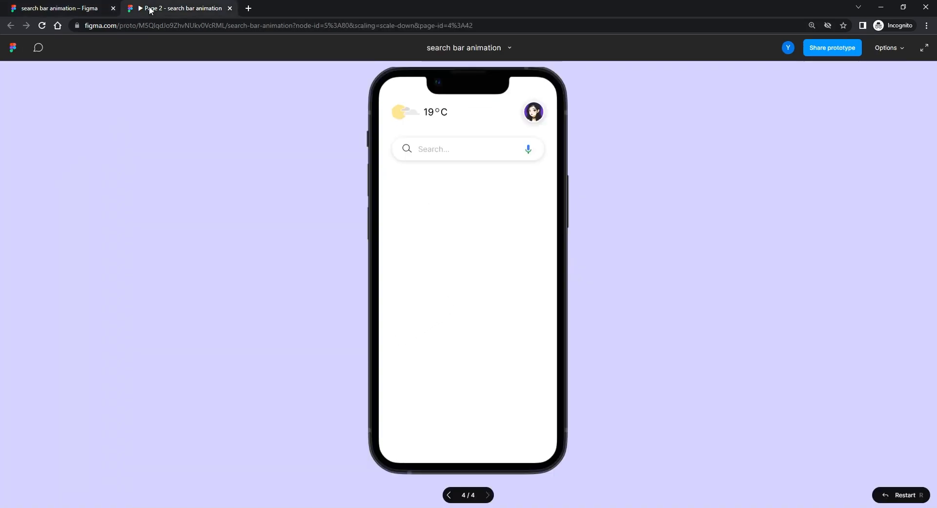
click(53, 9)
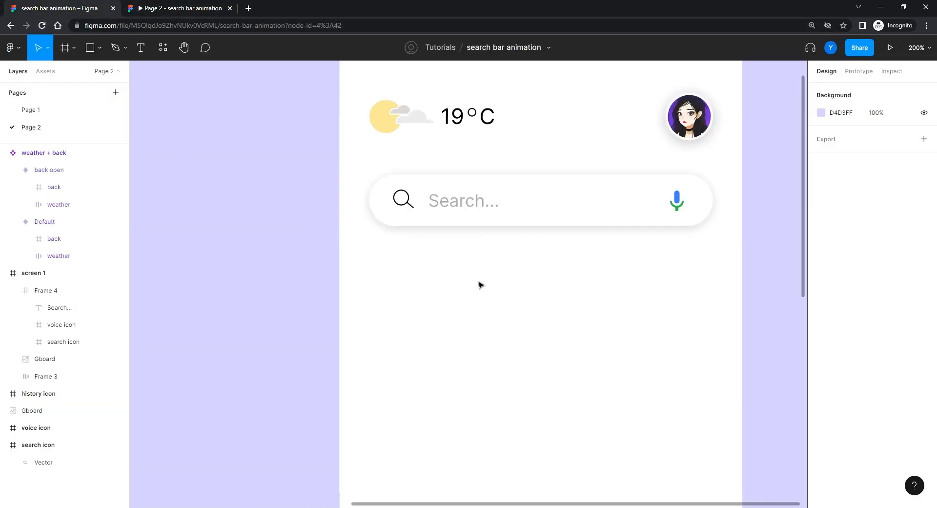
Move the loose search, voice and history icons together with the keyboard further down, clearing space below the weather + back component
key(shift+0)
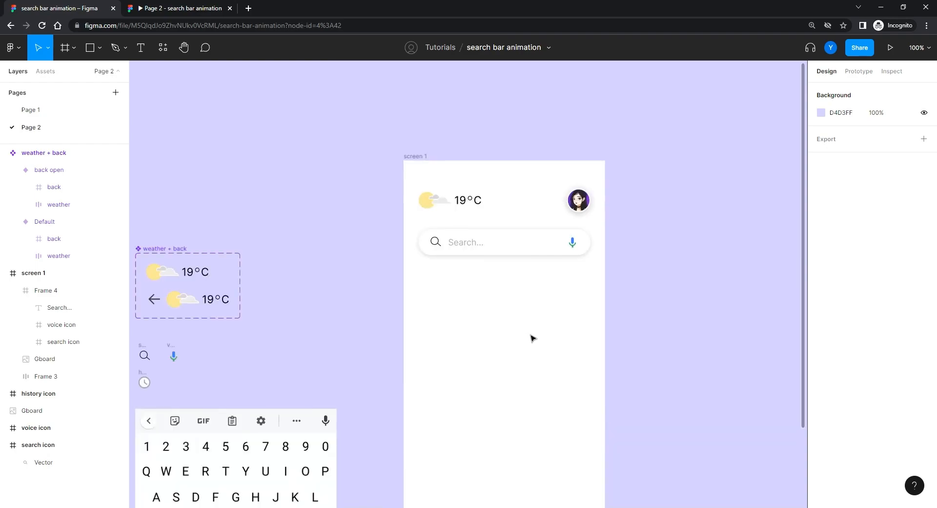
drag(574, 267, 660, 279)
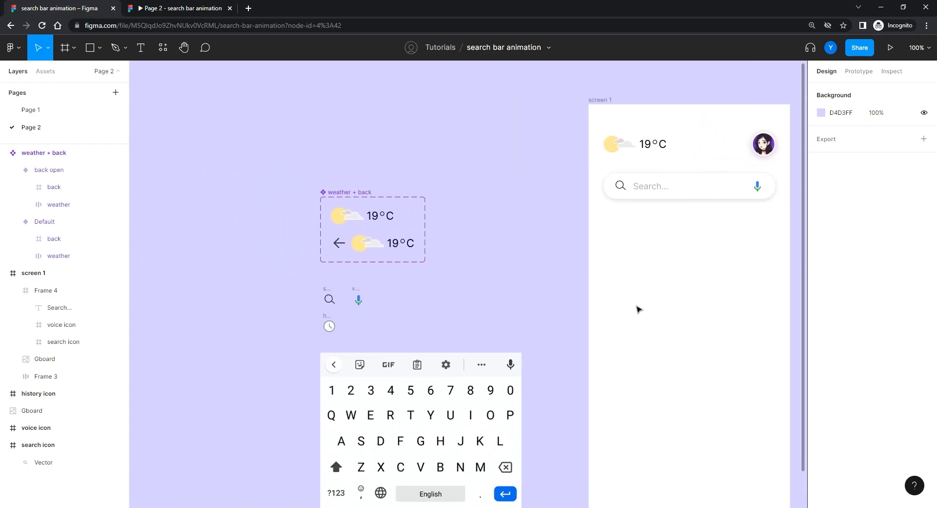
scroll(638, 306, down, 3)
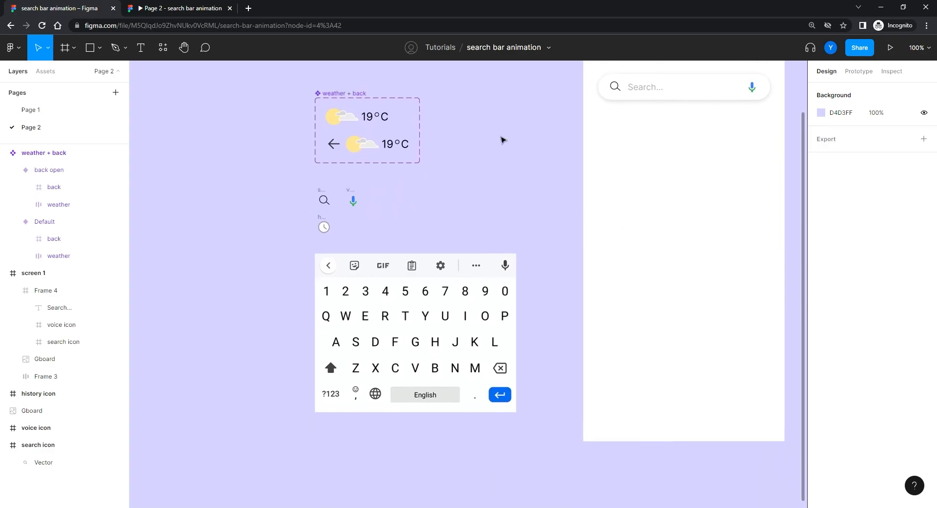
drag(537, 180, 252, 463)
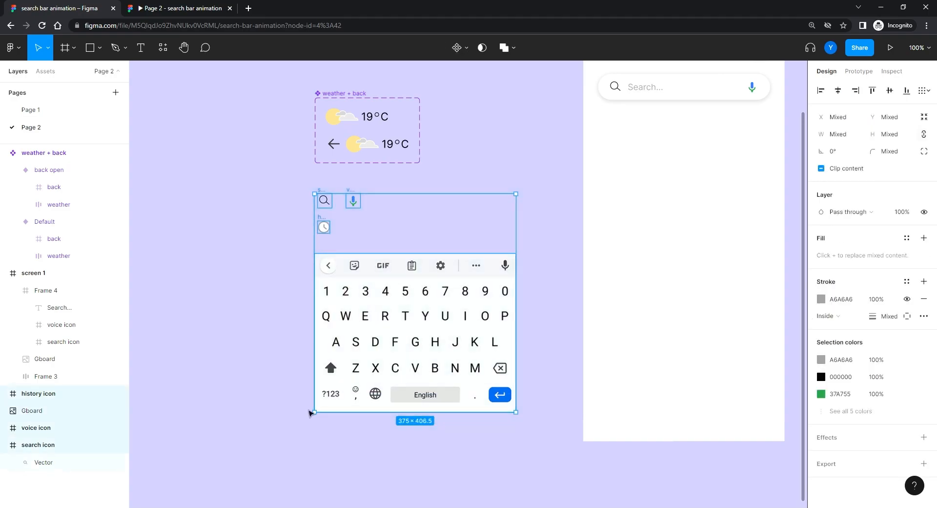
drag(336, 305, 336, 479)
Duplicate the search bar onto the canvas below the weather + back component and rename the copy "search bar / default"
scroll(415, 301, up, 3)
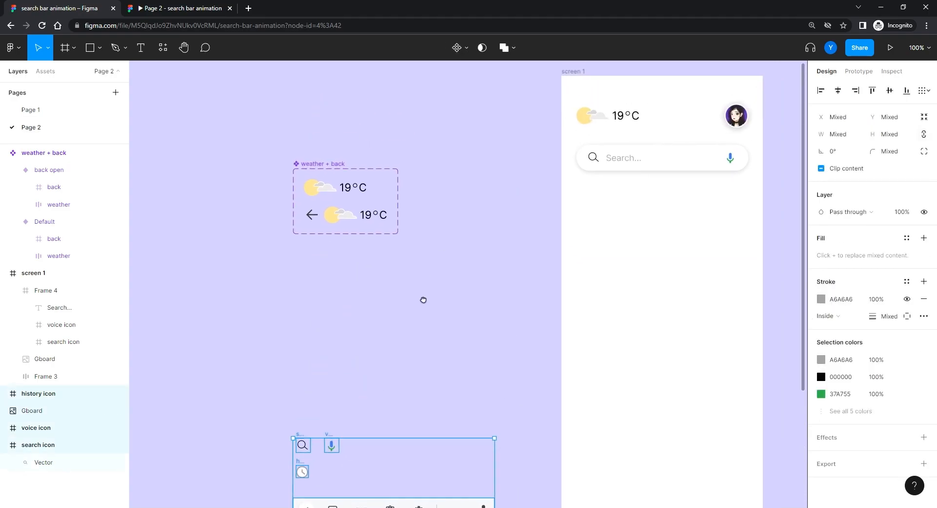
key(alt)
drag(616, 166, 335, 287)
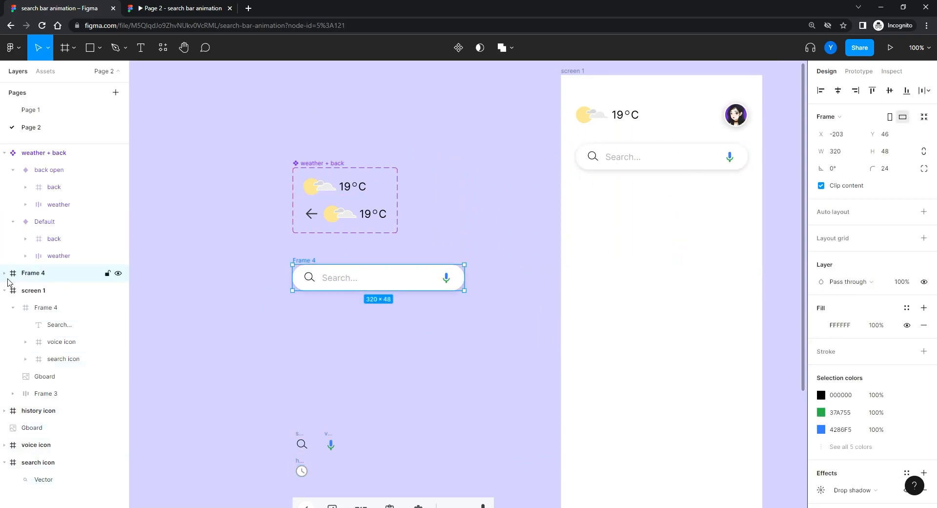
double_click(34, 273)
text(search bar / default)
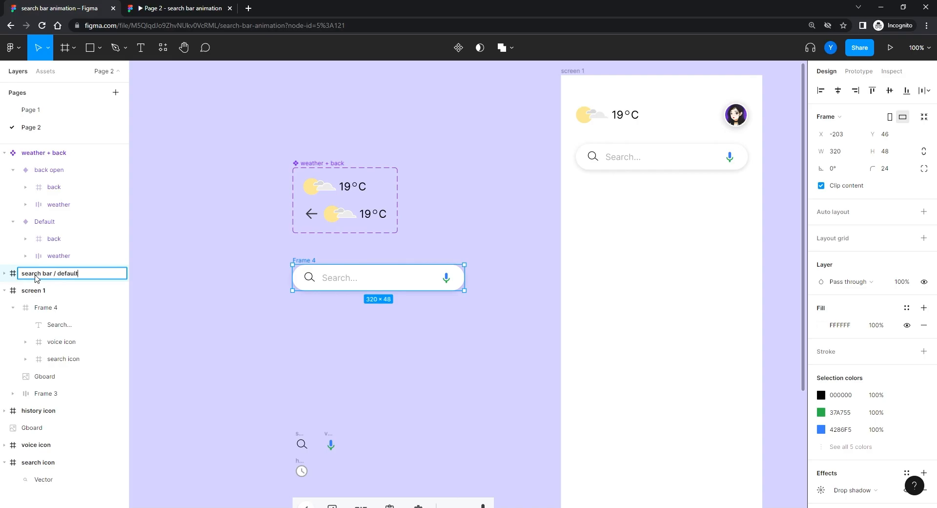
key(Return)
click(349, 319)
Move the loose icons and the keyboard to the empty canvas area left of the weather + back component
drag(346, 335, 366, 253)
key(ctrl+equal)
drag(284, 240, 452, 207)
key(ctrl+minus)
key(ctrl+minus)
drag(552, 274, 433, 464)
drag(474, 387, 353, 250)
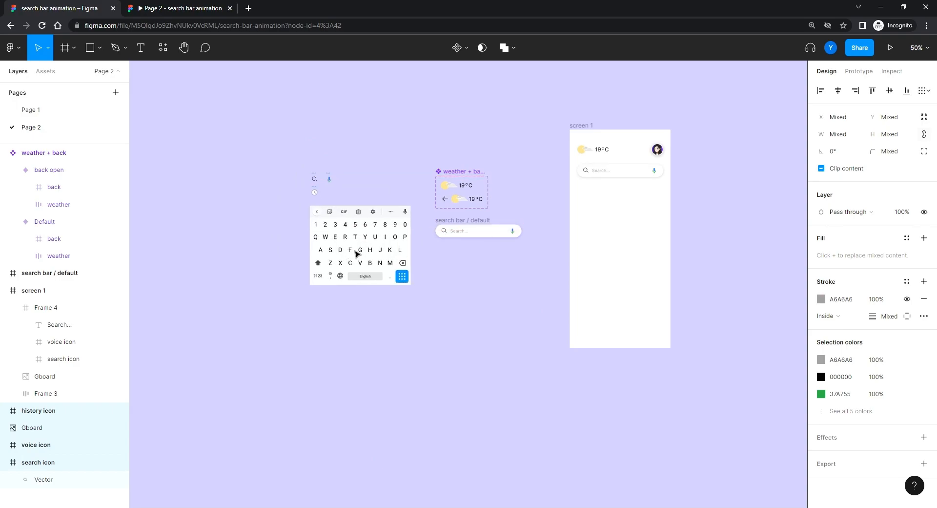
Move the icons, keyboard, weather + back component and search bar / default up, level with the top of screen 1
drag(550, 141, 338, 223)
click(409, 332)
click(580, 128)
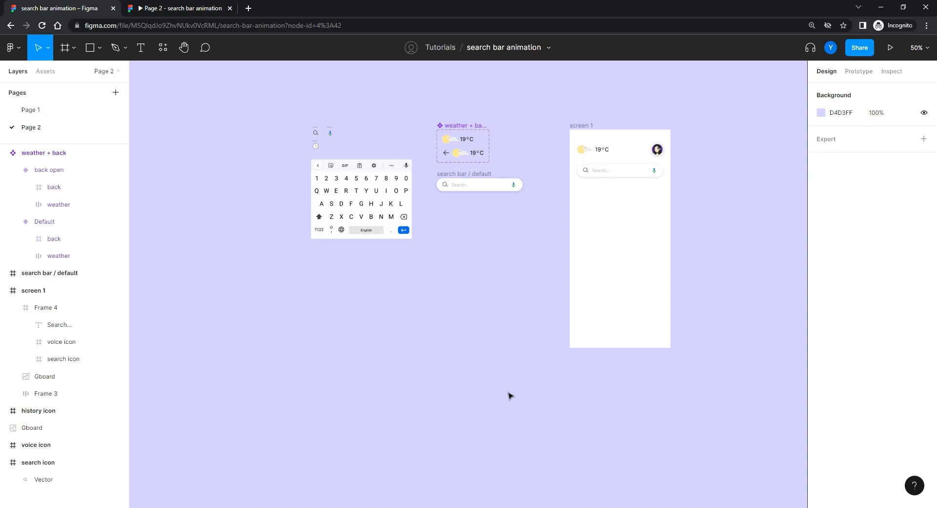
Draw a thin rectangle about 49 × 2 near the lower edge inside search bar / default and rename it "expandind line"
key(shift+0)
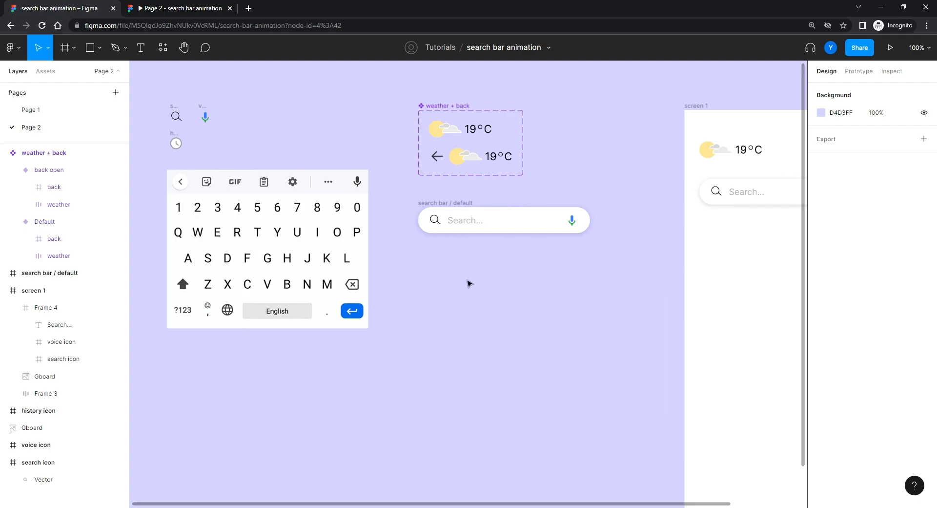
drag(467, 284, 387, 332)
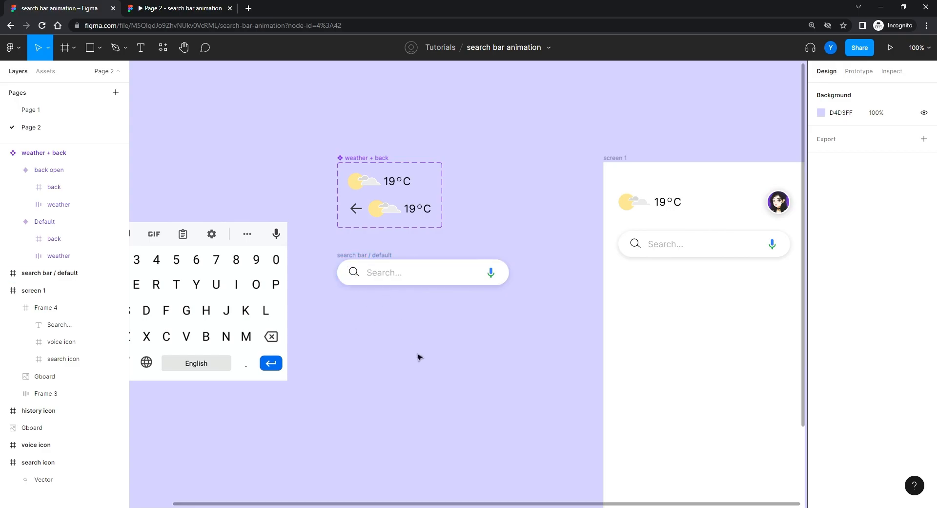
scroll(425, 303, up, 5)
scroll(293, 224, up, 2)
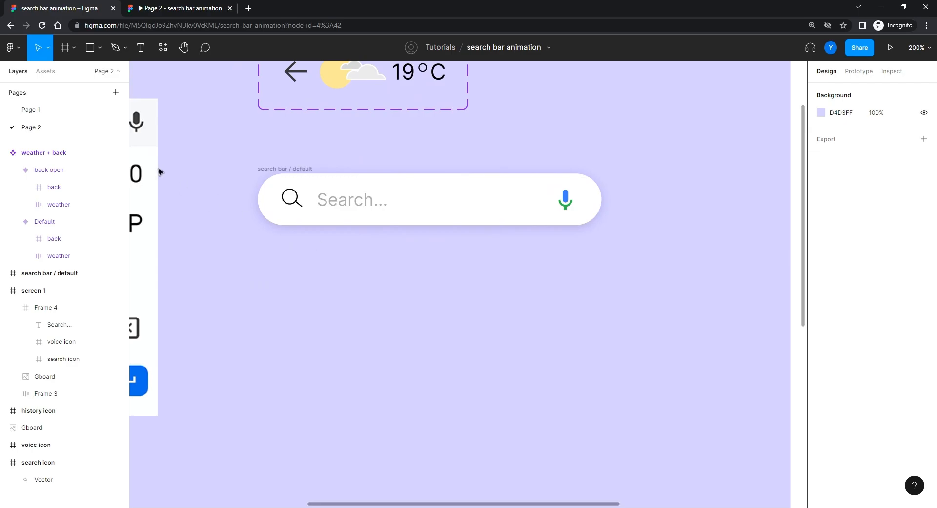
click(96, 55)
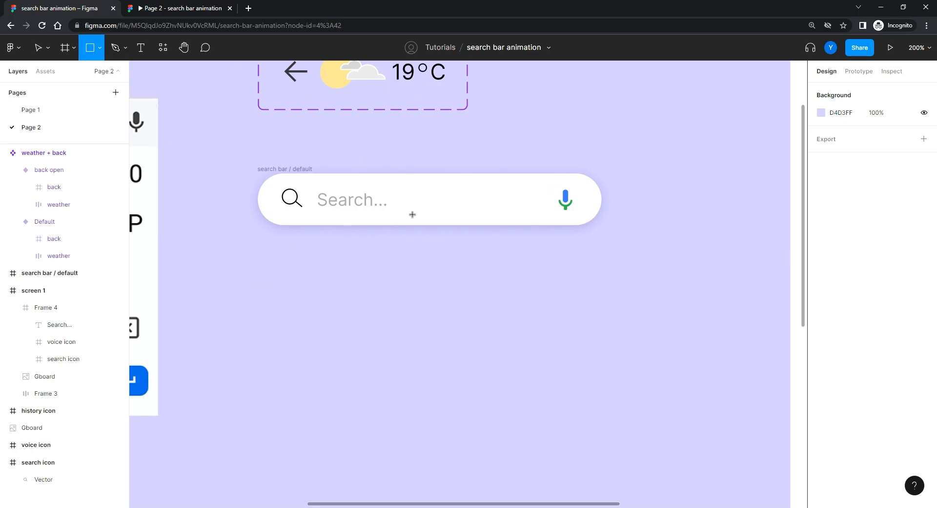
drag(402, 216, 455, 219)
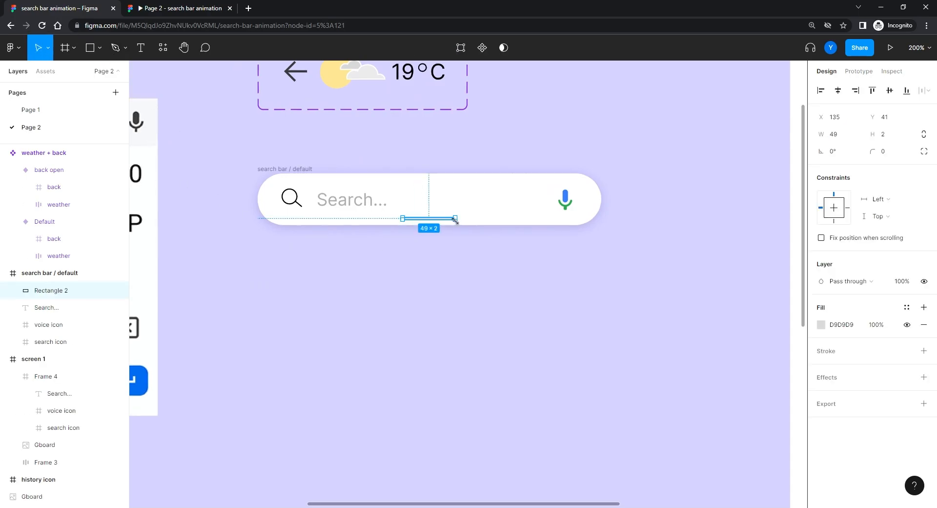
double_click(43, 291)
text(expandind l)
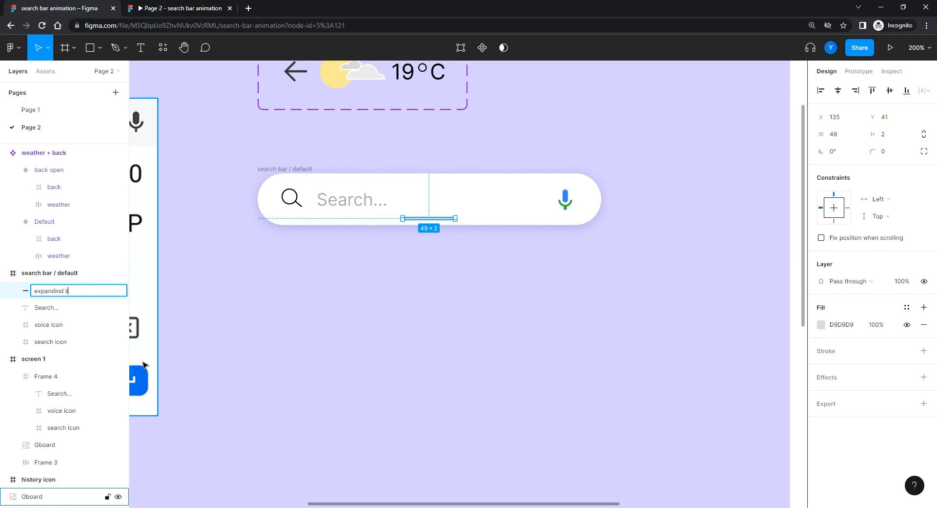
text(ine)
key(Return)
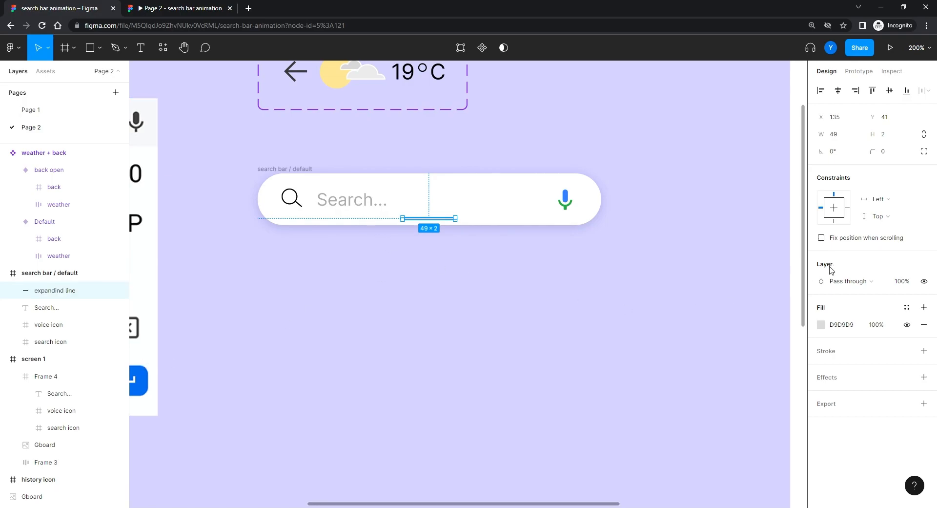
Set the expandind line's height to 1, centre it horizontally and align it to the search bar's bottom edge
click(886, 133)
text(1)
key(Return)
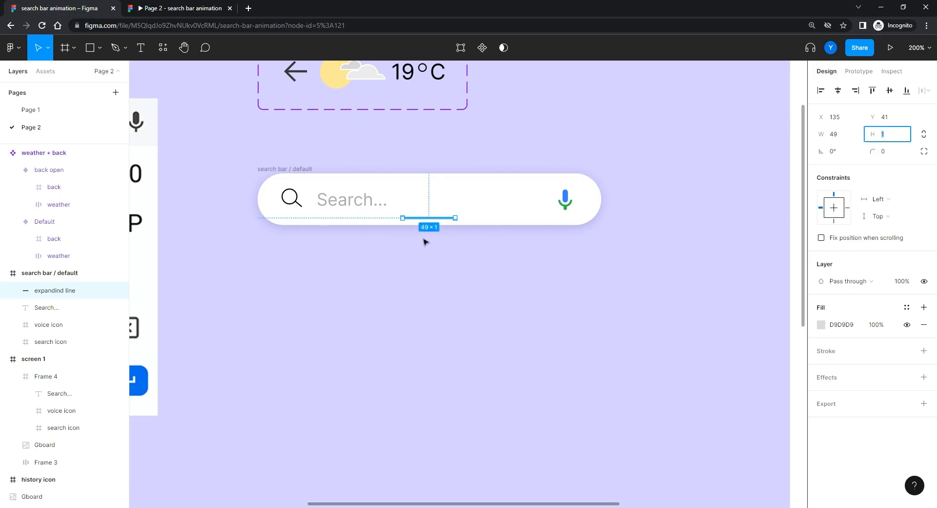
click(837, 93)
click(490, 265)
click(428, 217)
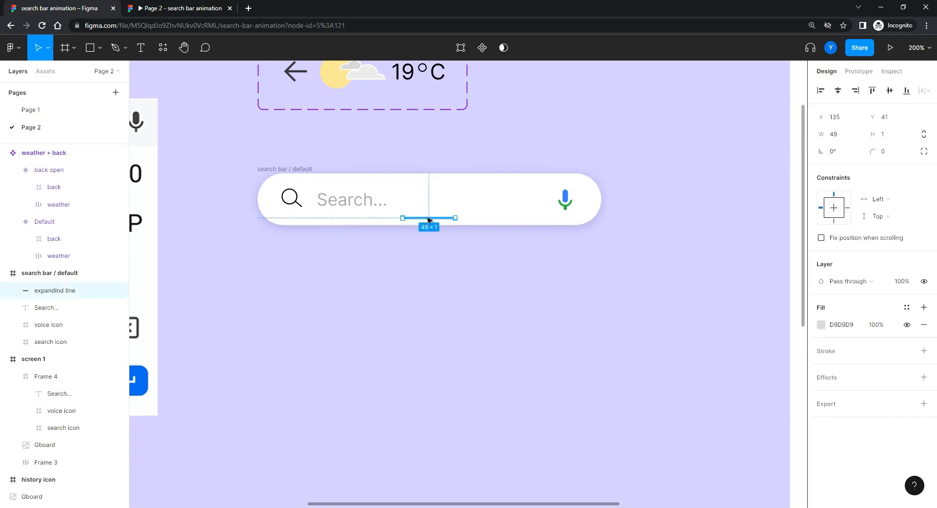
click(906, 91)
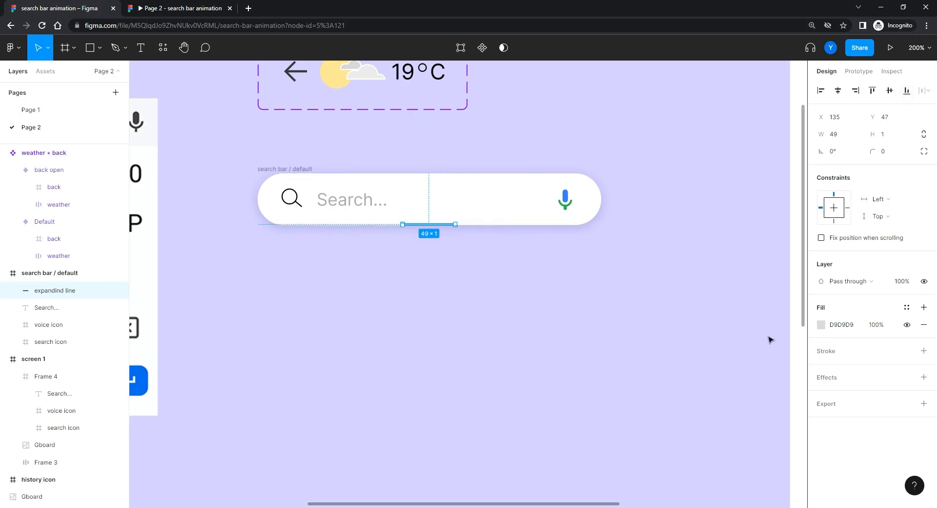
Set the layer opacity of the expandind line in search bar / default to 0%
click(906, 282)
text(0)
key(Return)
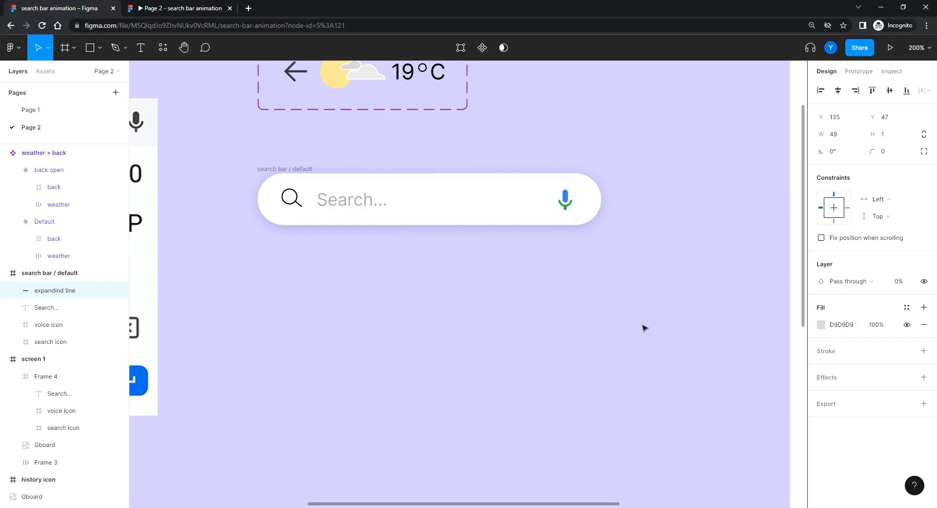
click(498, 319)
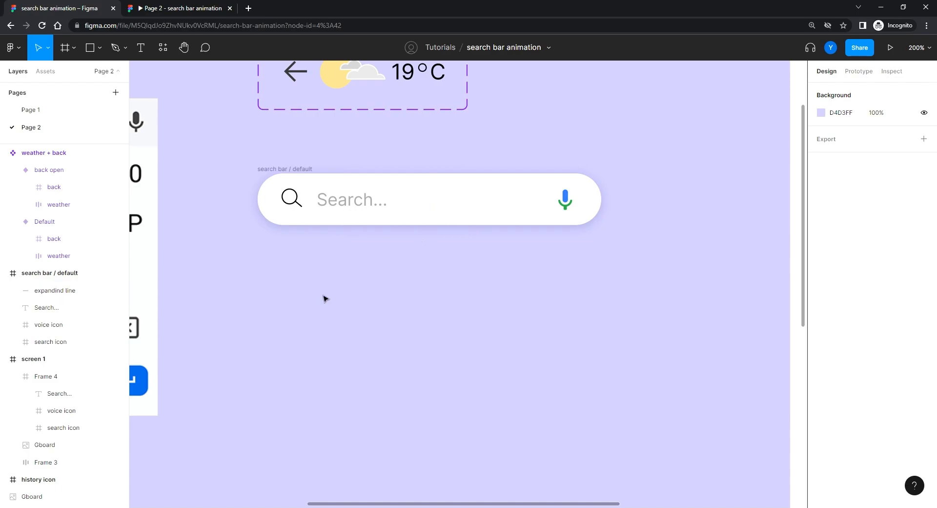
Duplicate search bar / default directly below the original and rename the copy "search bar / focus"
drag(288, 169, 288, 264)
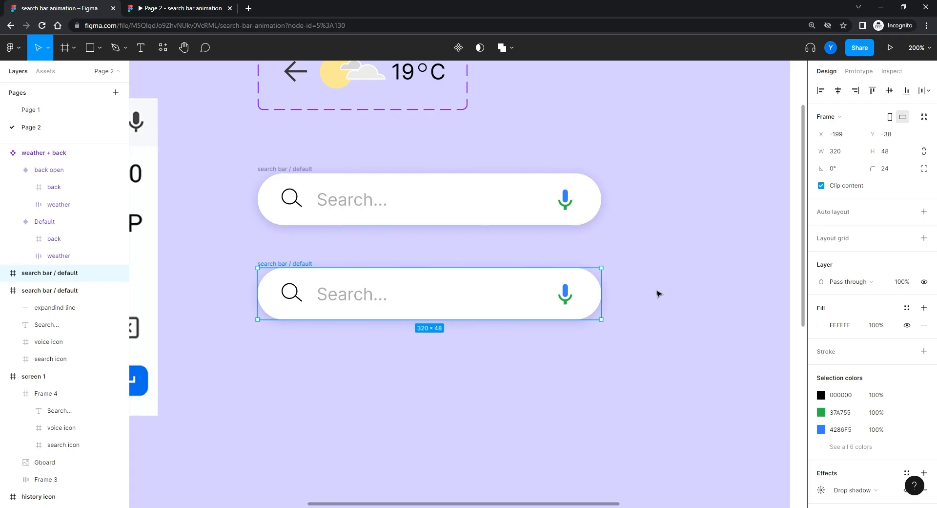
click(285, 170)
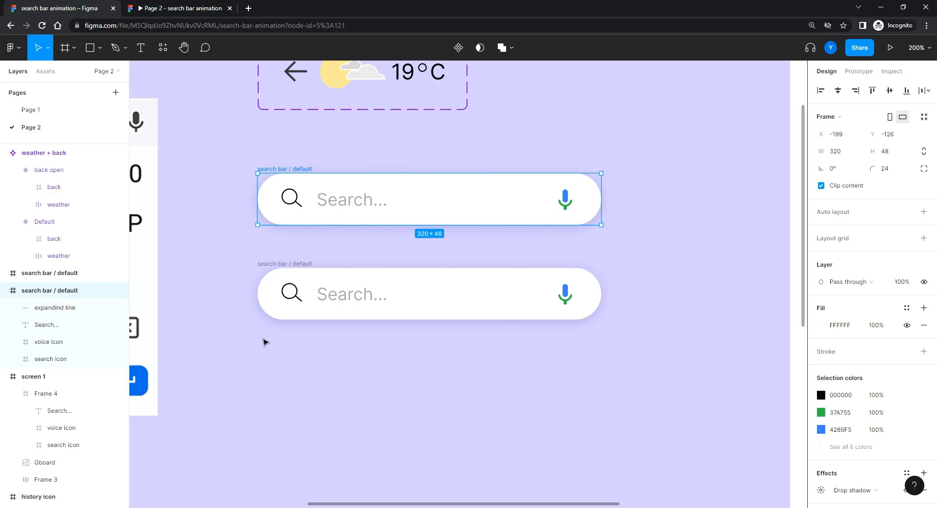
click(272, 269)
double_click(63, 273)
double_click(66, 273)
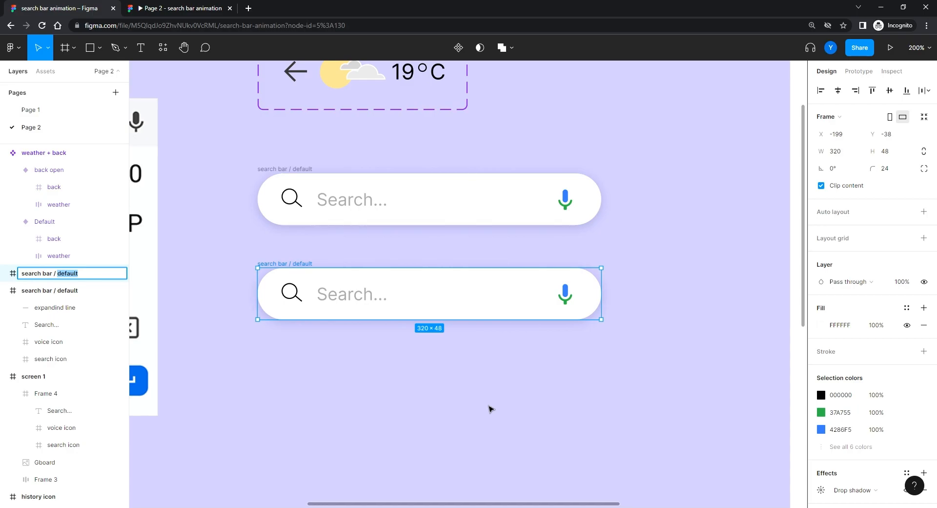
text(focus)
key(Return)
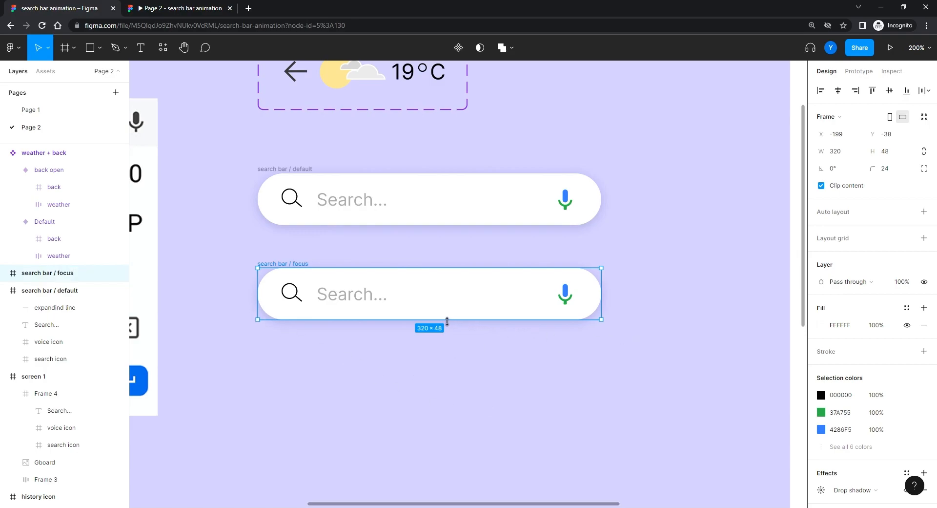
Extend the search bar / focus frame downward to a height of about 273, keeping its width
drag(392, 323, 425, 416)
key(ctrl+z)
drag(347, 185, 384, 426)
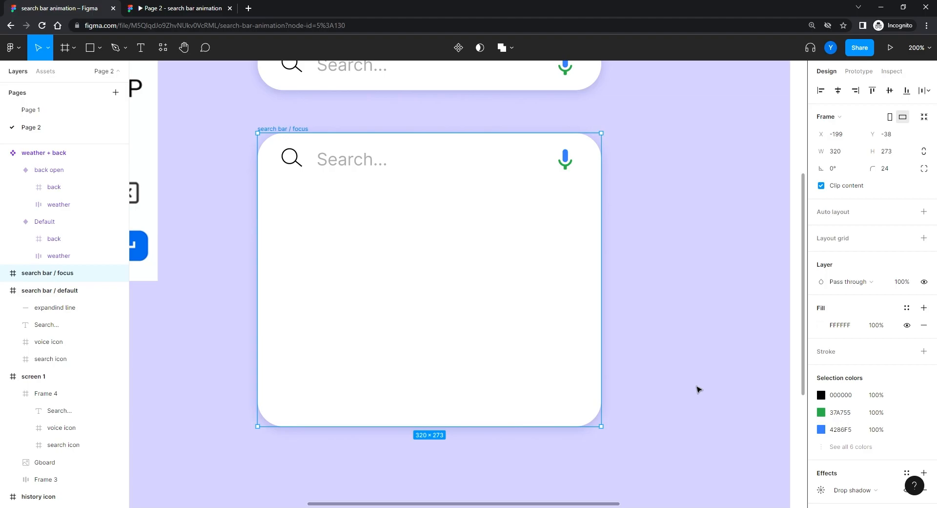
Fill the expandind lines in both search bar / focus and search bar / default with the microphone's blue, 4286F5
click(430, 185)
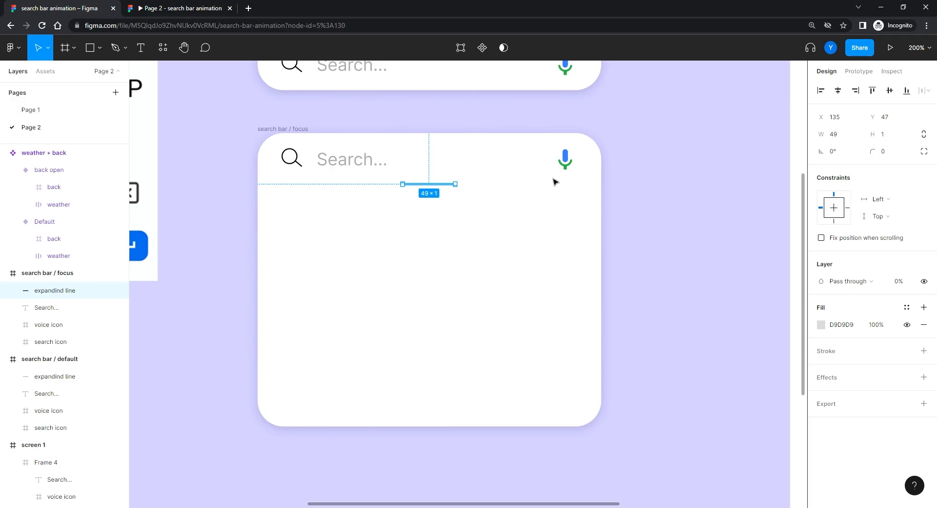
key(i)
click(565, 155)
scroll(629, 278, up, 3)
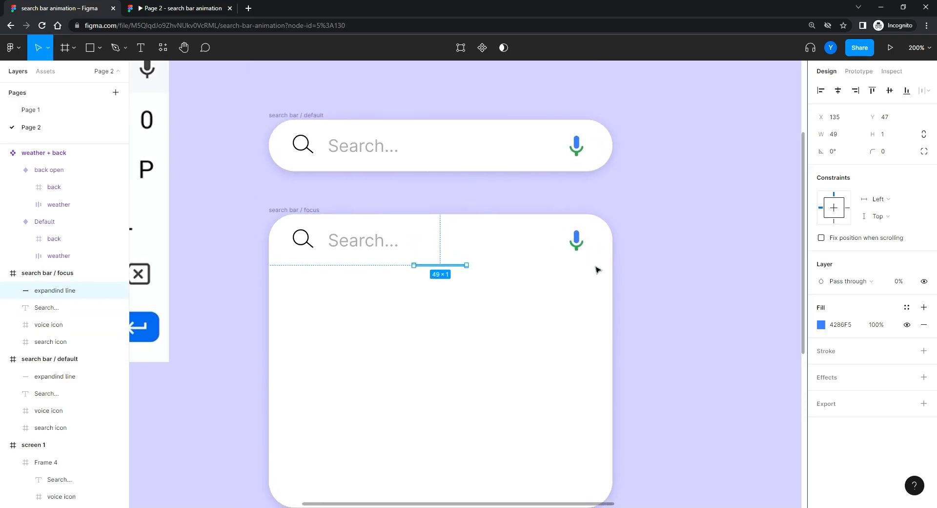
click(434, 171)
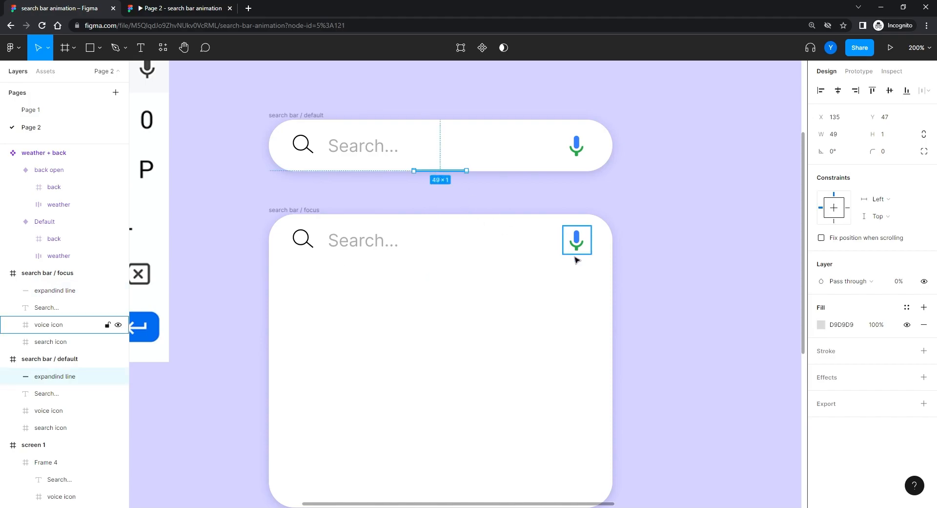
key(i)
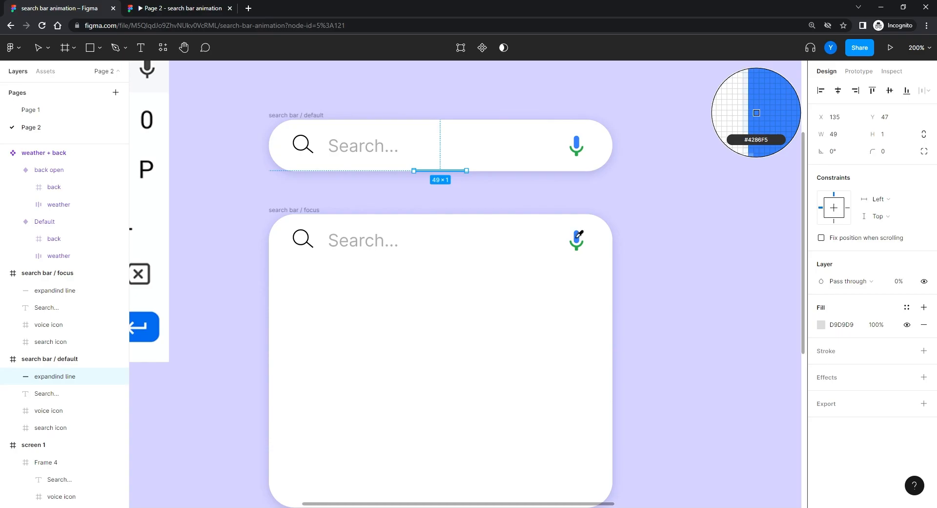
click(578, 236)
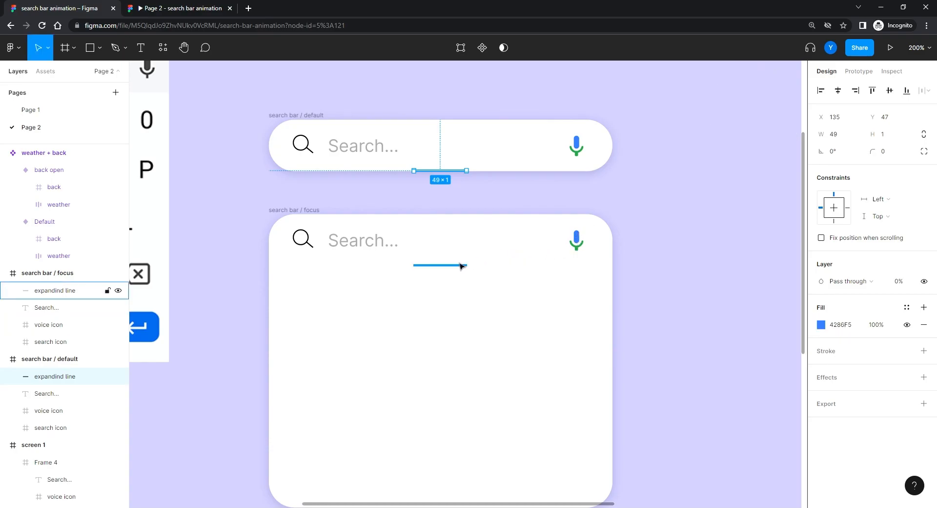
Set the expandind line in search bar / focus to 100% opacity and widen it both ways to about 273 at X 20
click(450, 267)
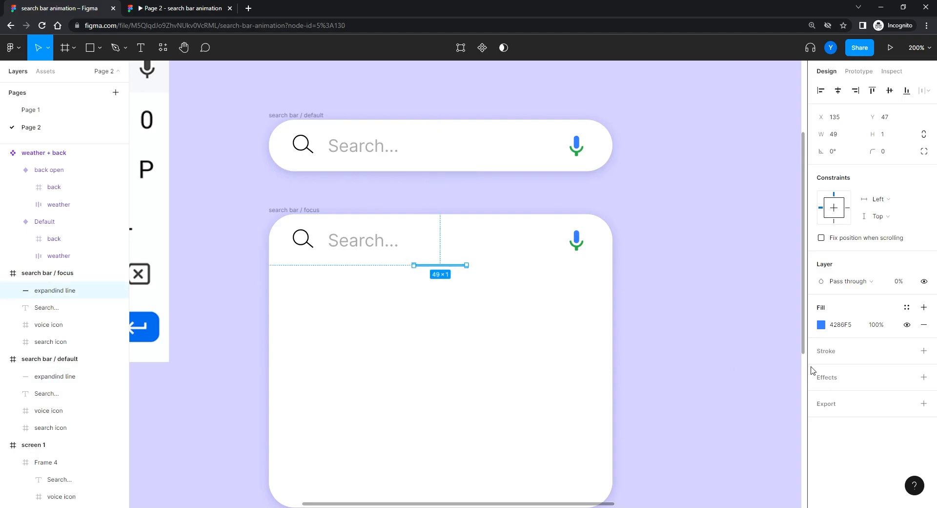
click(902, 283)
key(Return)
drag(466, 265, 584, 263)
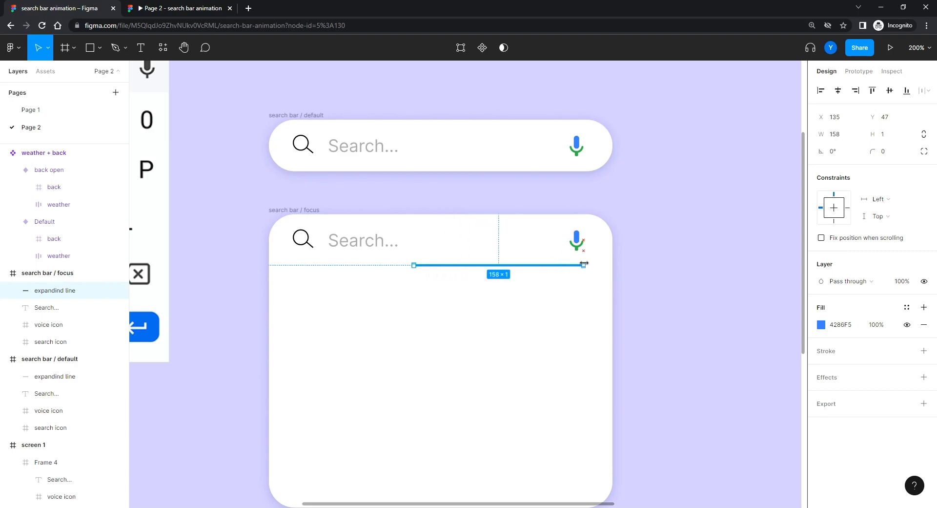
drag(414, 265, 290, 266)
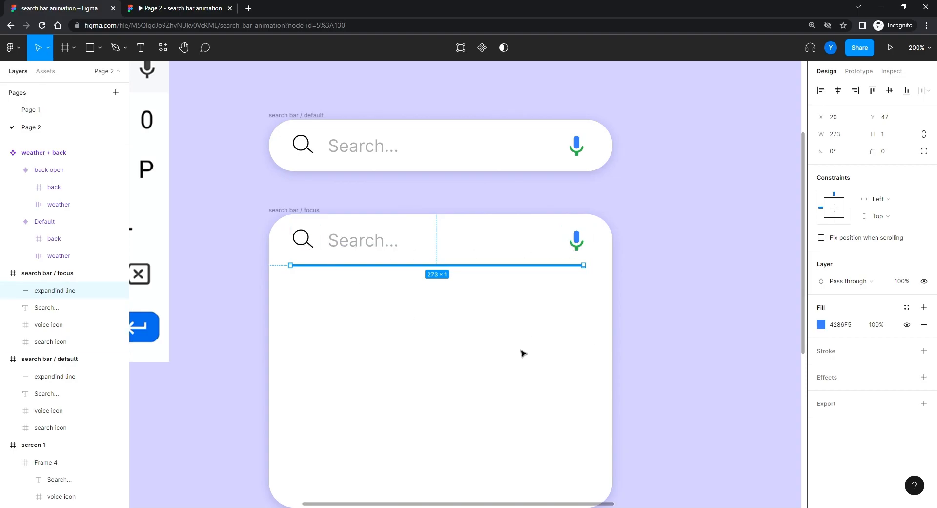
Centre the speaker icon group horizontally within the voice icon frame of search bar / focus
scroll(483, 322, up, 5)
drag(490, 274, 438, 347)
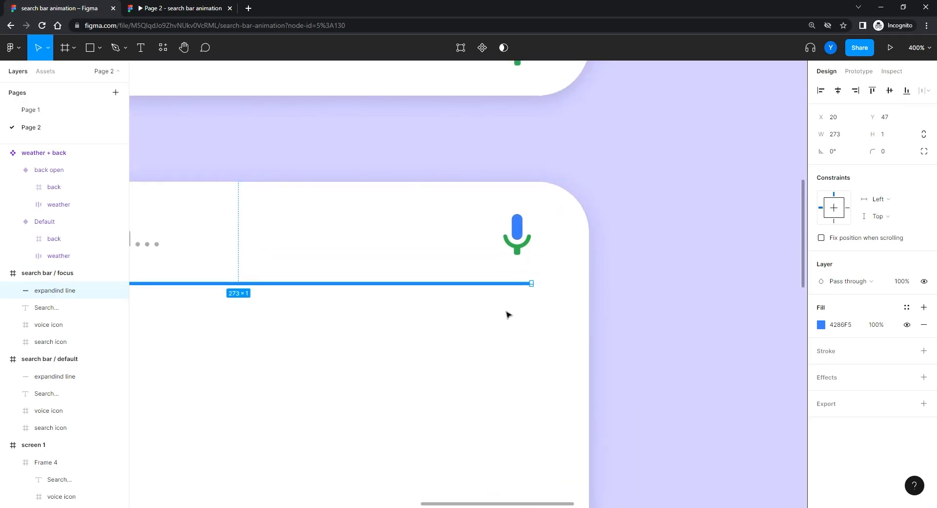
click(518, 241)
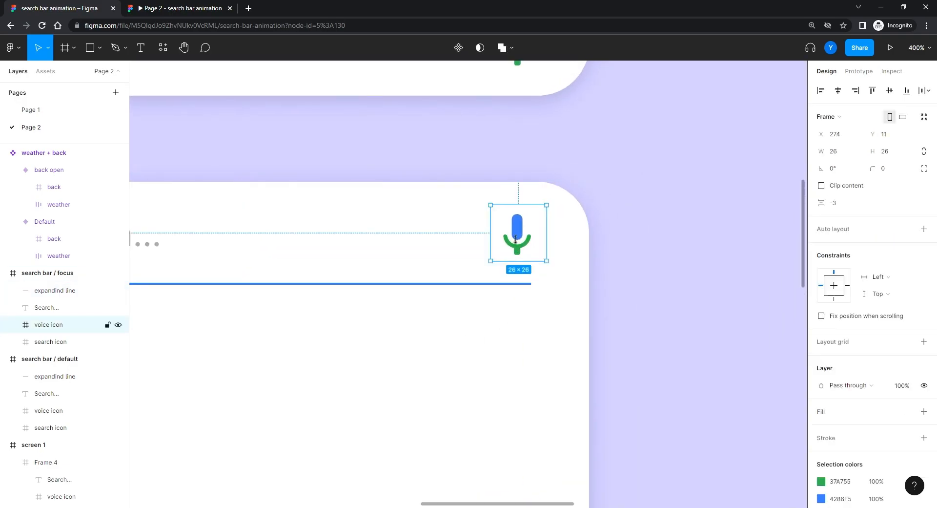
double_click(516, 249)
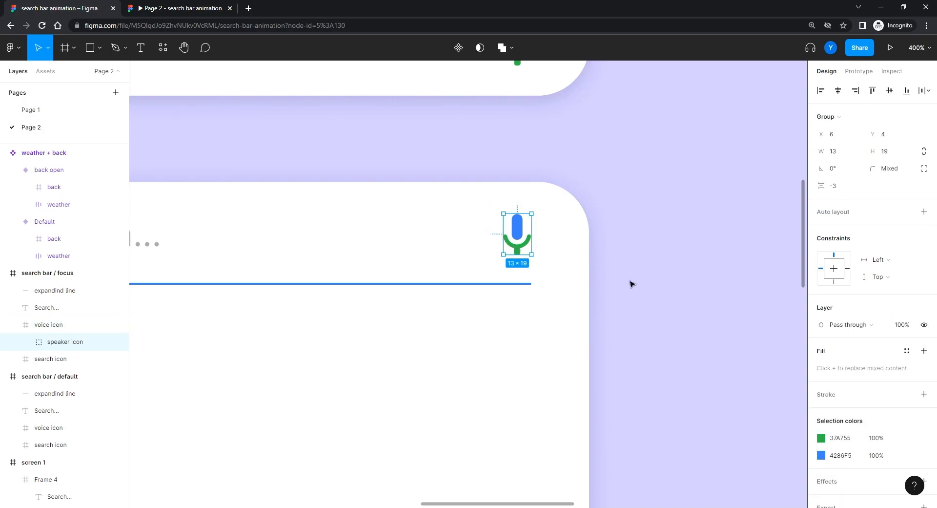
click(836, 91)
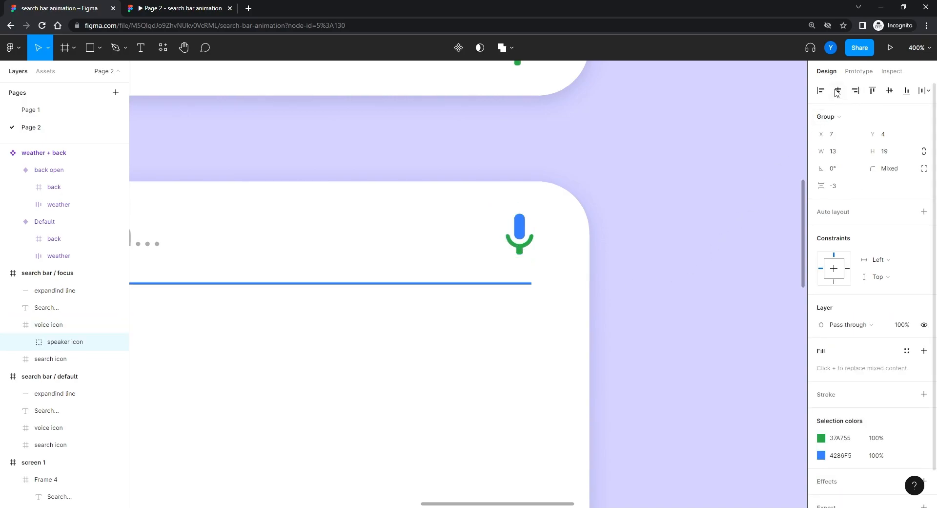
click(630, 261)
click(516, 251)
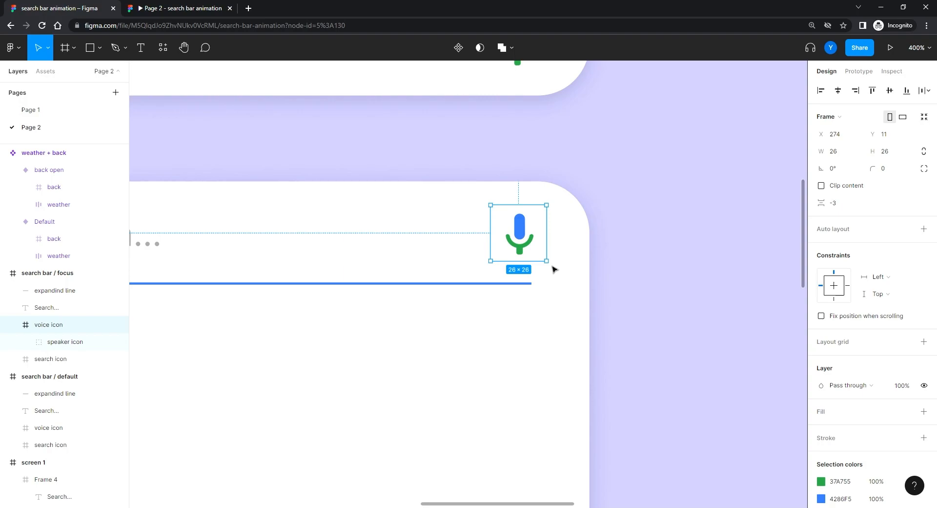
Extend the expandind line in search bar / focus to 274 wide, ending level with the microphone's outer edge, and check its alignment with the icons
click(498, 291)
click(498, 284)
mouse_move(531, 283)
mouse_down()
mouse_move(520, 284)
mouse_move(533, 284)
mouse_up()
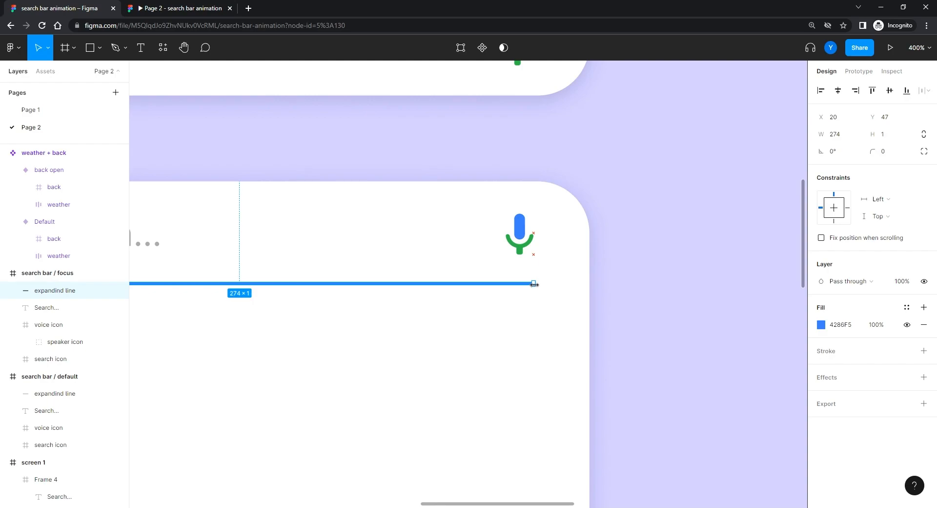
drag(542, 283, 535, 280)
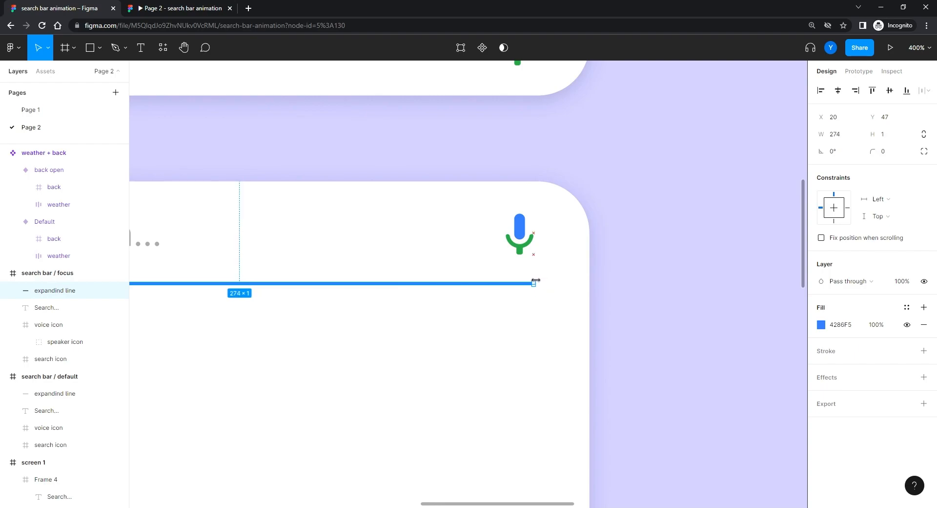
click(508, 343)
click(107, 324)
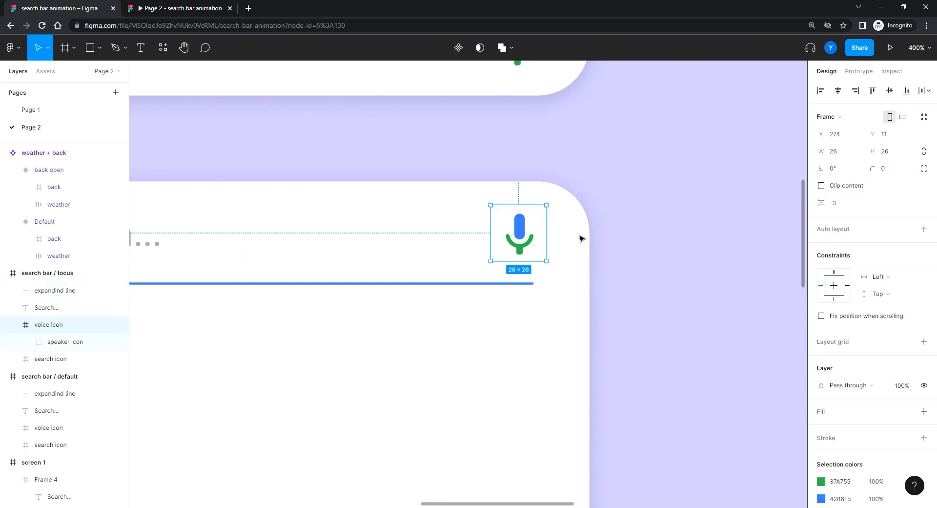
key(alt)
drag(316, 405, 545, 372)
click(197, 255)
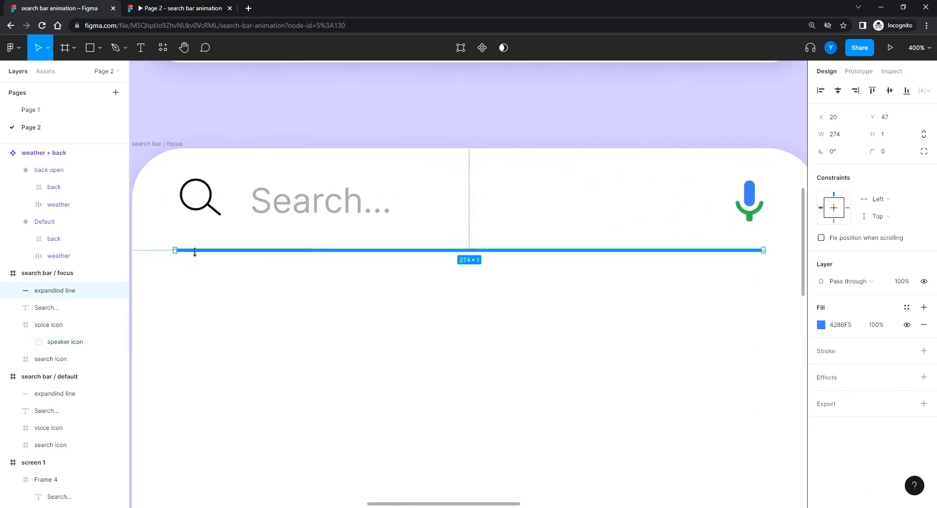
Centre the expandind line horizontally within the search bar / focus frame
mouse_move(175, 251)
mouse_down()
mouse_move(184, 250)
mouse_move(175, 250)
mouse_up()
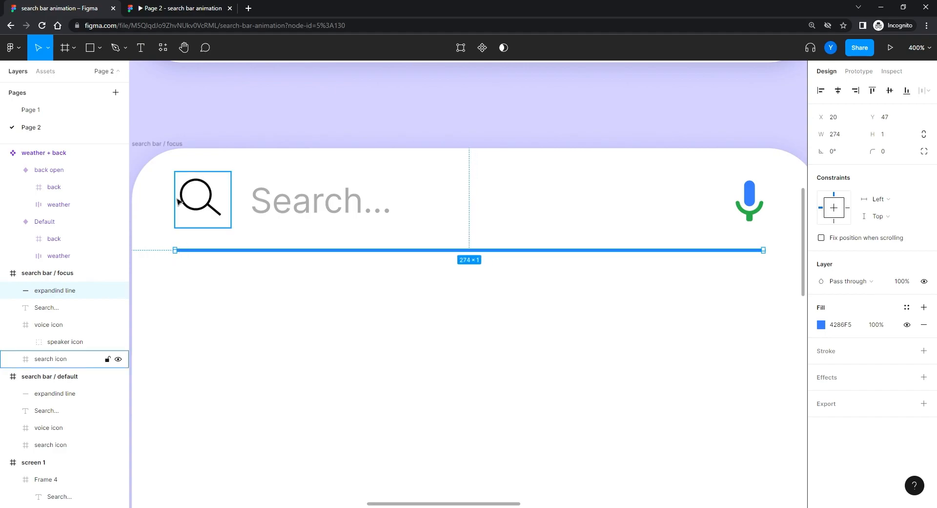
click(195, 201)
double_click(187, 207)
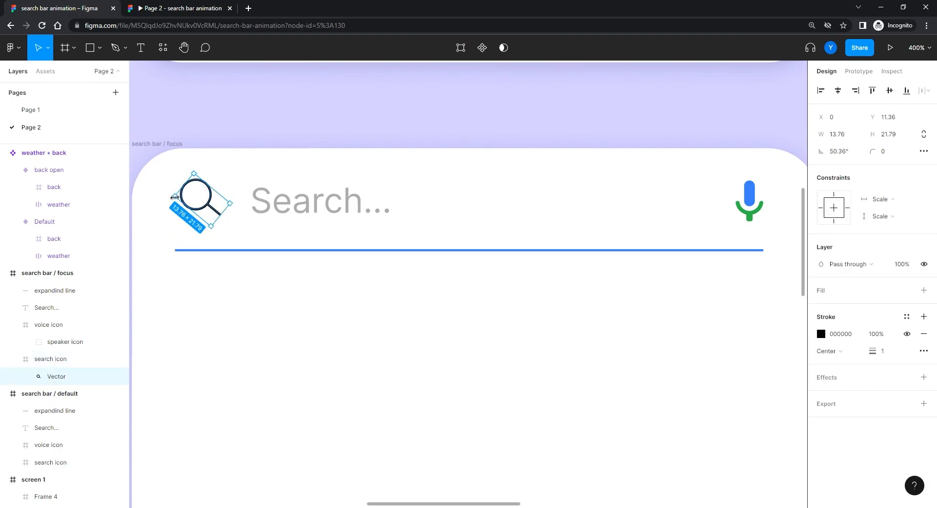
click(234, 307)
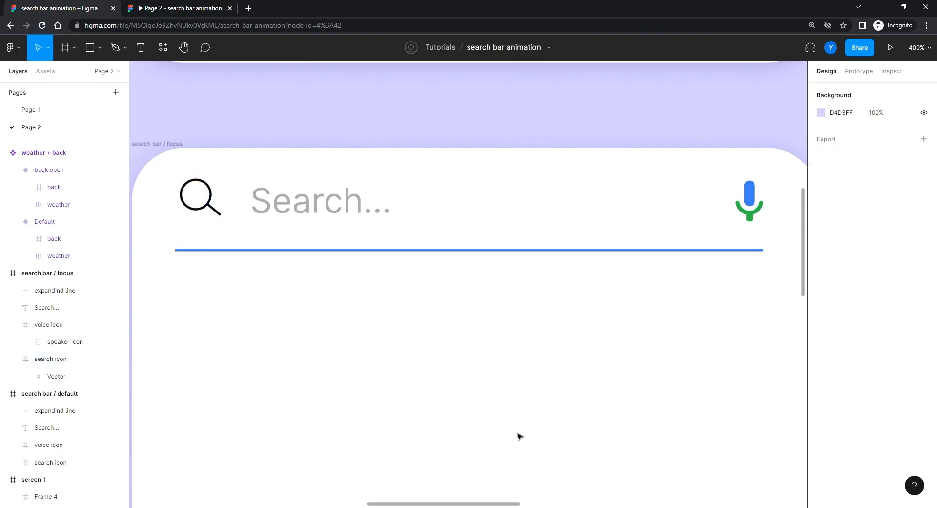
key(shift+0)
drag(472, 354, 528, 278)
key(ctrl+plus)
drag(554, 180, 499, 278)
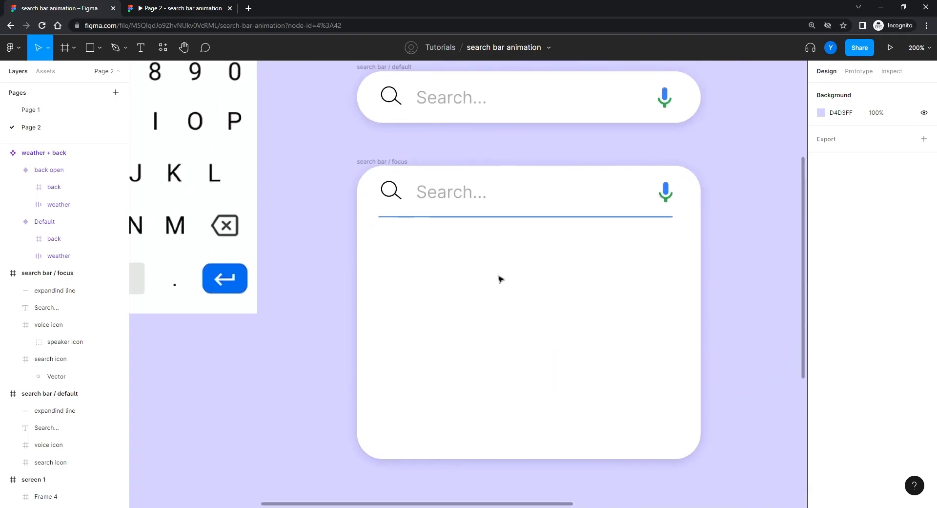
click(525, 217)
click(842, 91)
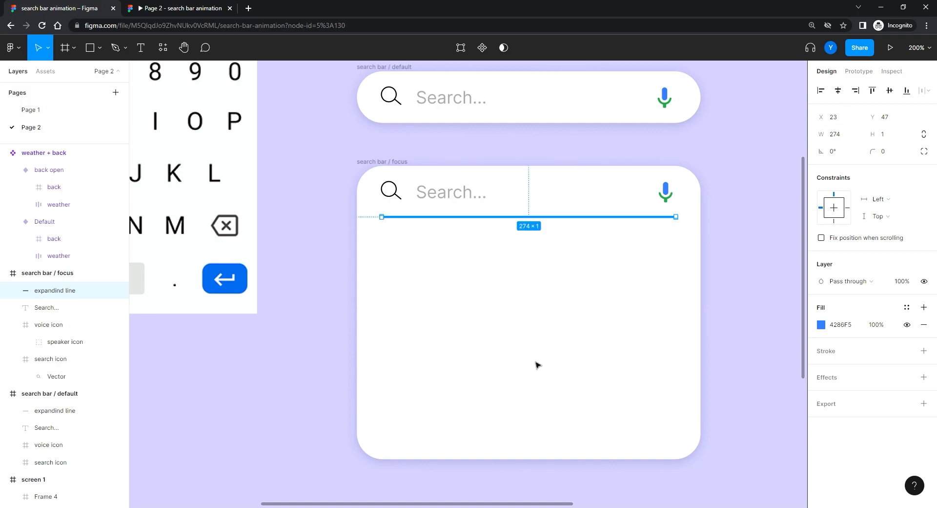
click(321, 319)
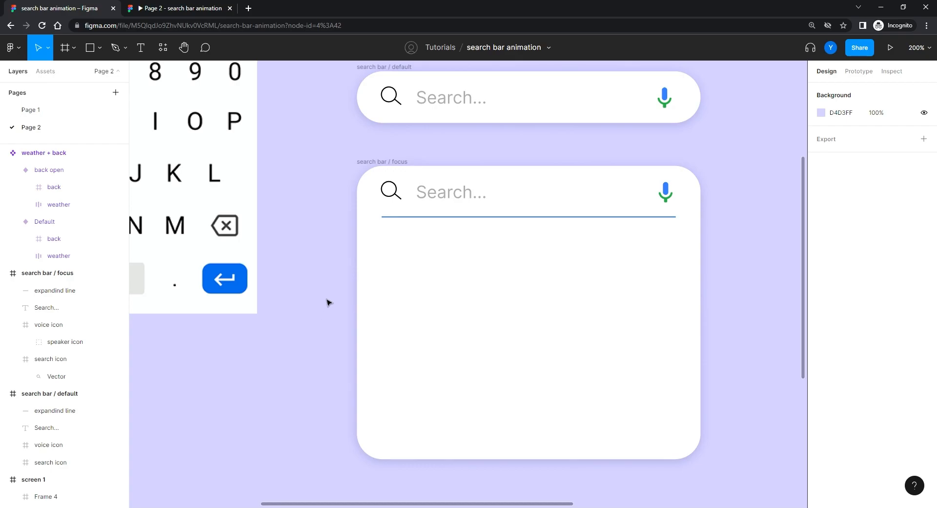
Copy the history icon into search bar / focus beneath the expandind line, at X 24, Y 72
key(shift+0)
drag(303, 342, 467, 381)
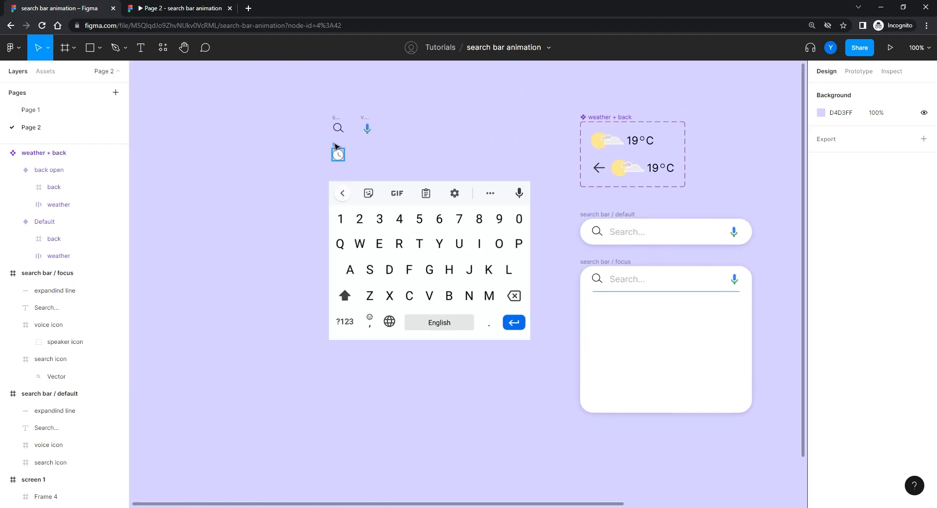
drag(335, 146, 607, 326)
drag(650, 418, 468, 368)
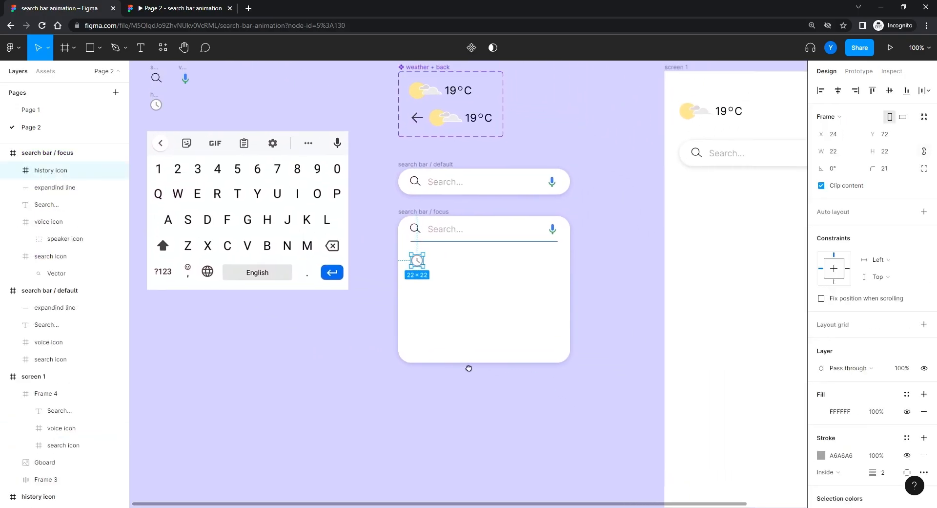
key(ctrl+plus)
drag(450, 299, 536, 331)
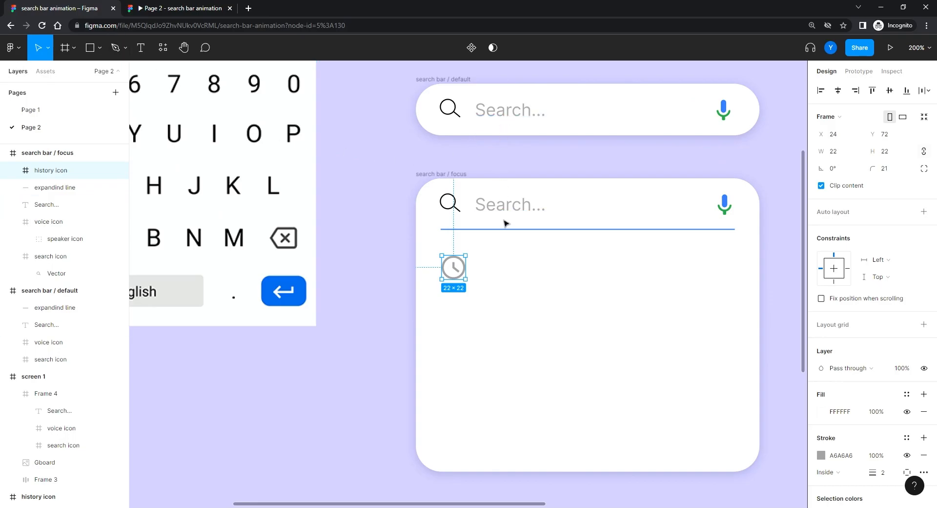
Copy the Search... text beside the history icon at X 61, Y 74 and set its font size to 14
click(481, 210)
drag(500, 207, 507, 269)
click(886, 341)
text(14)
key(Return)
click(620, 284)
click(506, 268)
key(Down)
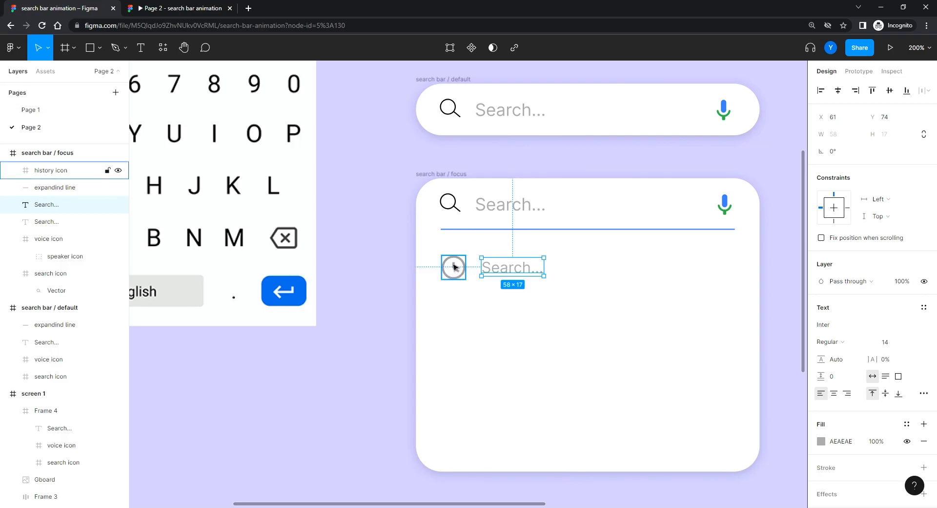
Wrap the history icon and its Search... text in an auto layout frame and rename the frame history list item
click(522, 306)
click(503, 274)
shift+click(453, 275)
key(shift+a)
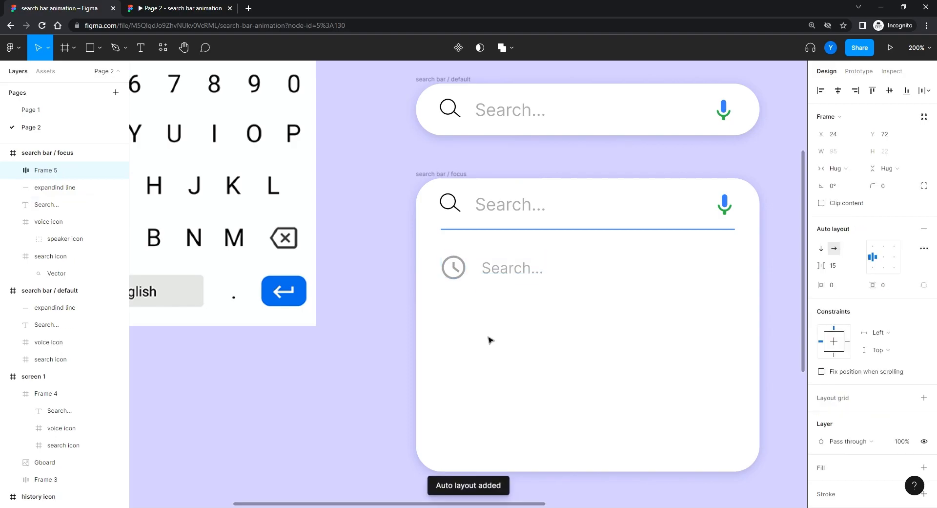
double_click(55, 175)
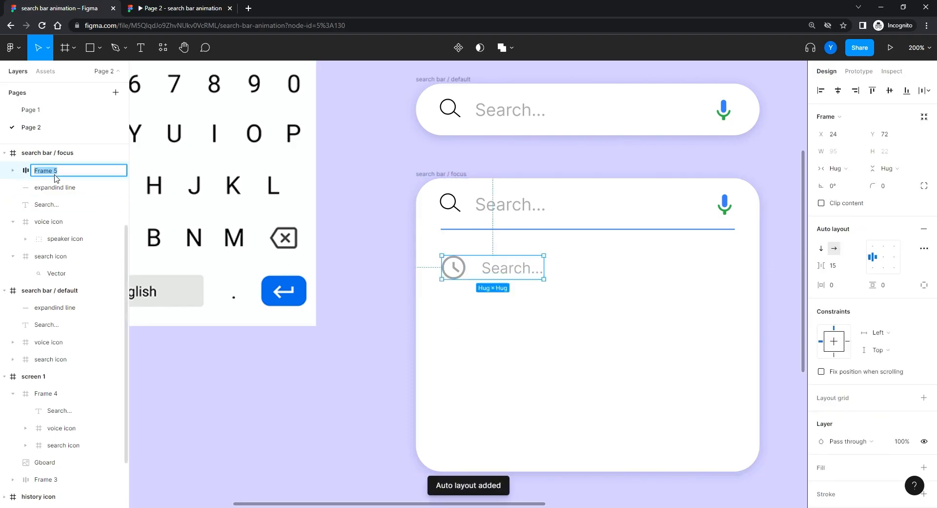
text(hist)
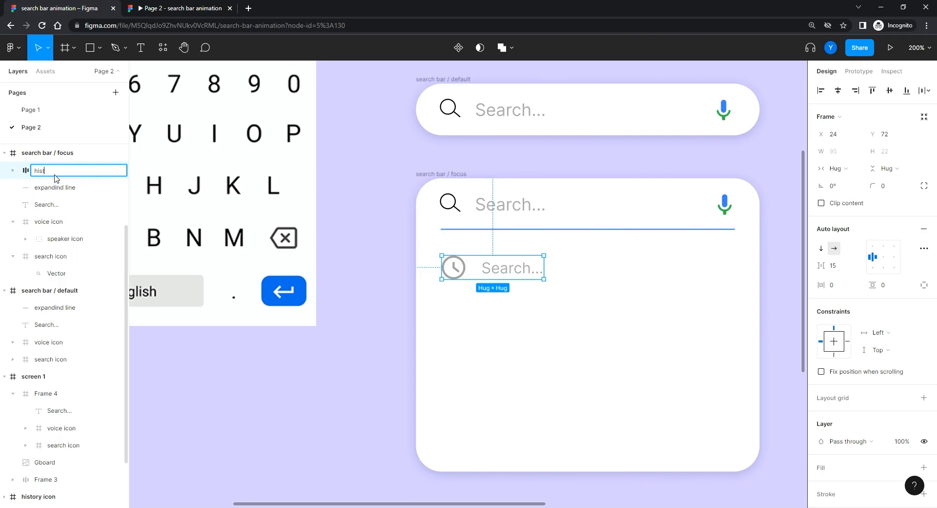
text(ory list item)
key(Return)
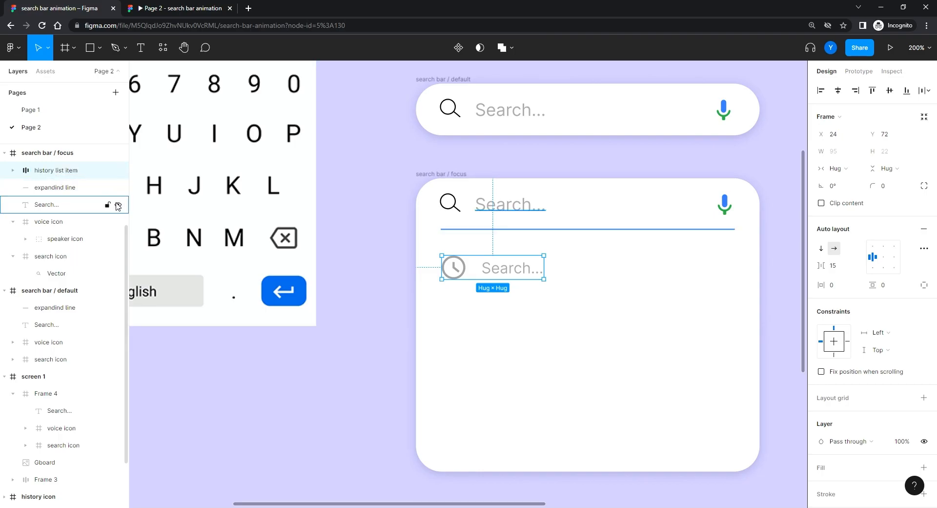
click(12, 221)
click(13, 238)
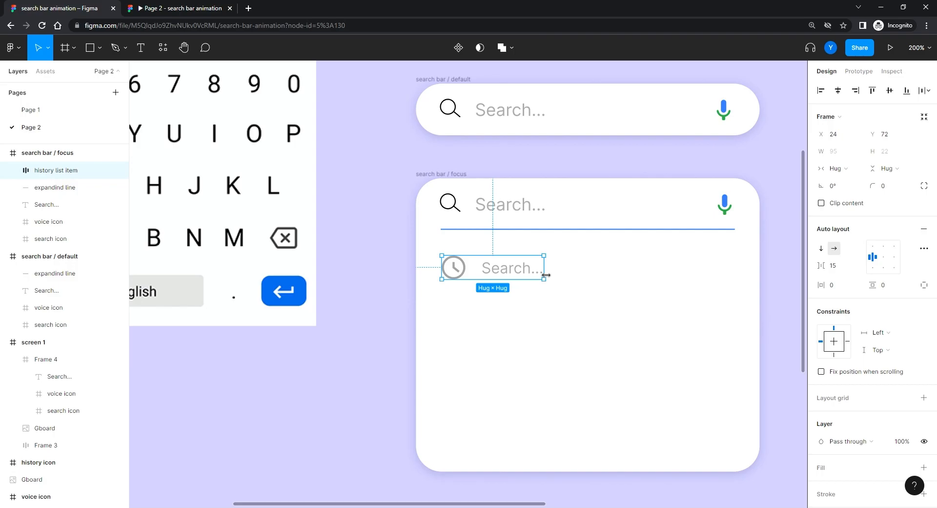
drag(544, 279, 704, 276)
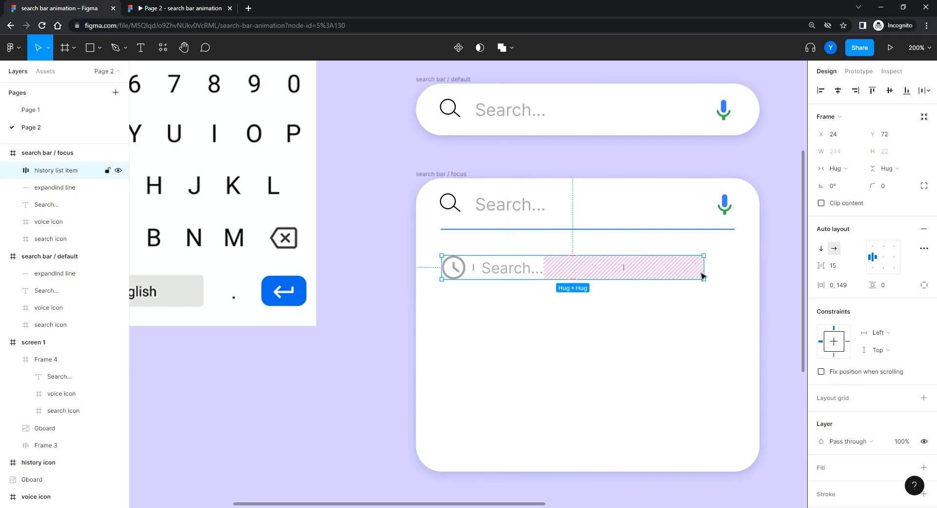
key(ctrl+z)
scroll(696, 269, up, 5)
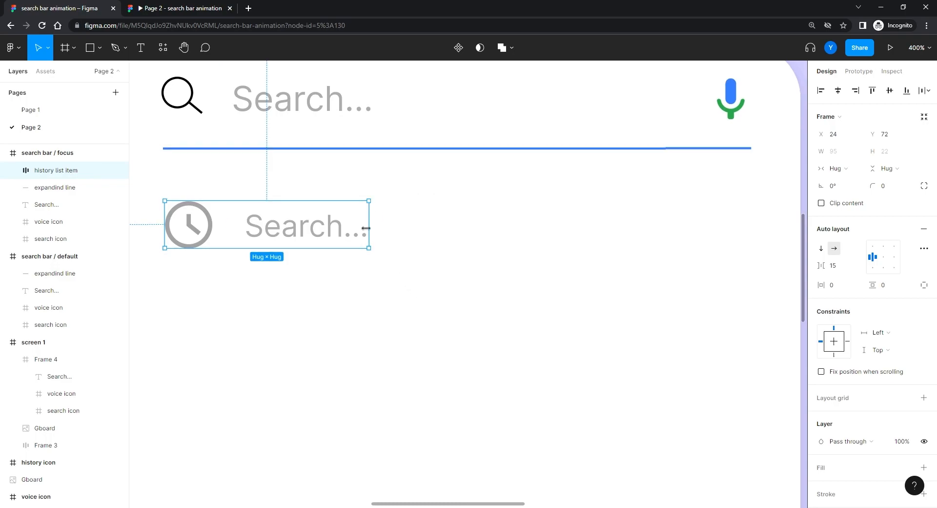
drag(370, 226, 519, 226)
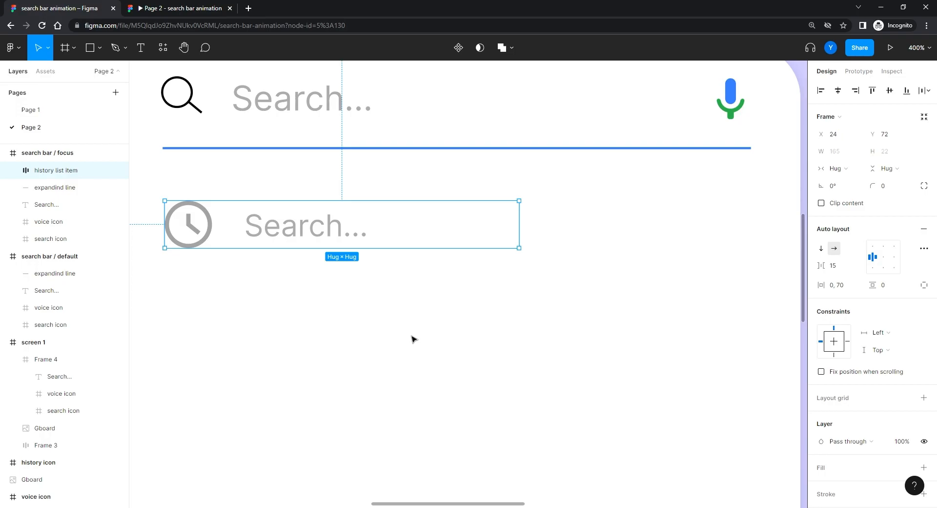
key(ctrl+z)
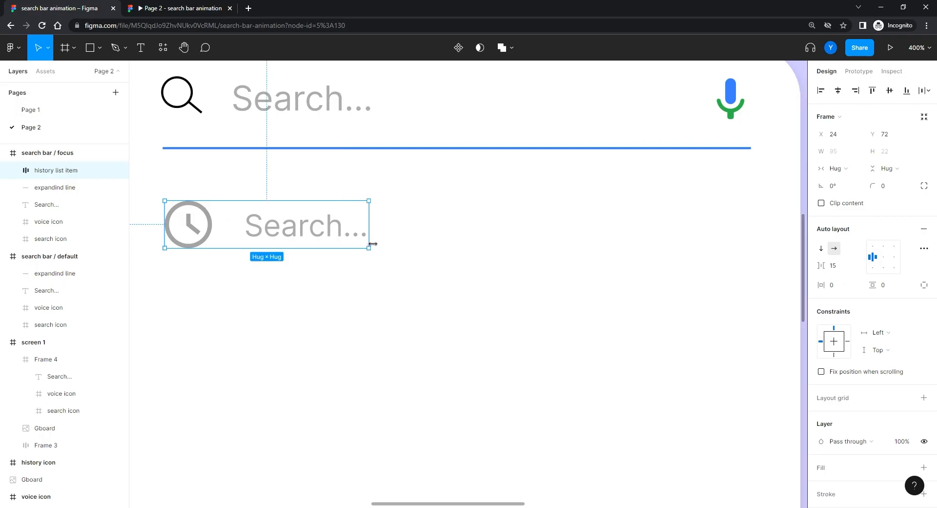
Widen history list item to a fixed 274 at X 23, level with both ends of the expandind line
drag(372, 243, 608, 247)
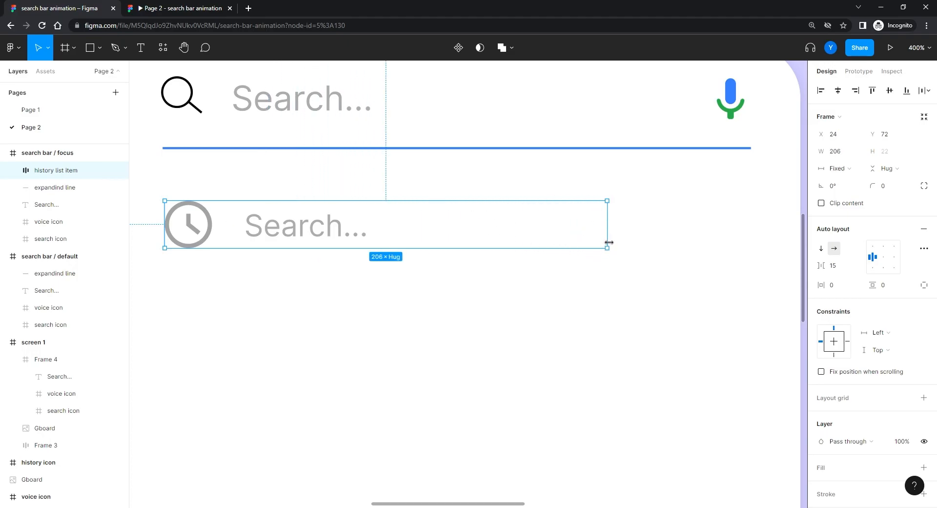
drag(609, 242, 749, 240)
scroll(313, 278, left, 3)
scroll(312, 278, up, 1)
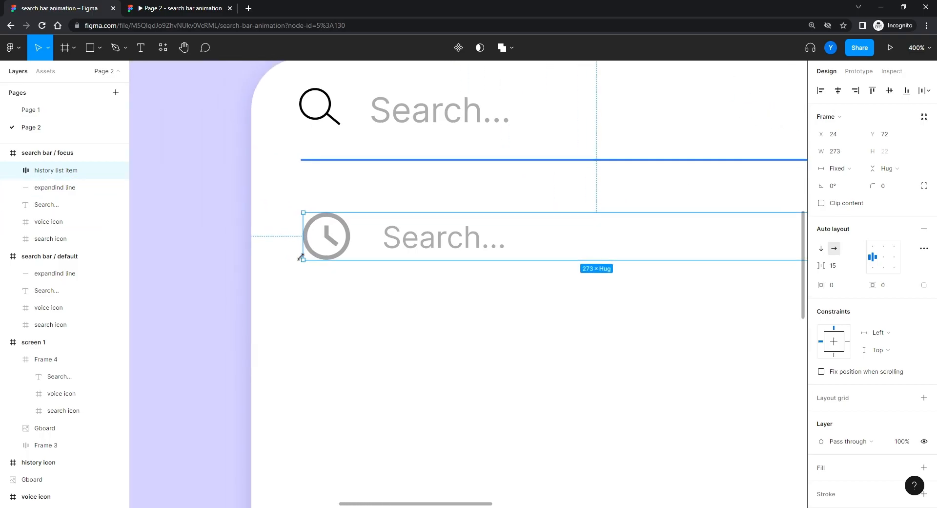
mouse_move(303, 253)
mouse_down()
mouse_move(288, 253)
mouse_move(300, 252)
mouse_up()
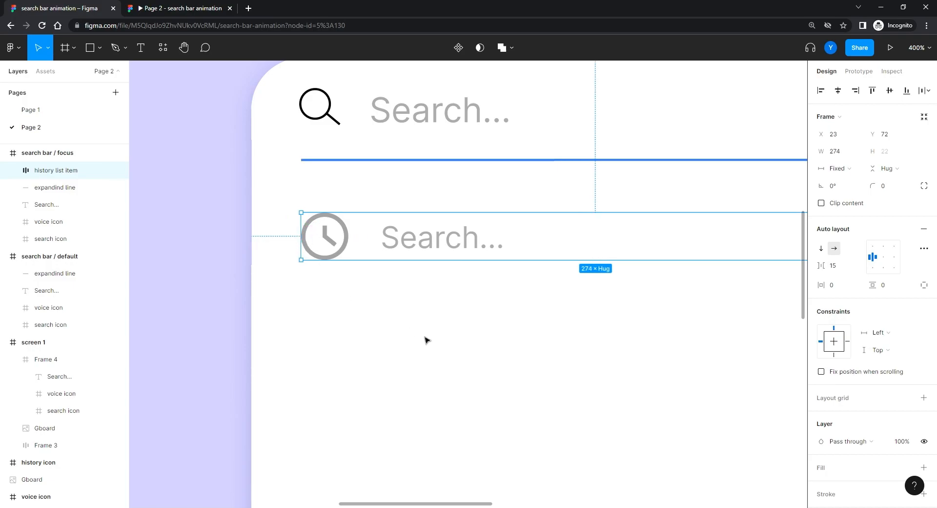
Duplicate history list item and wrap both items in a vertical auto layout frame
click(504, 355)
click(405, 226)
scroll(502, 341, down, 5)
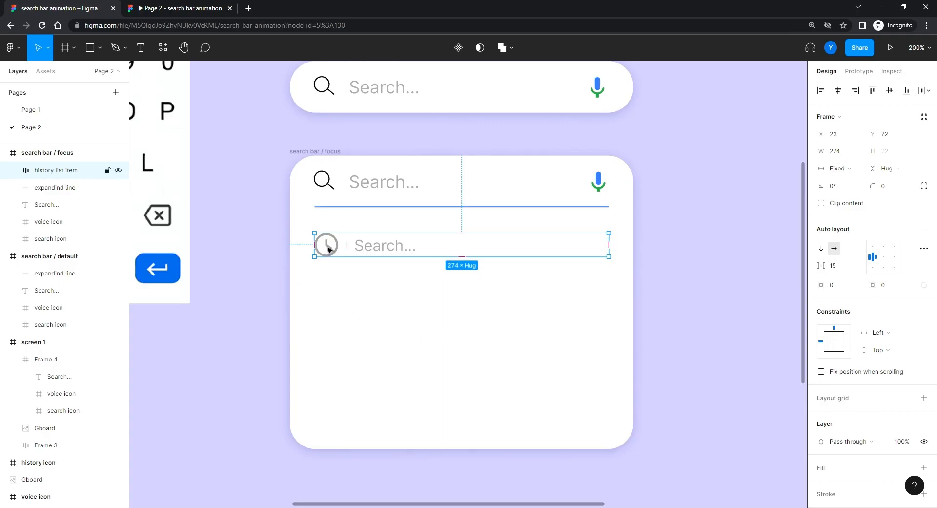
key(ctrl+d)
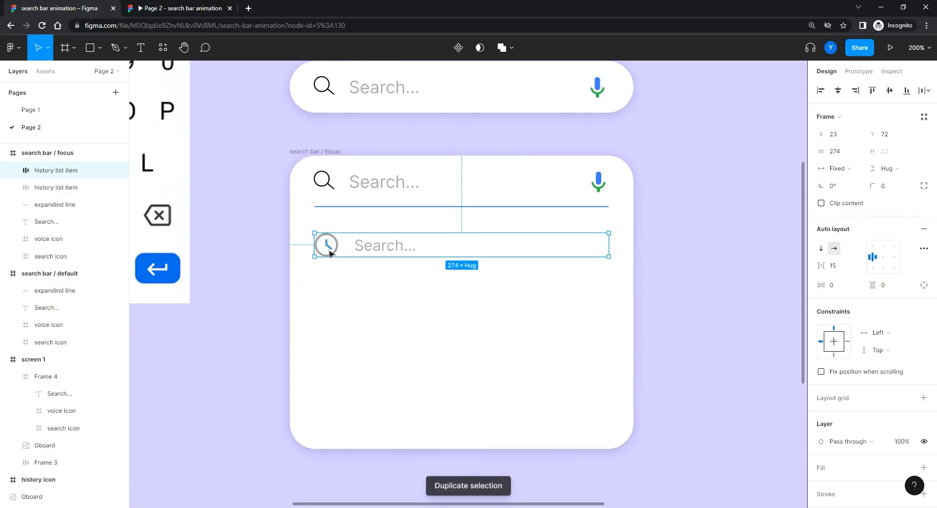
shift+click(61, 188)
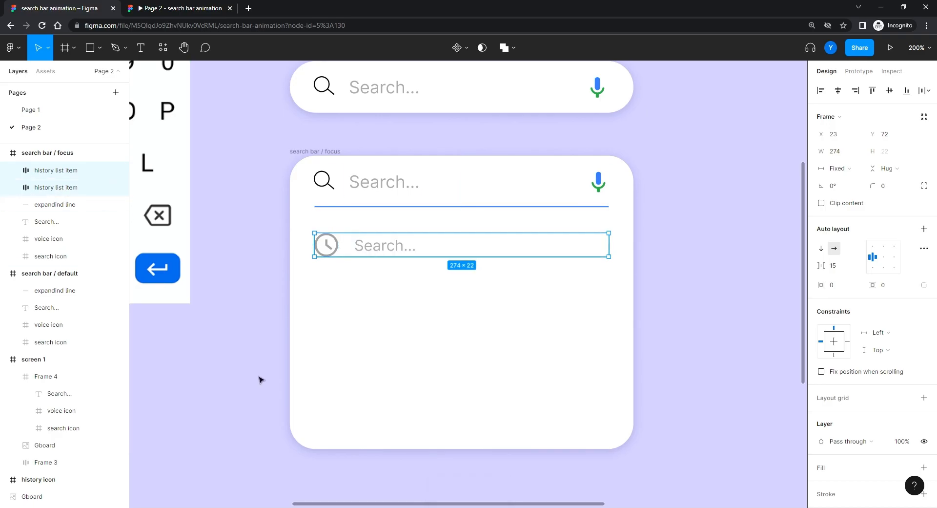
key(shift+a)
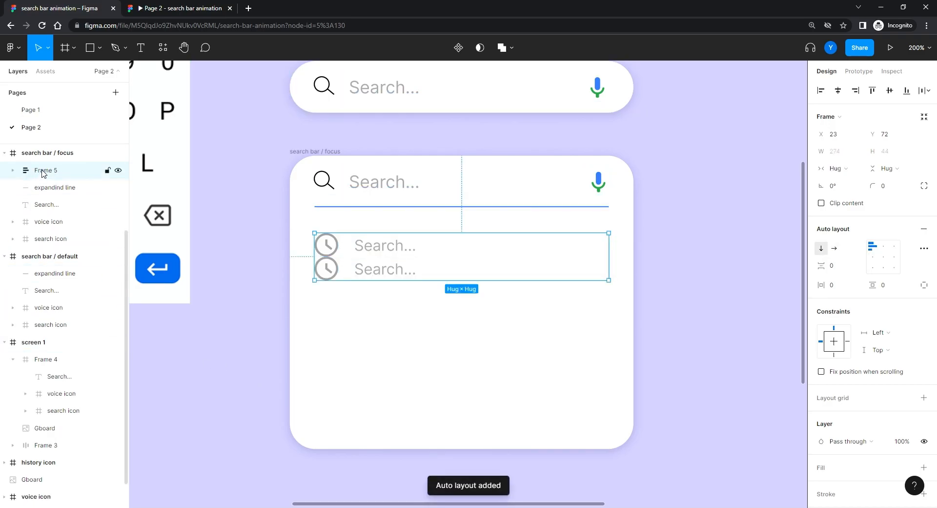
Rename the new auto layout frame history list and set the spacing between its items to 12
double_click(44, 171)
text(history list)
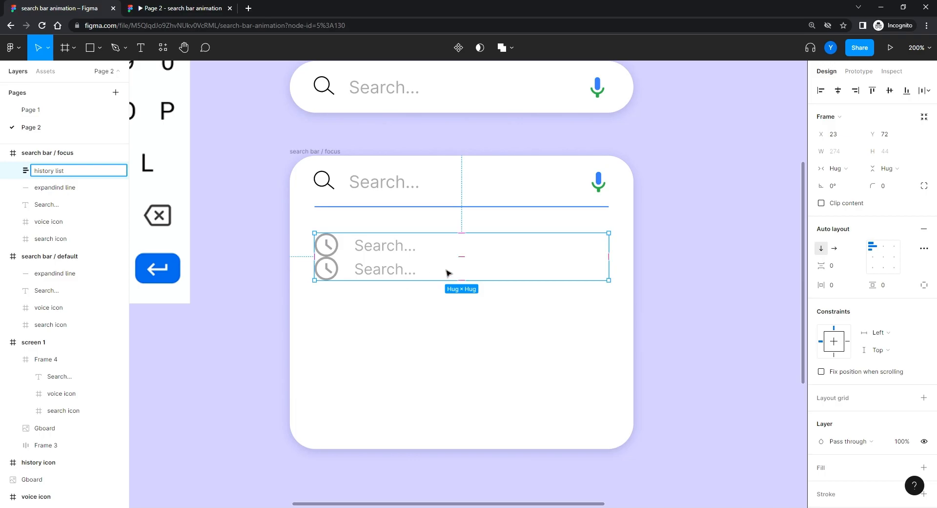
key(Return)
click(839, 266)
text(12)
key(Return)
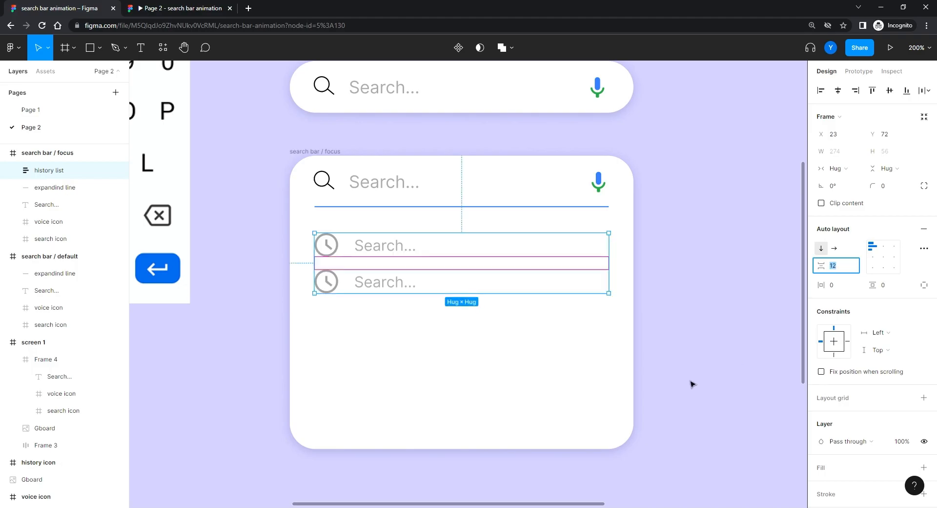
Duplicate the second history list item four times inside history list to make six rows
click(370, 320)
double_click(369, 282)
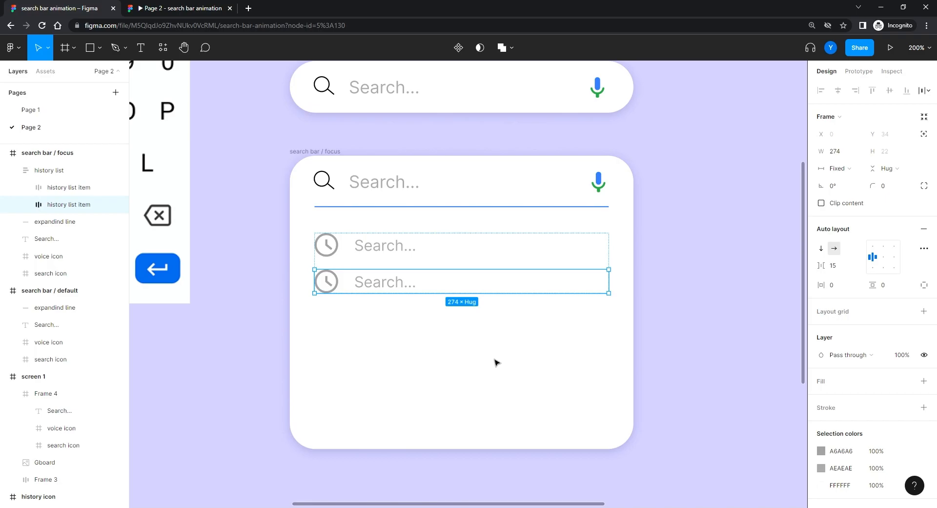
key(ctrl+d)
key(ctrl+d)
key(ctrl+d)
key(ctrl+d)
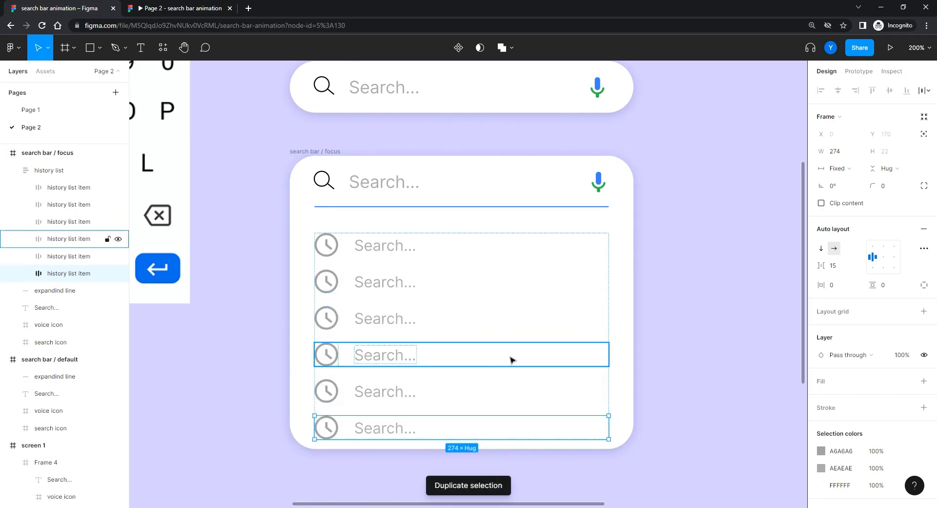
click(665, 302)
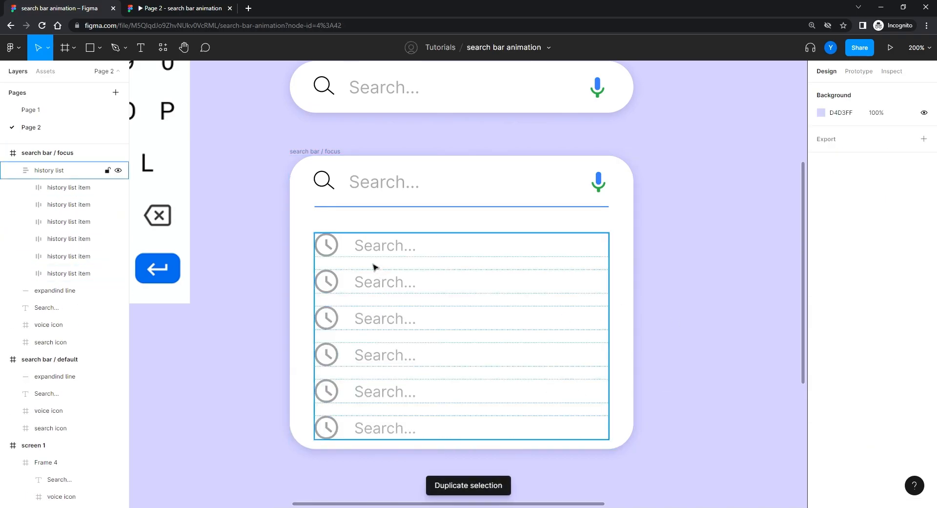
Select the Search... texts of all six history list items and enter Some search as their new layer name
ctrl+click(377, 249)
ctrl+shift+click(373, 285)
ctrl+shift+click(379, 318)
ctrl+shift+click(382, 355)
ctrl+shift+click(384, 391)
ctrl+shift+click(385, 428)
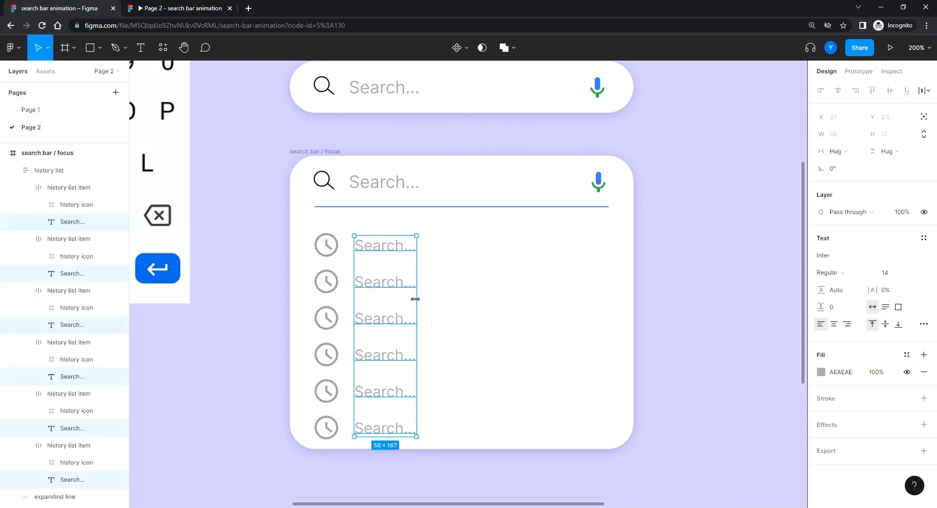
right_click(374, 249)
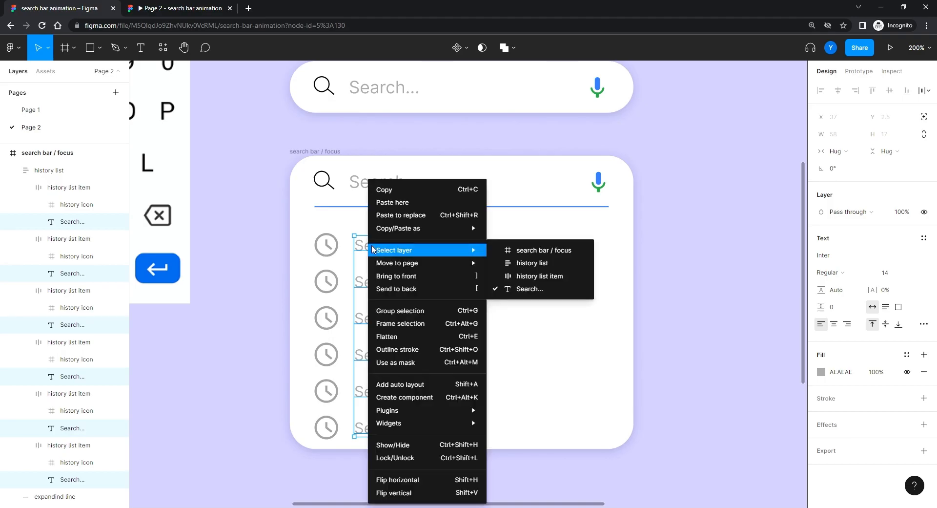
right_click(63, 224)
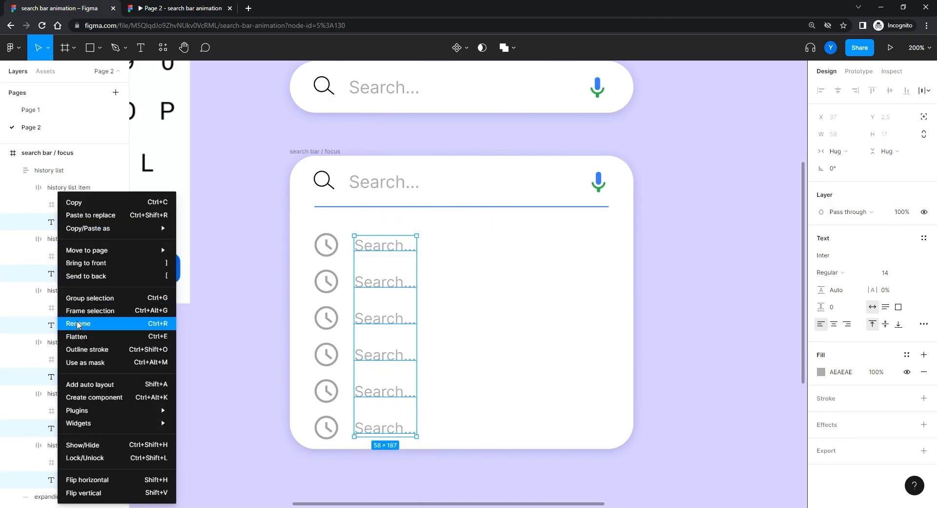
click(82, 324)
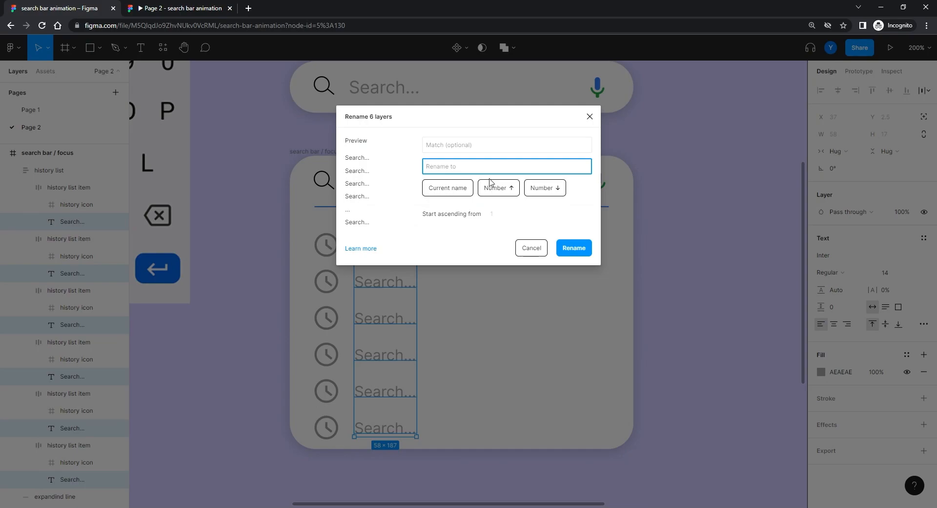
text(Some search)
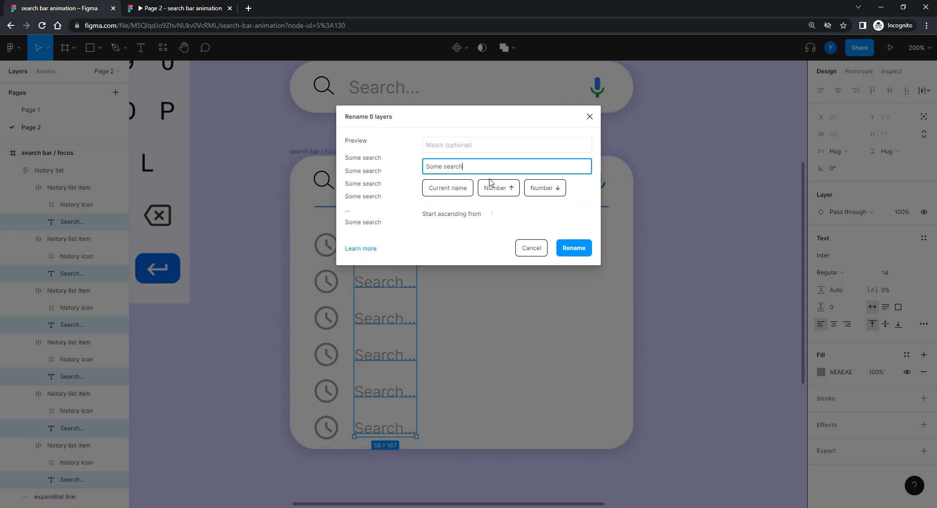
Rename the six history text layers to "Some search" and change the first history item's text to "Some search"
click(572, 249)
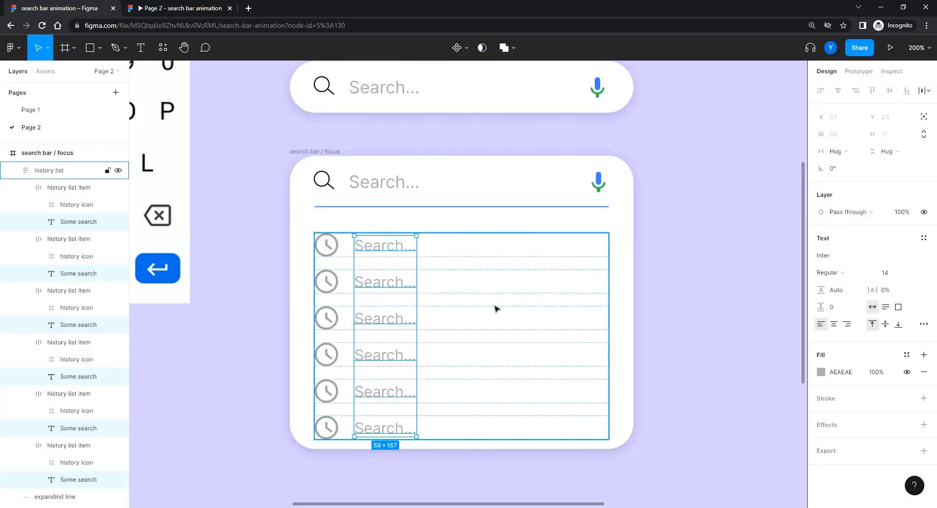
double_click(378, 247)
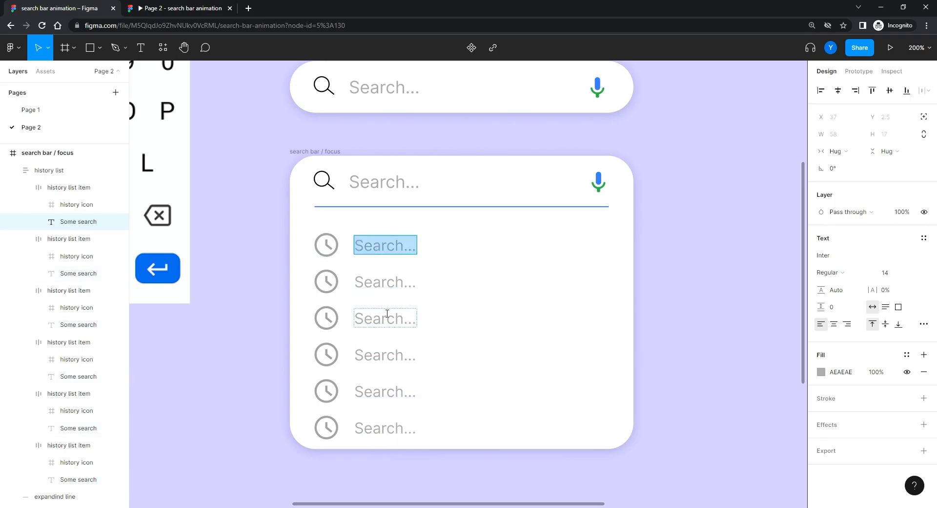
text(Some sea)
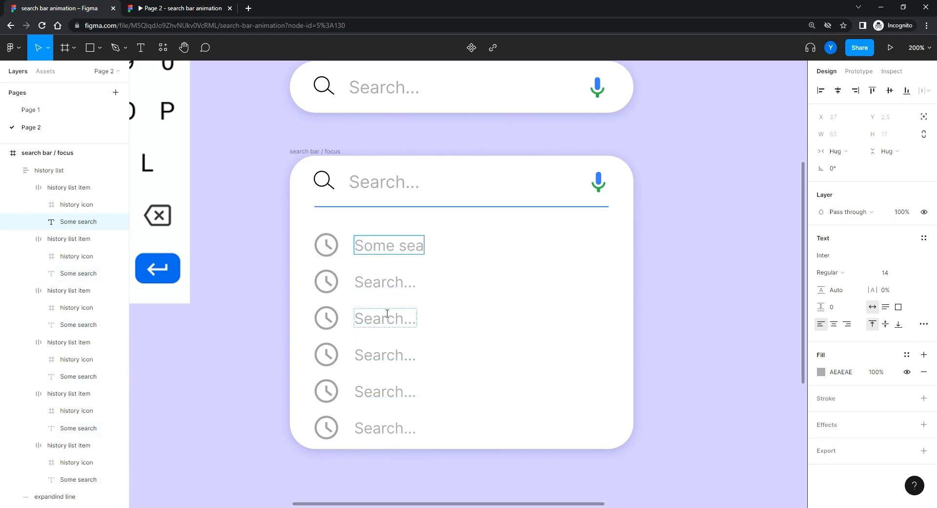
text(rch)
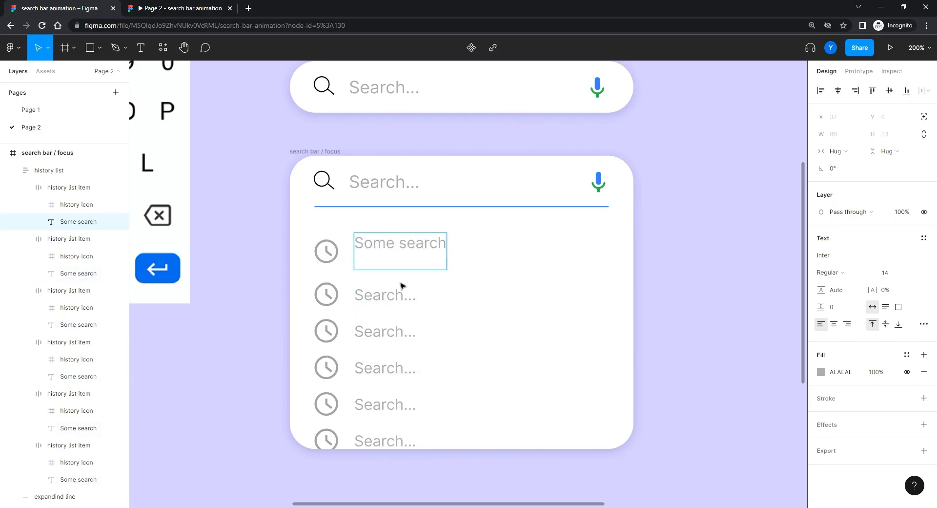
Copy the first history item's text and replace the text of the other five history items with "Some search"
triple_click(382, 245)
key(ctrl+c)
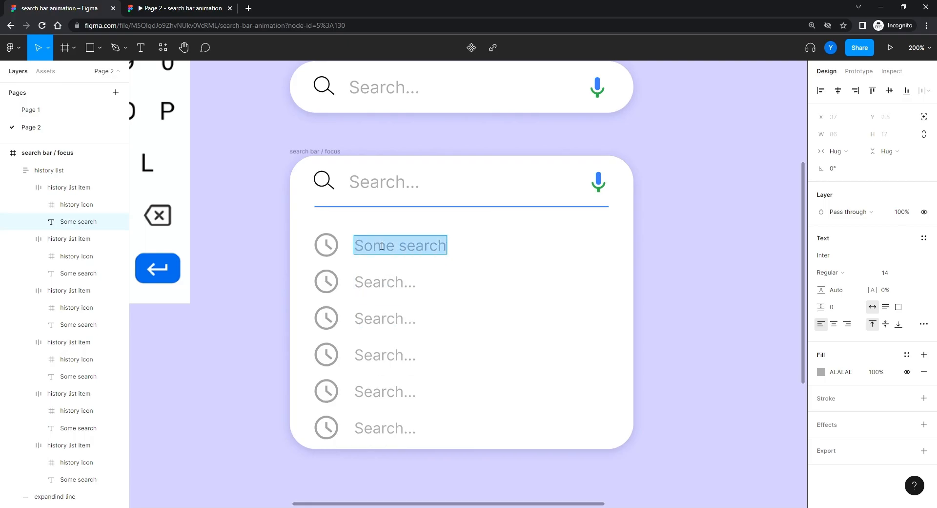
double_click(371, 282)
triple_click(371, 281)
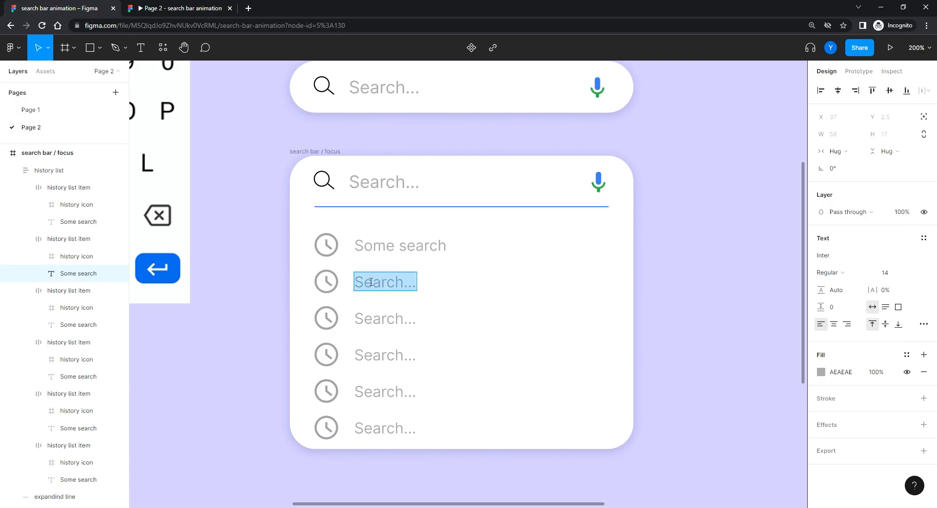
key(ctrl+v)
double_click(375, 318)
triple_click(376, 319)
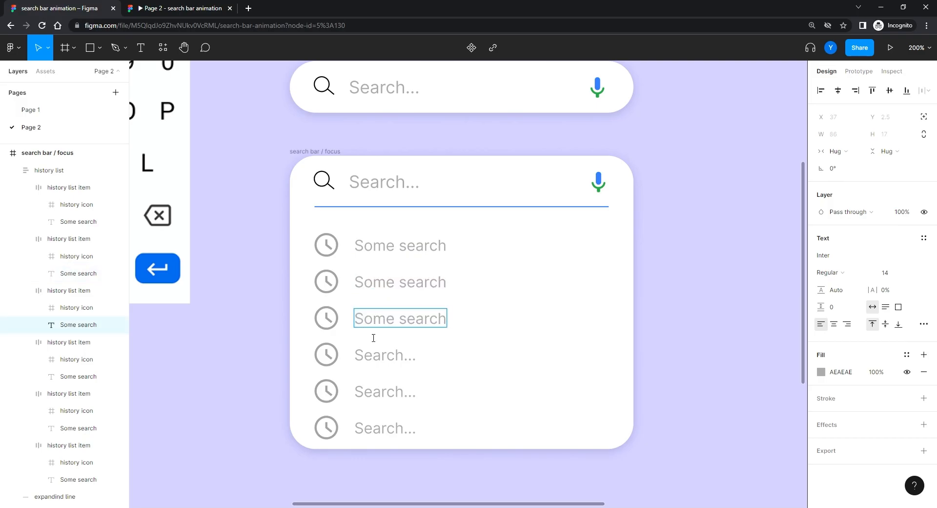
double_click(368, 356)
key(ctrl+v)
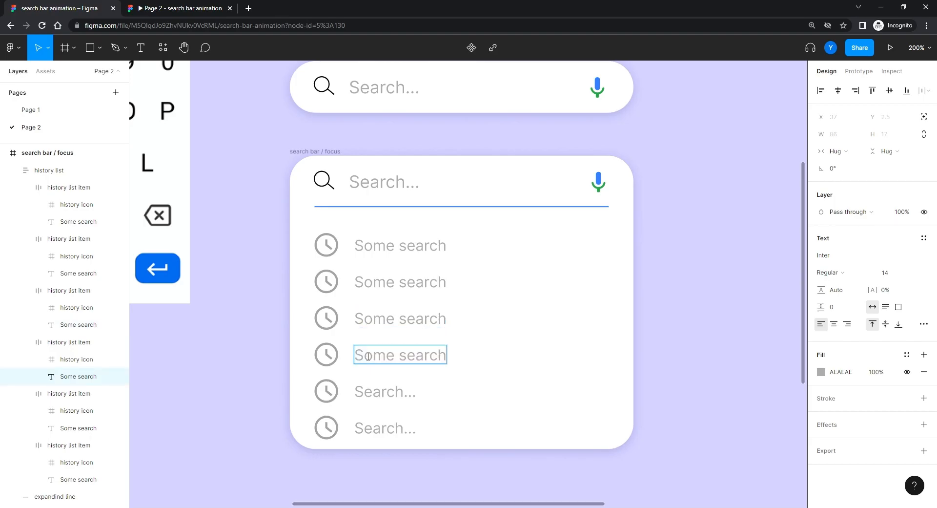
double_click(383, 394)
key(ctrl+v)
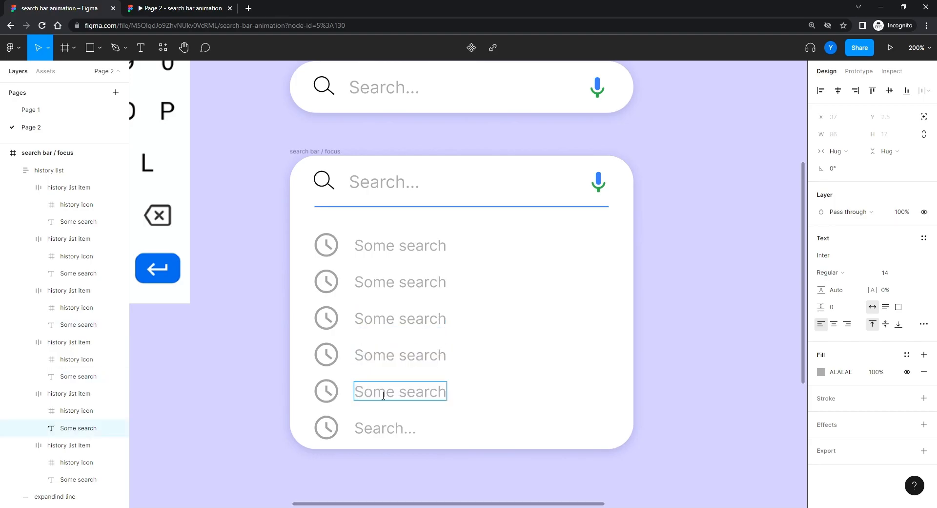
double_click(381, 427)
key(ctrl+v)
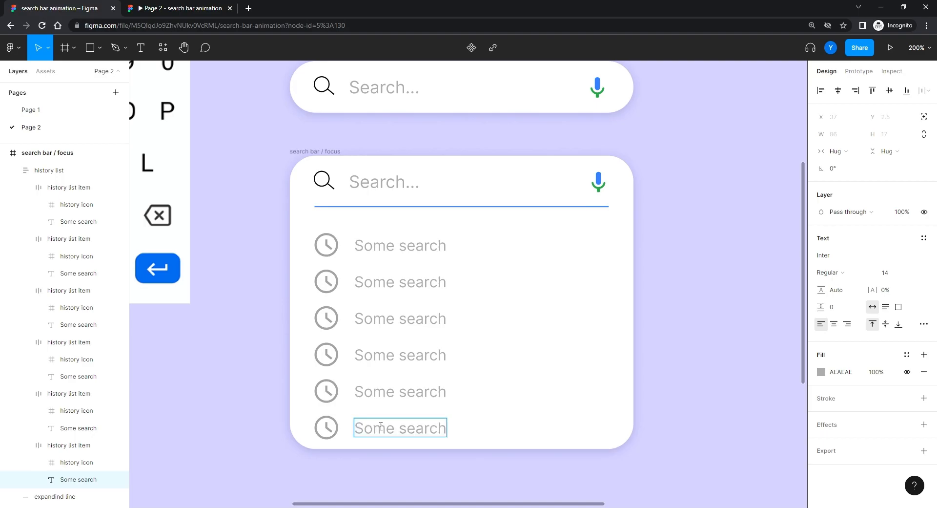
key(Escape)
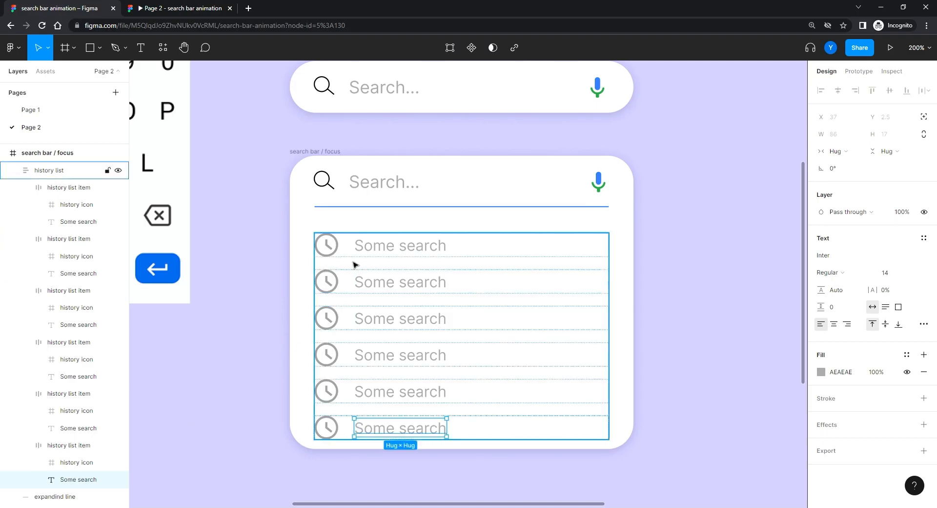
click(244, 361)
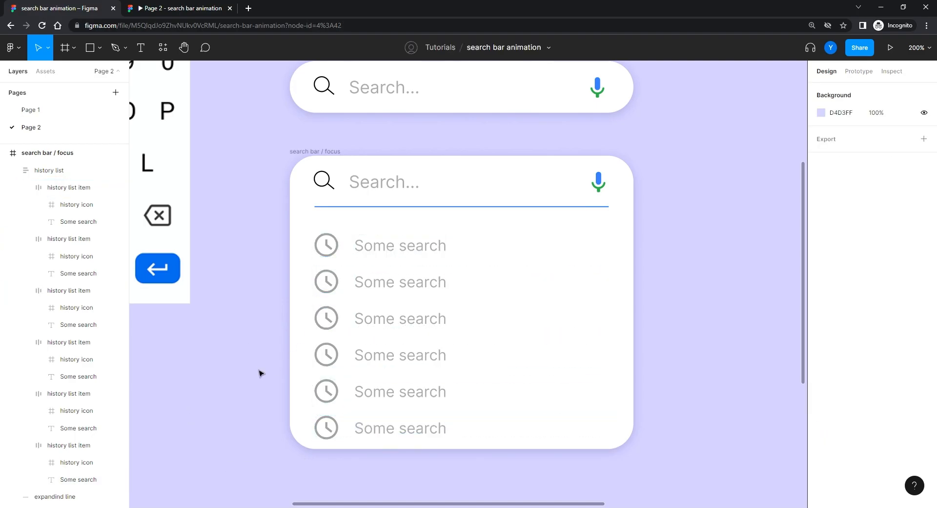
click(374, 252)
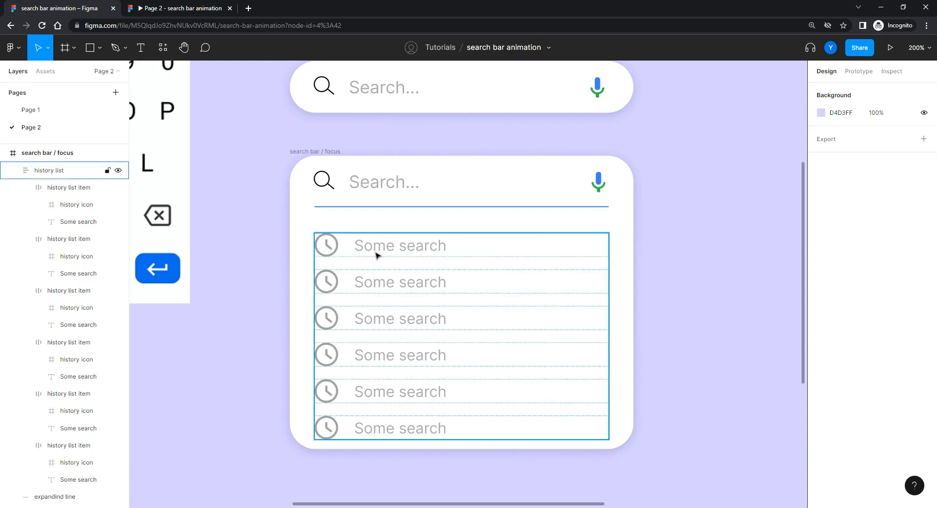
click(374, 252)
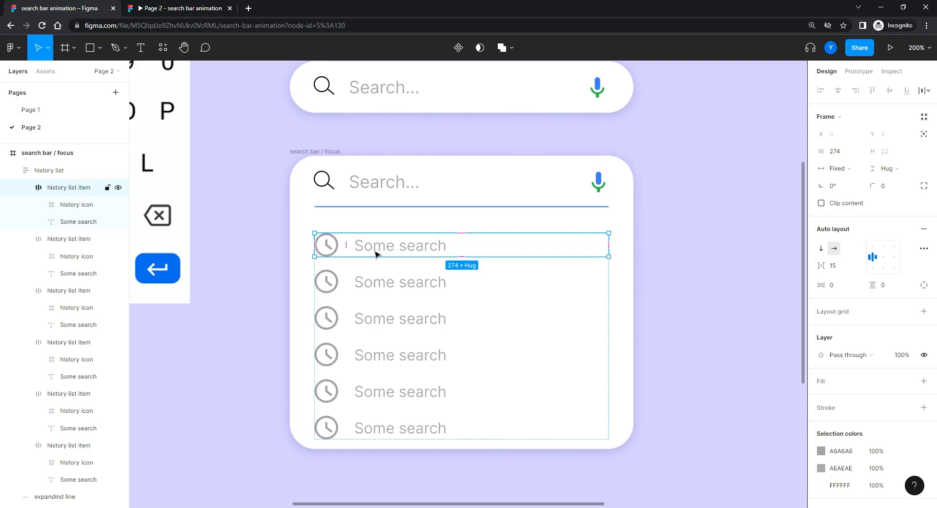
click(234, 381)
click(399, 248)
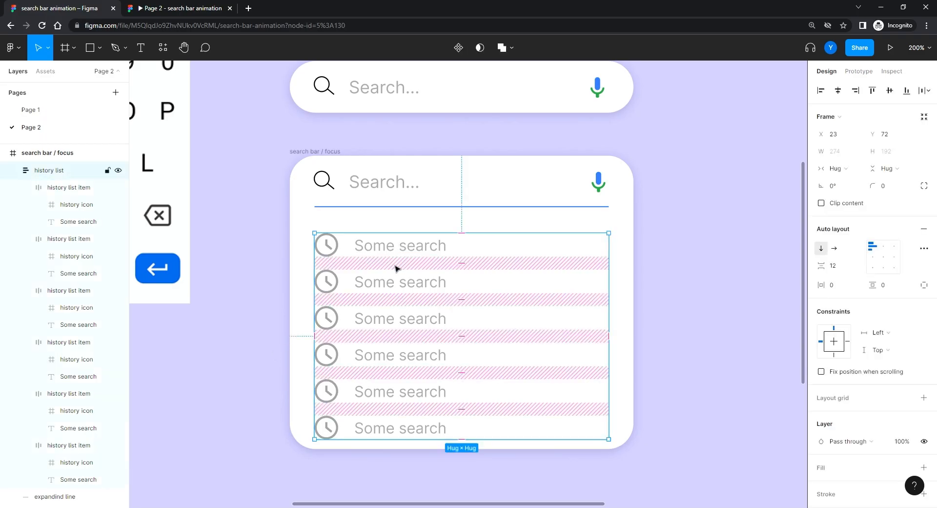
click(254, 337)
Set the fill colour of all six "Some search" texts in the history list to black, 000000
ctrl+click(398, 249)
ctrl+shift+click(390, 281)
ctrl+shift+click(394, 320)
ctrl+shift+click(398, 361)
ctrl+shift+click(399, 390)
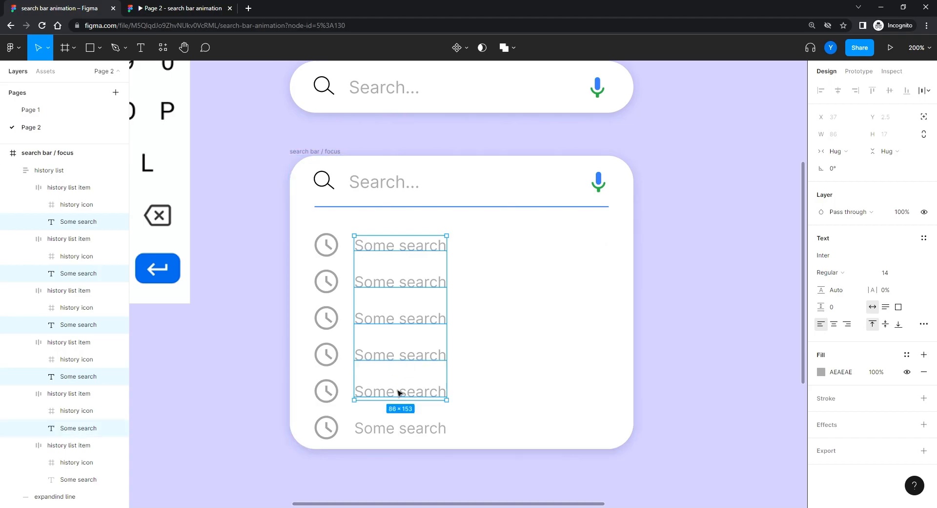
ctrl+shift+click(399, 428)
click(821, 376)
drag(742, 314, 639, 395)
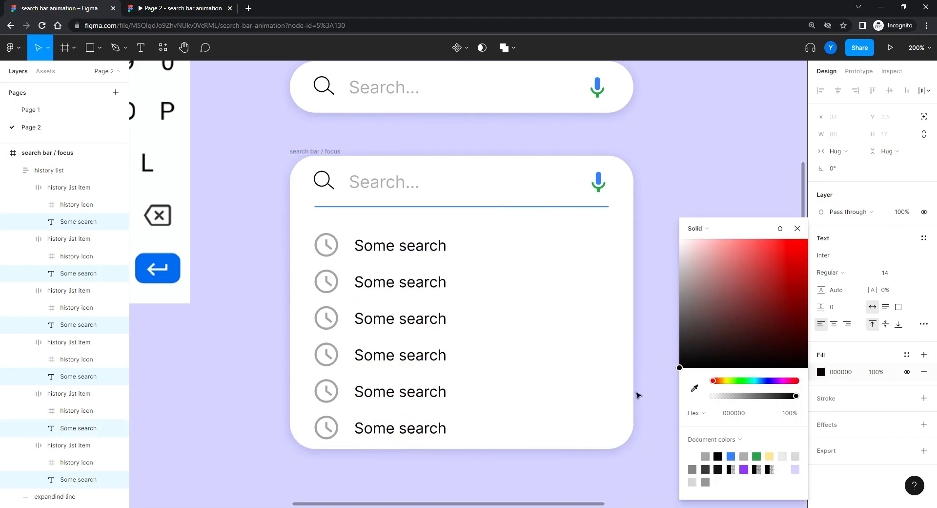
Move the history list in the focus search bar up 12 px to Y 60
click(431, 335)
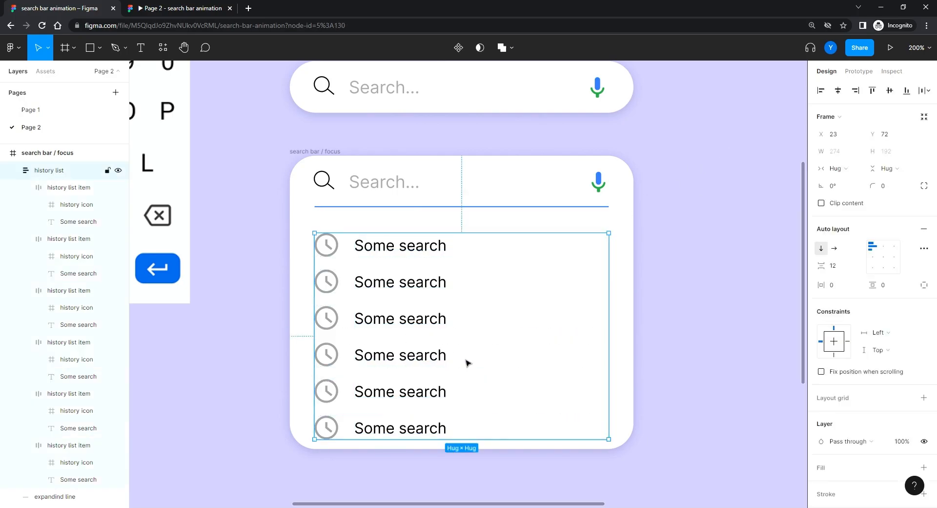
key(Up)
key(Up)
key(Up)
key(Up)
key(Up)
key(Up)
key(Up)
key(Up)
key(Up)
key(Up)
key(Up)
key(Up)
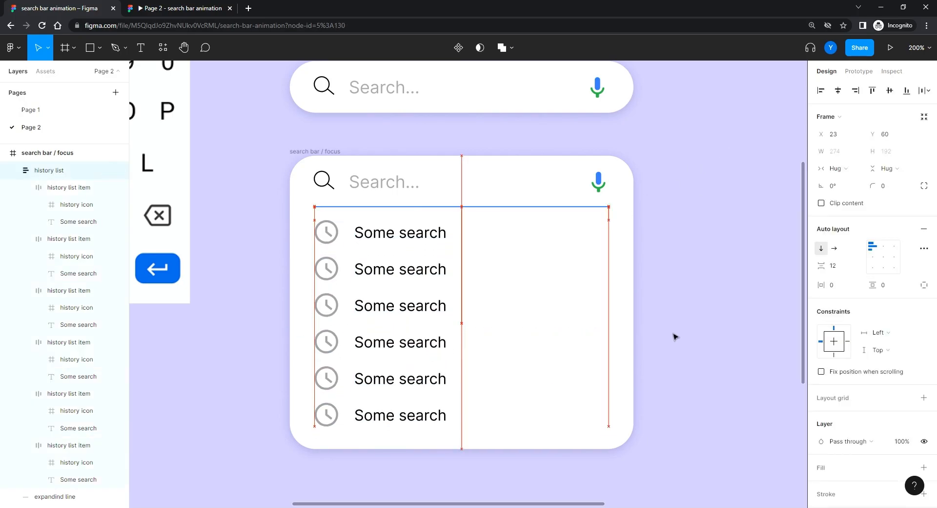
click(676, 332)
Extend the lower edge of the search bar / focus frame to a height of about 277
drag(684, 297, 686, 157)
drag(222, 362, 268, 443)
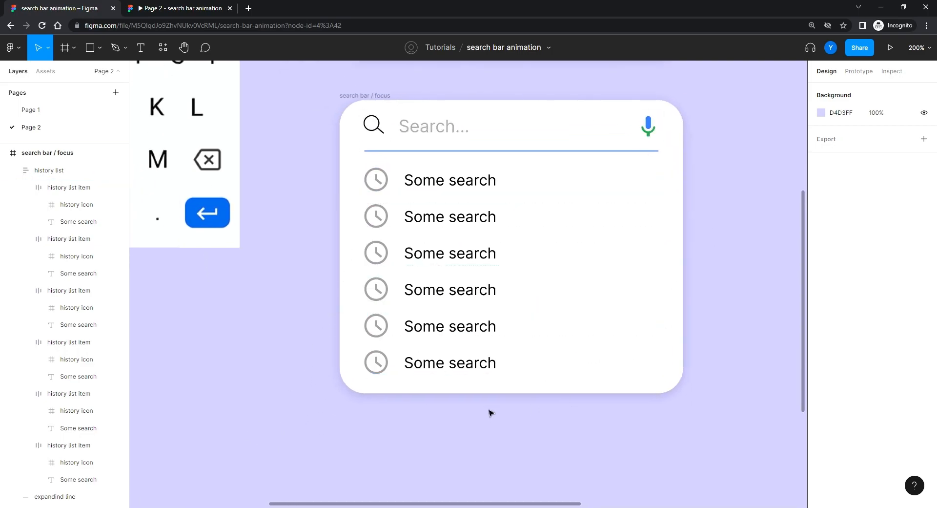
click(368, 94)
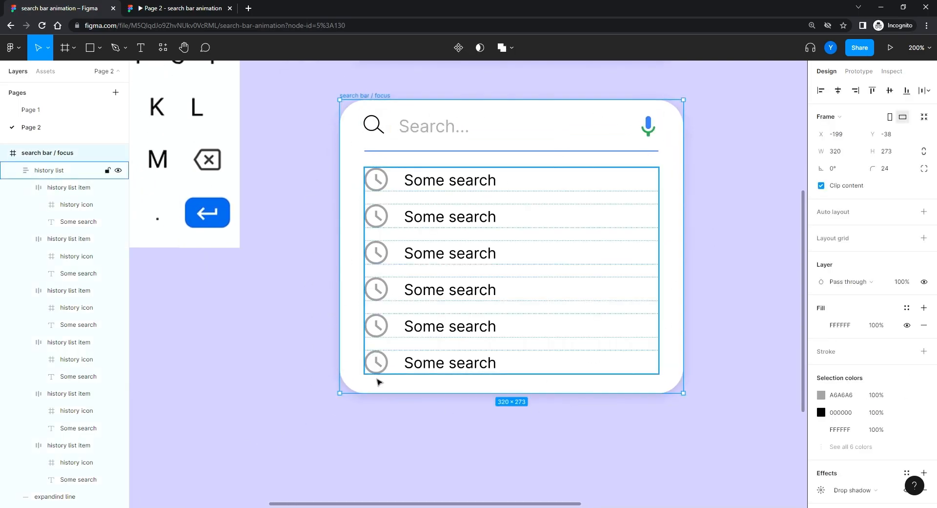
drag(373, 393, 373, 397)
click(273, 362)
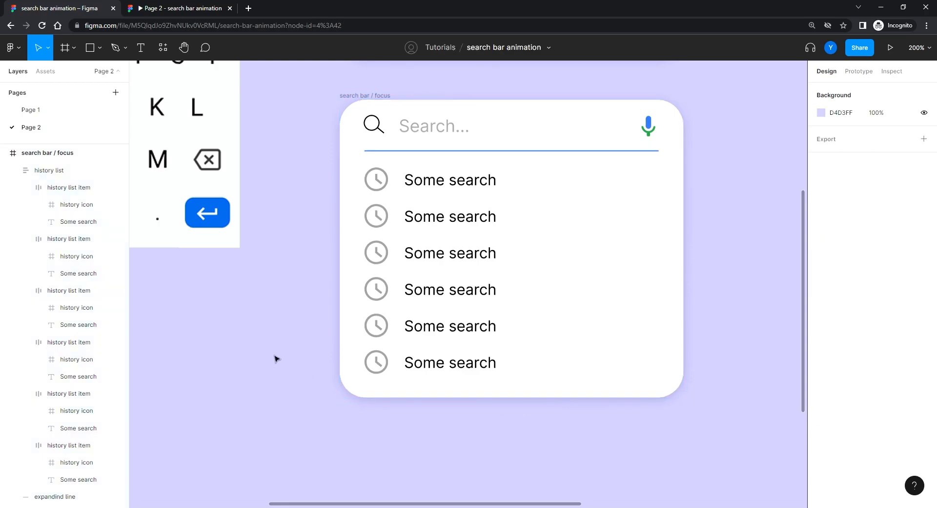
Duplicate the search bar / focus frame and place the copy directly below the original at Y 279
key(ctrl+minus)
drag(311, 330, 298, 380)
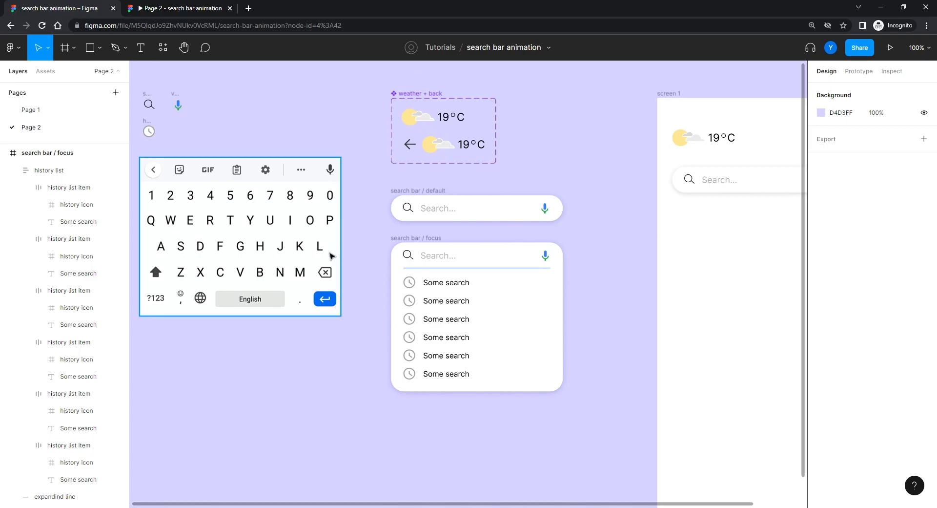
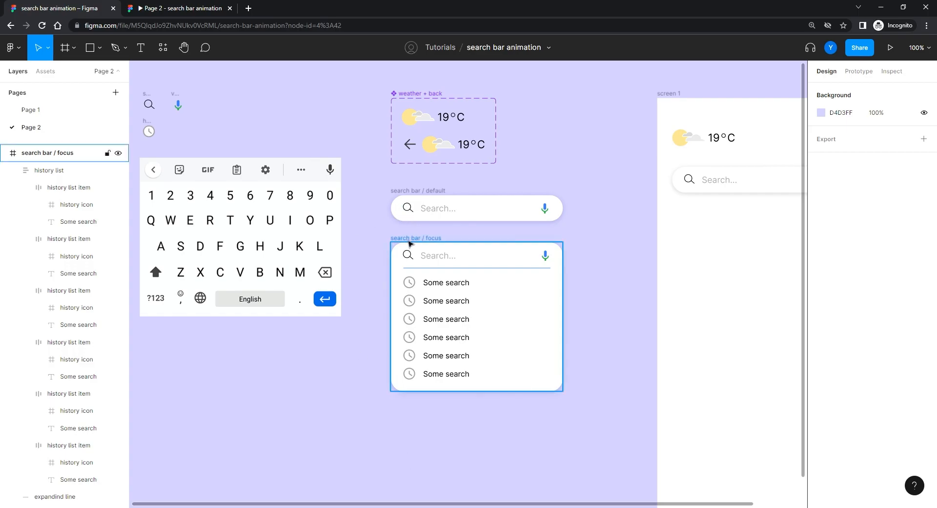
drag(407, 241, 408, 410)
drag(351, 425, 372, 200)
key(ctrl+plus)
drag(303, 206, 277, 285)
click(408, 214)
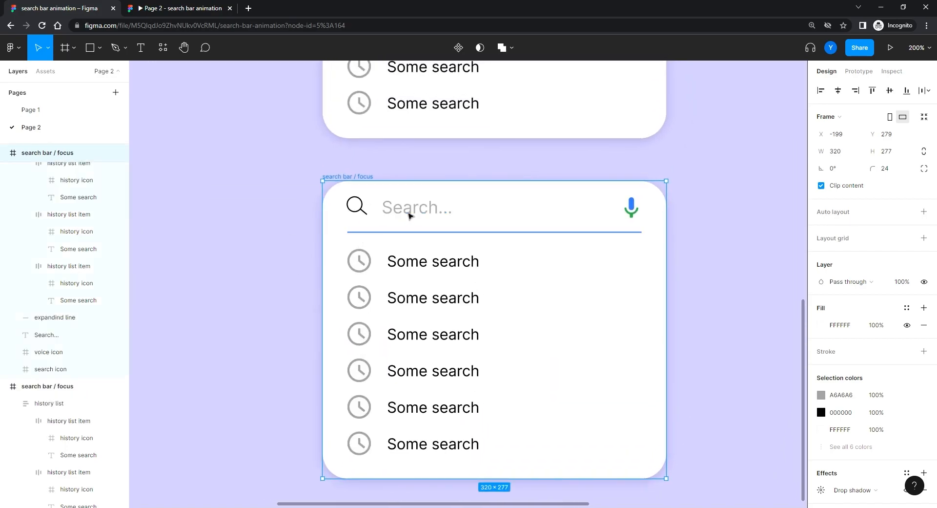
double_click(395, 208)
key(Escape)
scroll(257, 266, up, 10)
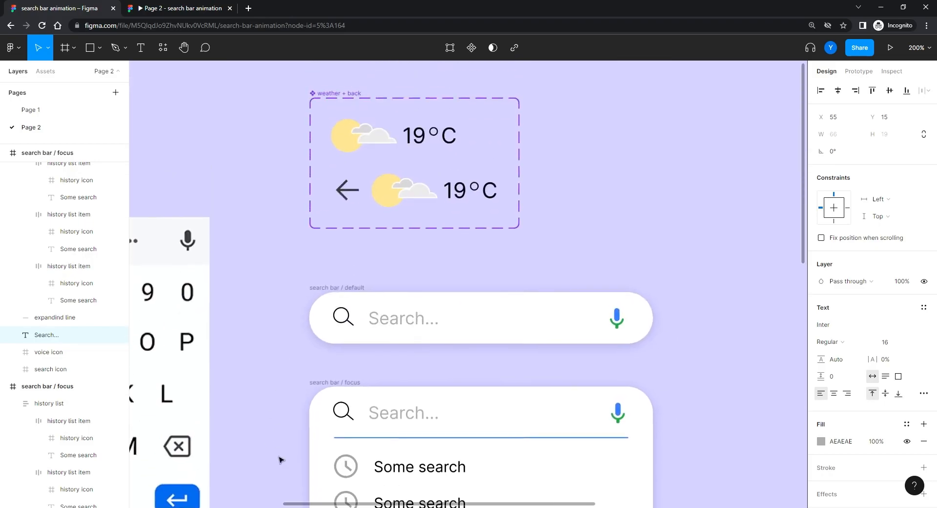
Set the fill of the "Search..." placeholder in the search bar / default frame to A5A5A5
click(398, 320)
click(840, 440)
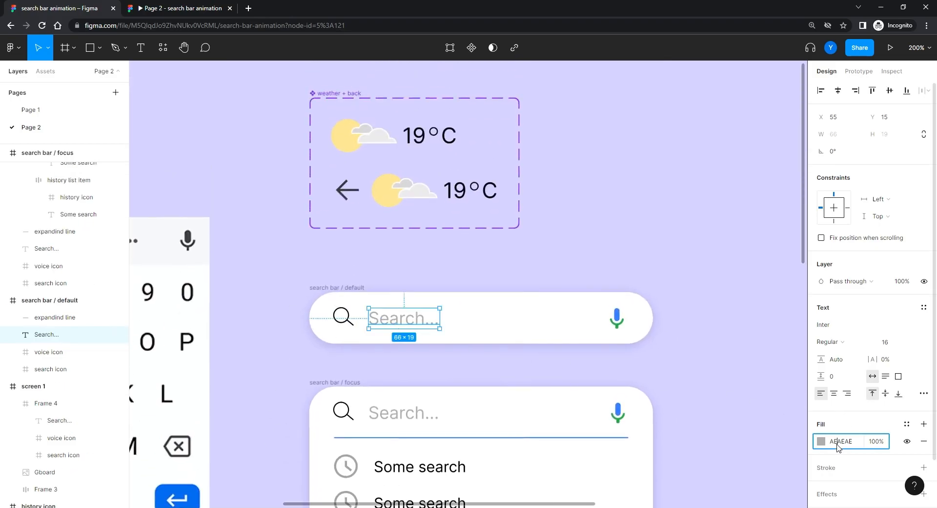
text(ACACAC)
key(Return)
key(Down)
Set the fill of the "Search..." placeholder in the original search bar / focus frame to C3C3C3
drag(705, 392, 699, 222)
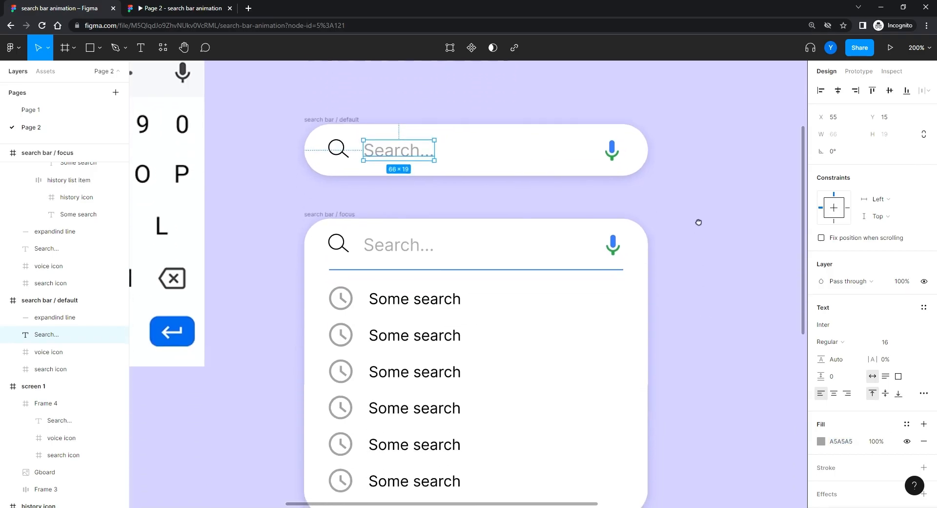
click(385, 249)
click(840, 440)
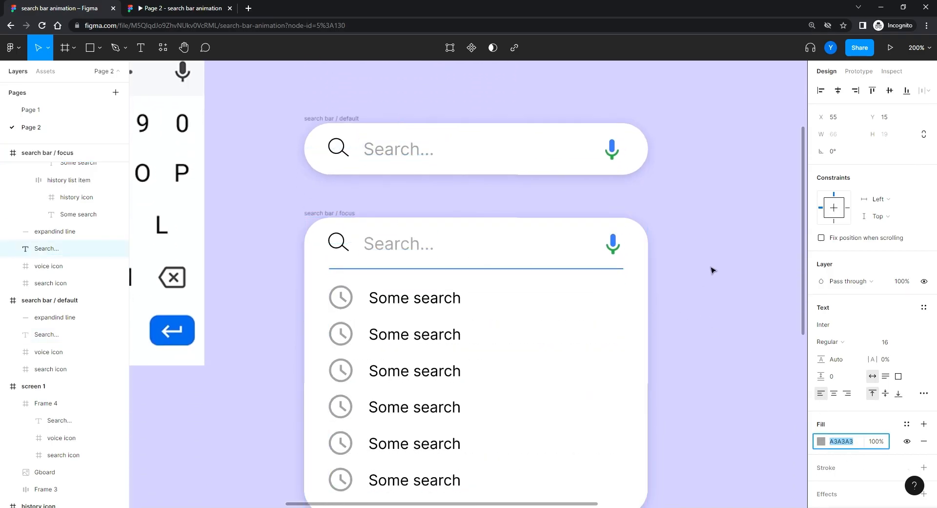
text(C3C3C3)
key(Return)
click(712, 269)
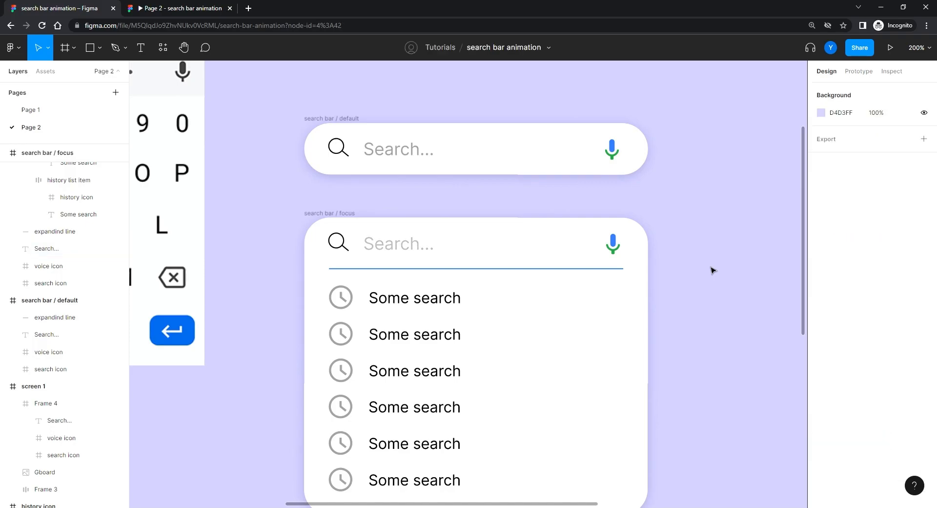
Duplicate the "Search..." placeholder in the original search bar / focus frame and change the copy's text to "|"
scroll(711, 240, up, 1)
drag(711, 240, 742, 396)
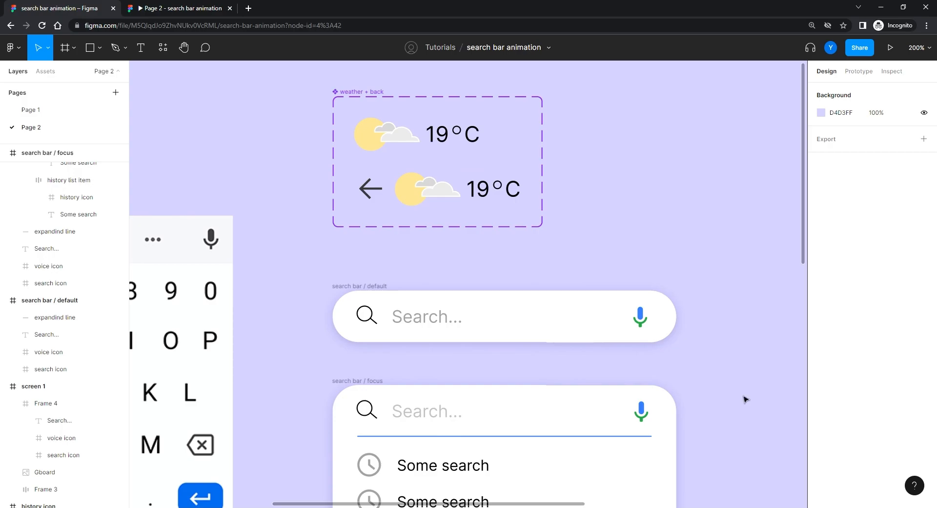
click(419, 410)
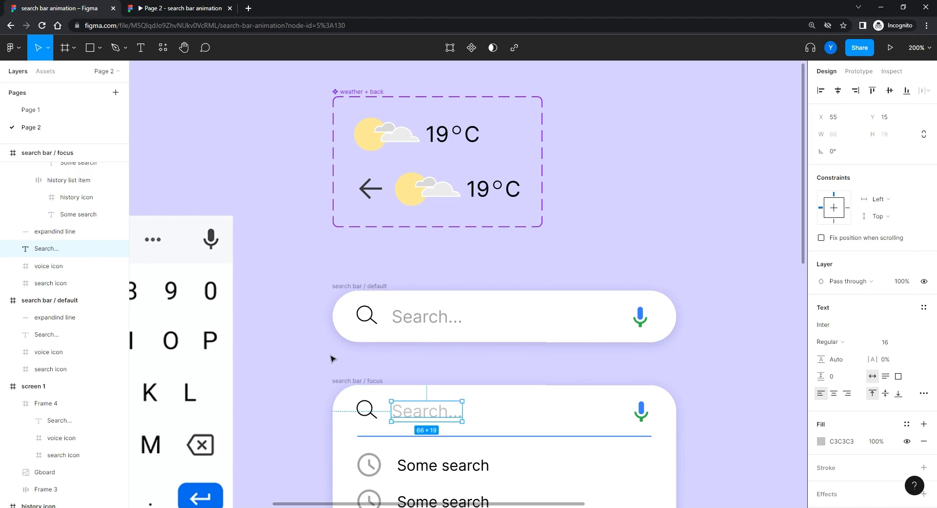
scroll(369, 410, down, 3)
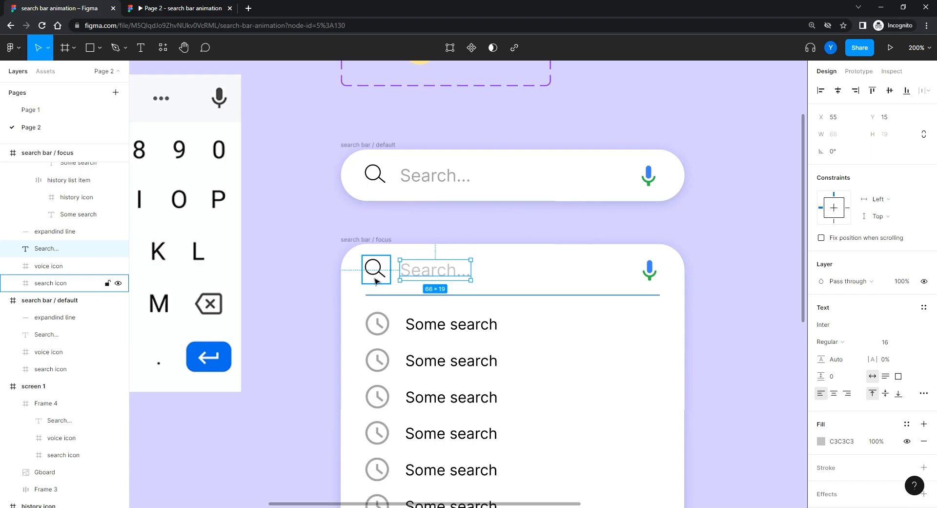
key(ctrl+d)
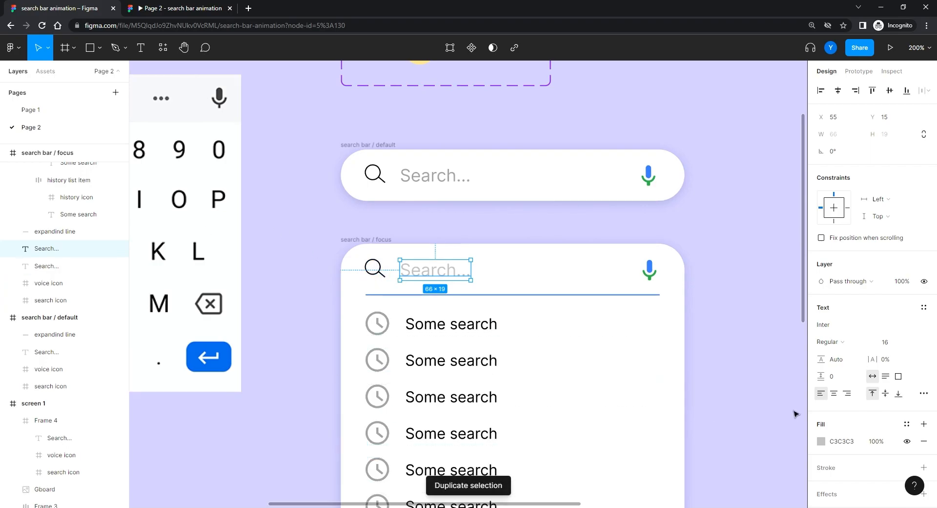
double_click(433, 272)
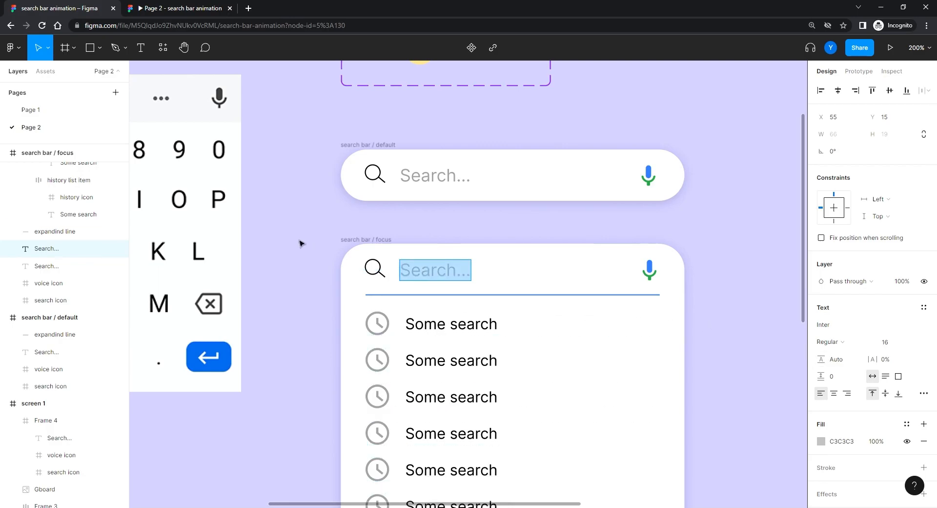
key(BackSpace)
key(Escape)
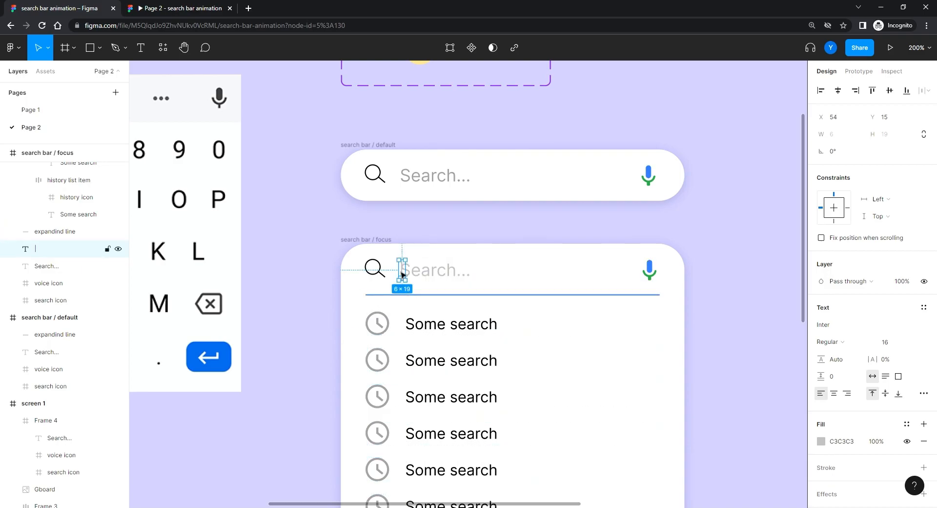
Place a copy of the "|" cursor text on the empty canvas above weather + back and set its fill to 000000
drag(402, 274, 330, 220)
click(821, 354)
drag(730, 289, 608, 408)
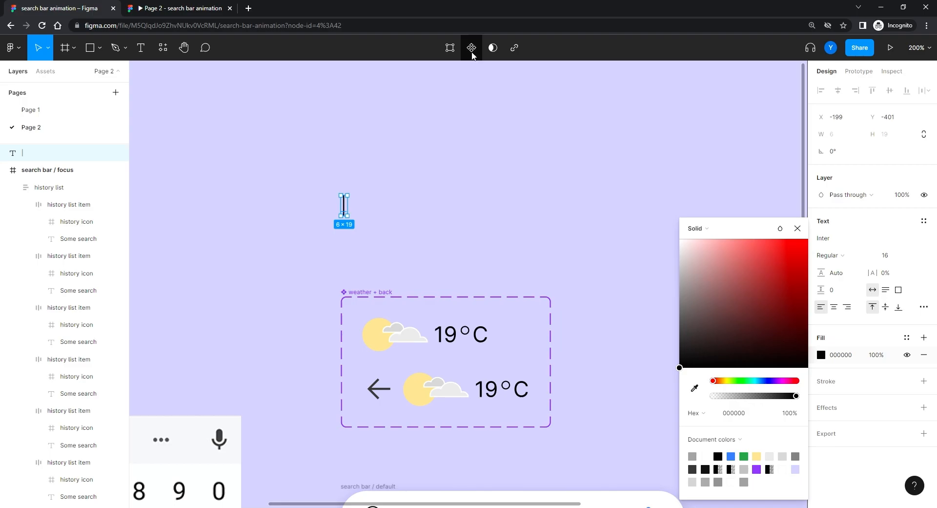
Turn the black cursor text into a component with a second variant and position the set at X -199, Y -429
click(472, 48)
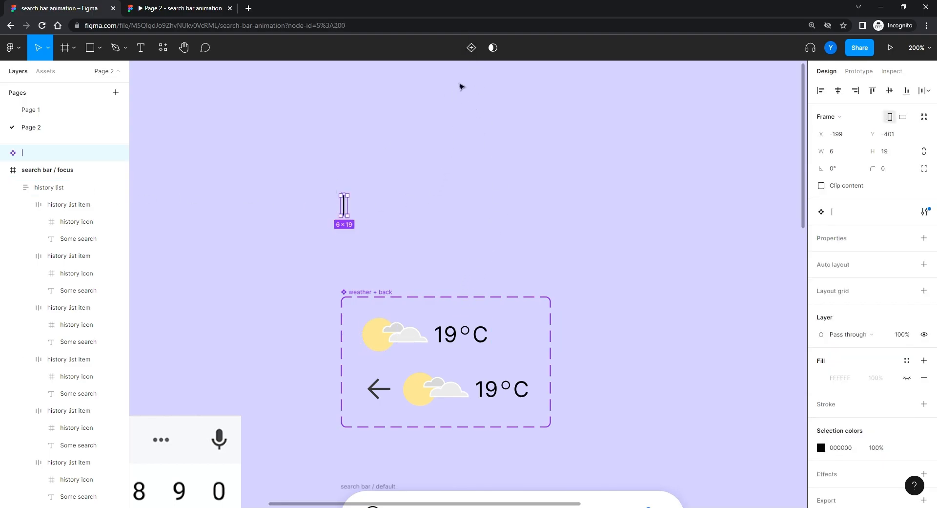
click(472, 47)
scroll(511, 274, left, 4)
scroll(511, 274, down, 1)
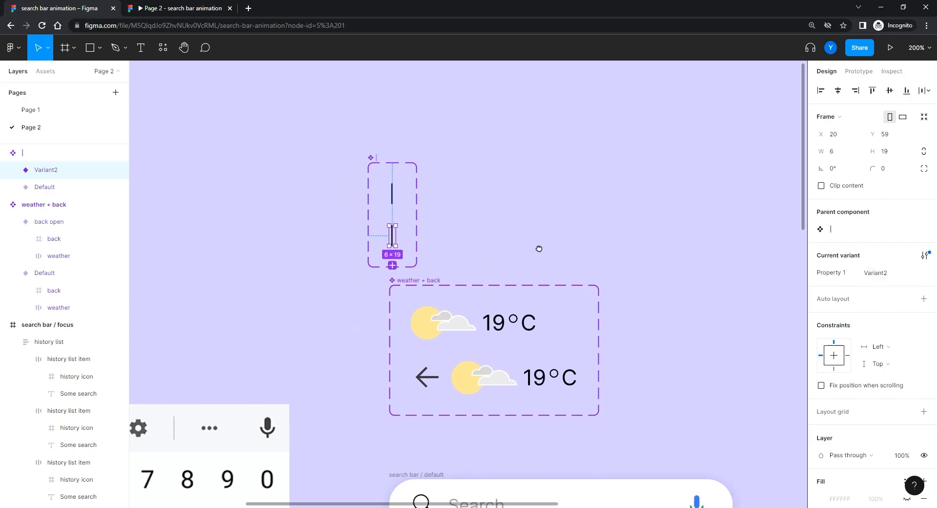
click(439, 138)
drag(439, 138, 448, 132)
scroll(378, 208, up, 2)
drag(438, 198, 343, 282)
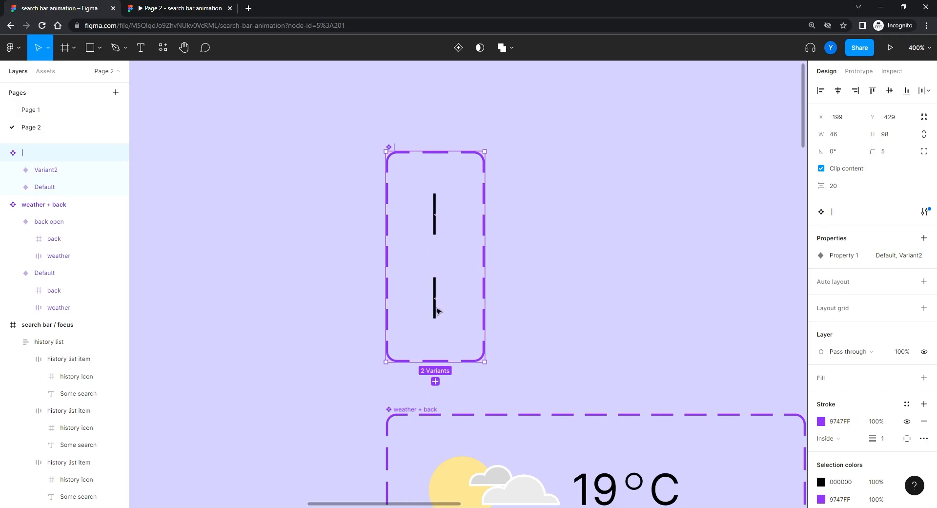
Set the opacity of the cursor text inside Variant2 to 0%
double_click(433, 310)
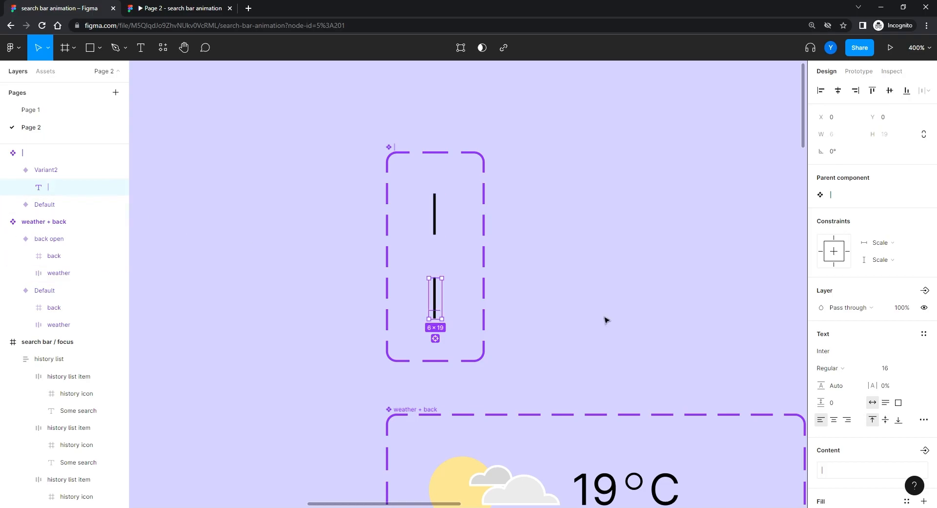
click(902, 308)
text(0)
key(Return)
Link the Default cursor variant to Variant2 with a Change to interaction triggered after a 1 ms delay
click(428, 203)
click(437, 213)
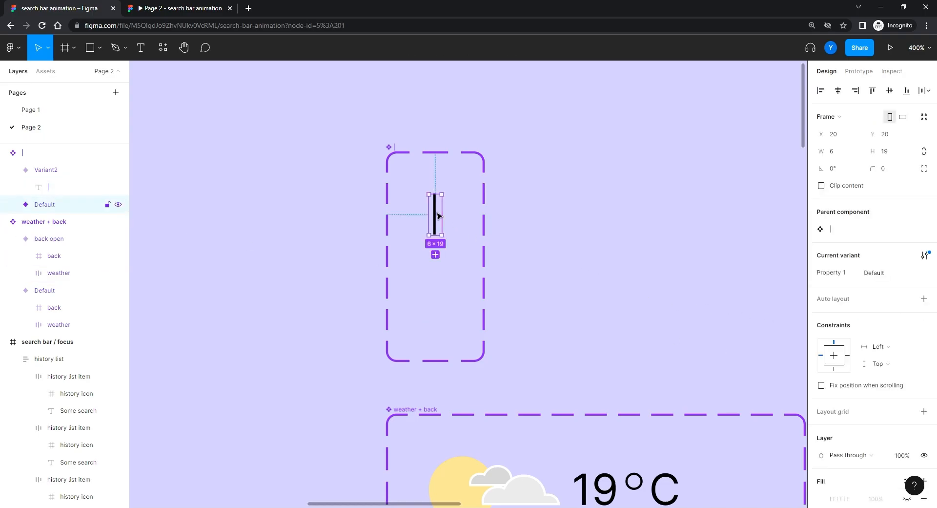
key(shift+e)
drag(441, 218, 440, 293)
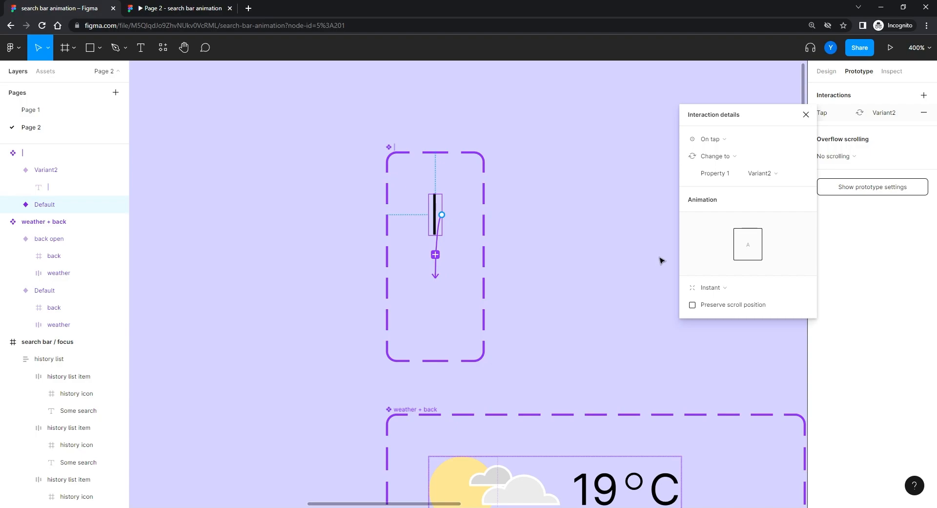
click(725, 138)
click(711, 276)
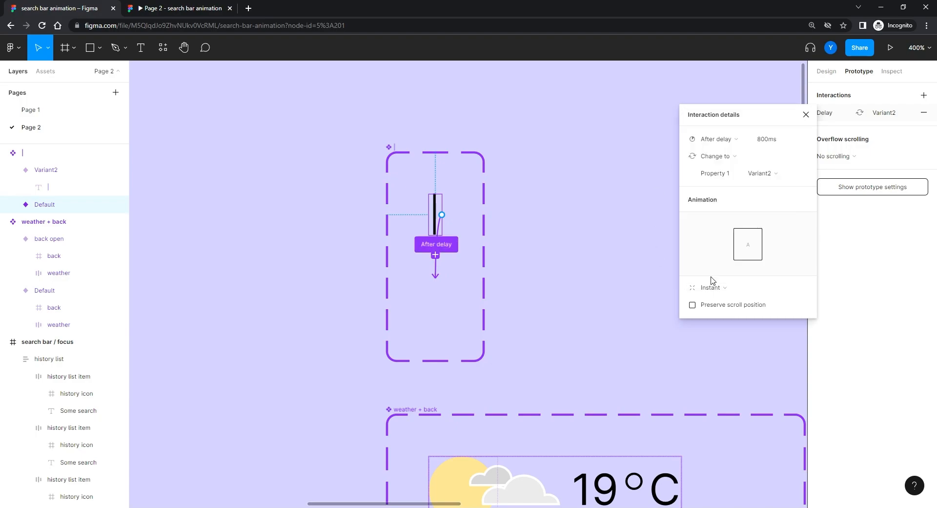
click(773, 139)
text(1)
key(Return)
Set the animation of the Default-to-Variant2 interaction to Dissolve with a duration of 400 ms
click(725, 288)
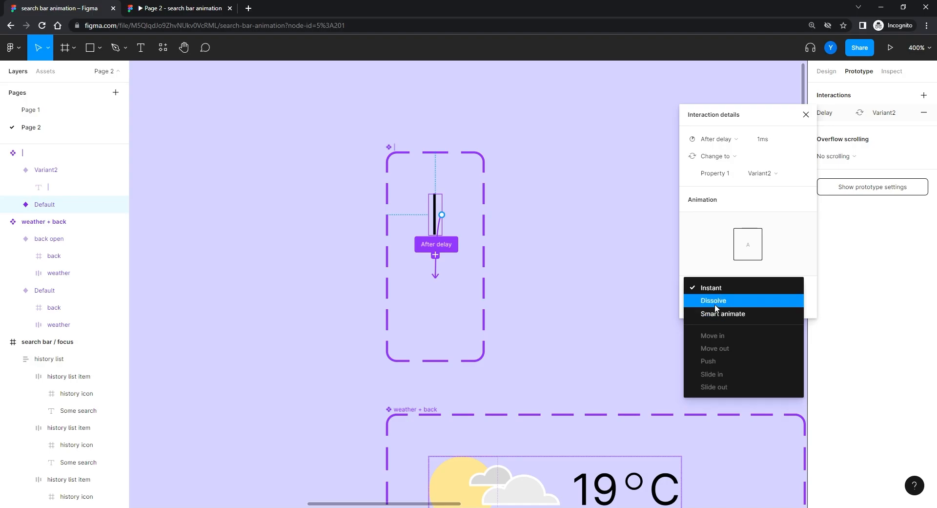
click(716, 307)
click(769, 323)
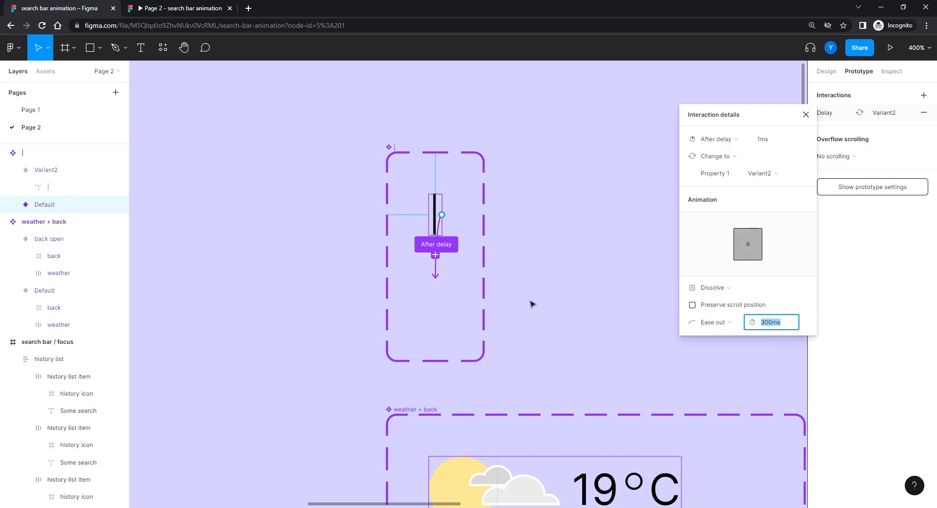
text(400)
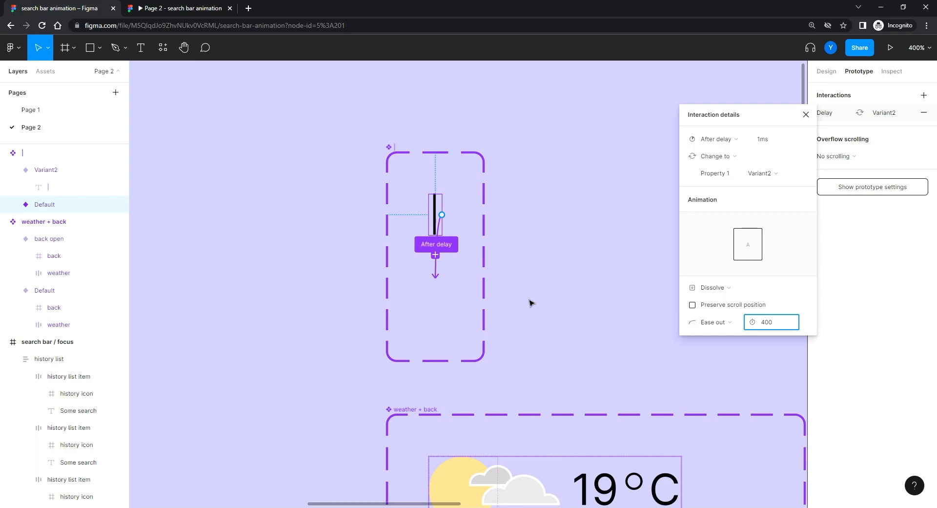
key(Return)
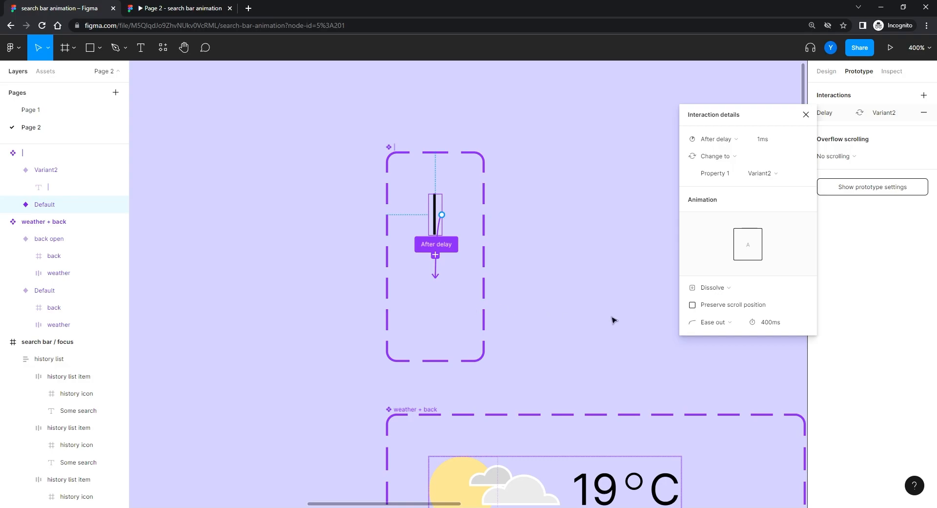
Link Variant2 of the cursor back to Default with a Change to interaction triggered after a 1 ms delay
click(434, 309)
drag(442, 298, 444, 244)
click(726, 138)
click(721, 273)
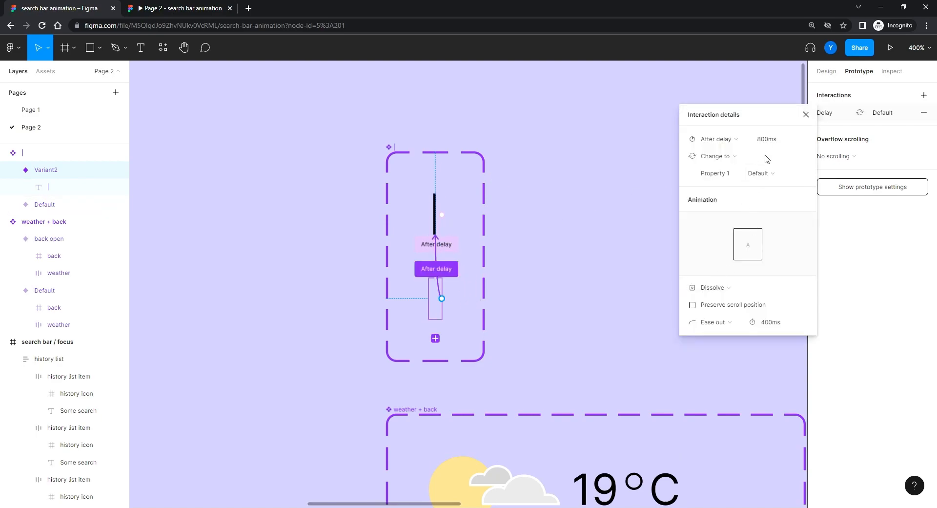
text(1)
key(Return)
Set the easing of both cursor variant interactions to Linear
click(714, 324)
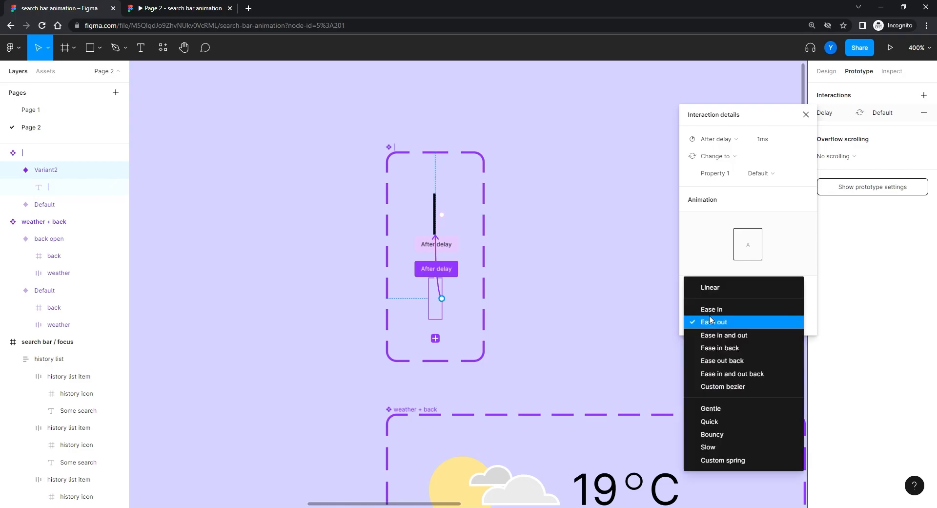
click(702, 286)
click(361, 257)
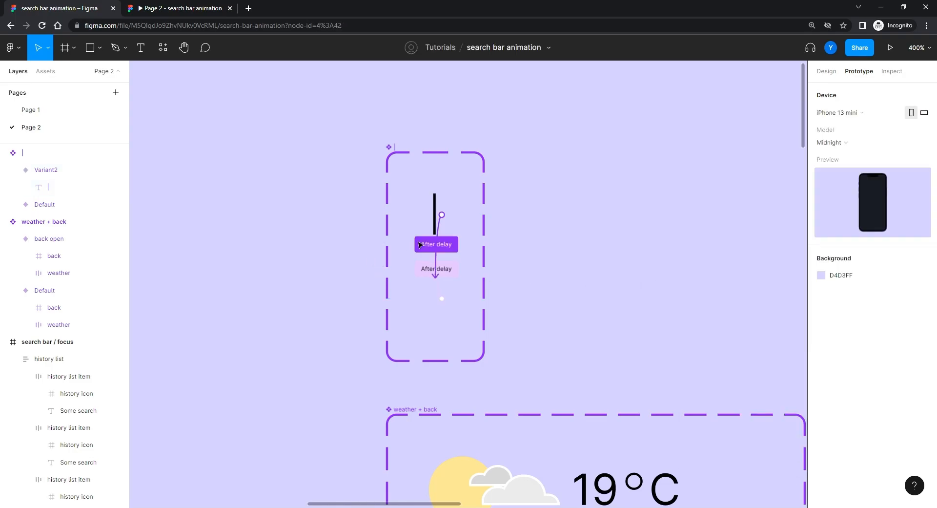
click(421, 244)
click(711, 323)
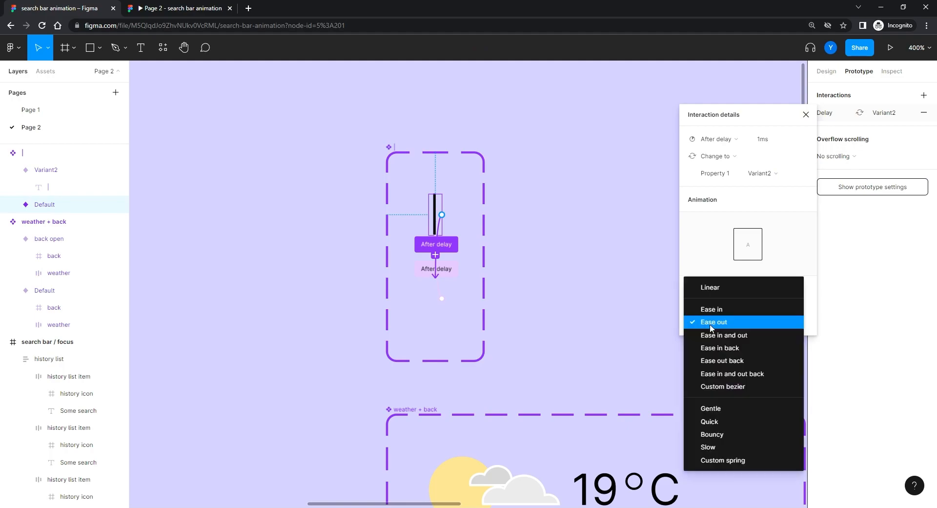
click(707, 287)
click(564, 214)
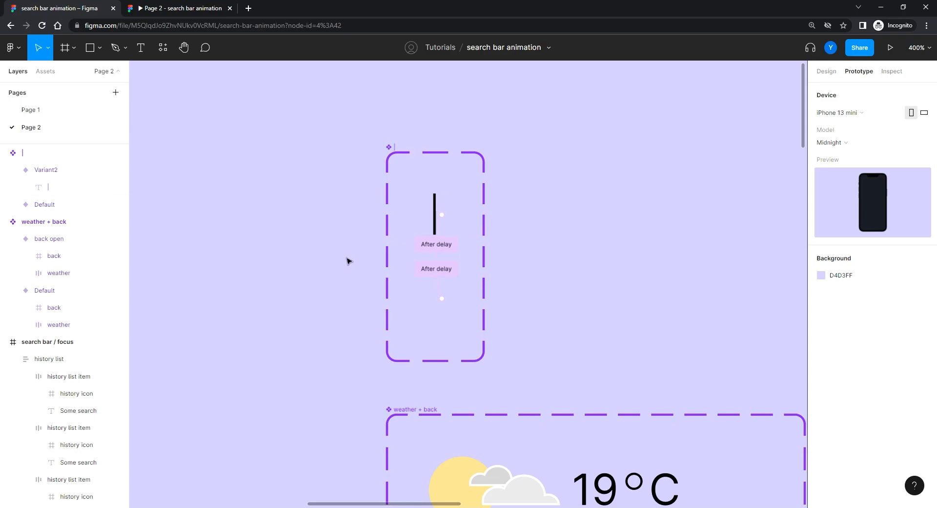
Copy the Default variant of the cursor component for use in the search bar / focus frame
click(432, 210)
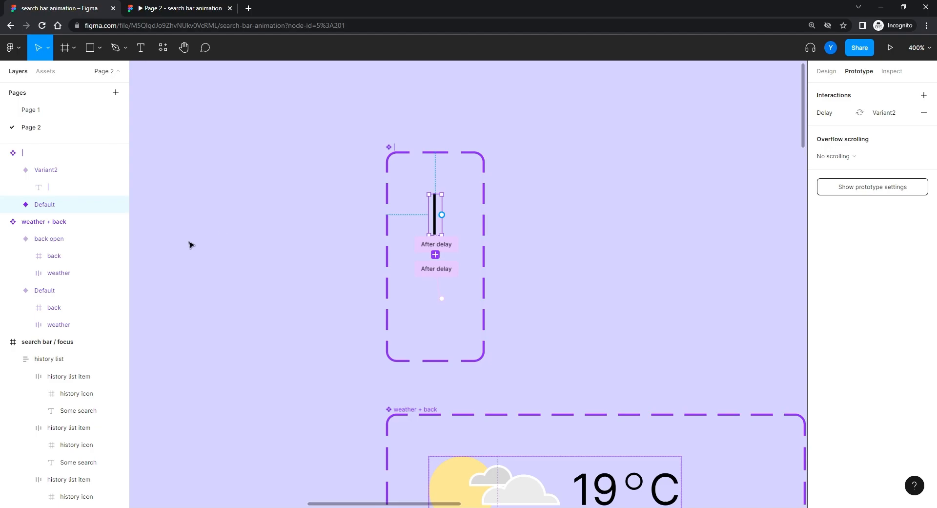
right_click(441, 198)
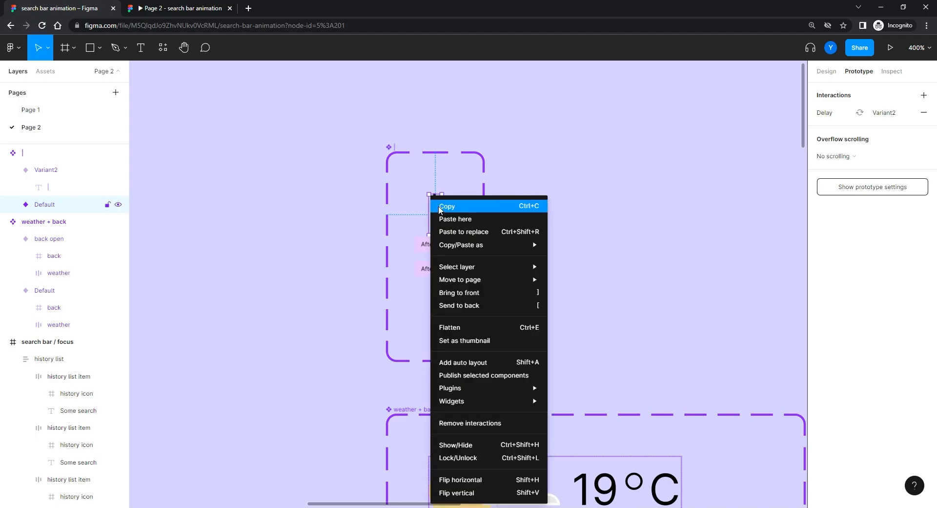
click(444, 206)
click(284, 228)
scroll(251, 312, down, 3)
key(ctrl+minus)
key(ctrl+minus)
drag(360, 310, 322, 81)
key(ctrl+plus)
drag(344, 237, 350, 262)
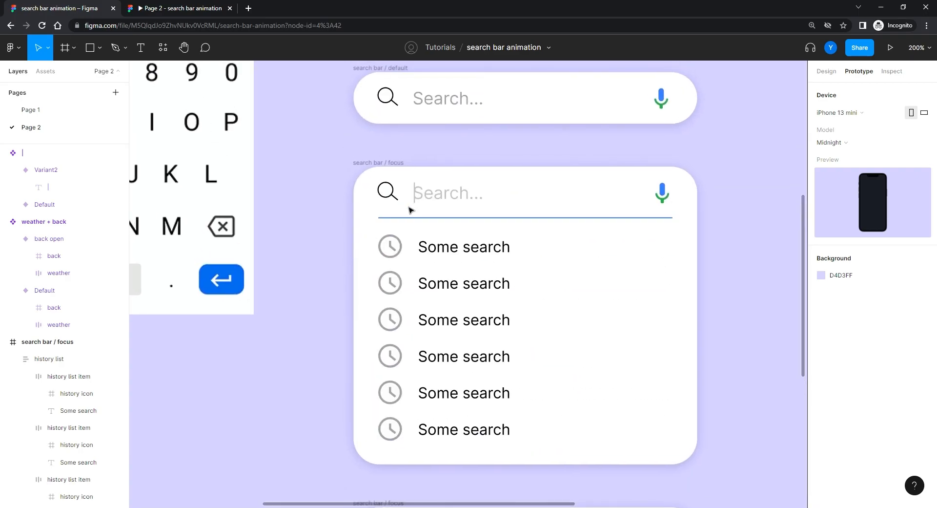
click(414, 194)
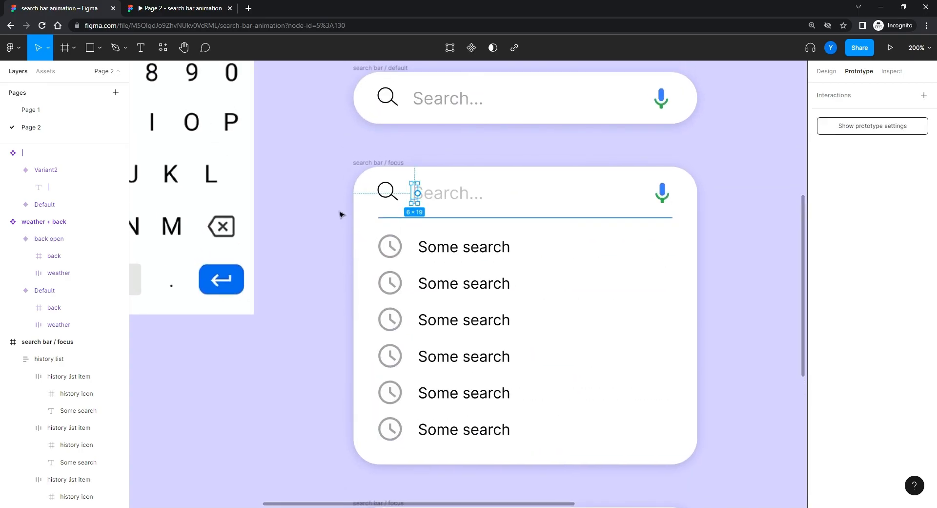
right_click(415, 203)
click(418, 213)
key(ctrl+v)
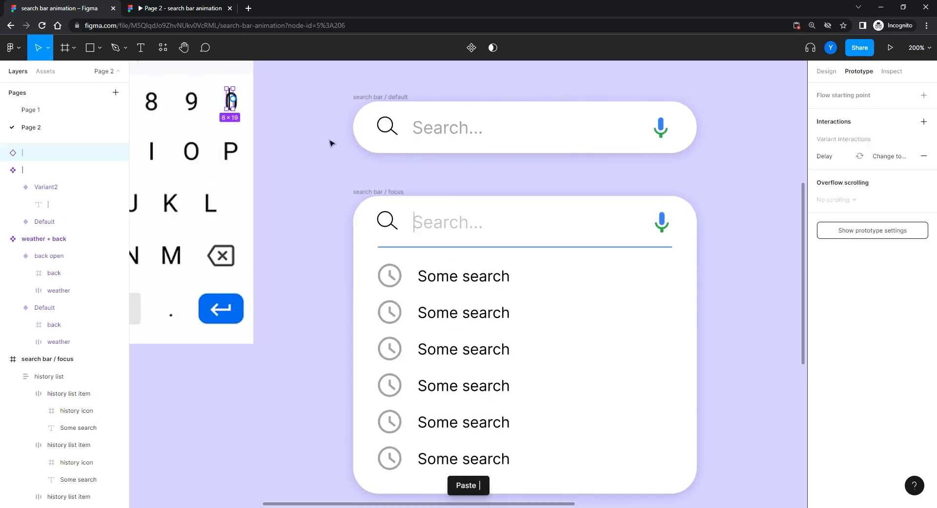
key(ctrl+z)
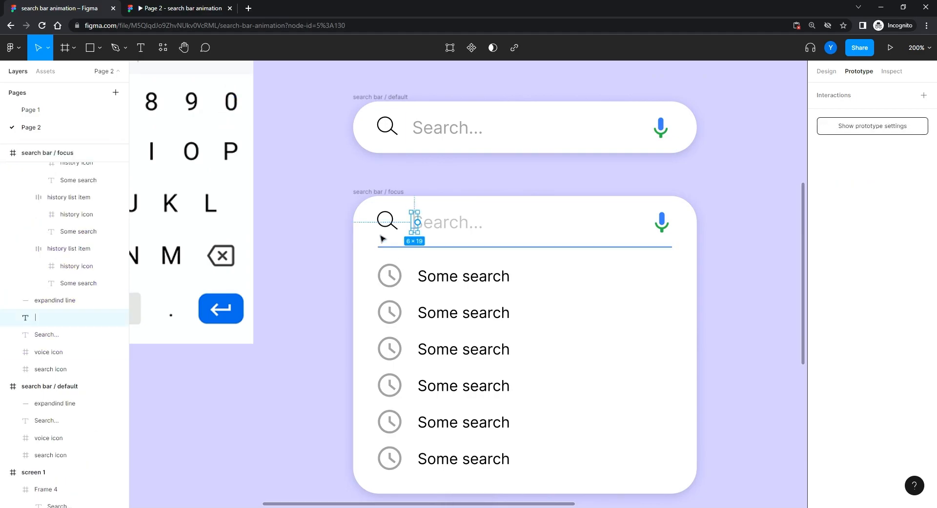
Replace the grey "|" text in the original search bar / focus frame with the copied cursor component
click(362, 207)
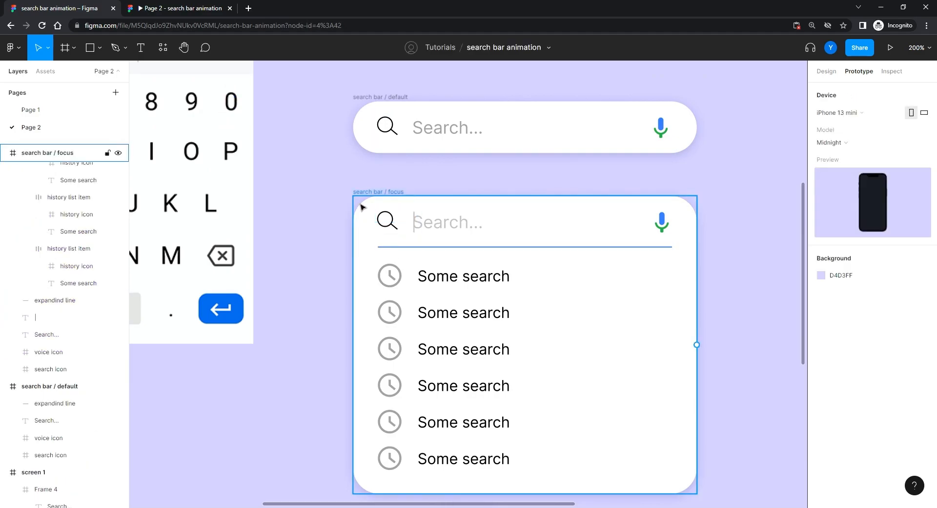
click(412, 236)
right_click(412, 232)
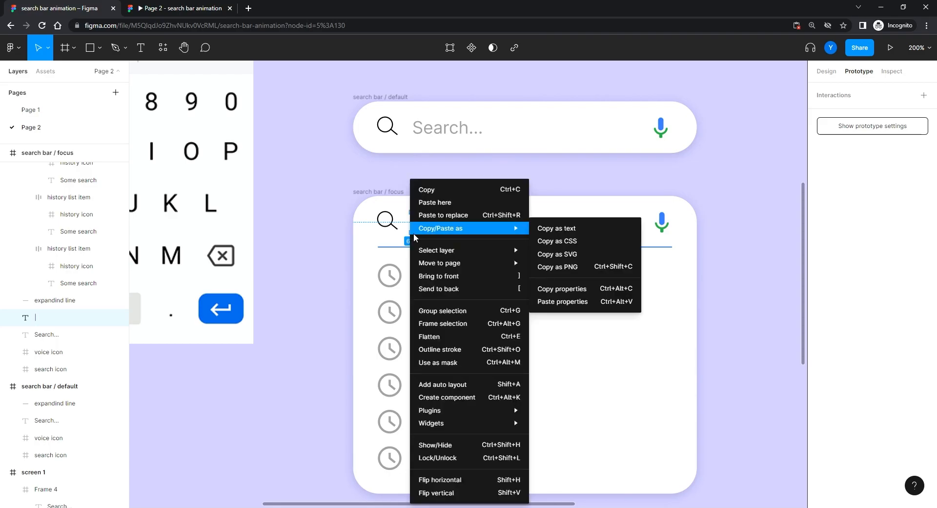
key(Escape)
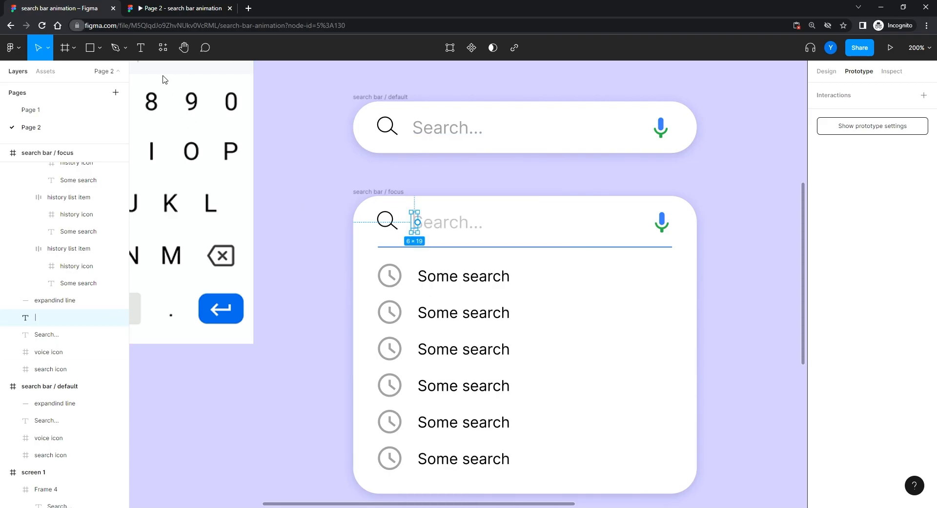
key(ctrl+shift+r)
click(299, 166)
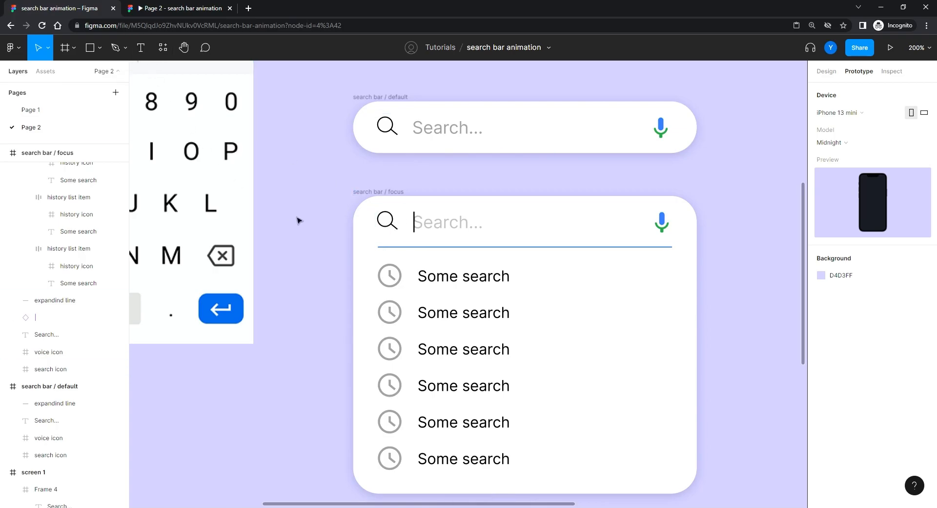
Replace the "Search..." placeholder text in the lower search bar / focus frame with "Som"
key(ctrl+minus)
drag(343, 335, 280, 232)
drag(303, 316, 375, 234)
key(ctrl+plus)
drag(339, 204, 275, 264)
click(371, 201)
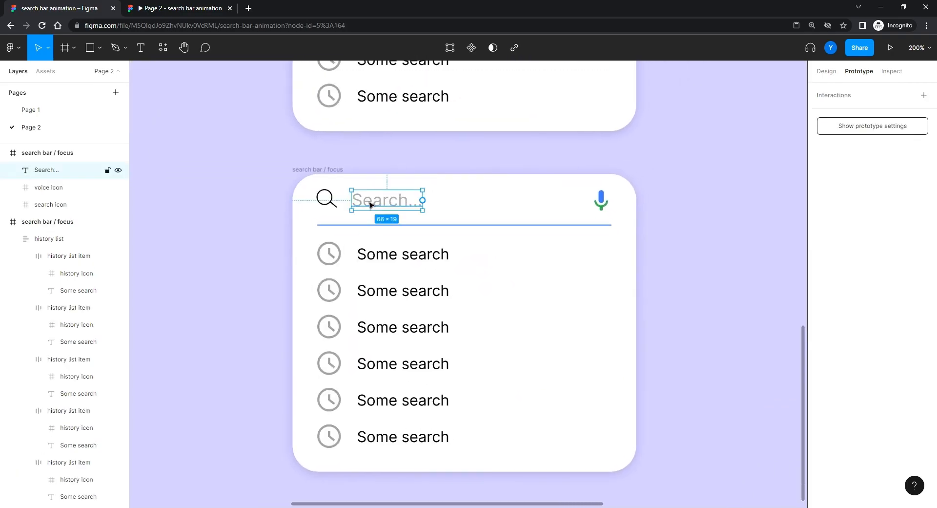
double_click(363, 198)
text(Som)
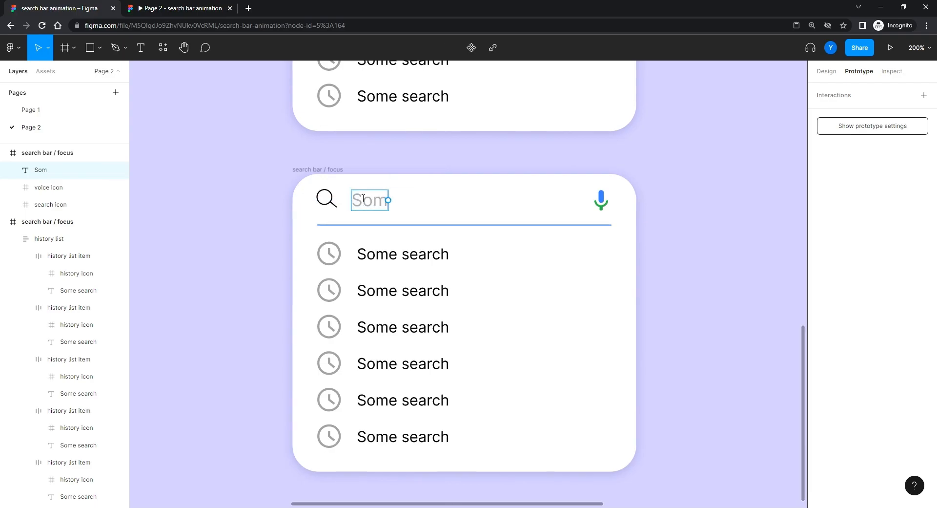
Set the fill colour of the "Som" text to black, 000000
click(825, 72)
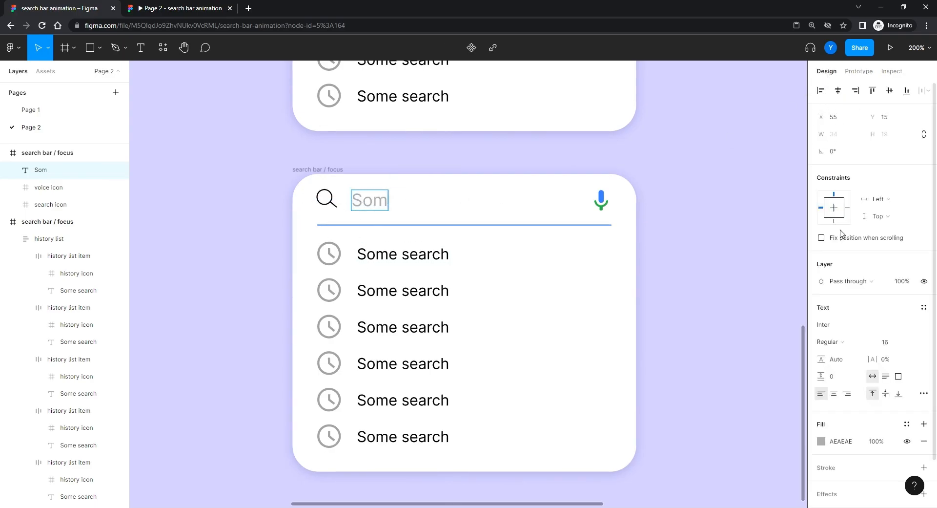
click(821, 441)
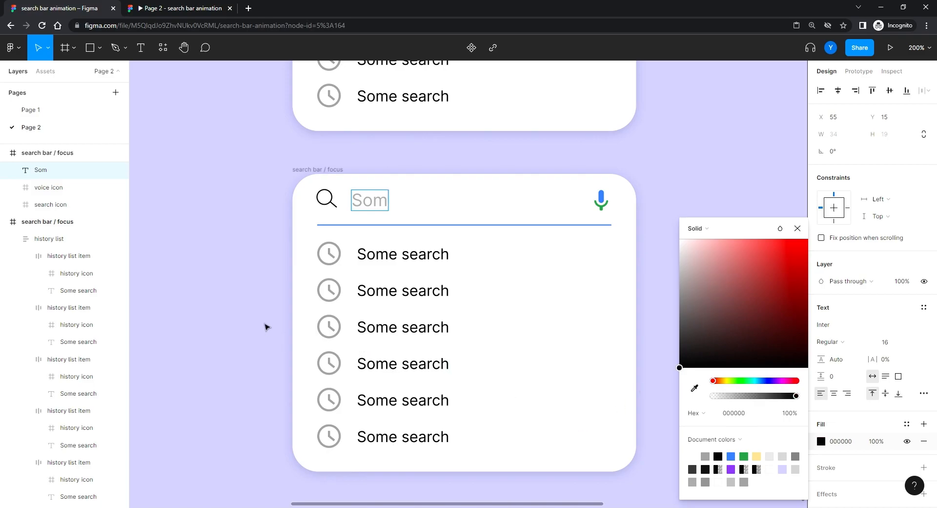
click(734, 299)
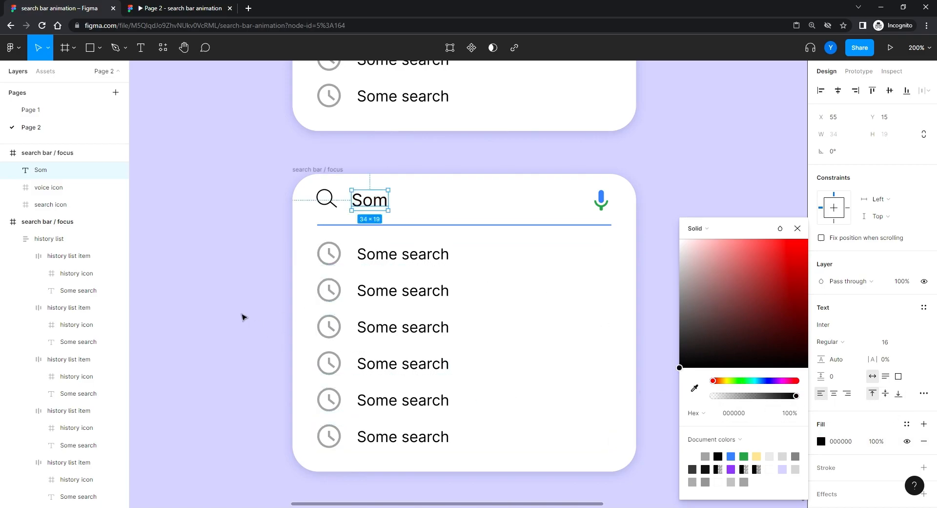
click(248, 317)
Set the "e search" part of the first history item in the lower frame to grey 909090
ctrl+click(395, 265)
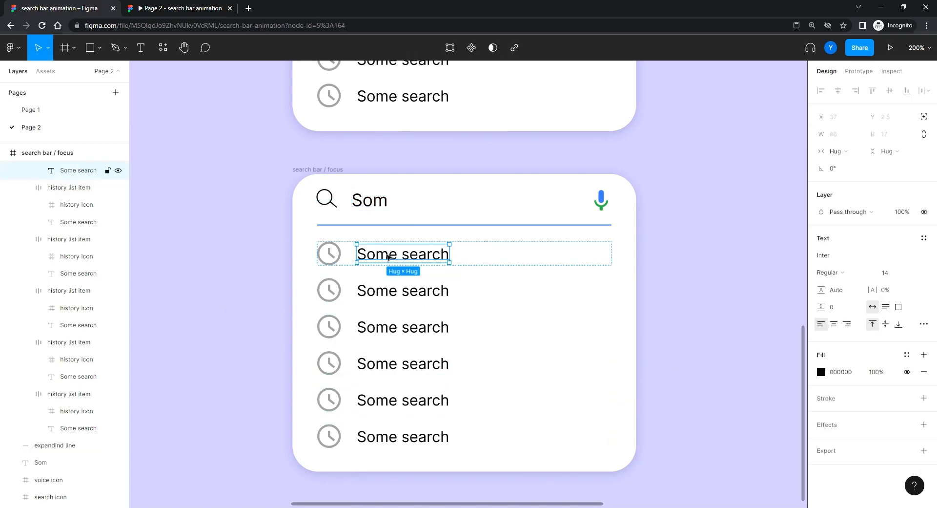
double_click(386, 254)
drag(389, 255, 496, 255)
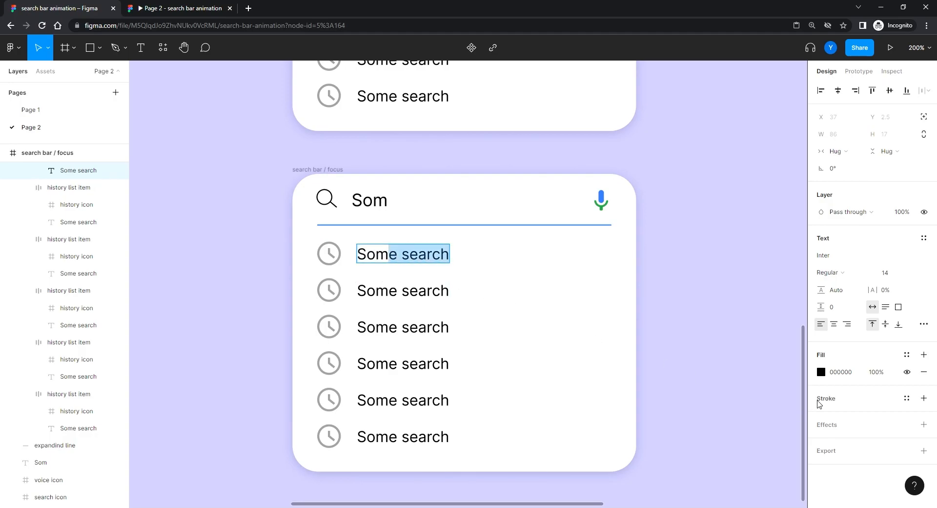
click(821, 373)
drag(716, 328, 597, 303)
Change the second history item in the lower frame to "Some other day"
click(413, 293)
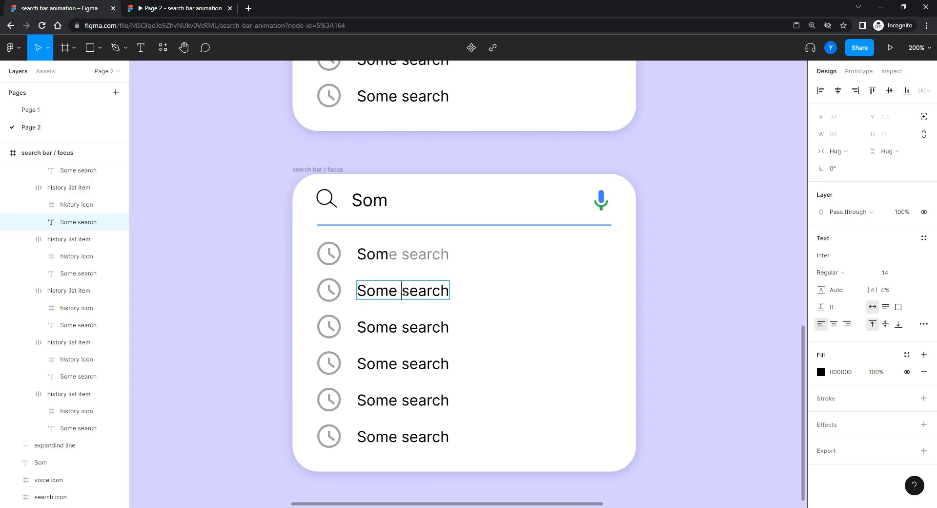
double_click(404, 292)
text(other day)
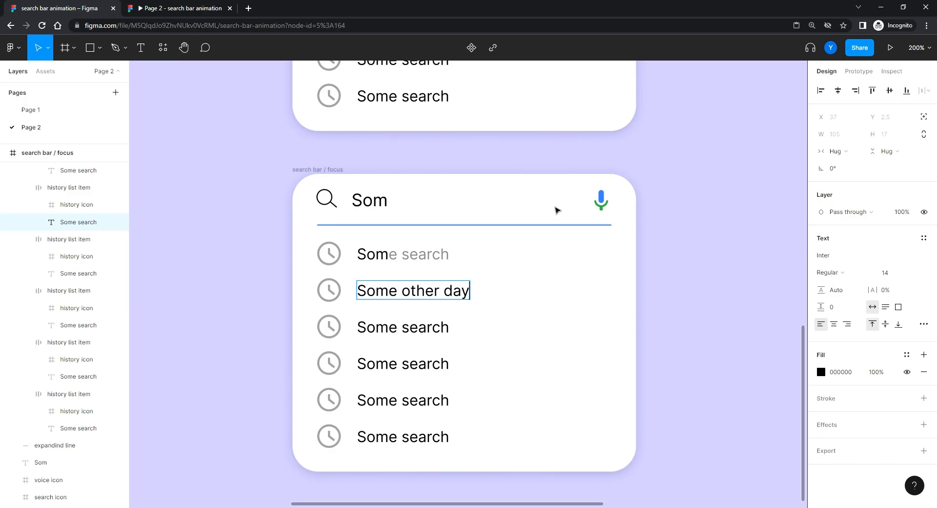
Check the first history item's grey and set the "e other day" part of the second item to 909090
drag(391, 291, 542, 308)
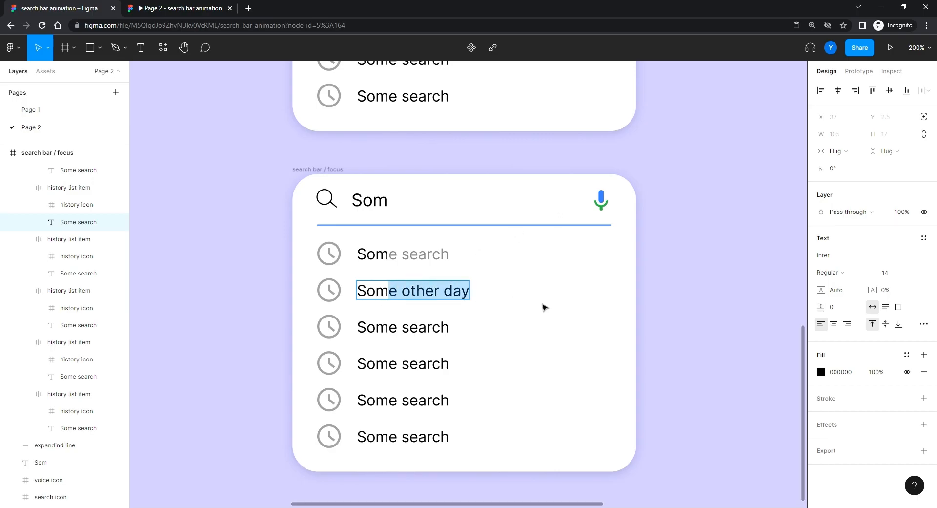
double_click(425, 254)
double_click(425, 253)
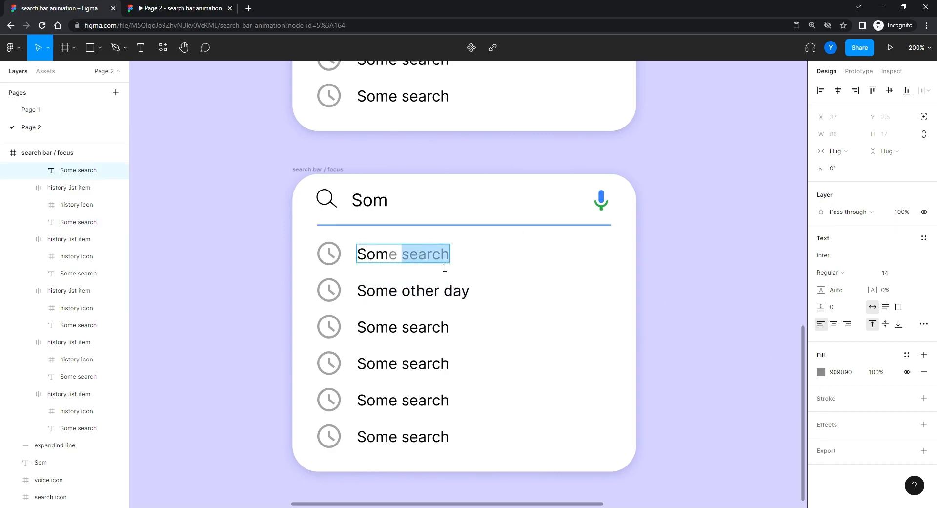
click(840, 372)
click(412, 291)
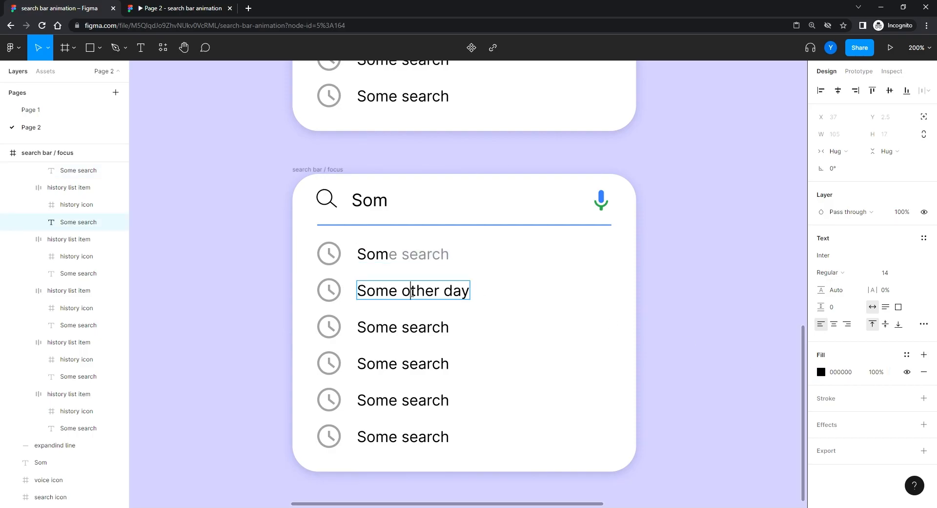
drag(389, 291, 730, 364)
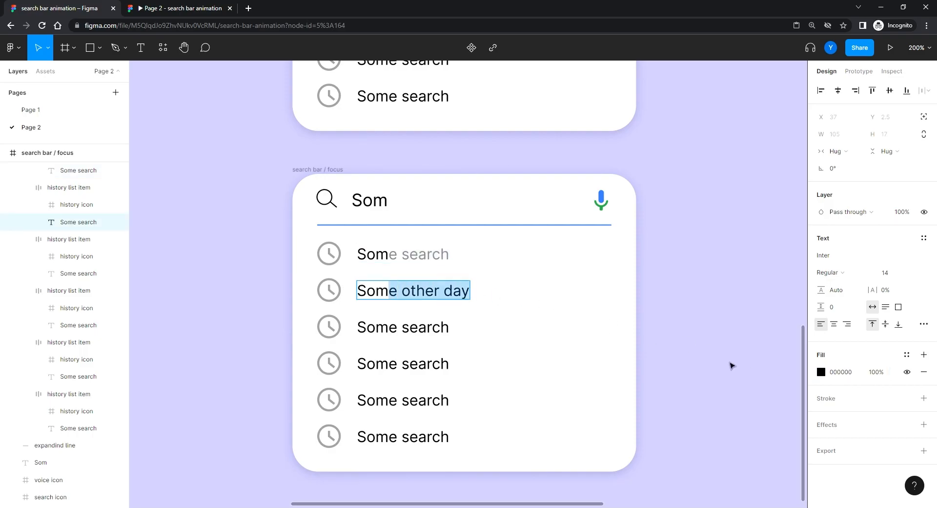
click(840, 371)
text(90)
key(Return)
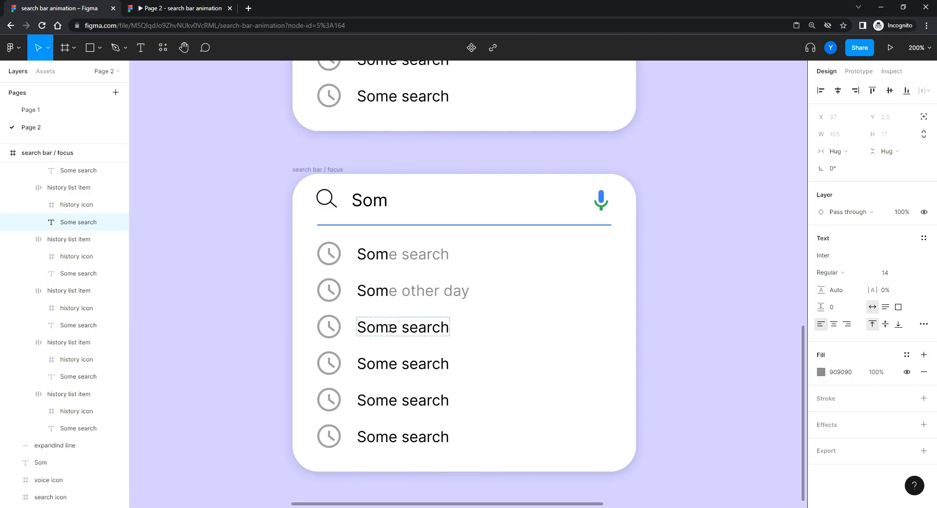
Change the third history item in the lower frame to "Somewhere in the ocean"
drag(389, 328, 462, 328)
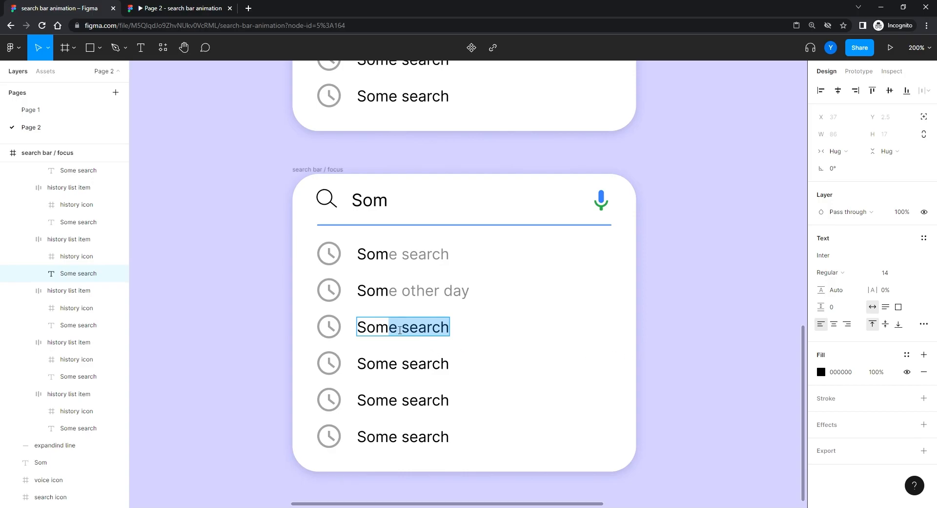
click(402, 329)
drag(398, 328, 494, 333)
text(whre)
key(BackSpace)
key(BackSpace)
text(ere)
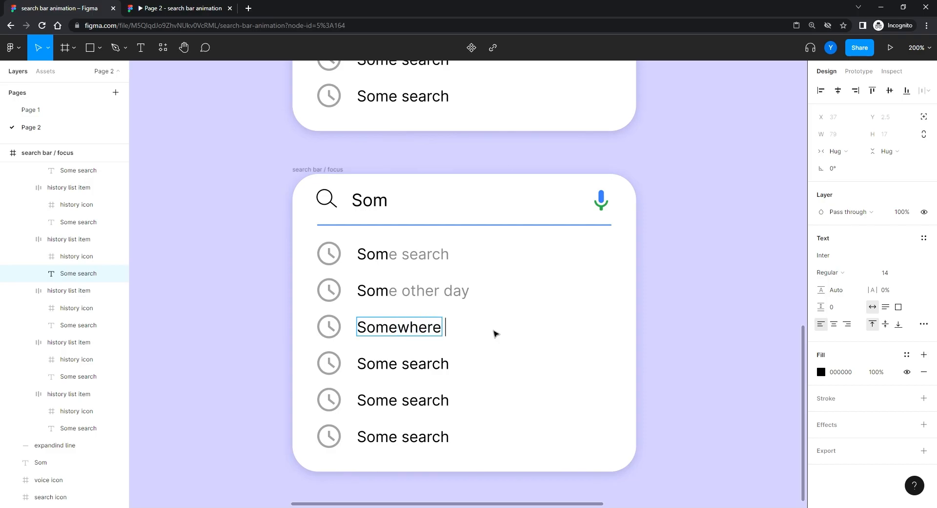
text( in the o)
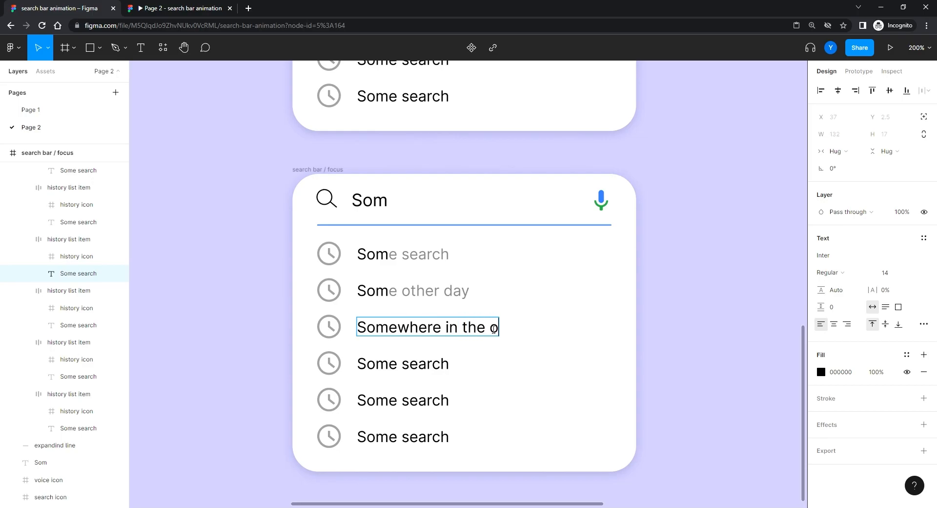
text(cean)
Set the "ewhere in the ocean" part of the third history item to grey 909090
drag(391, 329, 751, 360)
click(840, 372)
text(90)
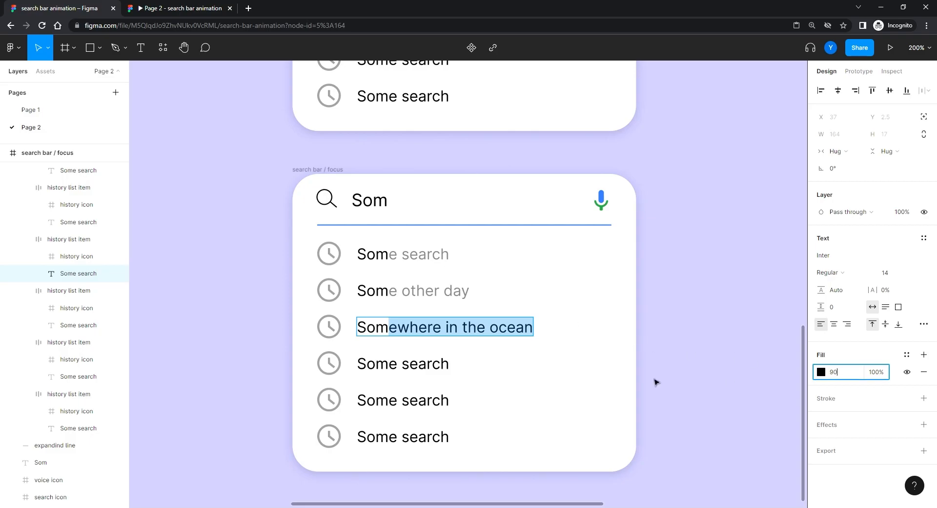
text(909090)
key(Return)
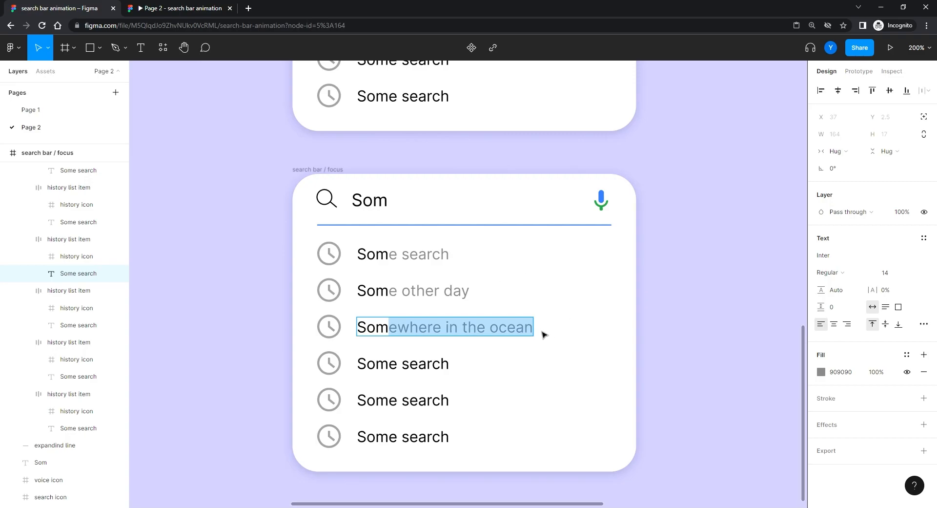
scroll(480, 314, down, 1)
key(Escape)
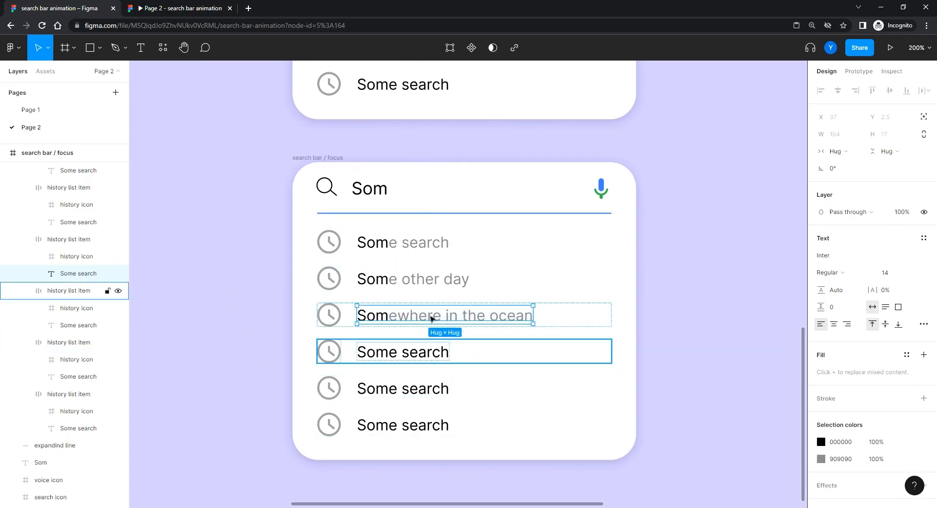
double_click(396, 359)
double_click(396, 359)
drag(390, 356, 554, 363)
click(840, 372)
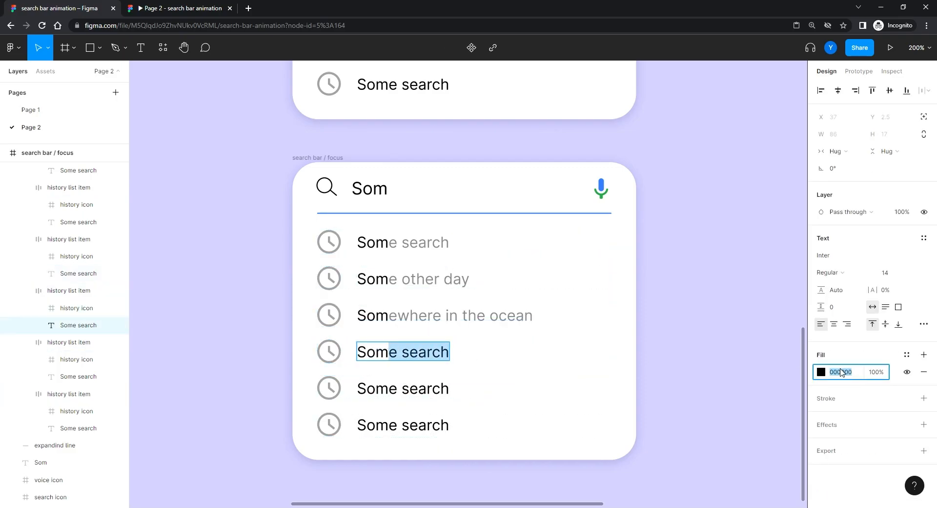
text(909)
Take the grey value 909090 from the third history item and apply it to "e search" in the fourth item
double_click(444, 315)
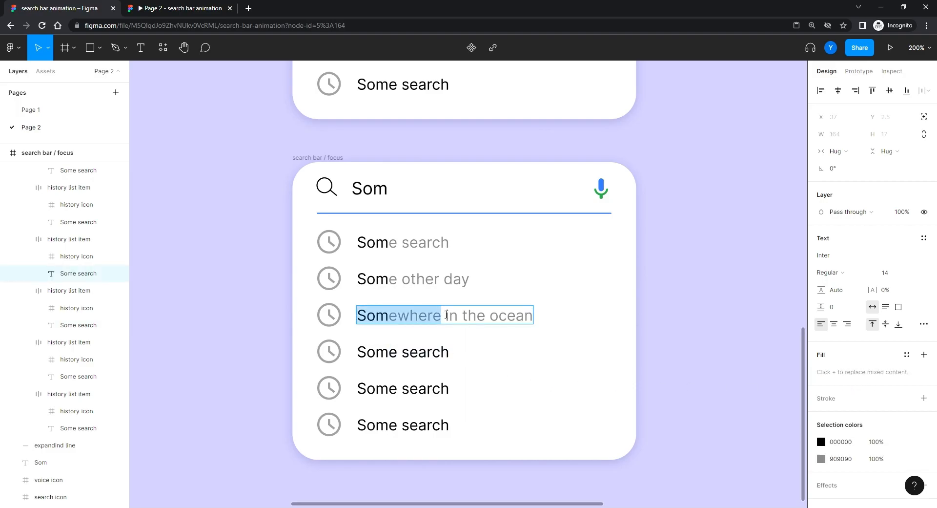
drag(446, 315, 475, 318)
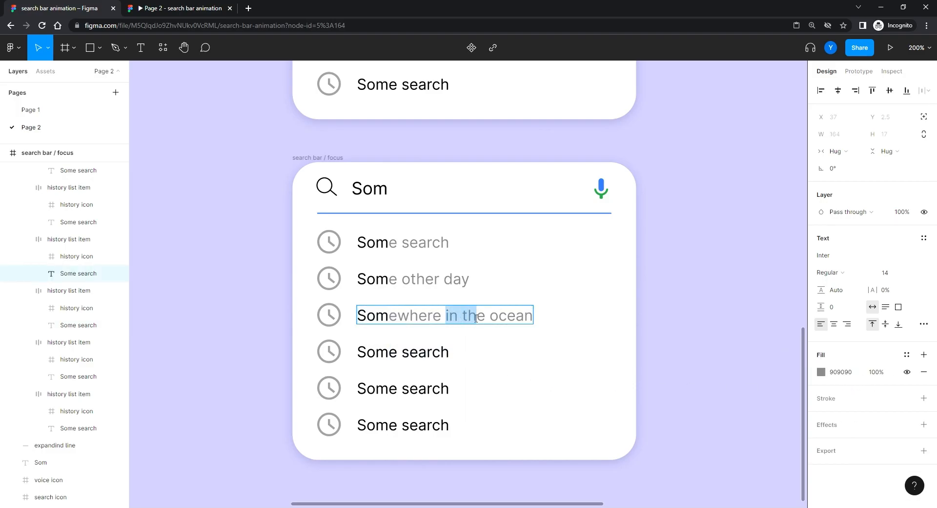
click(841, 373)
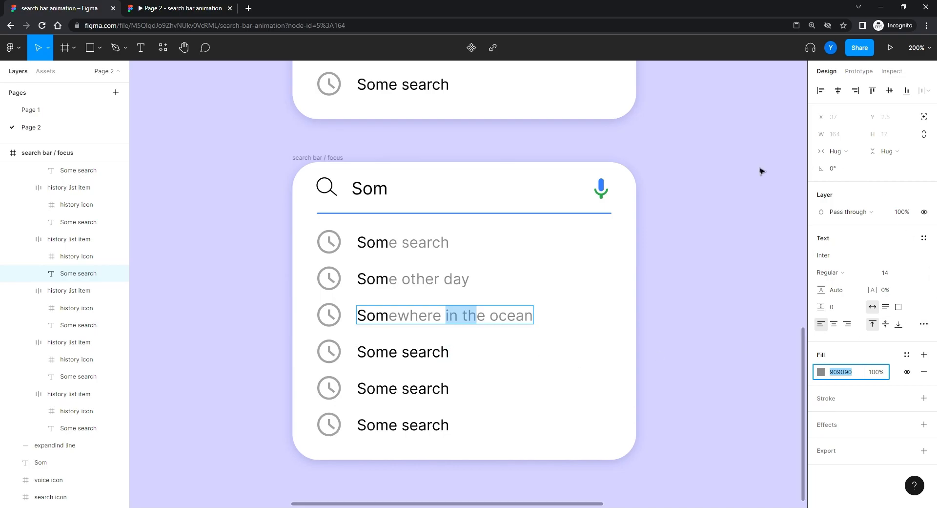
drag(388, 352, 644, 402)
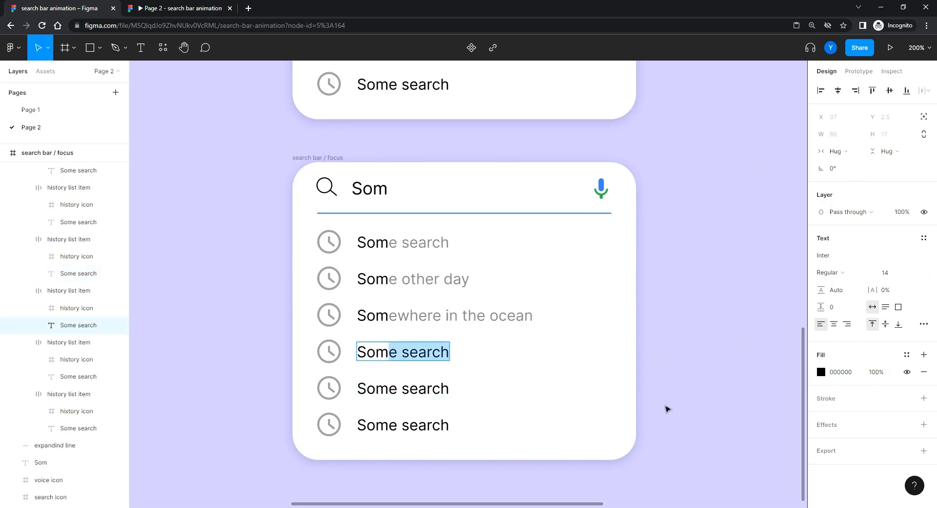
click(835, 374)
text(909090)
key(Return)
drag(389, 388, 477, 390)
text(909090)
key(Return)
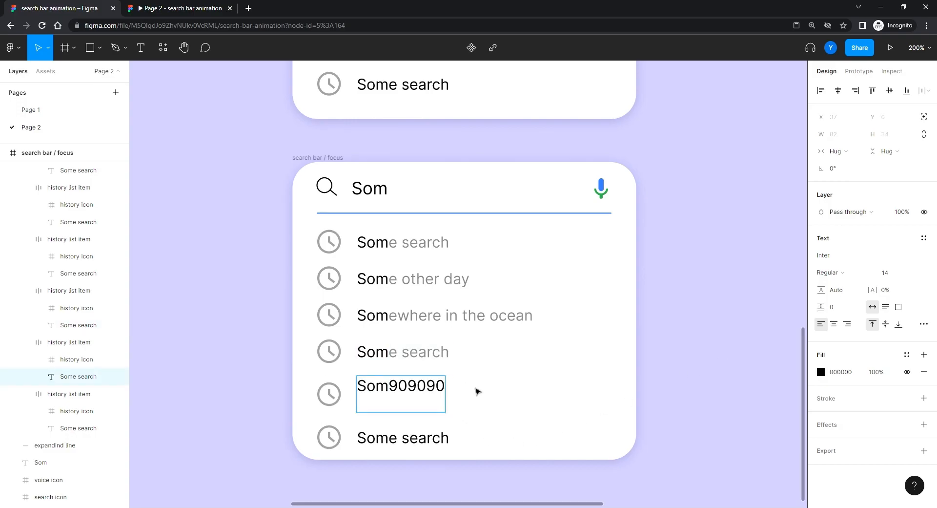
key(ctrl+z)
key(ctrl+z)
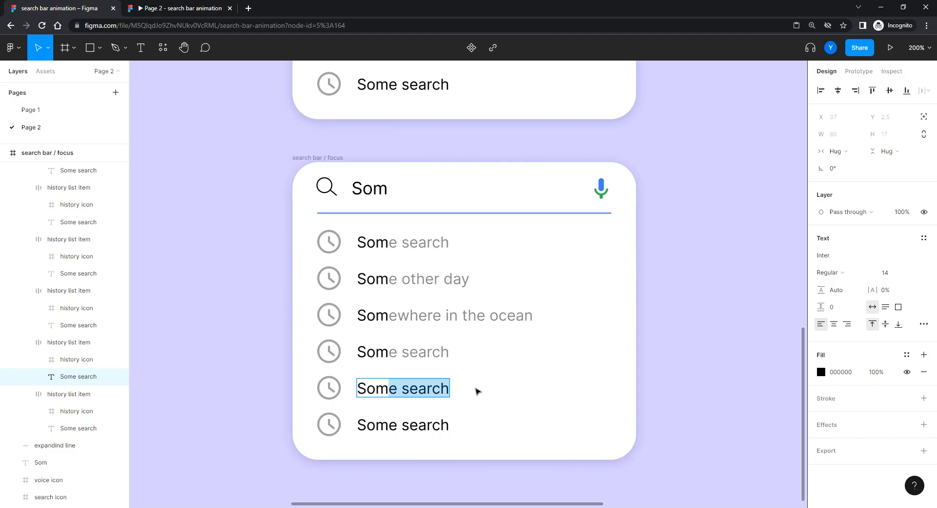
Set the "e search" part of the fifth history item to grey 909090
click(846, 372)
text(909090)
key(Return)
Set the "e search" part of the sixth history item to grey 909090 and deselect the text
click(416, 424)
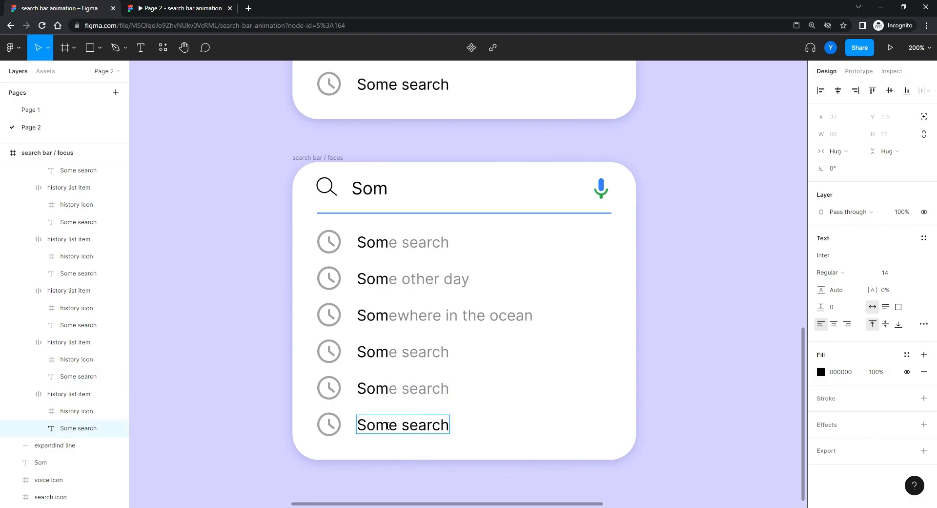
drag(390, 424, 680, 429)
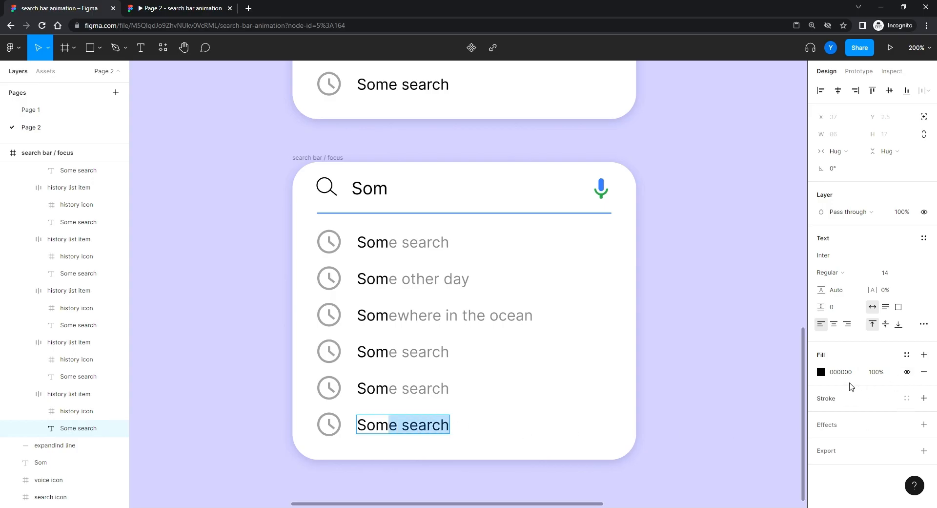
click(851, 374)
text(909090)
key(Return)
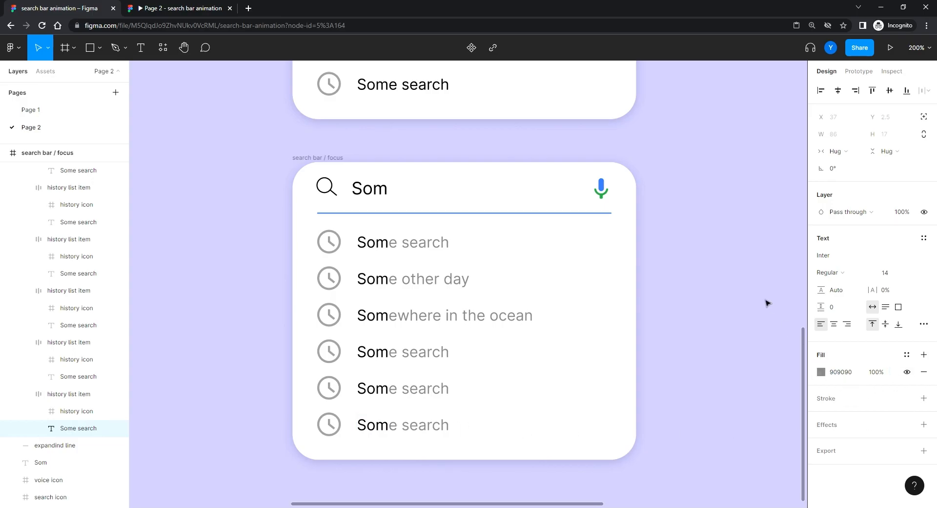
key(Escape)
key(Escape)
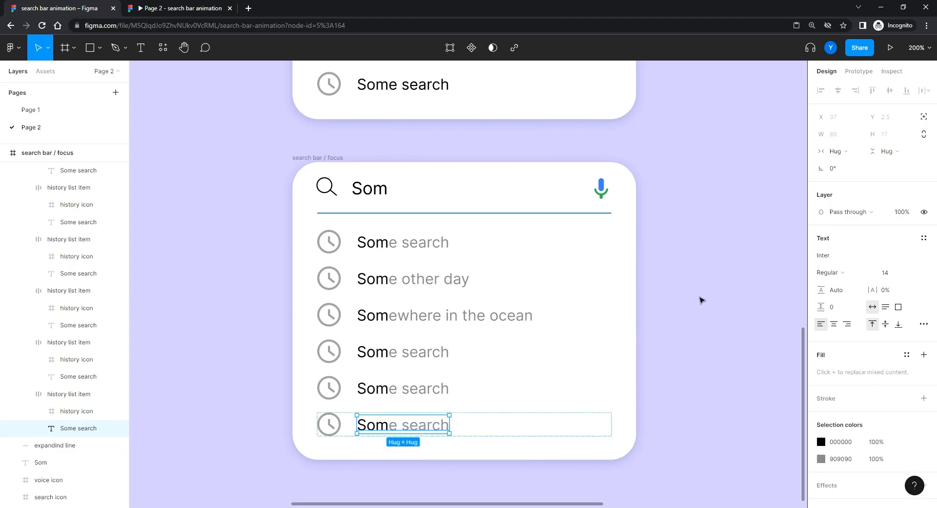
click(702, 299)
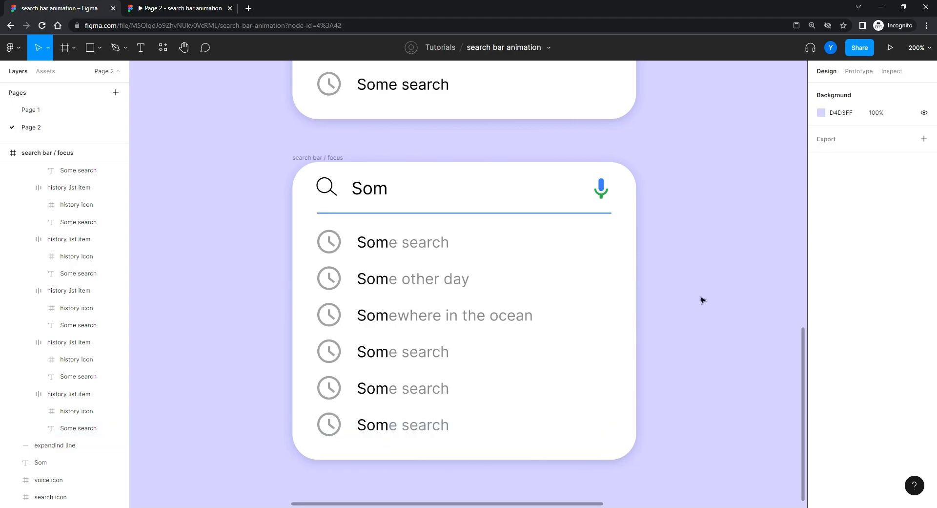
Rename the third search bar frame, the one with the "Som" text, to "search bar / auotcomplete"
key(ctrl+minus)
drag(607, 226, 515, 279)
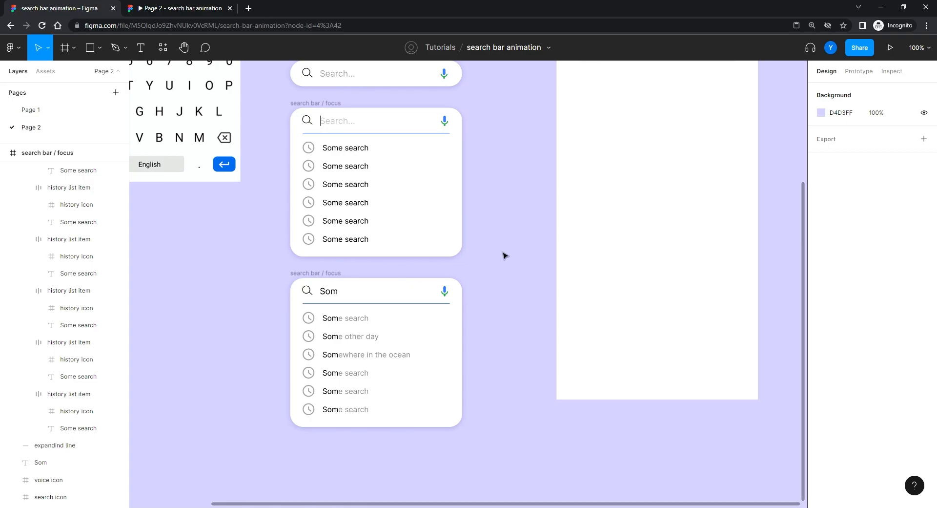
key(ctrl+minus)
key(ctrl+plus)
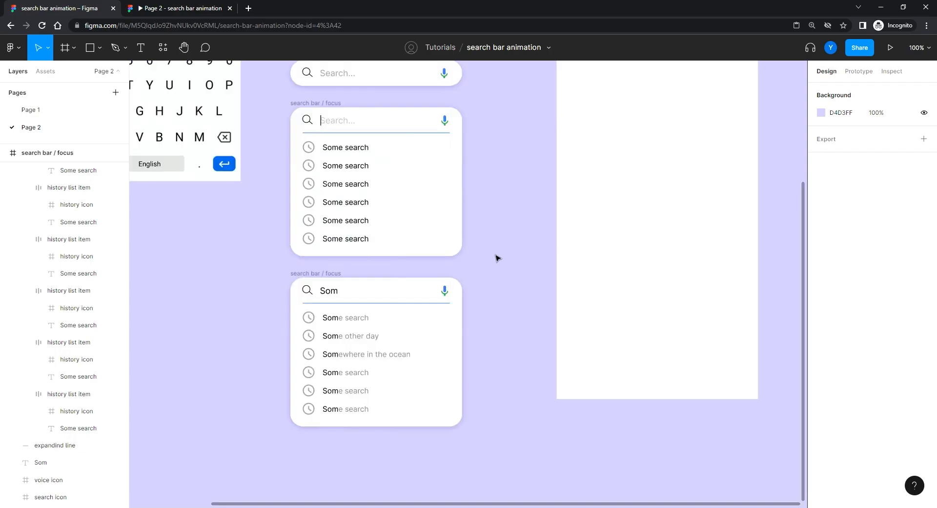
click(306, 272)
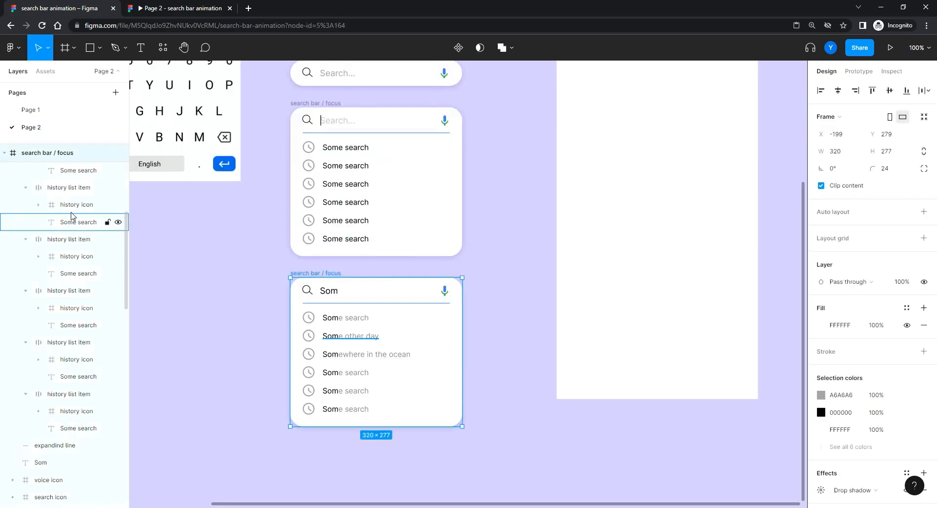
double_click(71, 158)
double_click(68, 155)
text(autocomplete)
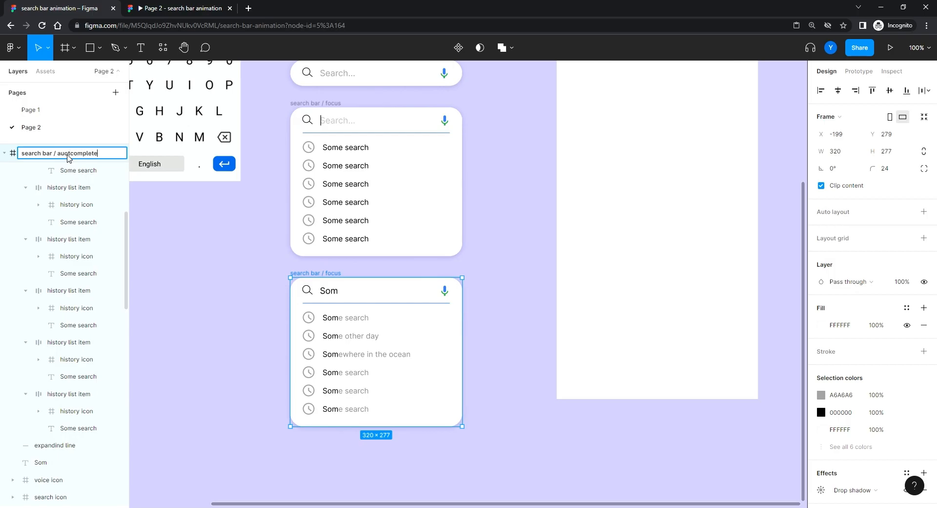
key(Return)
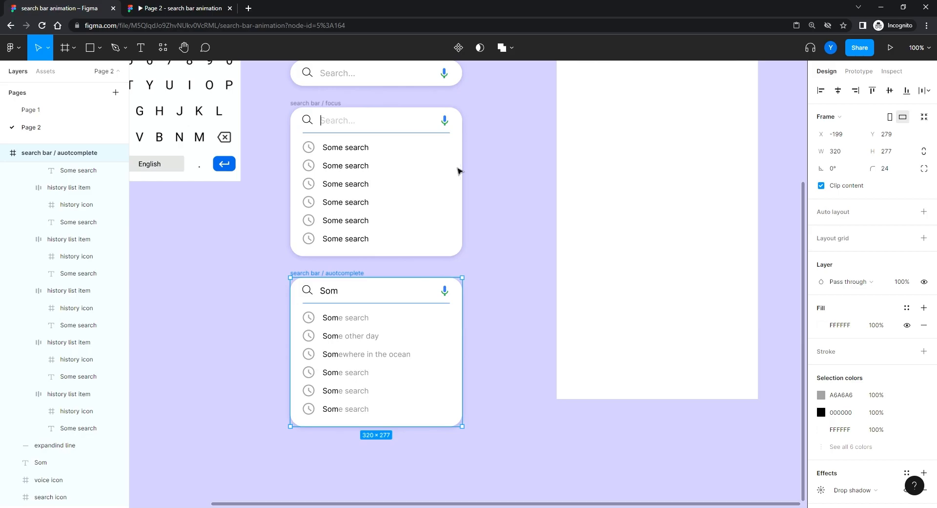
Combine the default, focus and auotcomplete search bar frames into one component set
scroll(459, 171, up, 2)
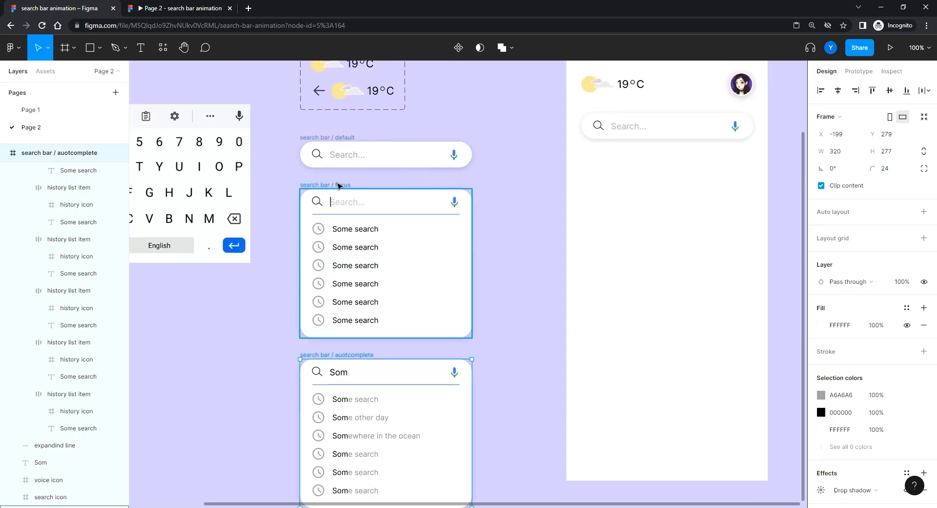
click(532, 231)
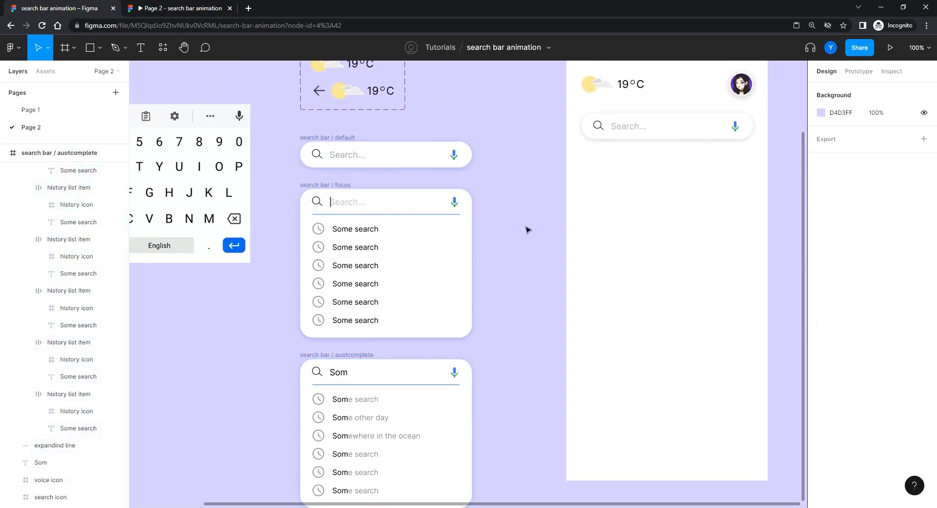
scroll(488, 219, down, 2)
scroll(498, 191, up, 1)
drag(500, 76, 282, 483)
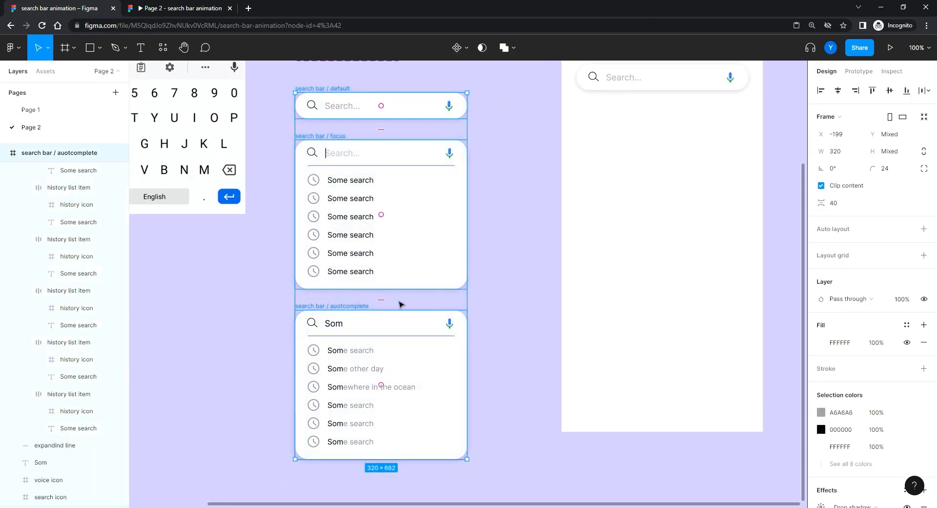
click(463, 48)
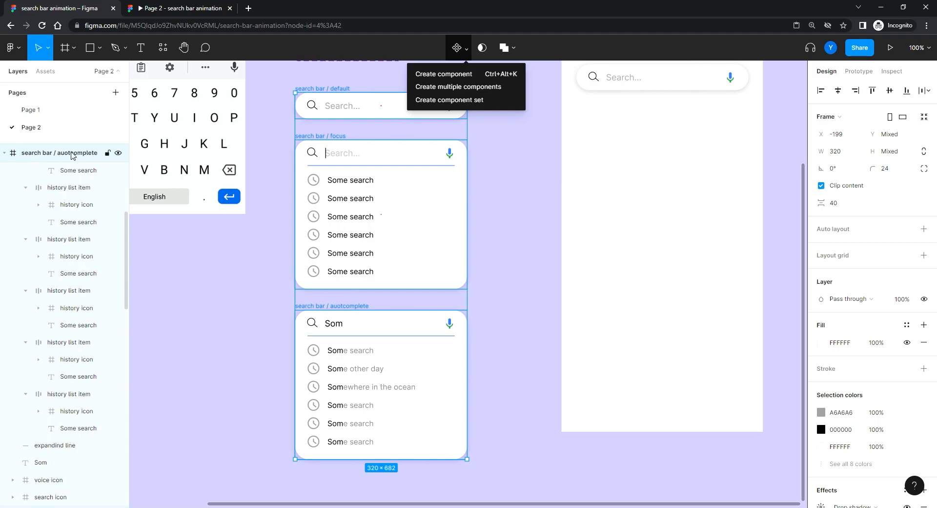
click(448, 99)
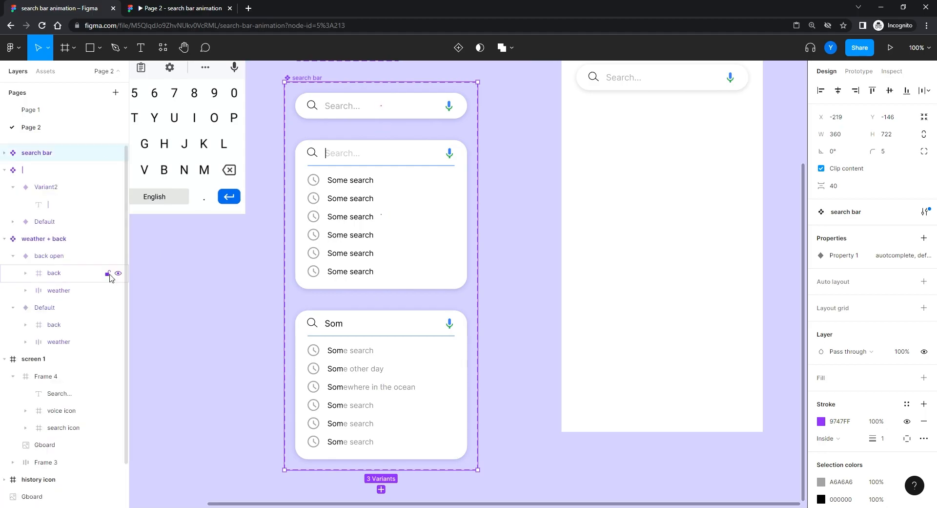
Tidy the layer list by collapsing the cursor component and the individual variants inside the search bar set
click(4, 170)
click(5, 154)
click(13, 170)
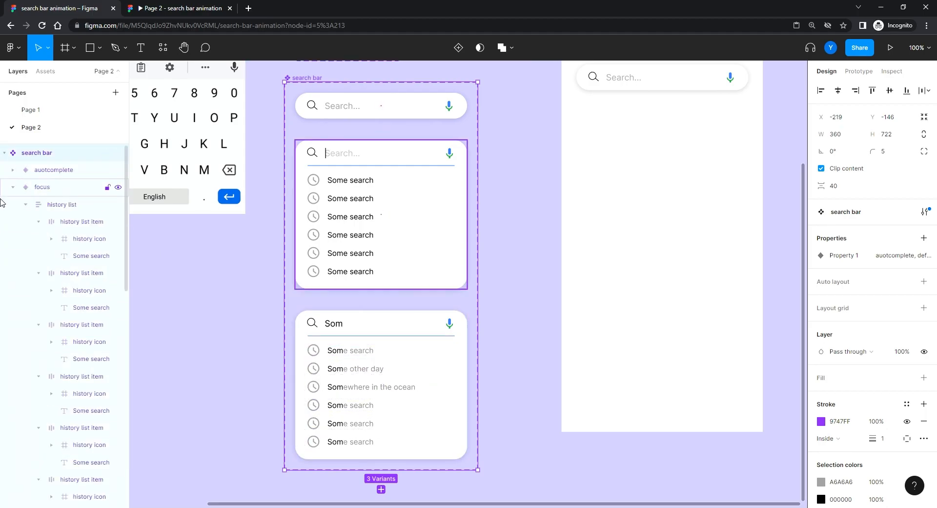
click(14, 187)
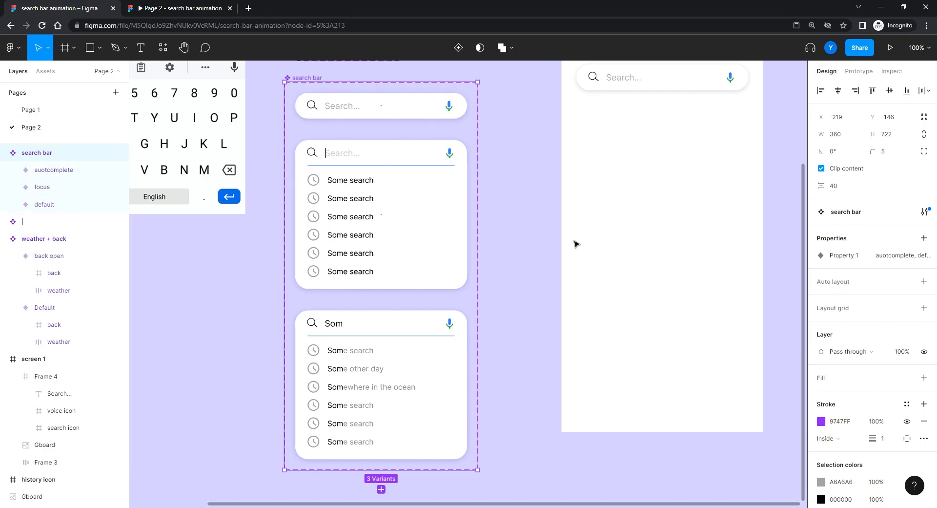
Replace the search bar frame on screen 1 with a copy of the search bar component's default variant
click(542, 243)
scroll(498, 256, up, 2)
scroll(498, 257, right, 2)
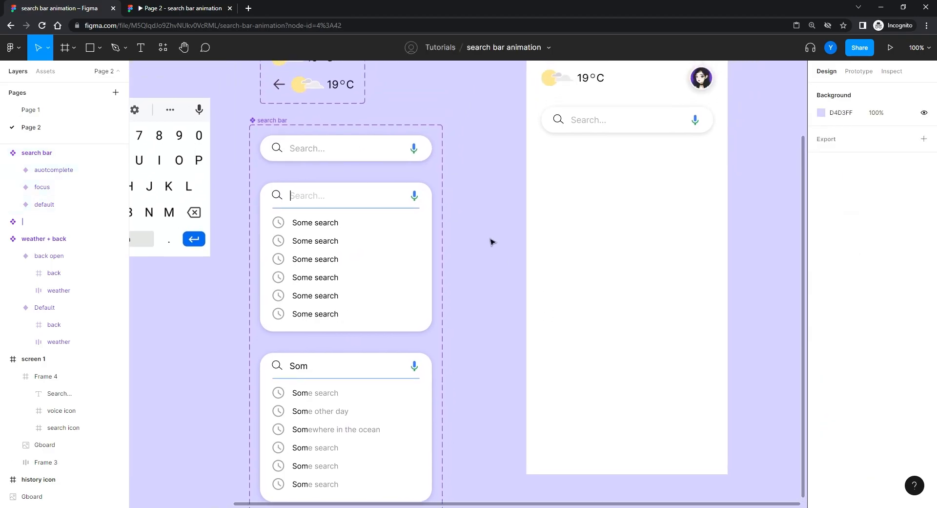
click(364, 155)
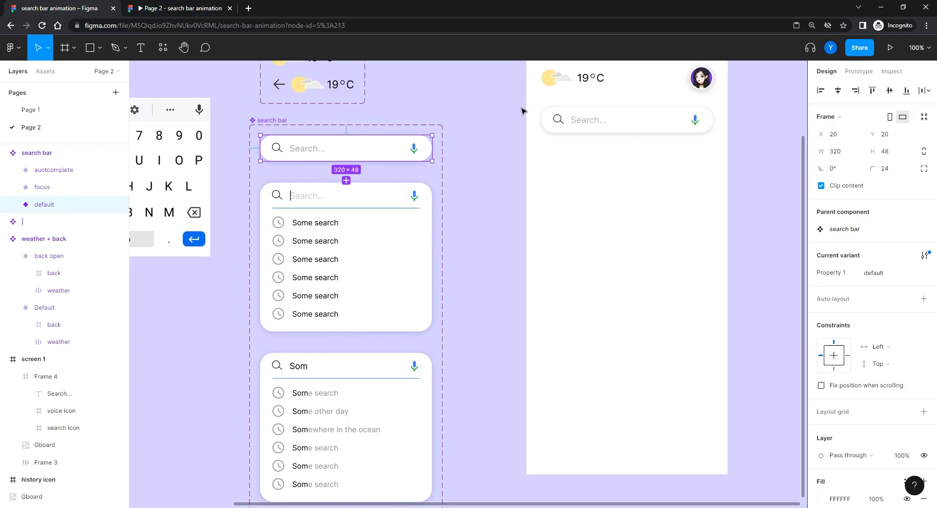
right_click(627, 122)
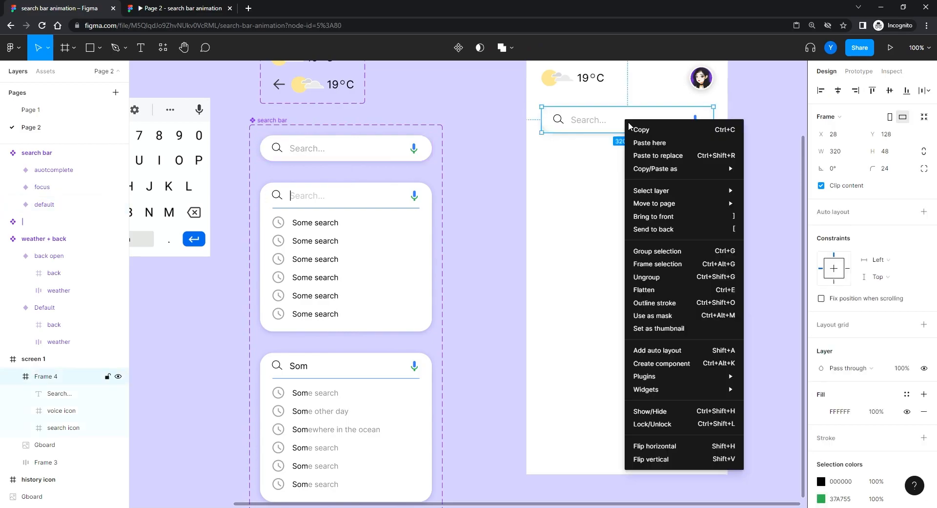
click(656, 155)
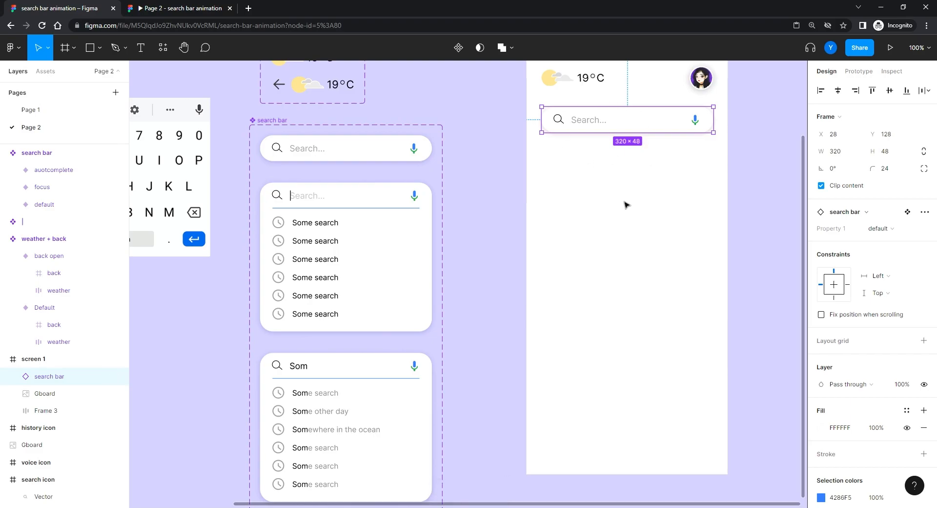
Duplicate screen 1 and move the copy further right to widen the gap between the two screens
drag(624, 202, 528, 262)
click(436, 94)
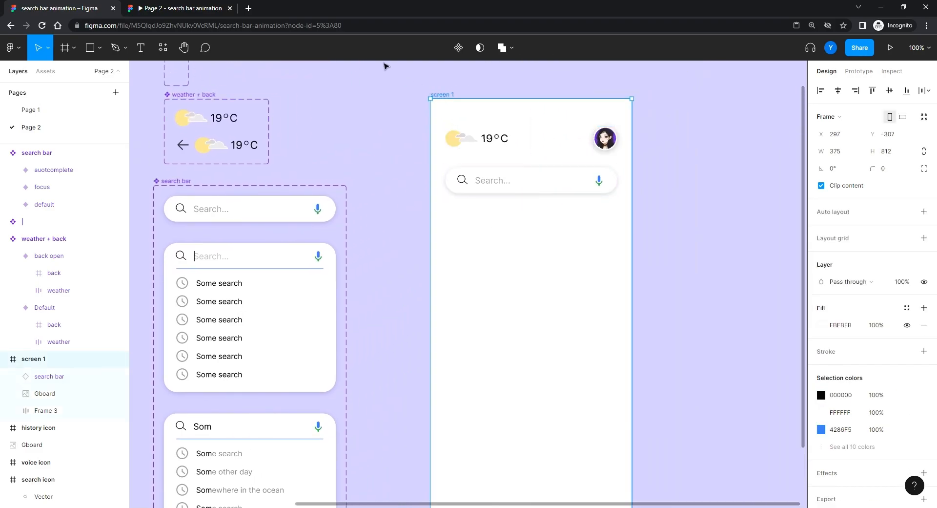
key(ctrl+d)
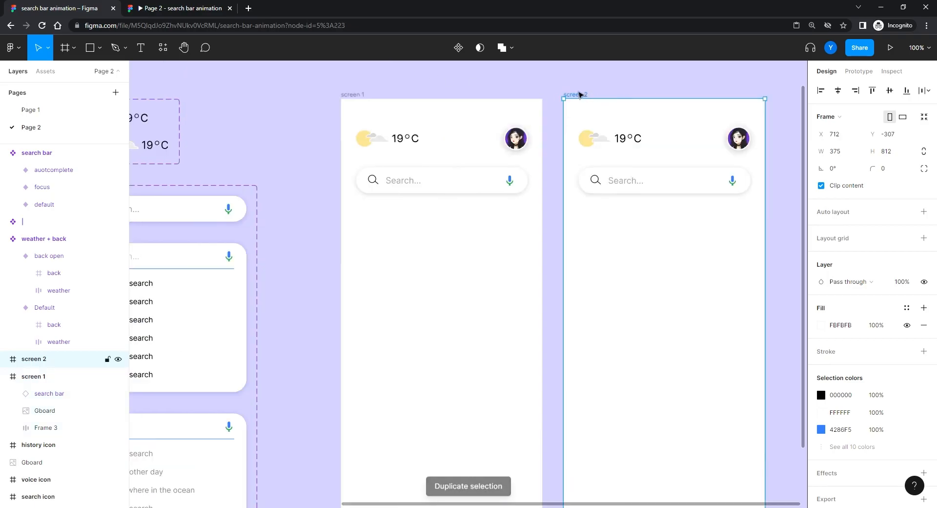
drag(573, 95, 603, 103)
click(556, 200)
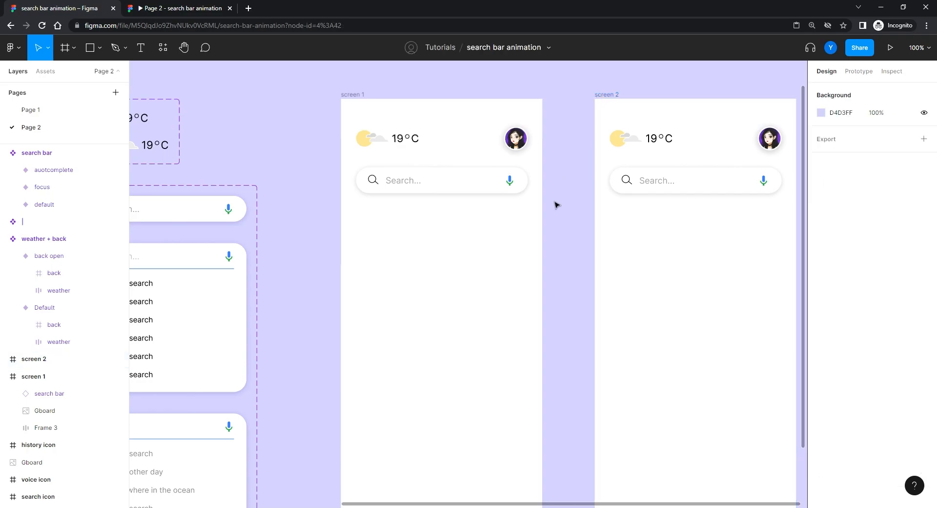
Draw a diagonal line about 11.5 × 11.5 px just left of the microphone icon in the auotcomplete variant with the Pen tool
key(ctrl+minus)
drag(505, 306, 538, 282)
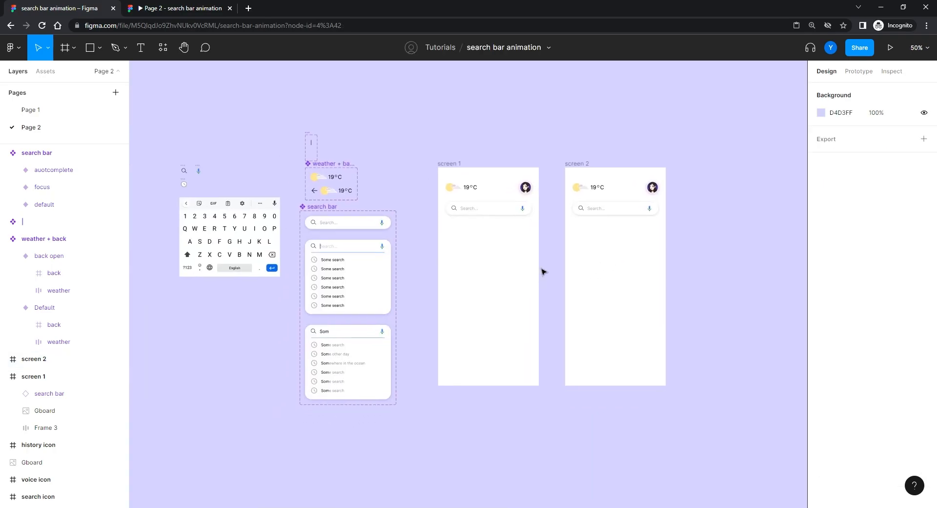
drag(449, 329, 499, 292)
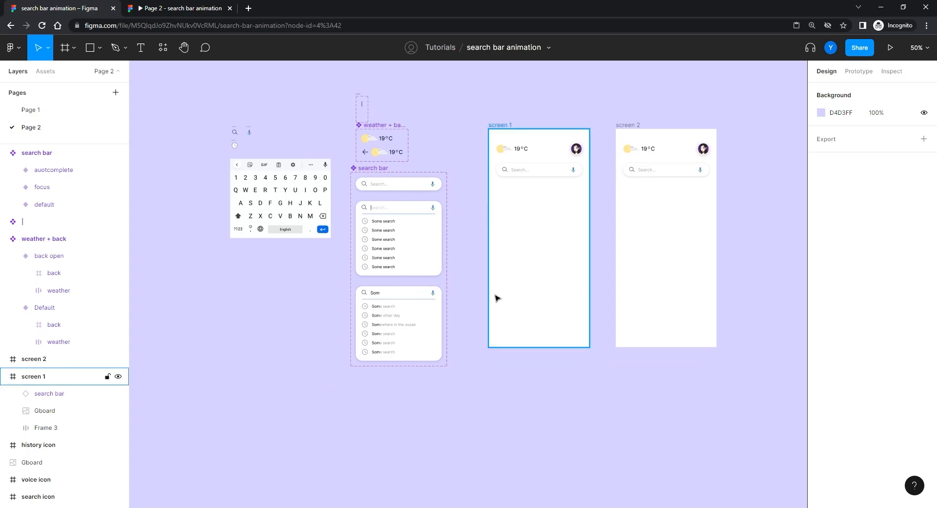
key(ctrl+plus)
drag(428, 304, 522, 298)
key(ctrl+plus)
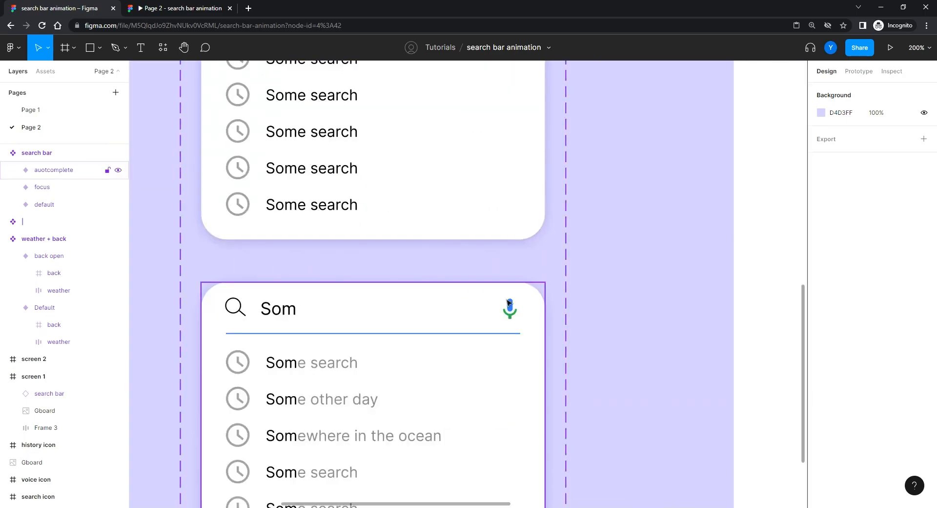
drag(402, 312, 450, 223)
key(p)
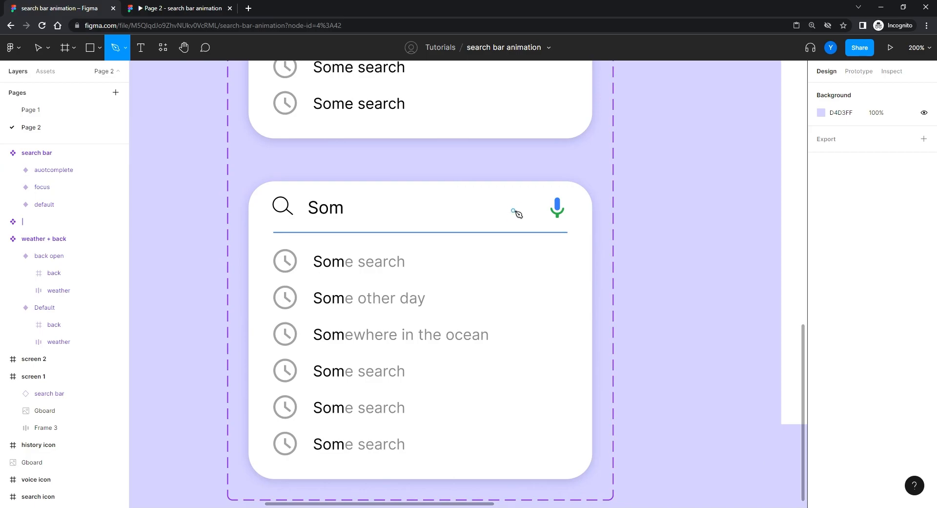
click(535, 200)
click(521, 215)
key(Escape)
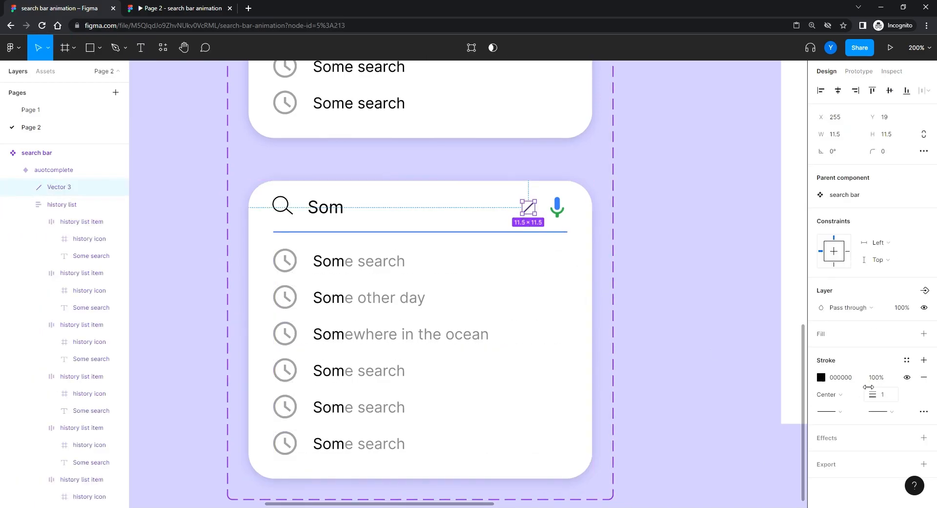
Set the diagonal line's stroke to grey 939393 with a thickness of 2
click(820, 377)
mouse_move(723, 345)
mouse_down()
mouse_move(623, 322)
mouse_move(617, 294)
mouse_up()
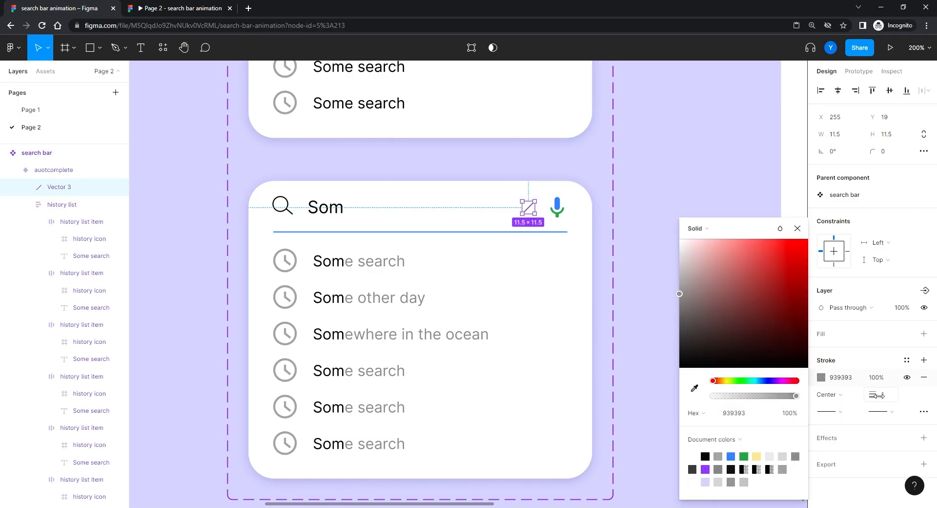
click(537, 296)
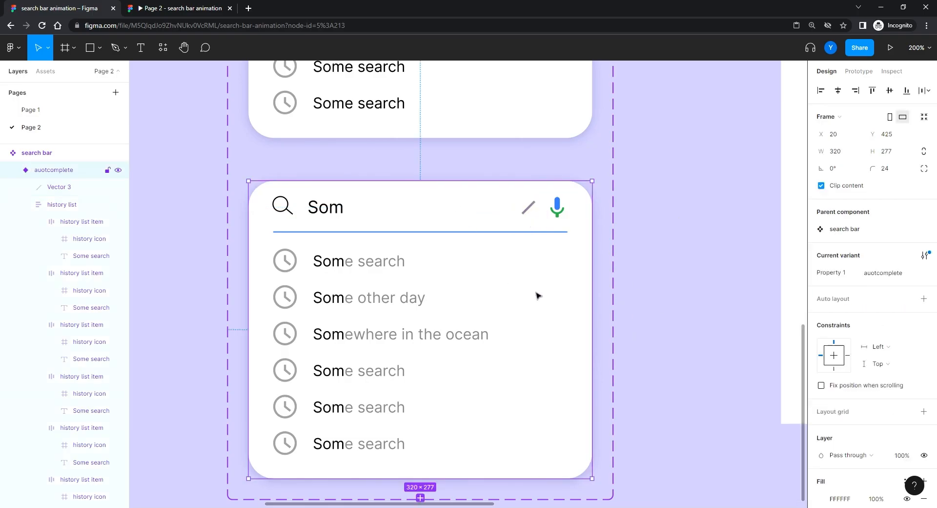
Duplicate the diagonal line, flip the copy horizontally to form a cross, and flatten both lines into one vector
click(527, 211)
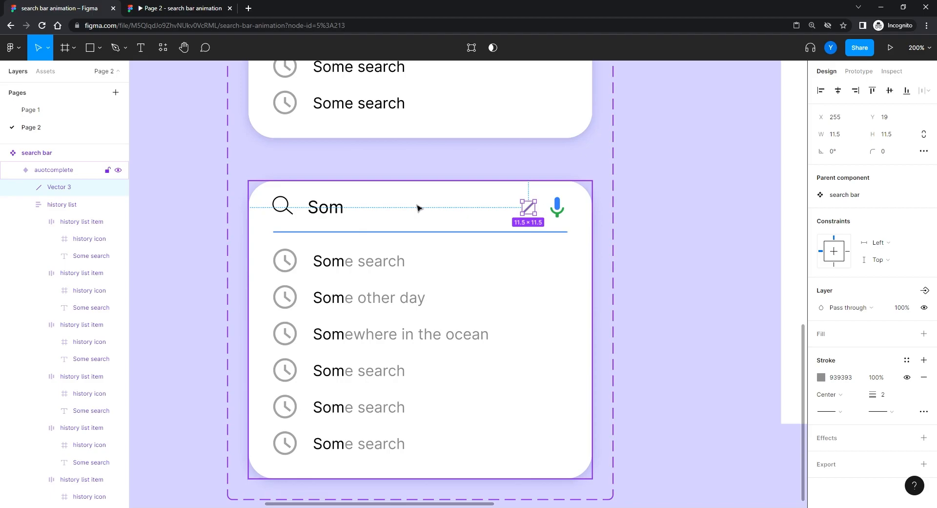
key(ctrl+d)
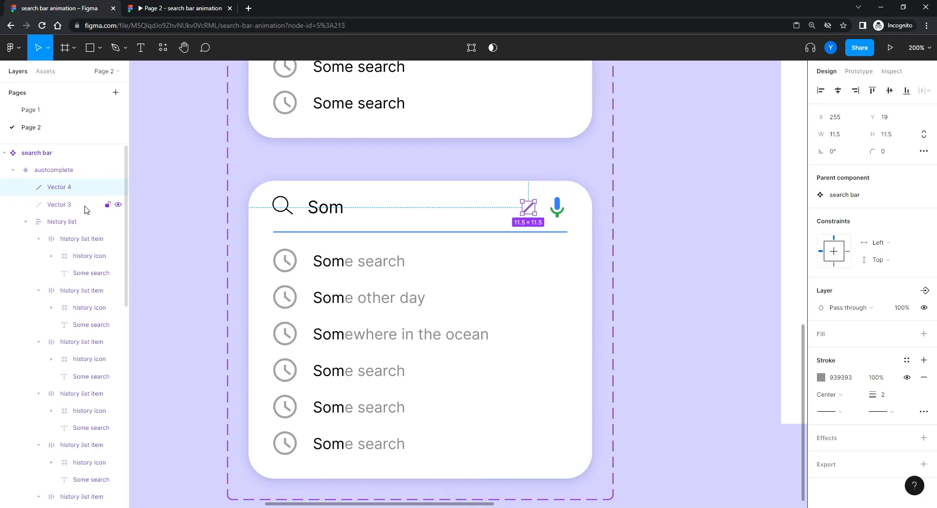
key(shift+h)
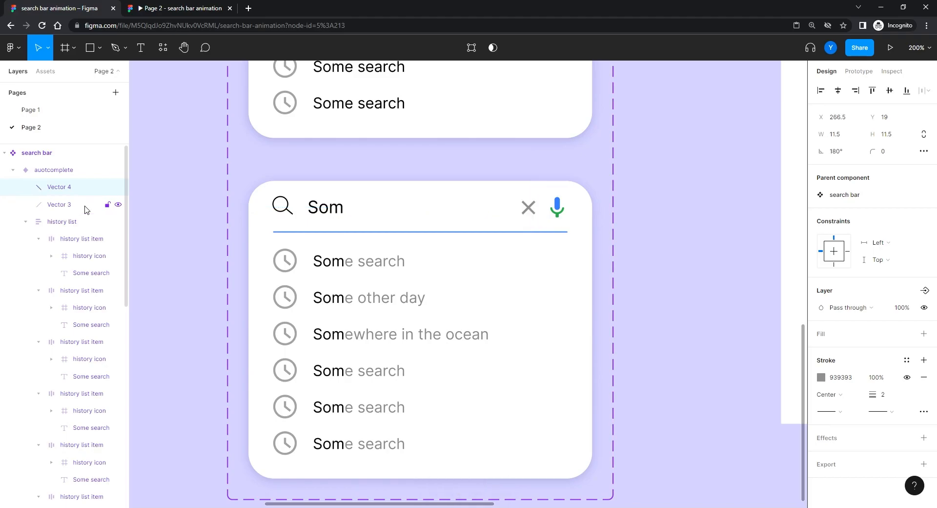
shift+click(55, 204)
right_click(54, 203)
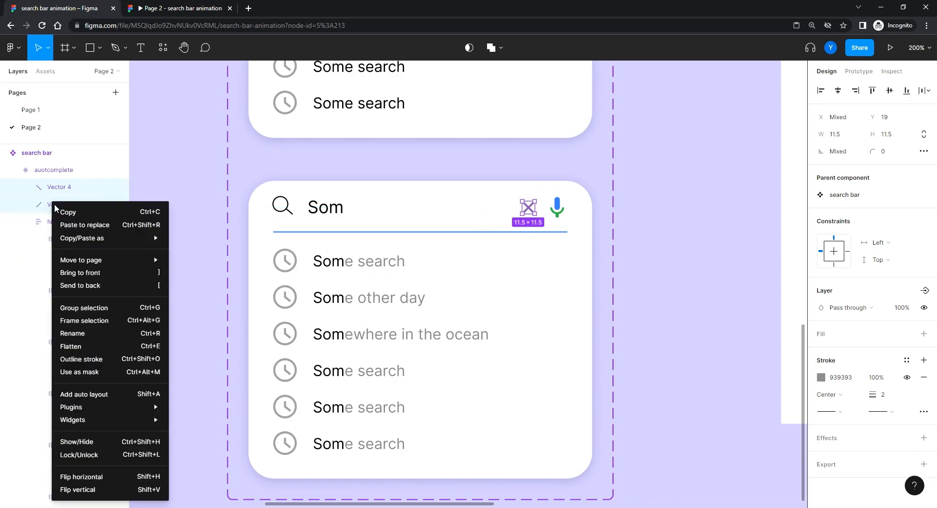
click(69, 346)
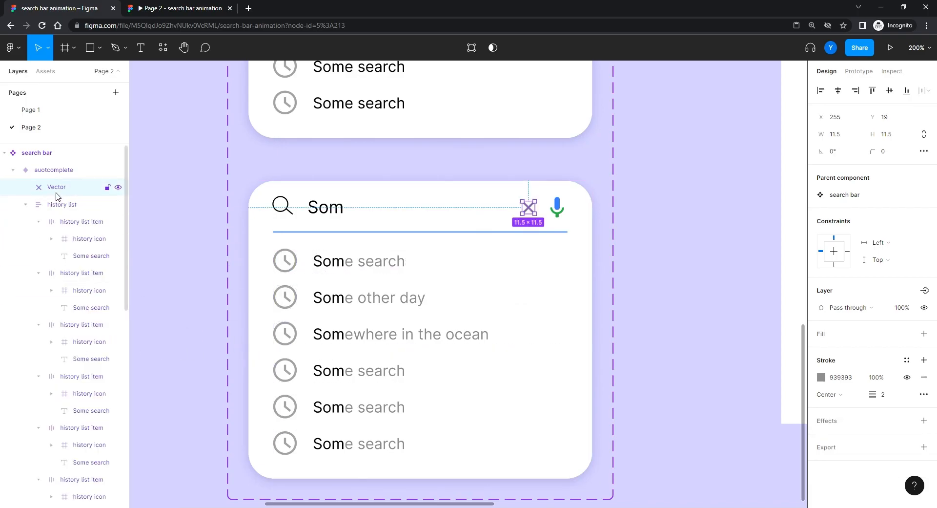
Enlarge the cross vector beside the microphone icon to 15 × 15 px
scroll(303, 274, up, 2)
key(ctrl+plus)
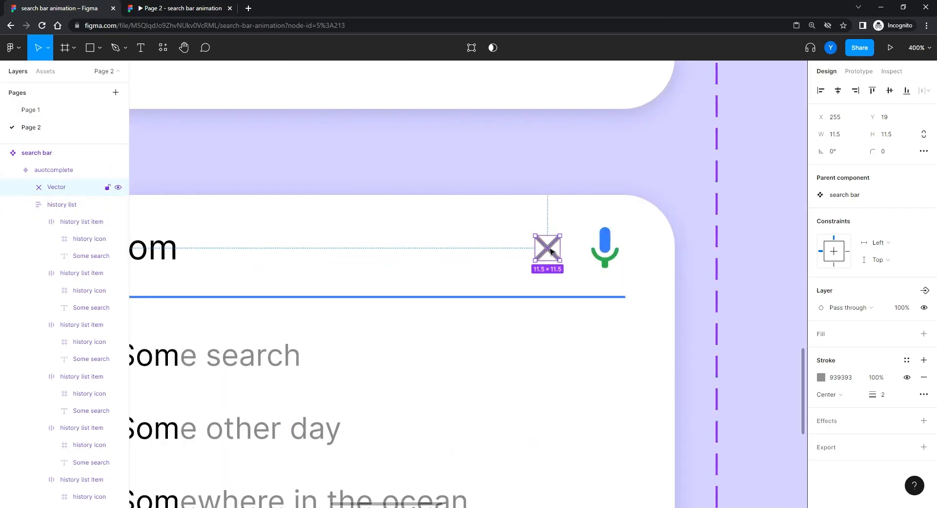
click(395, 168)
double_click(547, 255)
drag(535, 261, 528, 268)
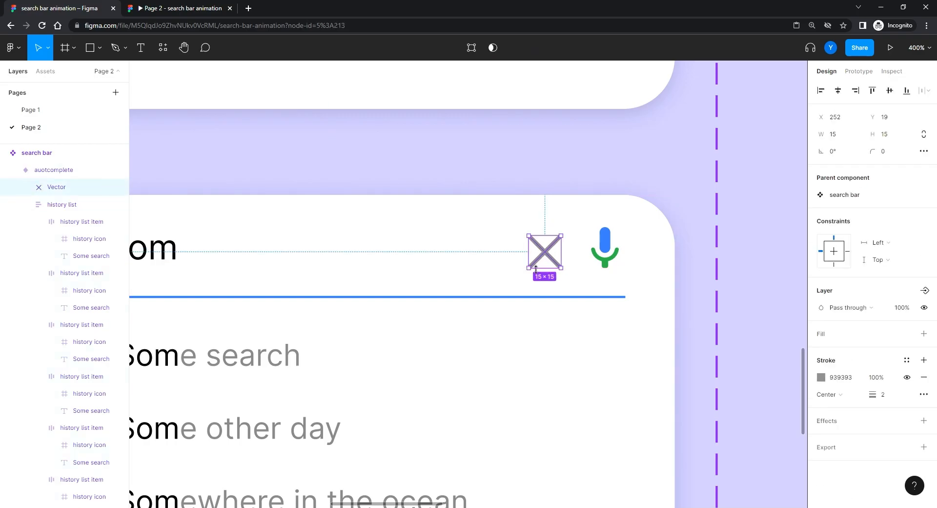
click(603, 244)
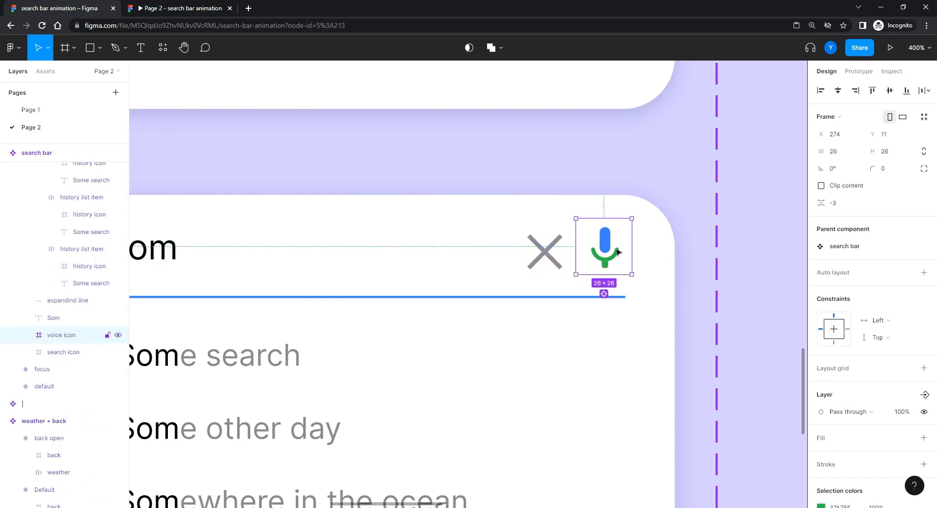
double_click(548, 259)
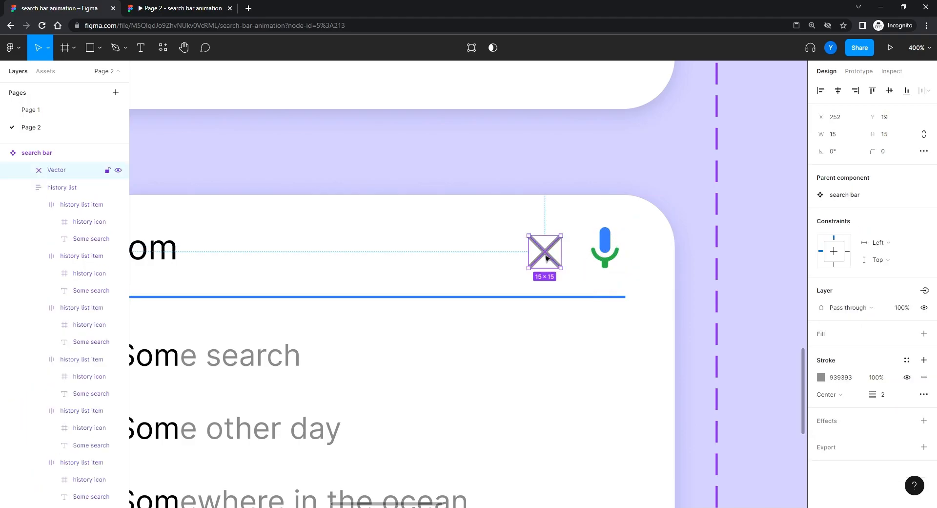
Move the cross further left and place a copy of the voice icon frame between it and the original microphone
key(Escape)
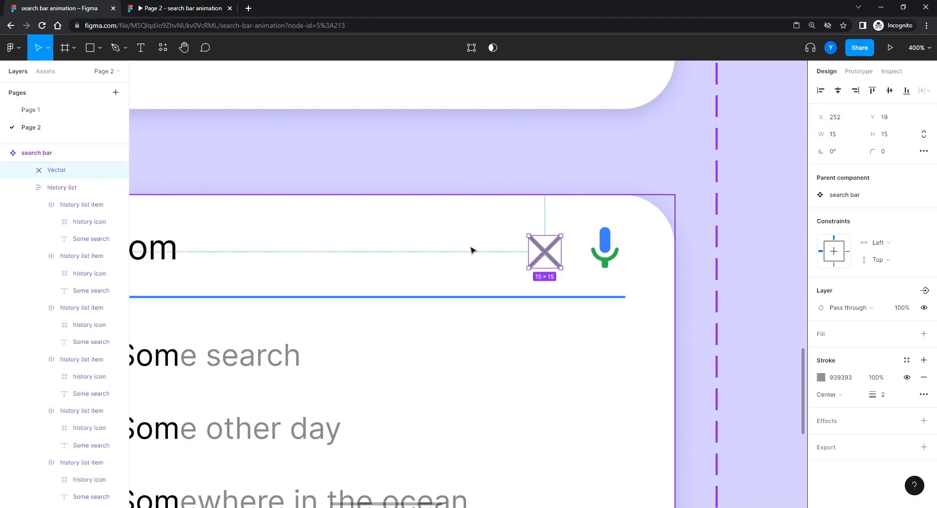
drag(545, 259, 427, 255)
click(607, 248)
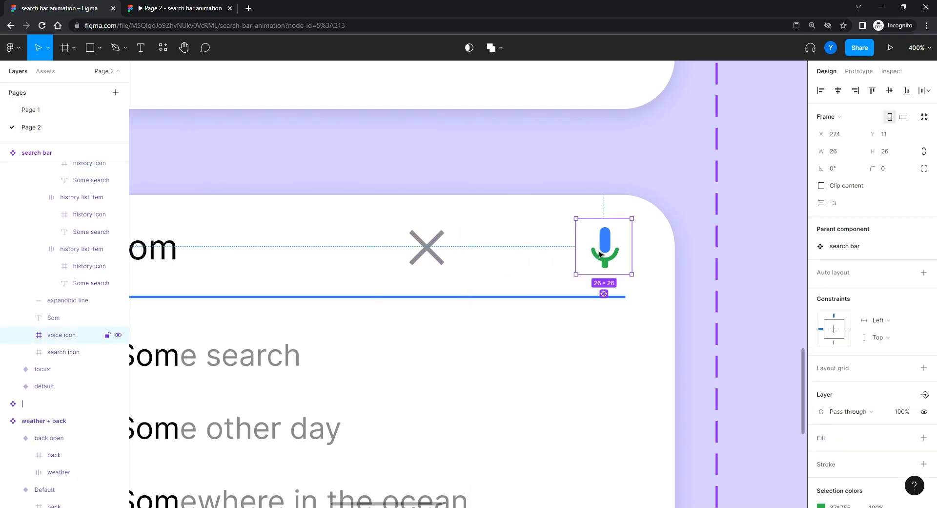
drag(601, 253, 524, 252)
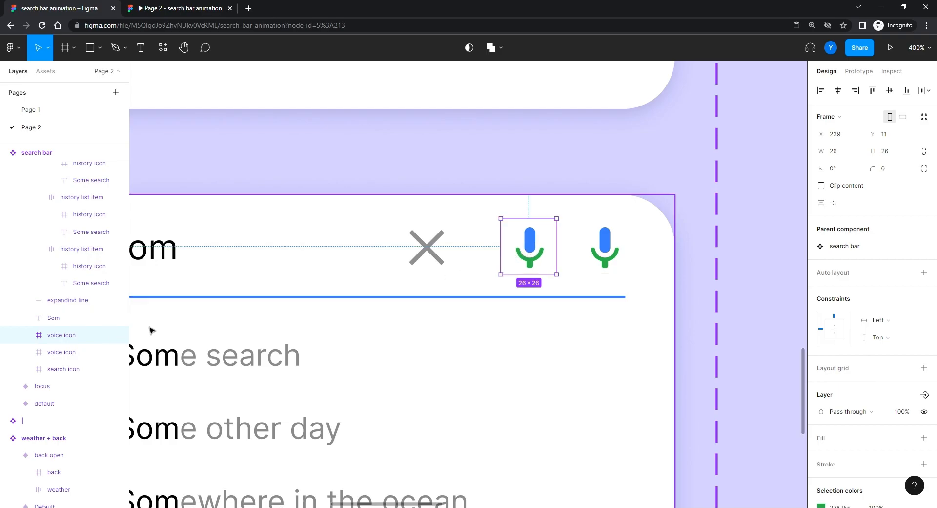
Rename the copied voice icon frame to x
double_click(61, 336)
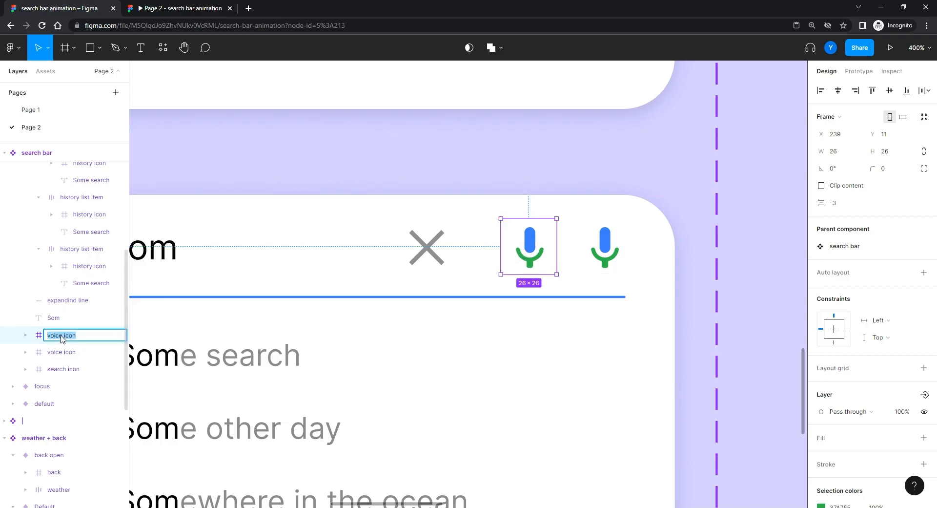
text(x)
key(Return)
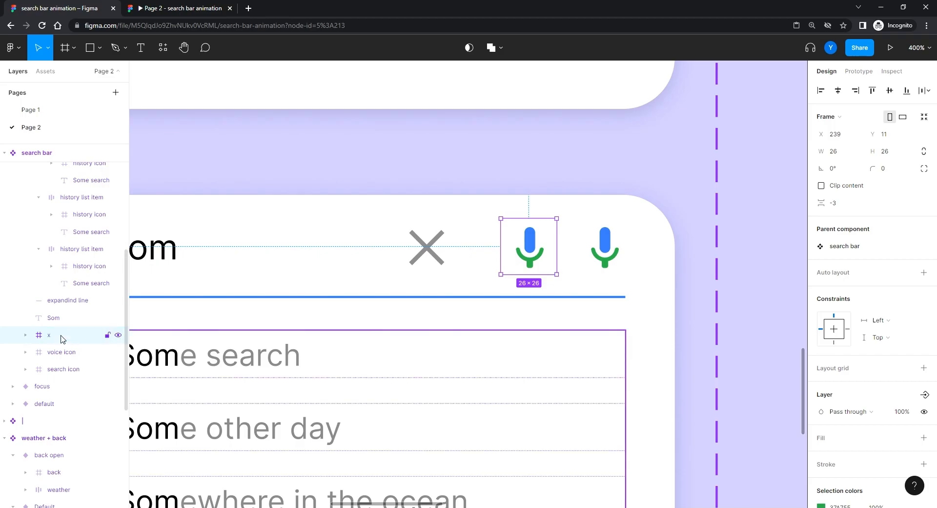
Place the cross vector inside the x frame and delete the speaker icon from that frame
click(426, 249)
drag(426, 251, 528, 253)
click(437, 259)
key(Delete)
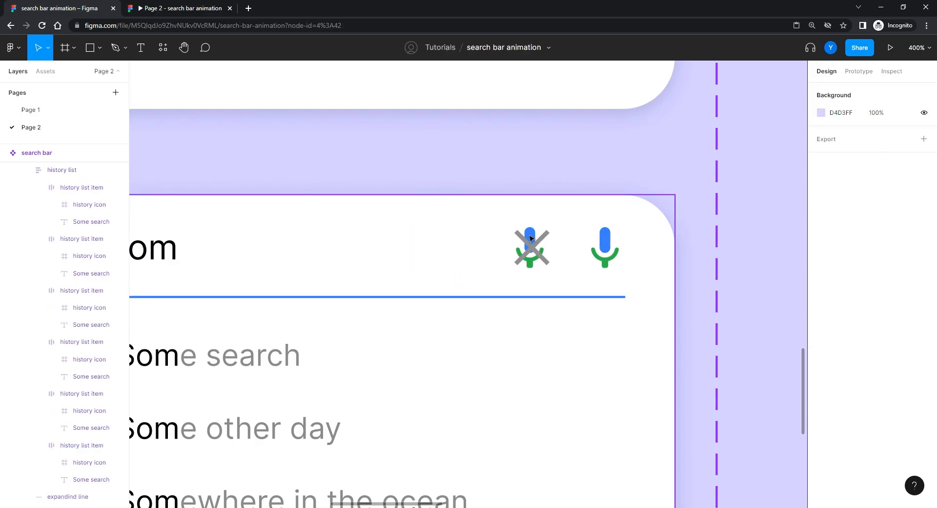
click(530, 238)
click(77, 368)
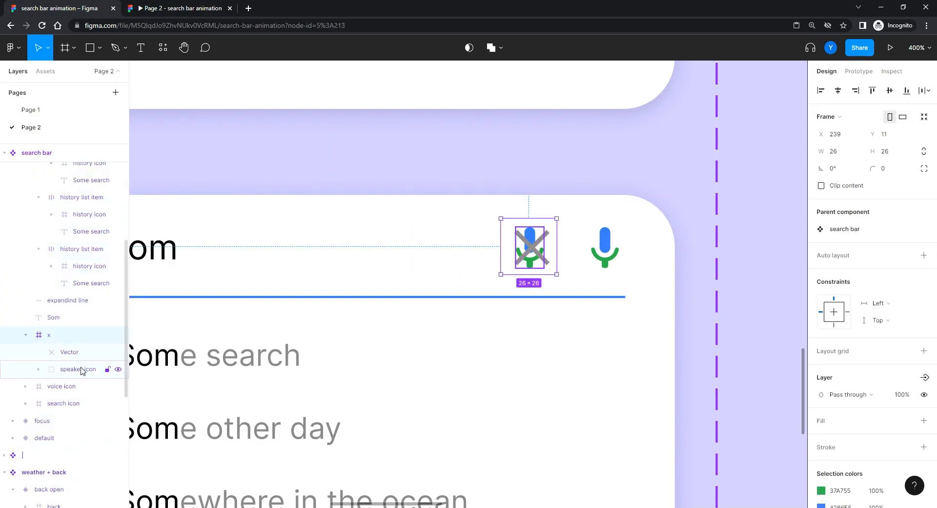
key(Delete)
Center the cross vector within the x frame and collapse that frame in the layer list
double_click(531, 251)
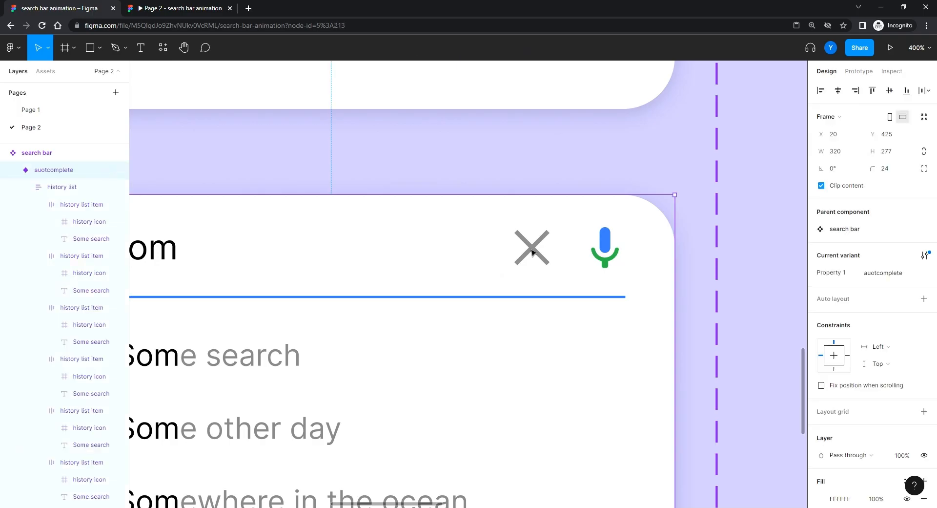
double_click(531, 251)
click(838, 91)
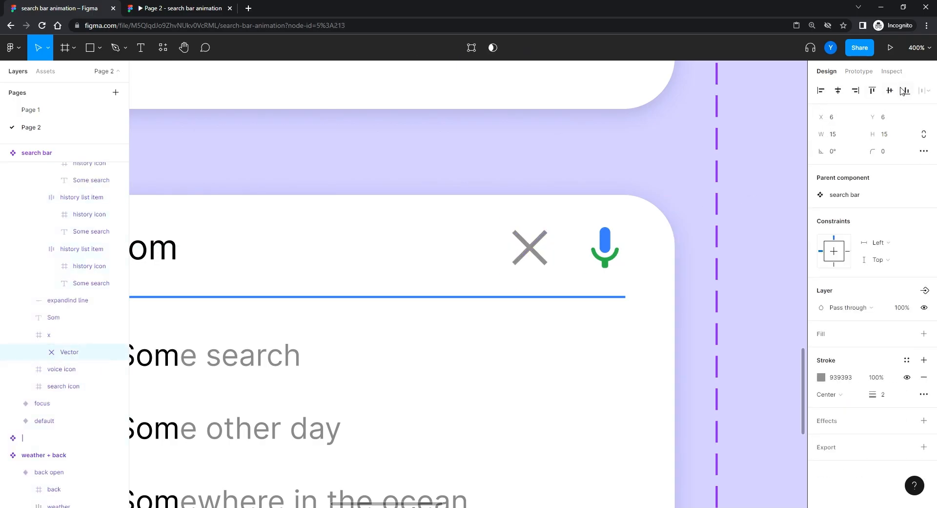
click(555, 184)
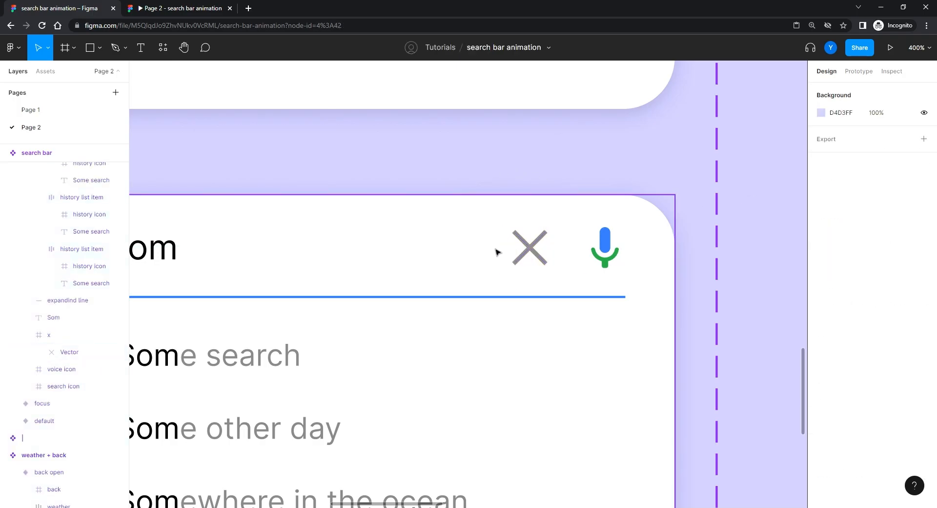
click(528, 254)
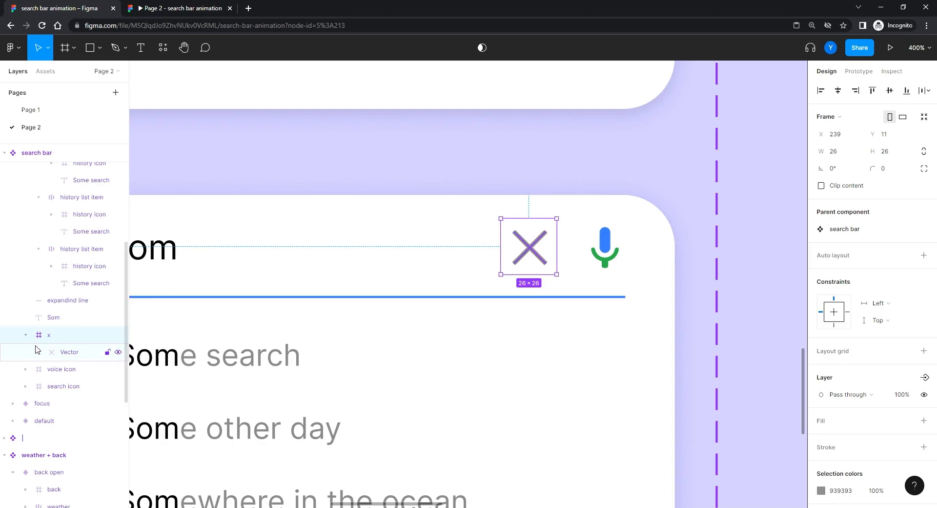
click(26, 334)
click(408, 161)
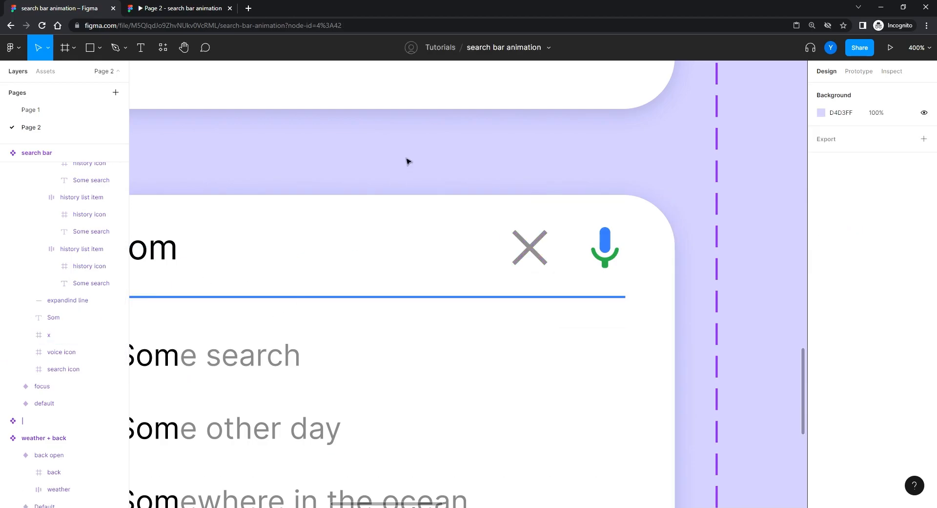
Nudge the x frame in the auotcomplete variant closer to the microphone icon, to X 247
key(shift+0)
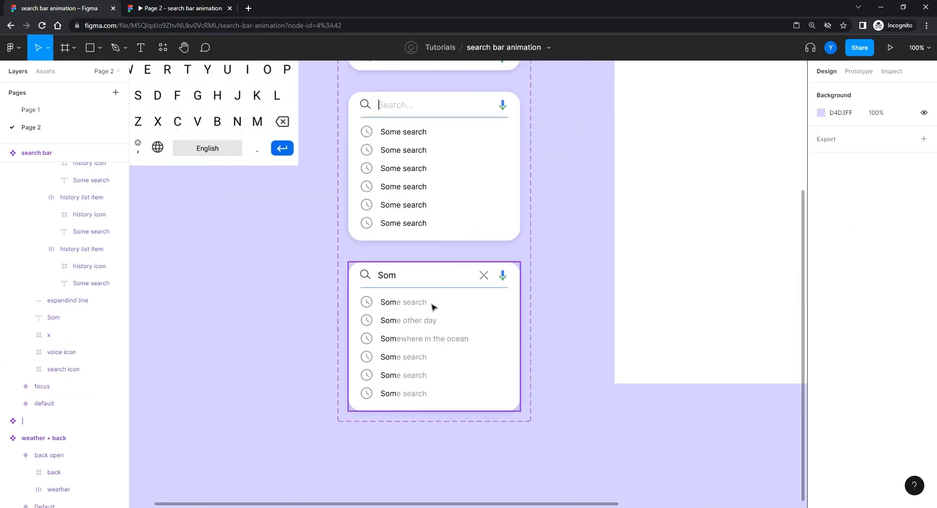
double_click(484, 276)
key(alt)
key(Right)
key(Right)
key(Right)
key(Right)
drag(432, 292, 384, 260)
scroll(395, 260, up, 5)
scroll(433, 192, up, 3)
scroll(456, 312, right, 1)
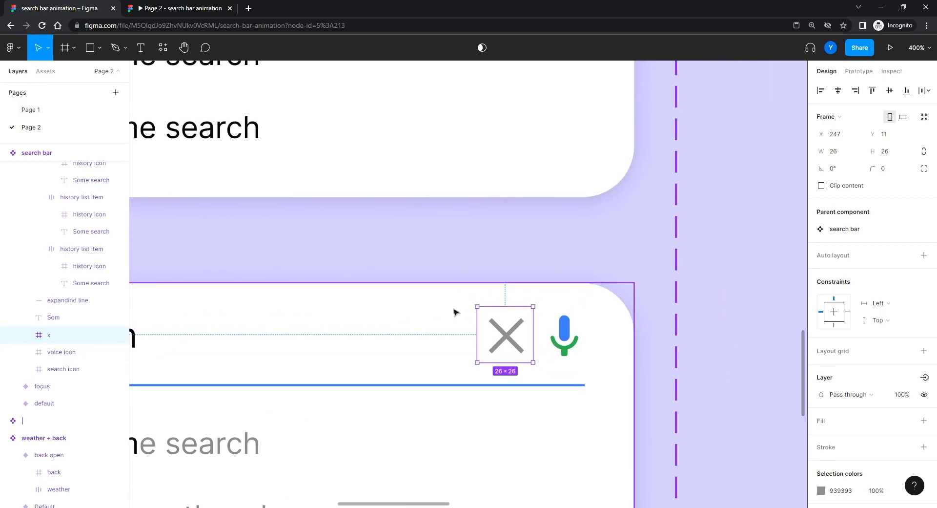
Add an on-tap prototype interaction from the x icon that changes the search bar to the focus variant
click(858, 72)
drag(533, 334, 242, 184)
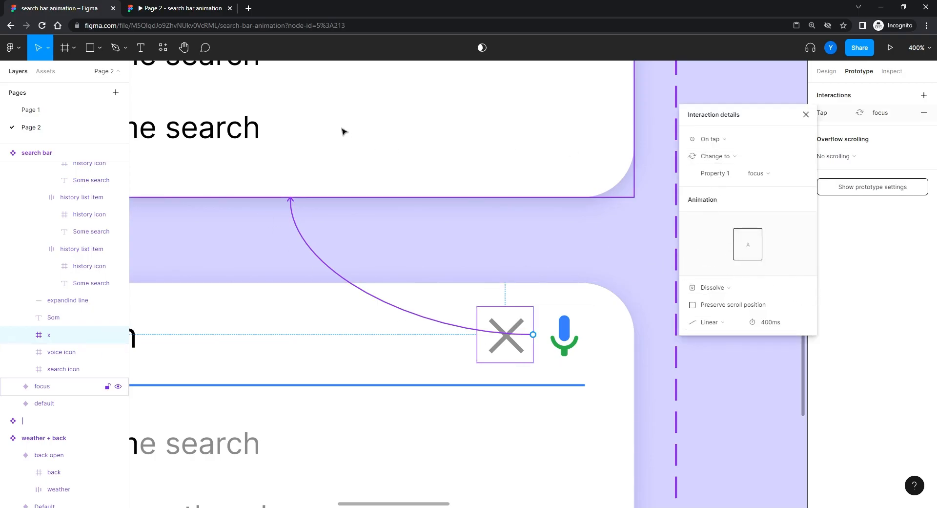
click(441, 236)
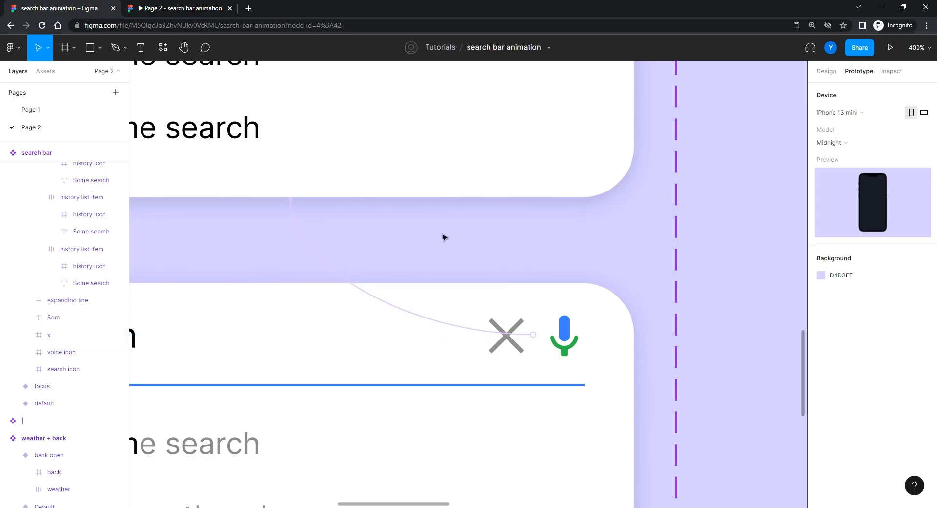
key(shift+0)
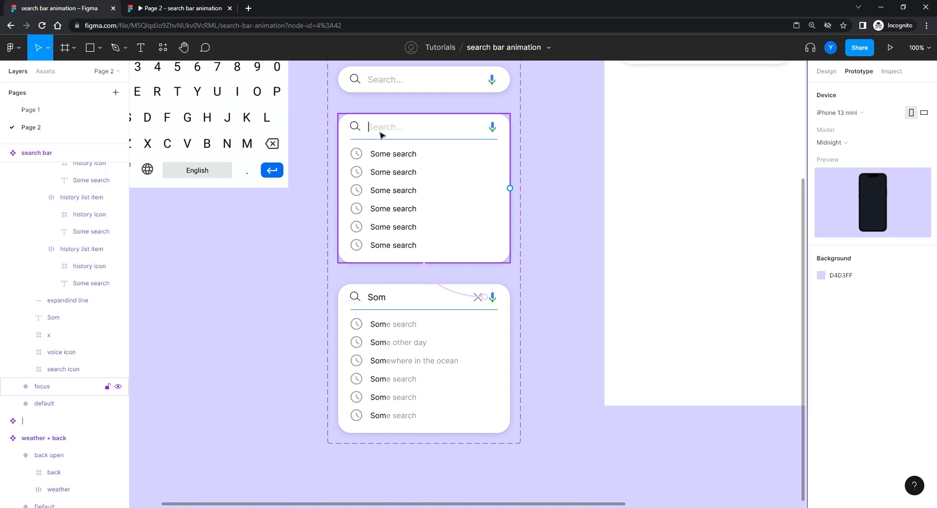
Keep Dissolve as the x icon interaction's animation and set its duration to 200 ms
drag(375, 140, 425, 264)
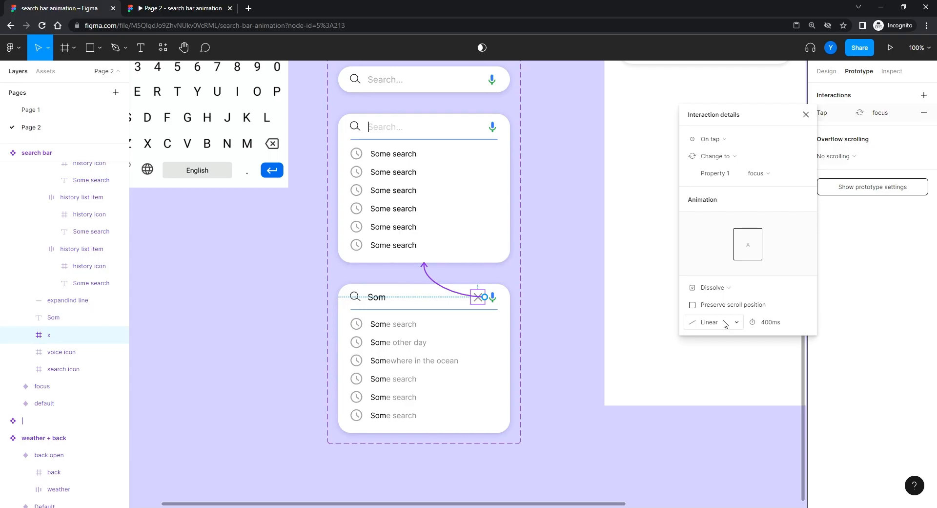
click(711, 287)
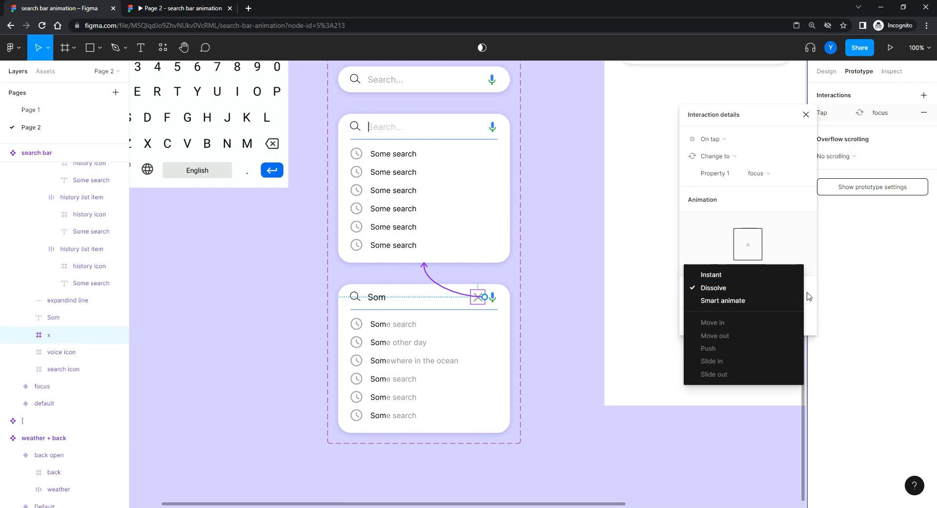
click(808, 296)
click(780, 322)
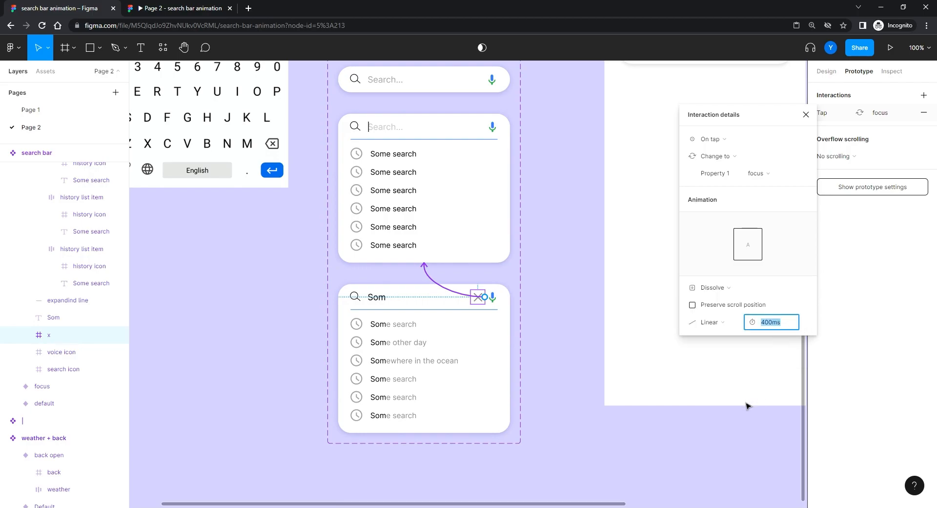
text(20)
key(Return)
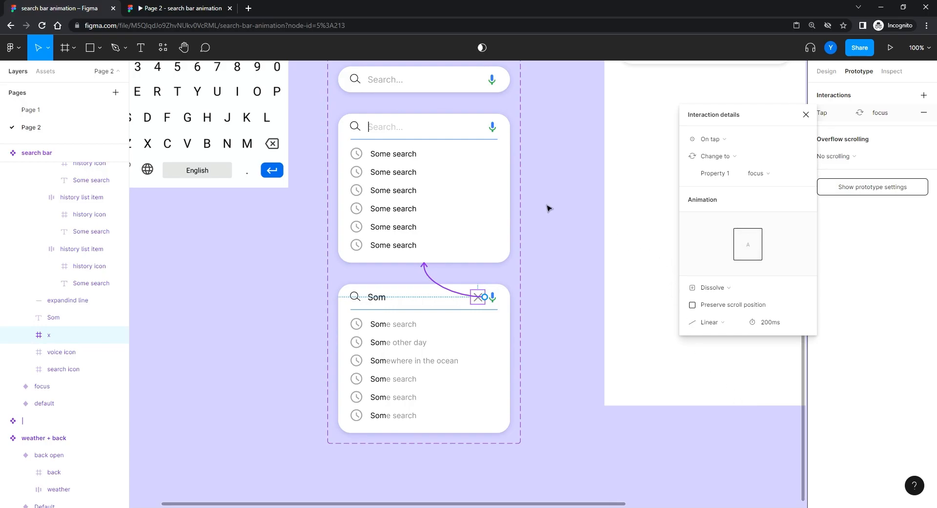
scroll(547, 208, up, 5)
scroll(389, 313, right, 2)
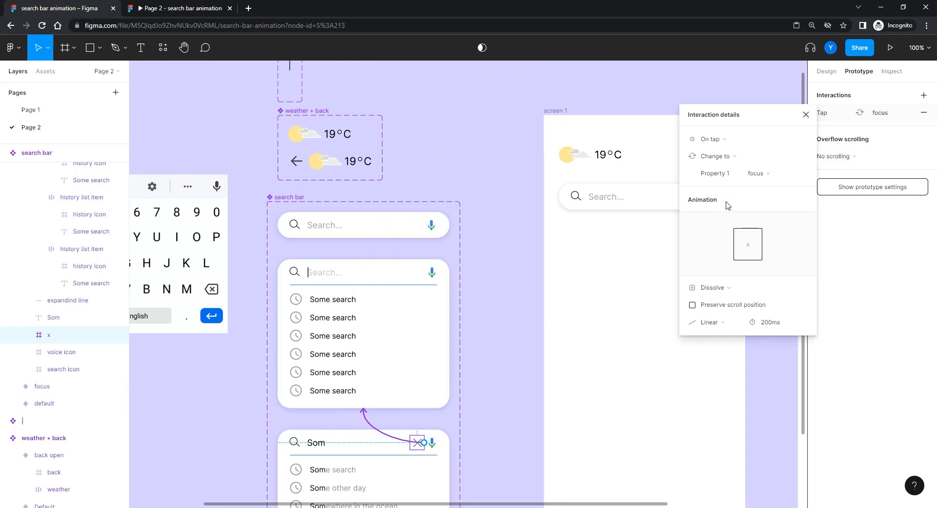
click(806, 115)
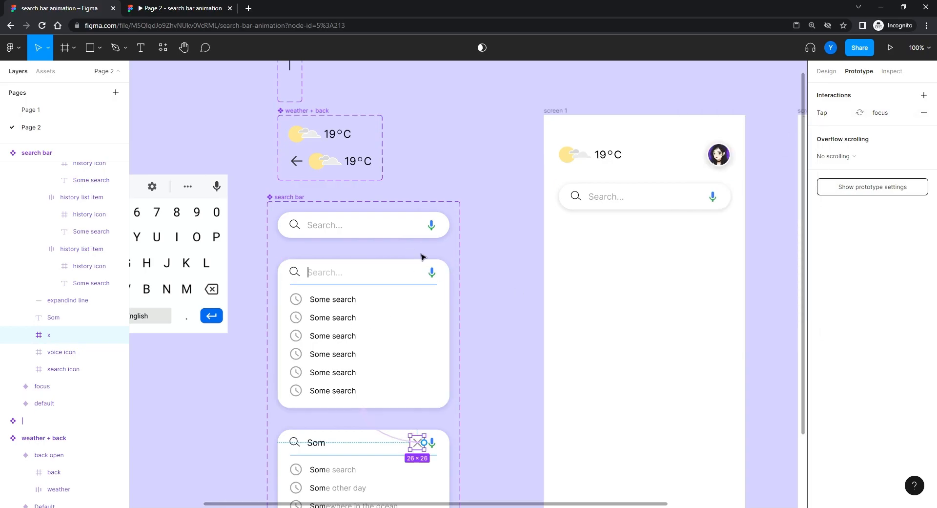
Switch the search bar instance on screen 2 to the focus variant
scroll(679, 315, right, 4)
scroll(679, 315, down, 1)
scroll(477, 280, left, 2)
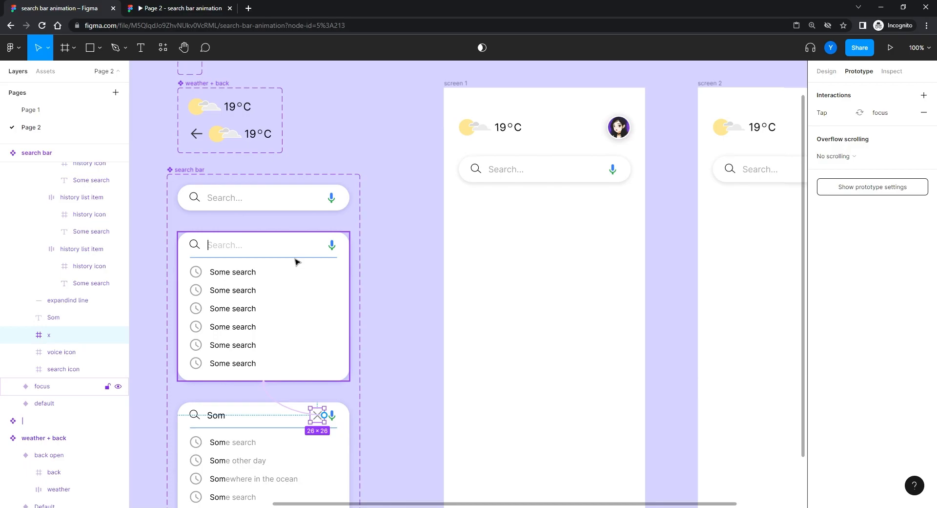
scroll(418, 247, right, 4)
click(625, 172)
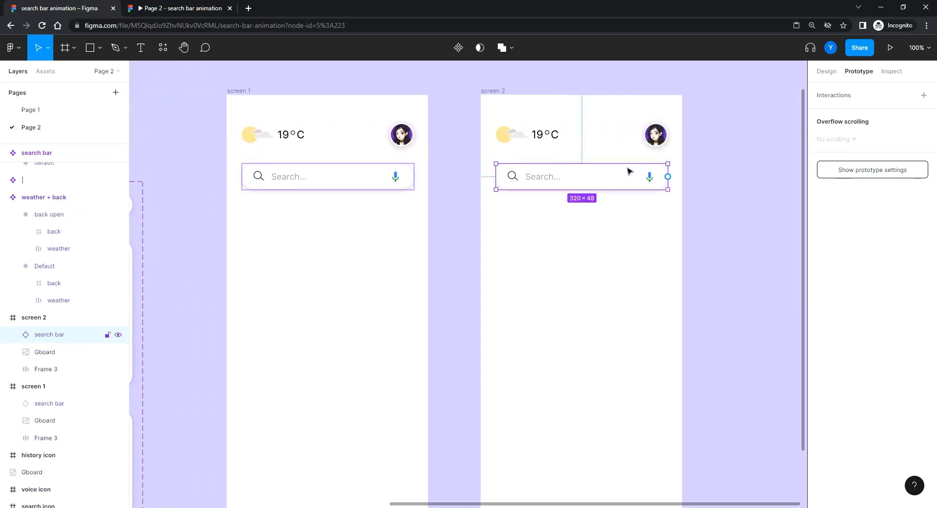
click(826, 71)
click(881, 230)
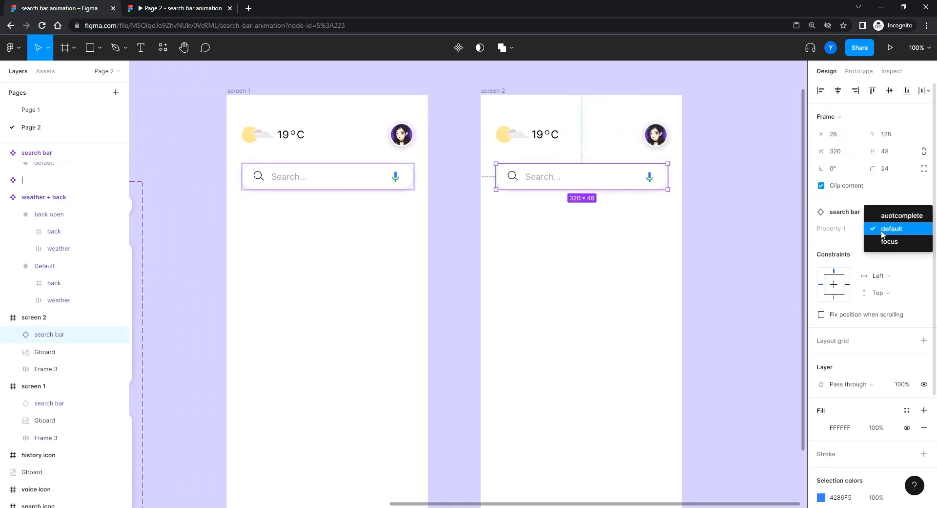
click(887, 242)
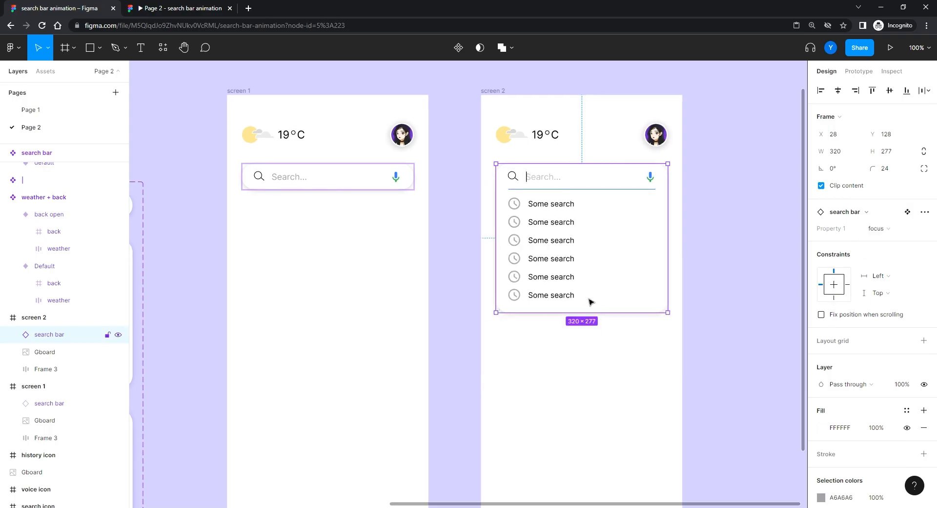
Connect the search bar on screen 1 to screen 2 with an on-tap Navigate to interaction
drag(341, 336, 467, 349)
click(463, 192)
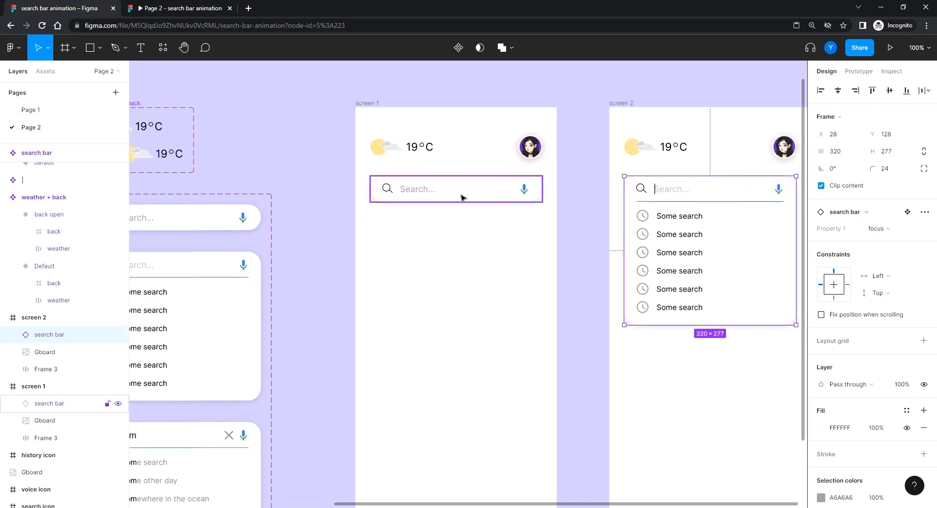
click(858, 70)
drag(542, 189, 775, 340)
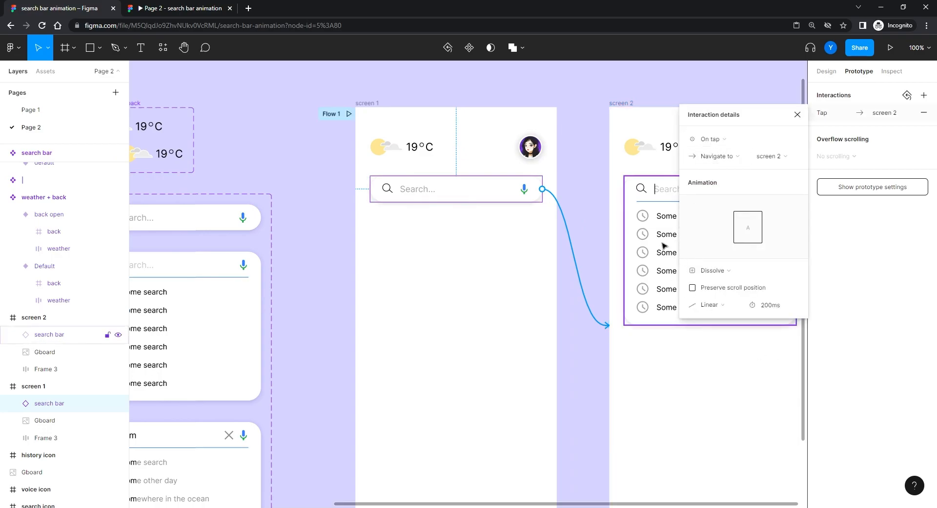
Set the interaction from screen 1 to screen 2 to Smart animate with a duration of 350 ms
click(713, 270)
click(719, 282)
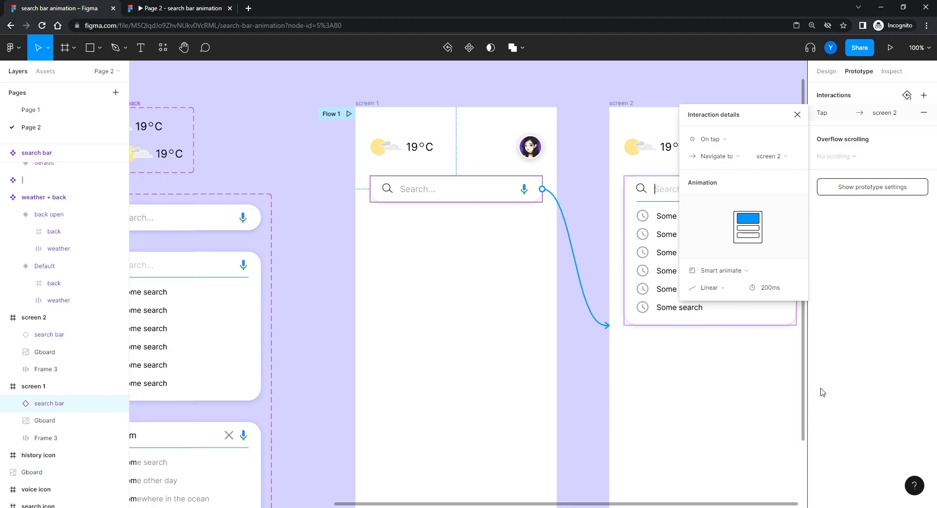
click(770, 288)
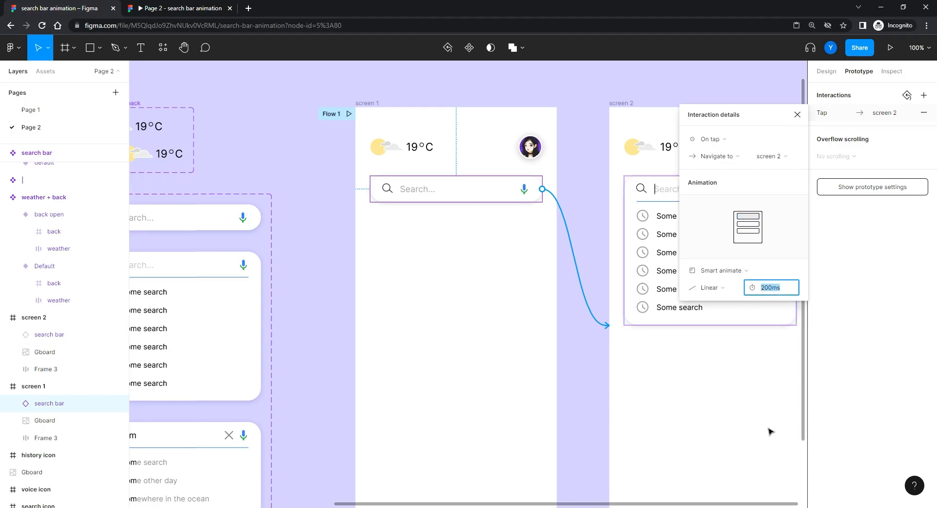
text(350)
key(Return)
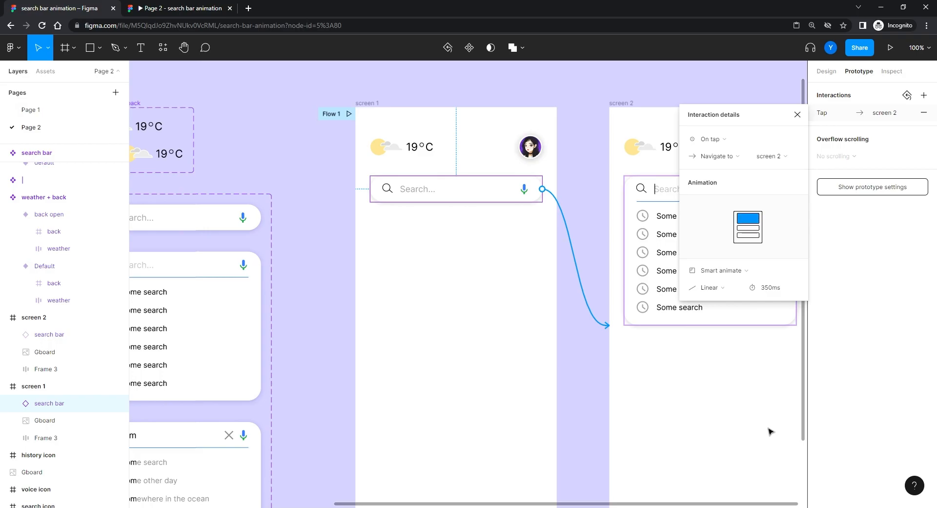
click(797, 115)
Align the Gboard keyboard image on screen 2 to the bottom edge of its frame
drag(640, 419, 460, 313)
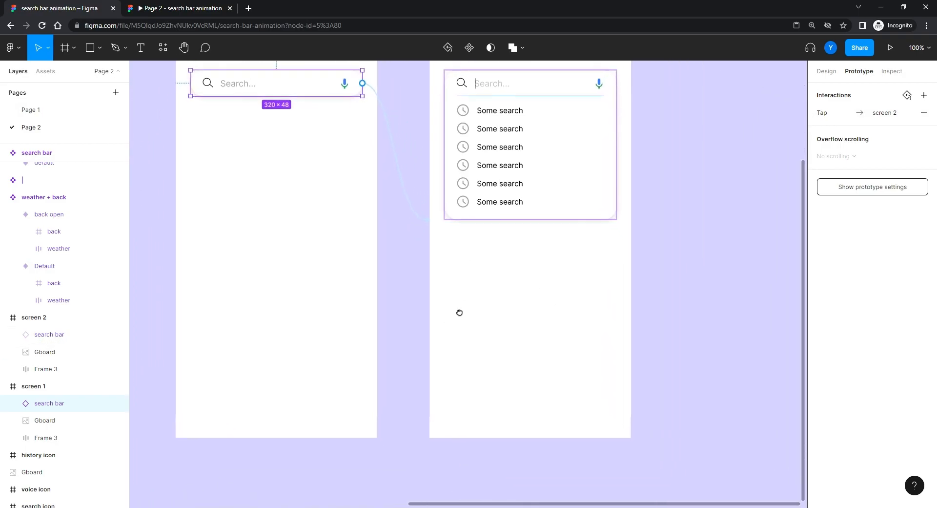
key(ctrl+minus)
drag(510, 330, 537, 279)
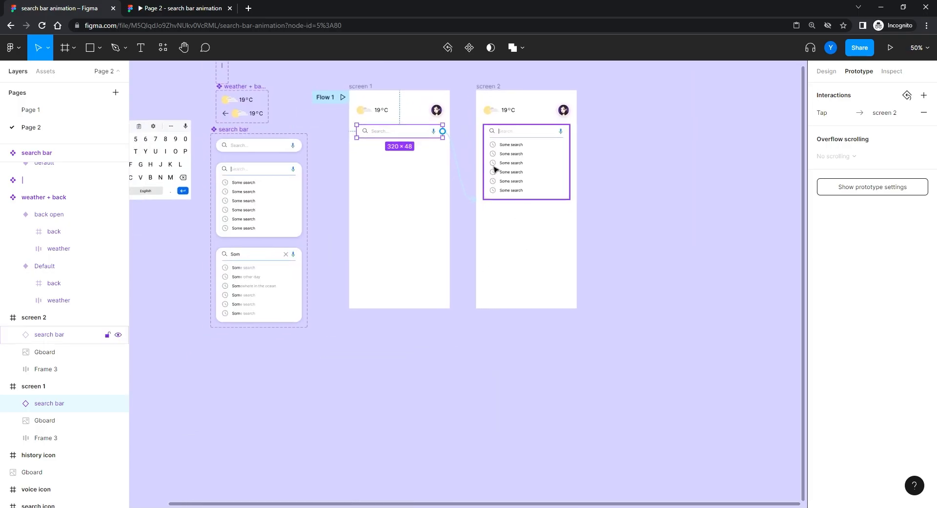
click(490, 86)
click(54, 351)
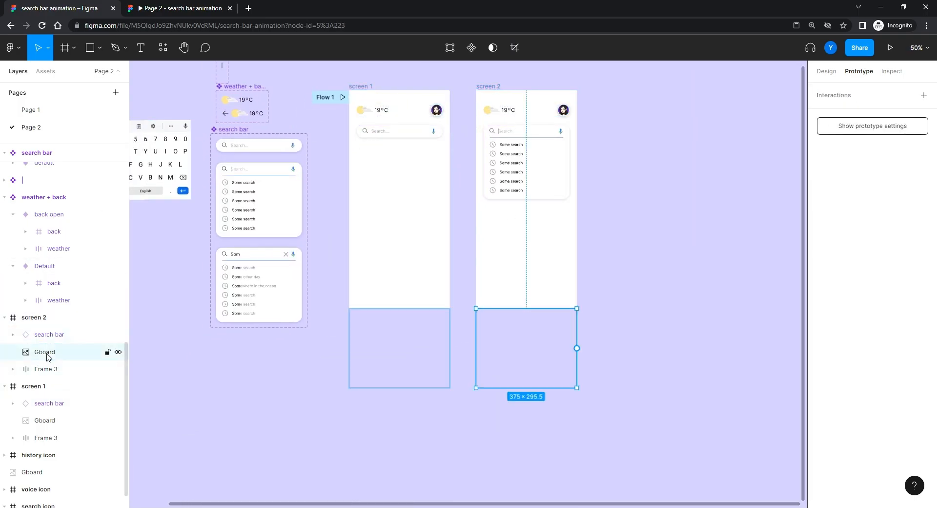
click(826, 71)
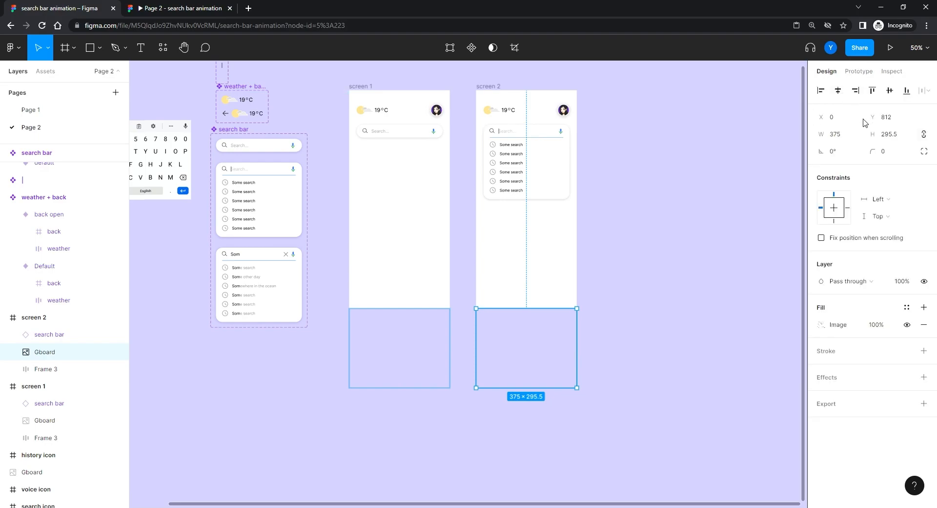
click(907, 91)
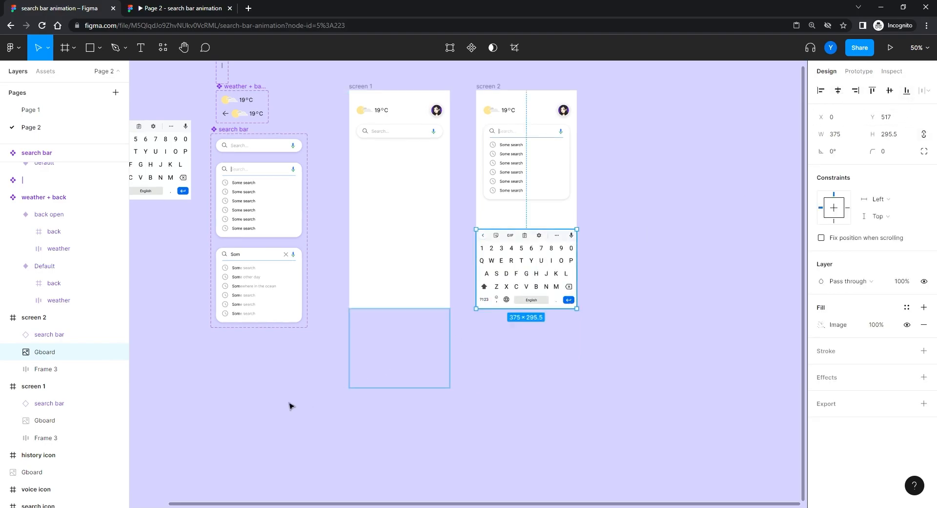
click(533, 385)
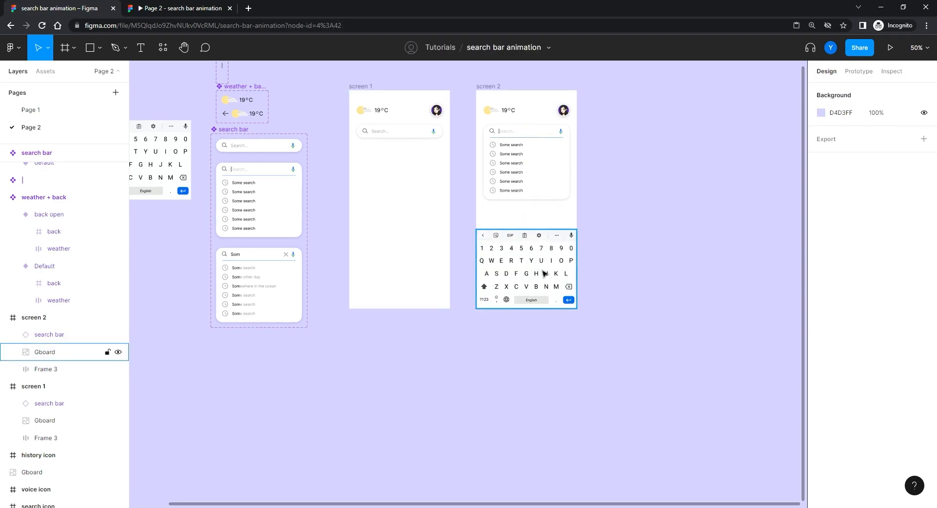
Try setting the auto layout spacing of screen 2's weather + back instance to 6
drag(626, 291, 646, 327)
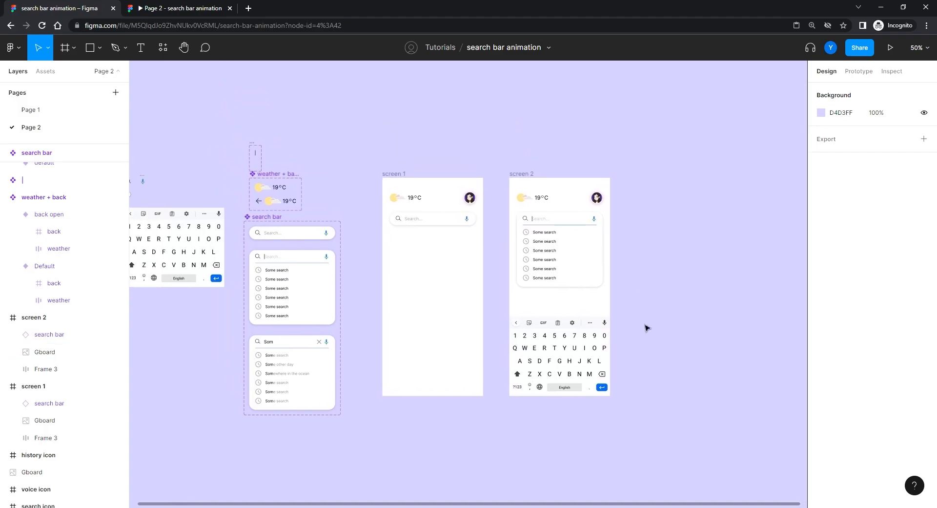
key(shift+0)
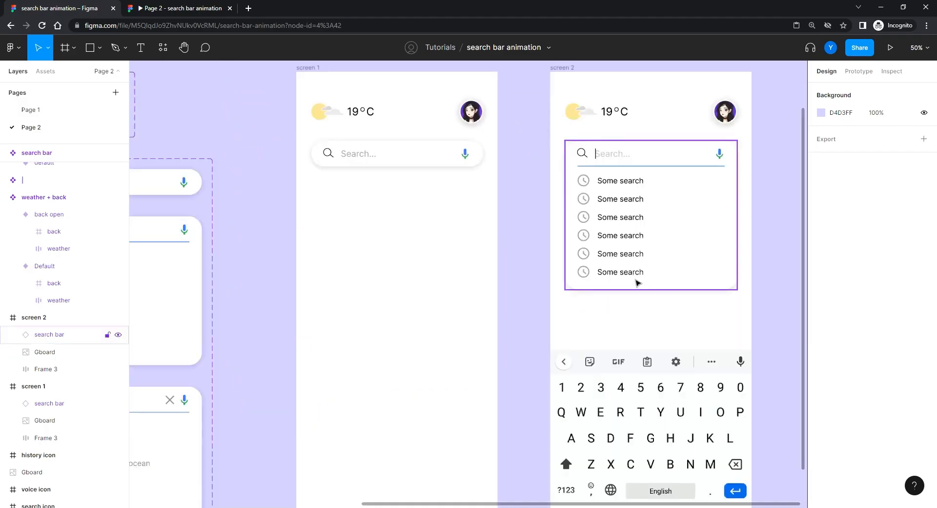
drag(526, 198, 512, 234)
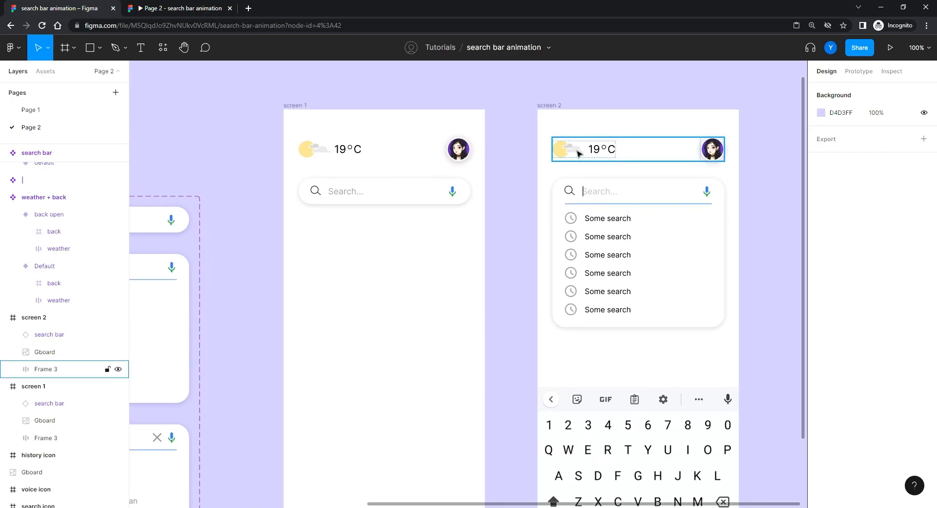
click(559, 152)
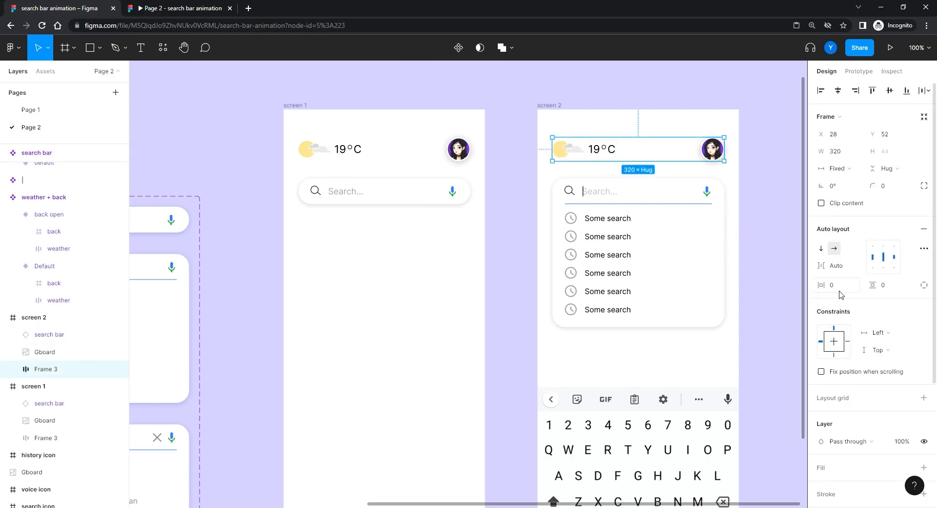
click(569, 153)
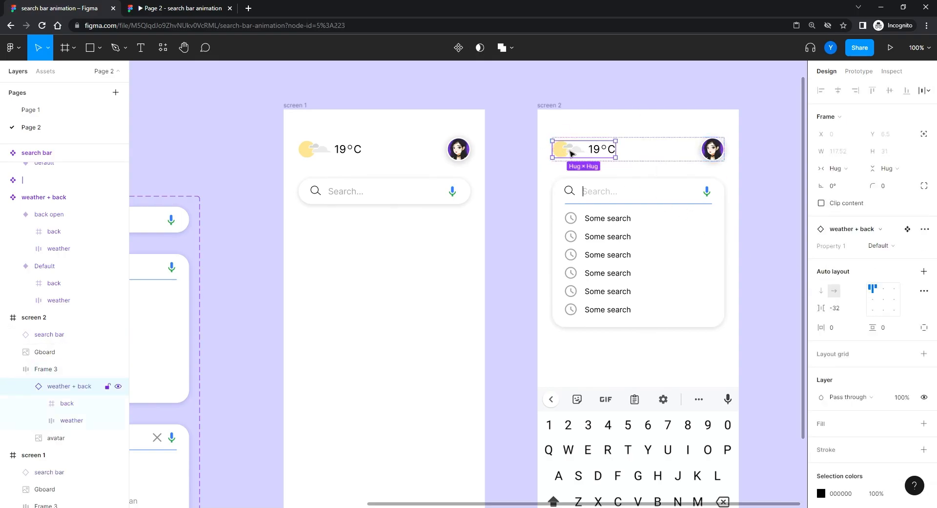
click(837, 309)
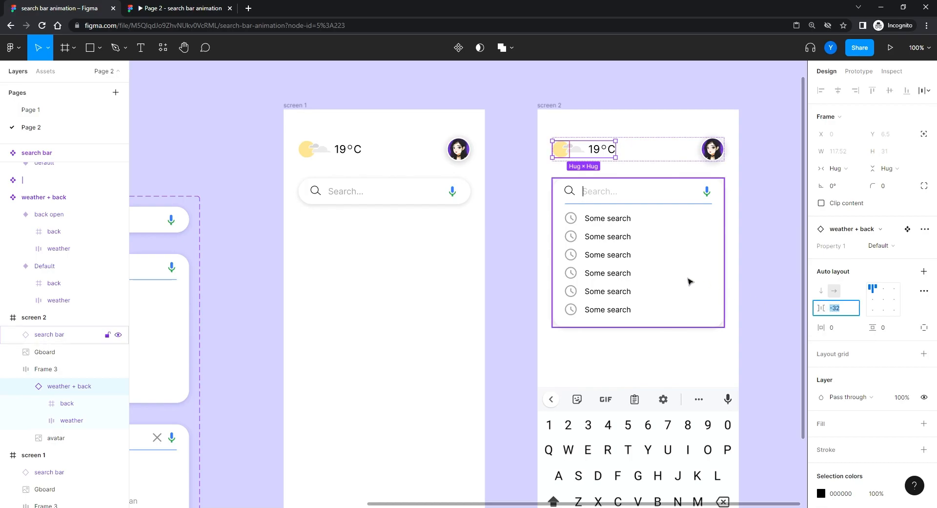
key(Return)
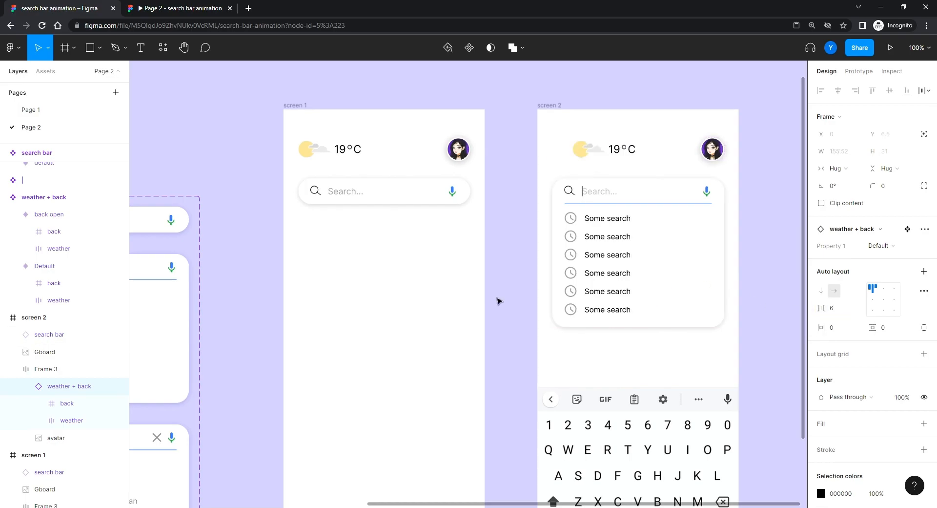
Try setting the opacity of the back arrow in screen 2's weather + back instance to 100%
click(563, 151)
click(902, 282)
text(0)
key(Return)
text(100)
key(Return)
drag(312, 322, 449, 337)
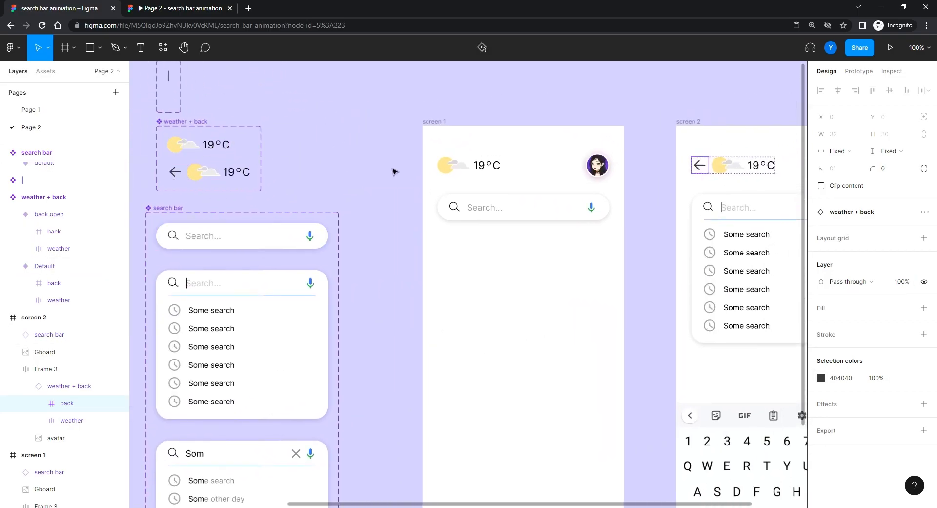
Undo the spacing and opacity overrides on screen 2's weather + back instance
key(ctrl+z)
key(ctrl+z)
key(ctrl+z)
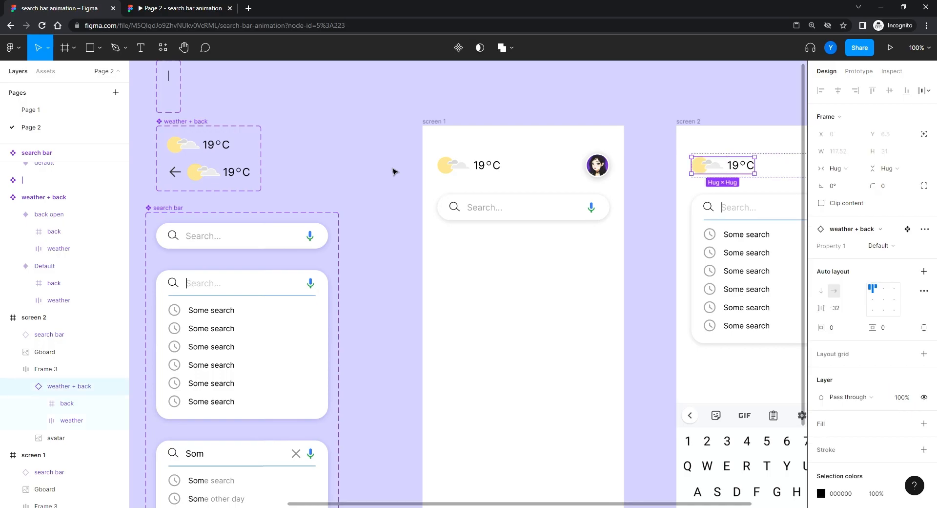
Switch the weather + back instance on screen 2 to the back open variant
click(394, 171)
click(713, 156)
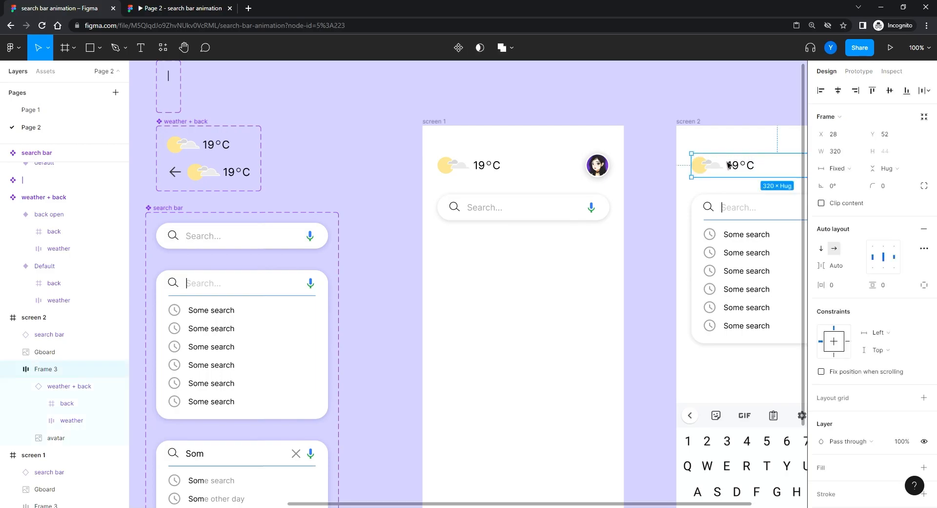
click(712, 156)
click(887, 247)
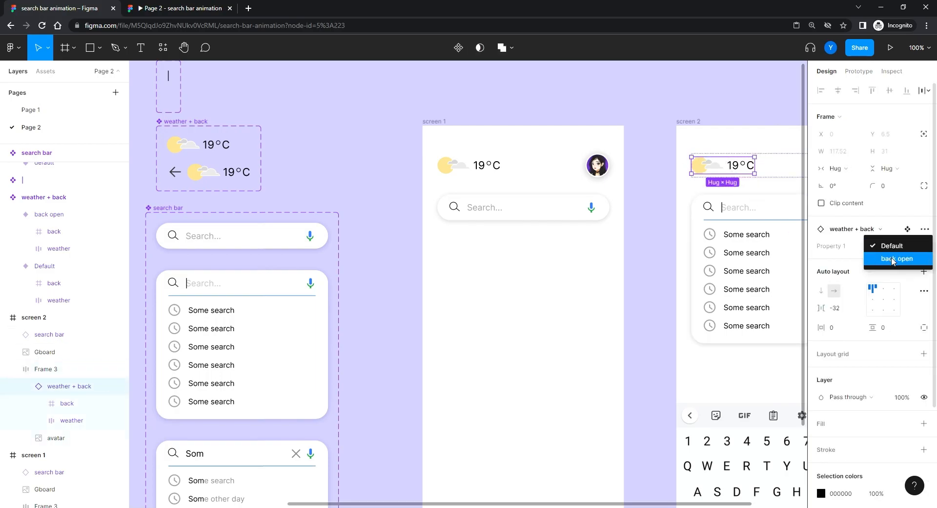
click(896, 258)
Connect the back arrow on screen 2 to screen 1 with an on-tap Smart animate interaction using Ease out
drag(639, 254, 438, 234)
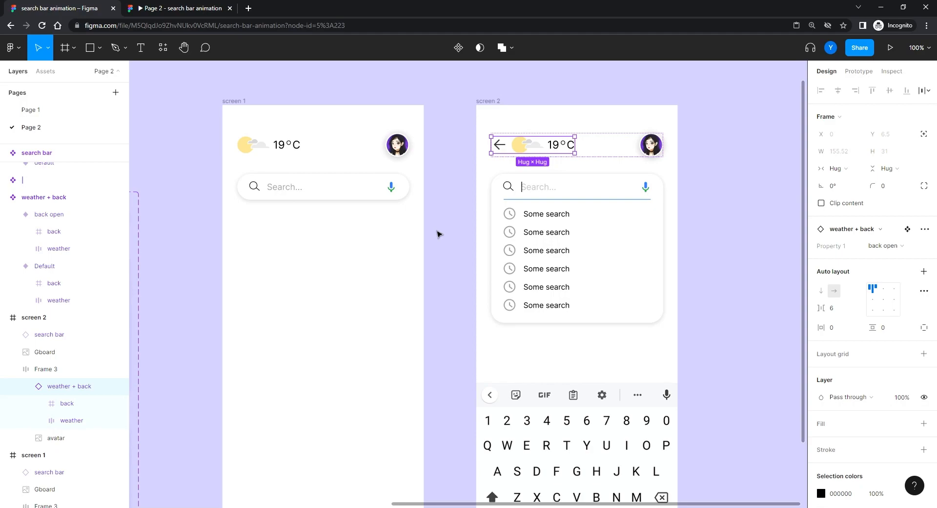
click(500, 144)
click(858, 71)
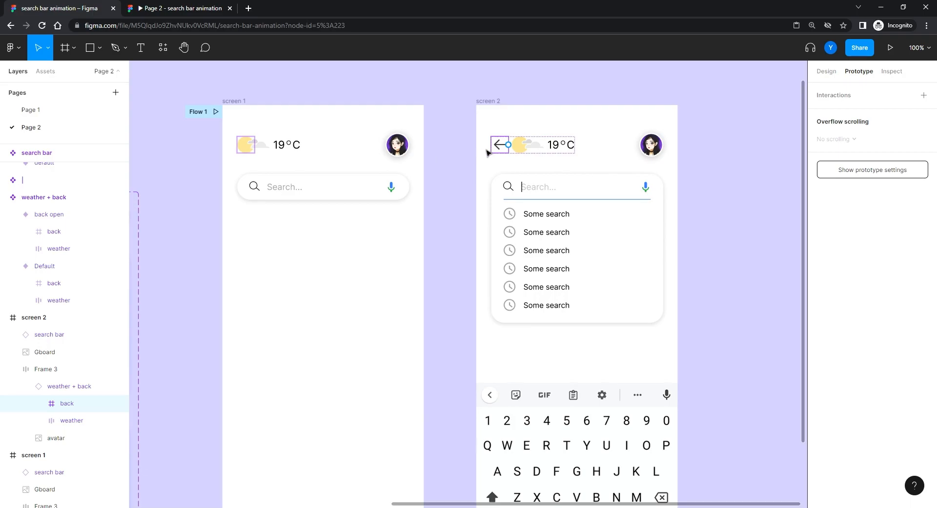
drag(508, 145, 362, 250)
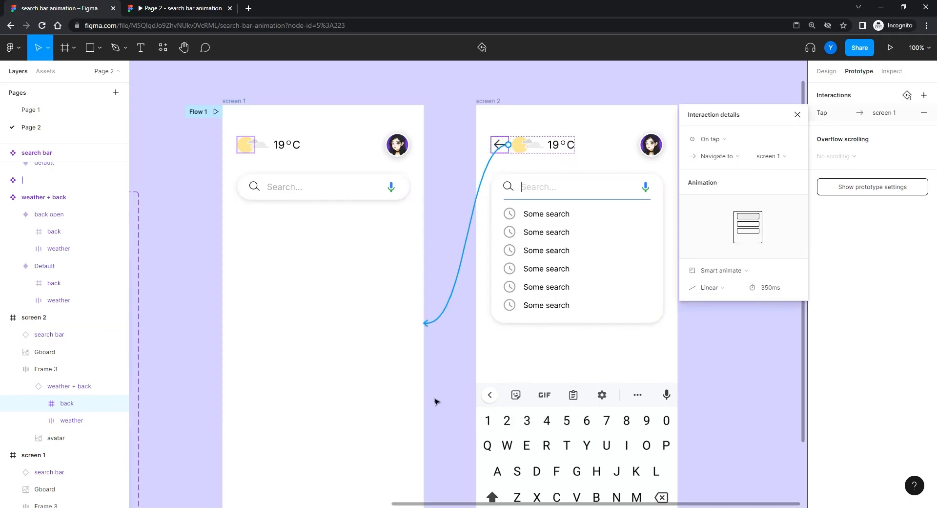
click(712, 288)
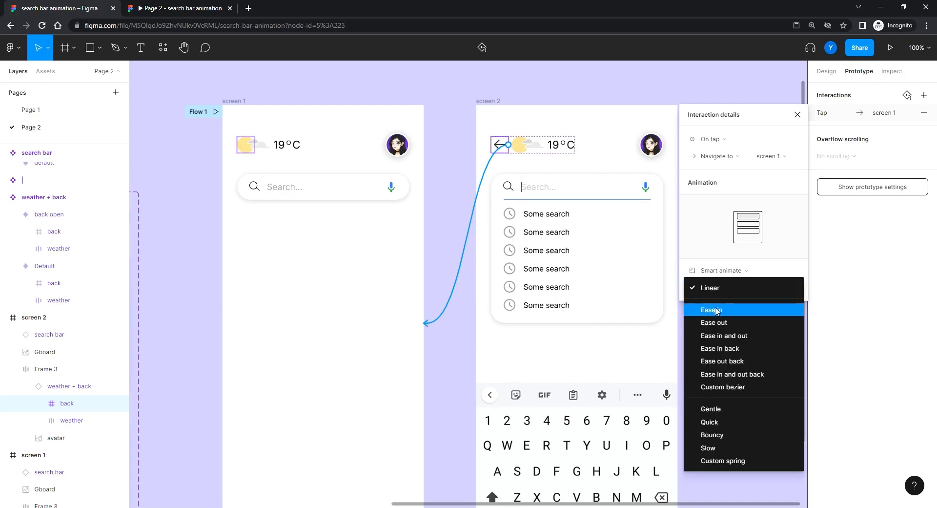
click(716, 324)
Set the easing of the search bar's interaction from screen 1 to screen 2 to Ease out
click(362, 193)
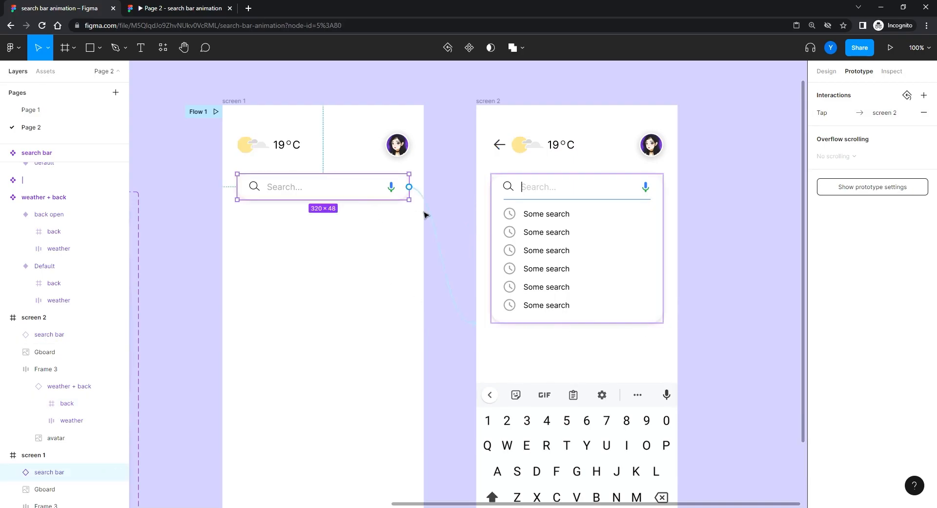
click(443, 240)
click(705, 288)
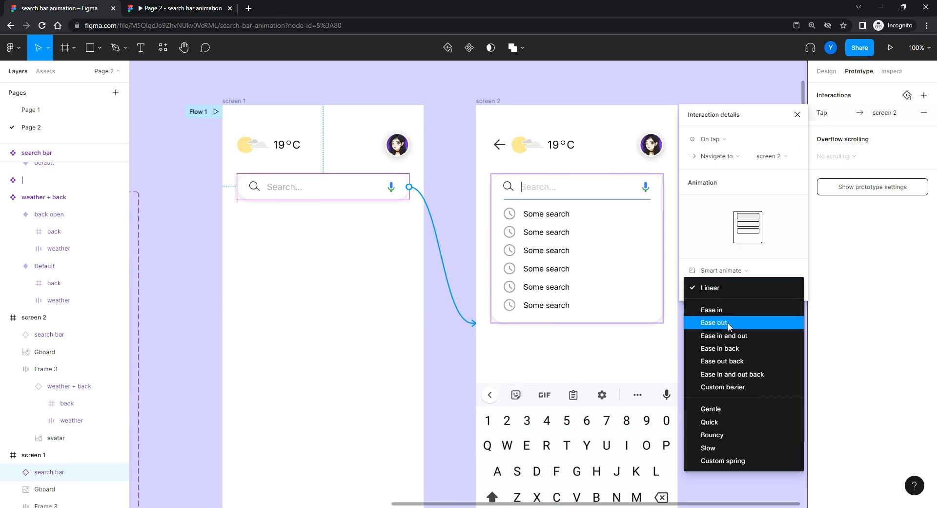
click(728, 322)
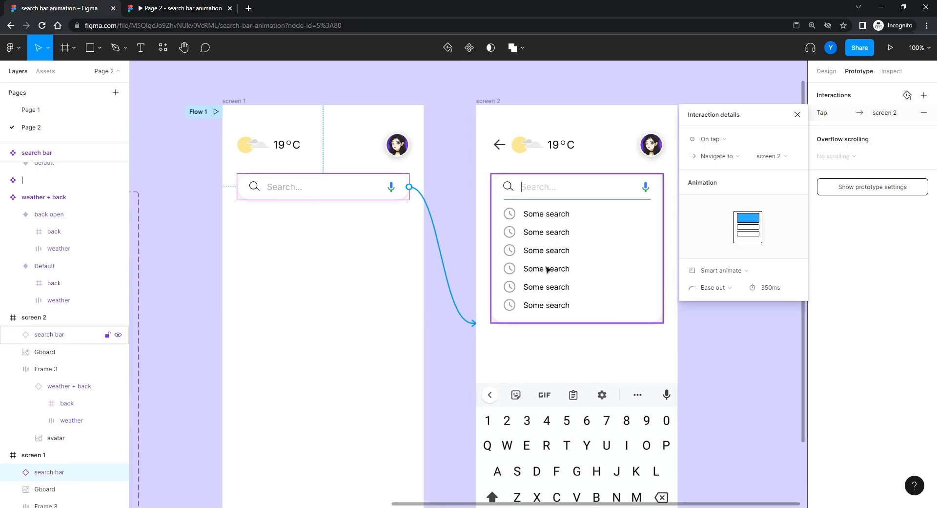
click(177, 269)
Test the search bar's opening transition in the prototype preview, and return to the design file
click(177, 9)
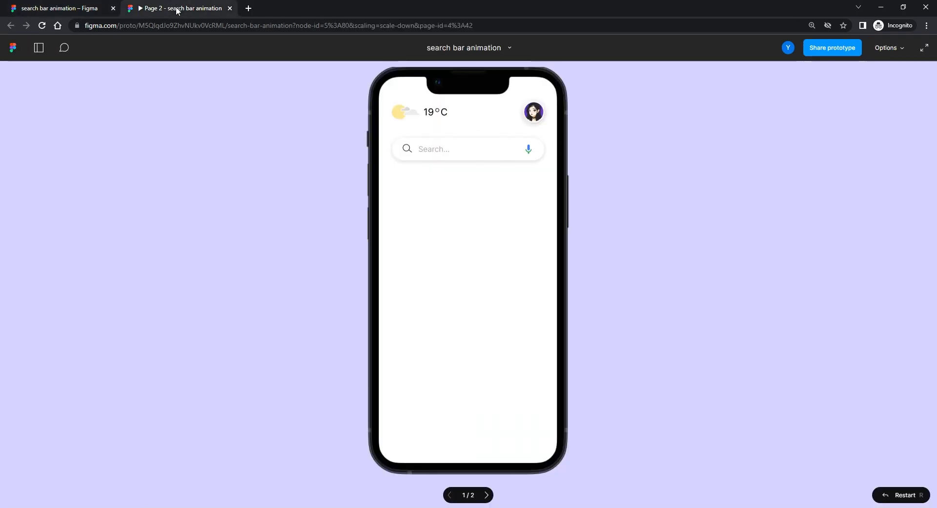
click(435, 156)
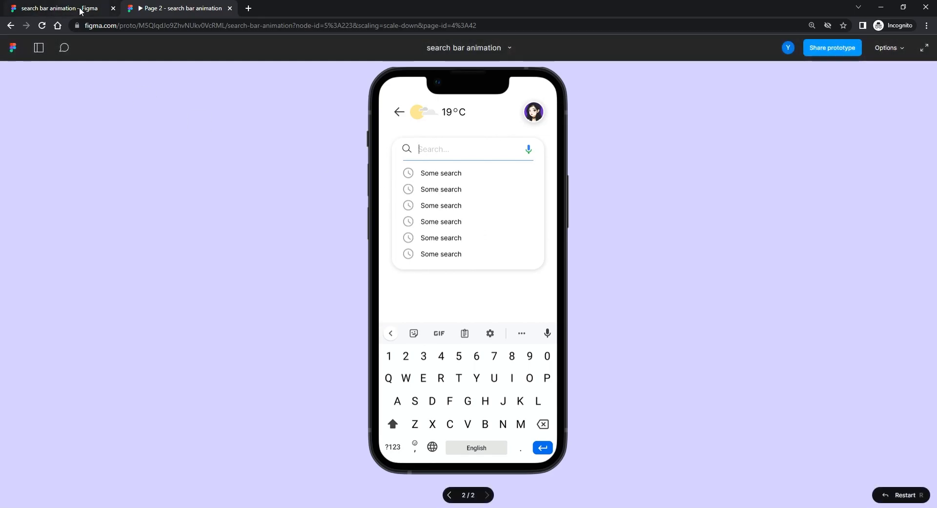
click(58, 7)
Set the font weight of the text in the cursor component's Default variant to Medium
drag(259, 165, 638, 243)
drag(246, 186, 350, 225)
key(ctrl+plus)
drag(372, 173, 358, 319)
key(ctrl+plus)
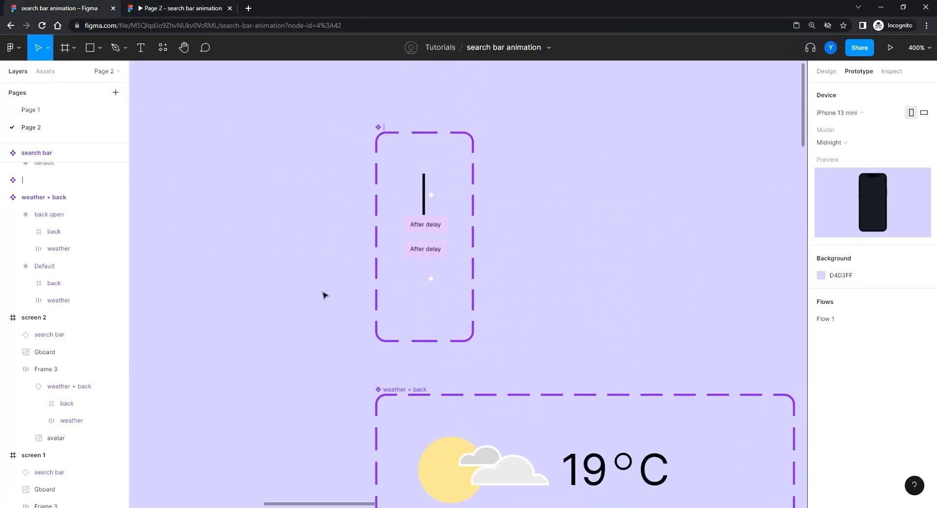
drag(325, 293, 344, 272)
click(444, 184)
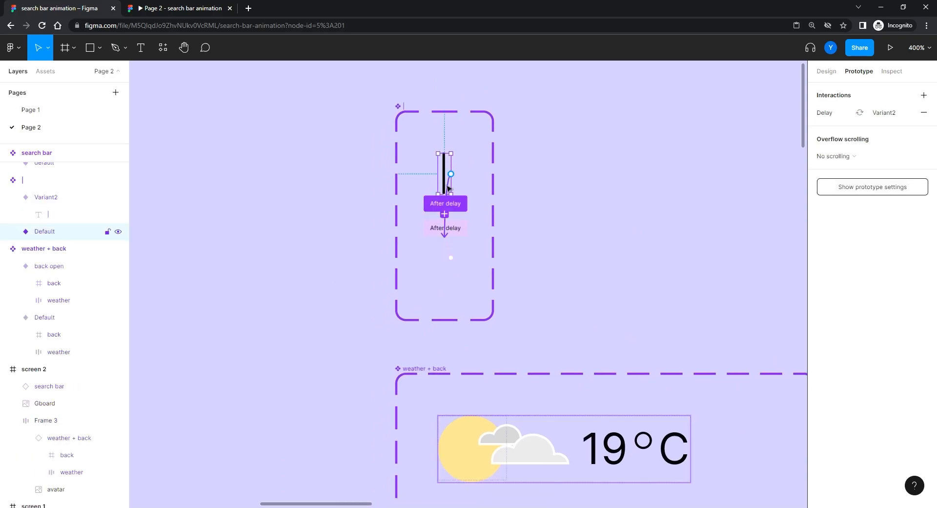
double_click(445, 183)
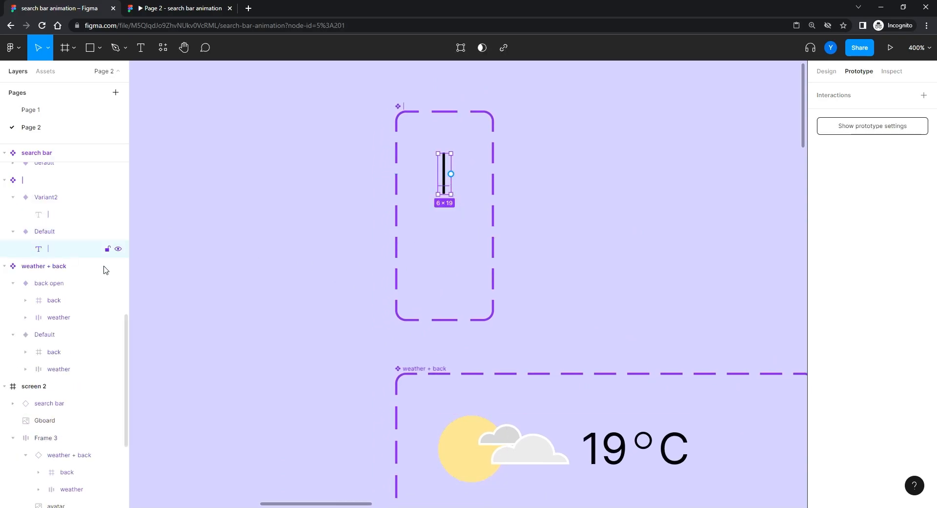
click(827, 71)
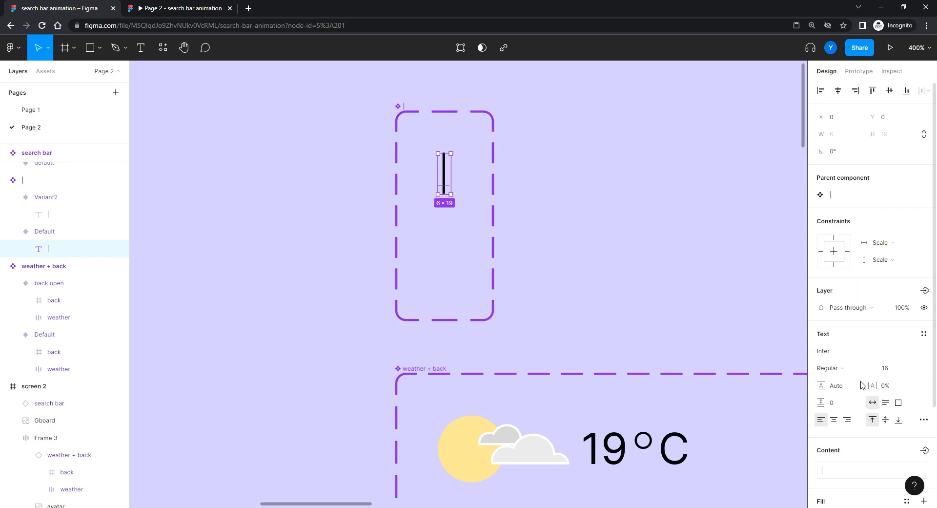
click(828, 369)
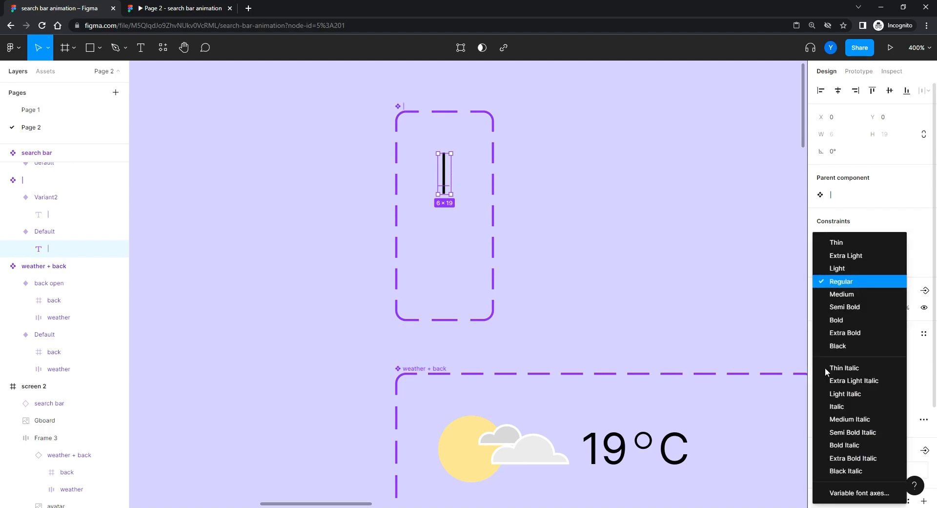
click(841, 296)
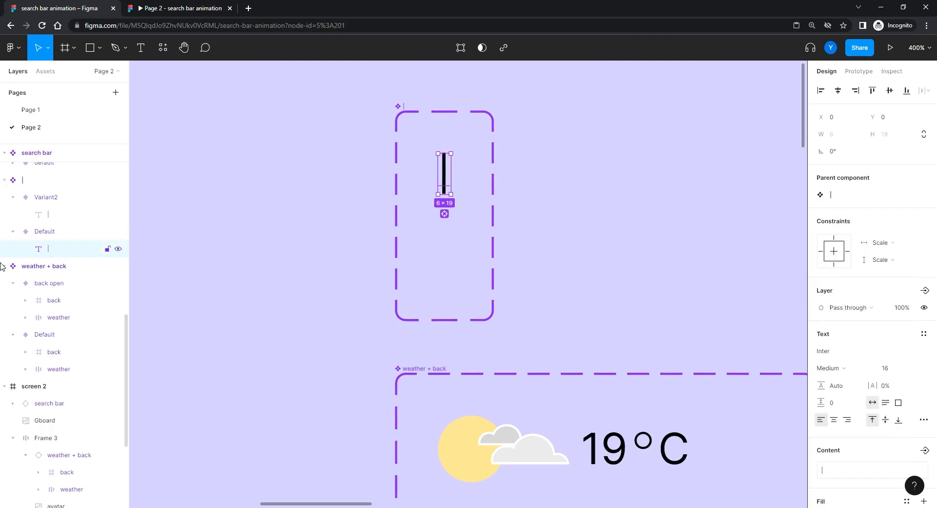
Set the font weight of the text in the cursor component's Variant2 to Medium
click(50, 215)
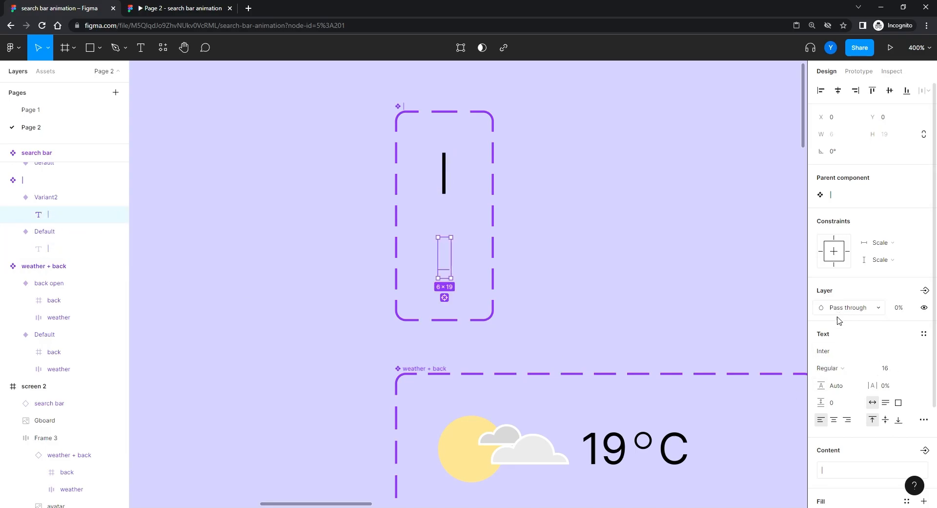
click(833, 370)
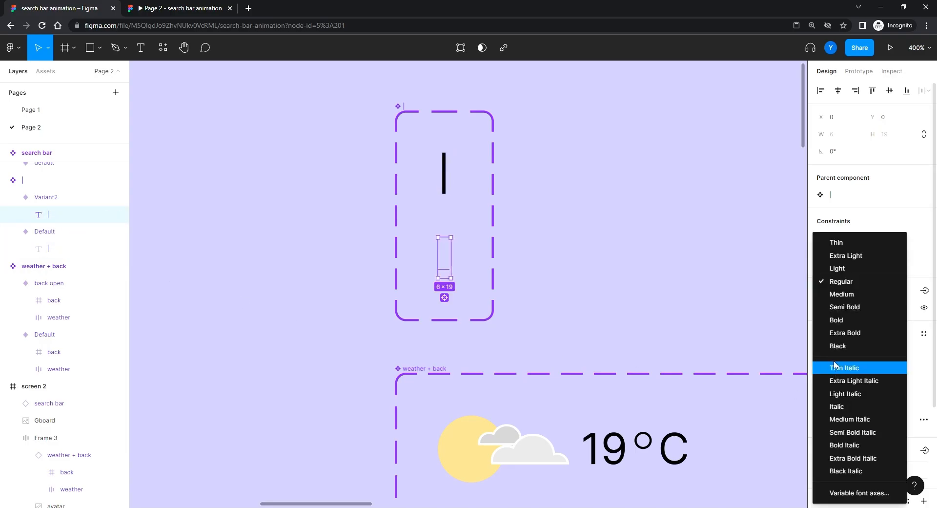
click(845, 298)
click(569, 242)
click(444, 174)
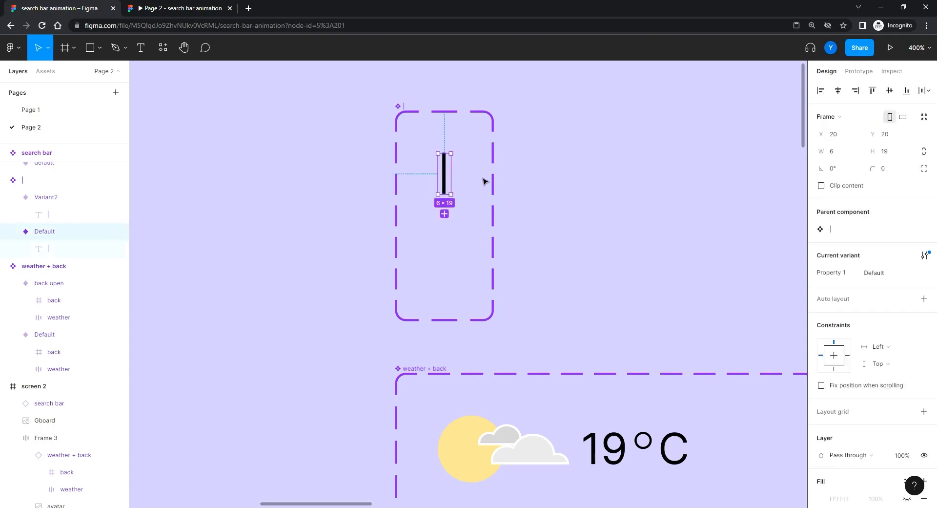
Set the animation duration of both After delay interactions between the cursor component's variants to 500ms
click(852, 72)
click(452, 203)
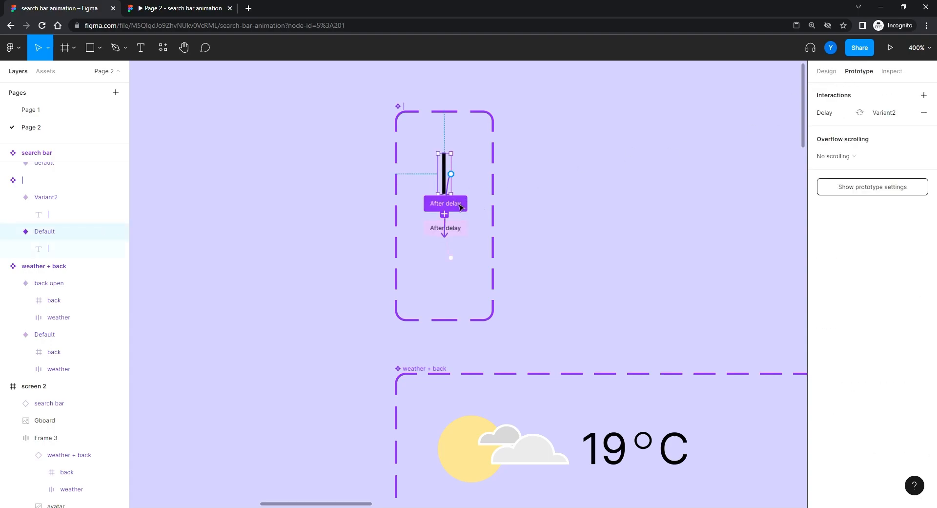
click(777, 327)
text(500ms)
click(431, 229)
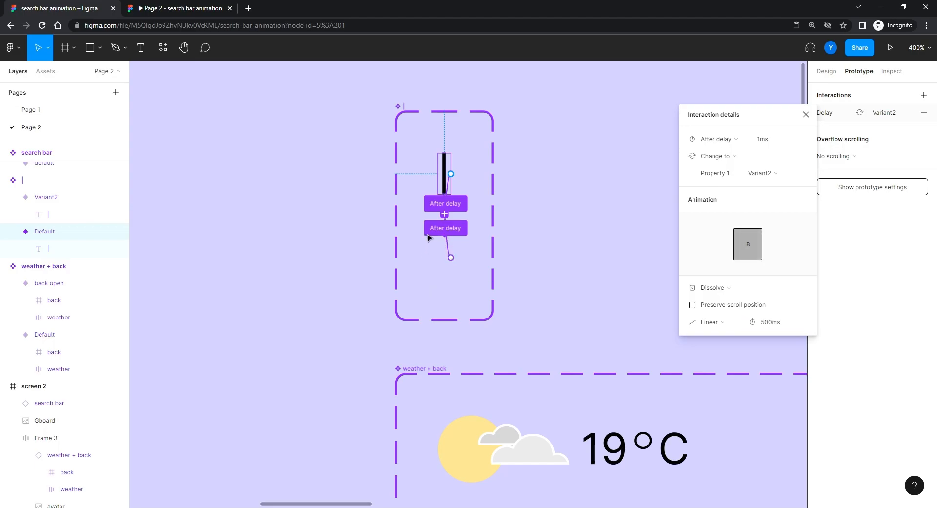
click(772, 321)
text(5)
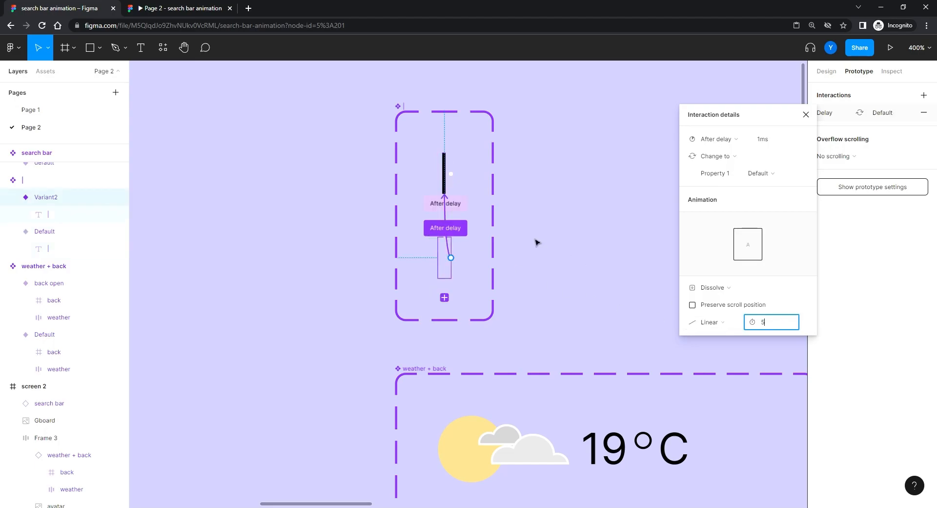
key(Return)
Check the cursor's blinking in the reloaded prototype preview, and return to the design file
click(180, 8)
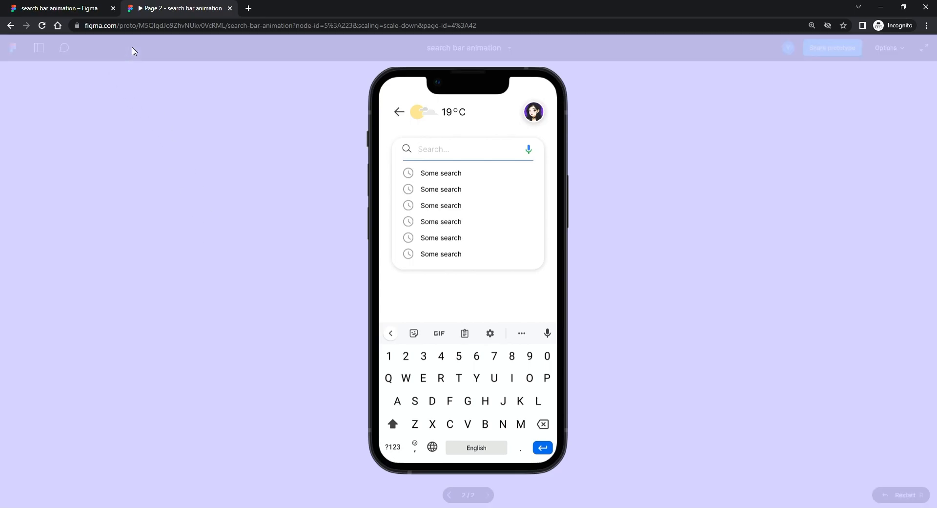
drag(157, 25, 161, 26)
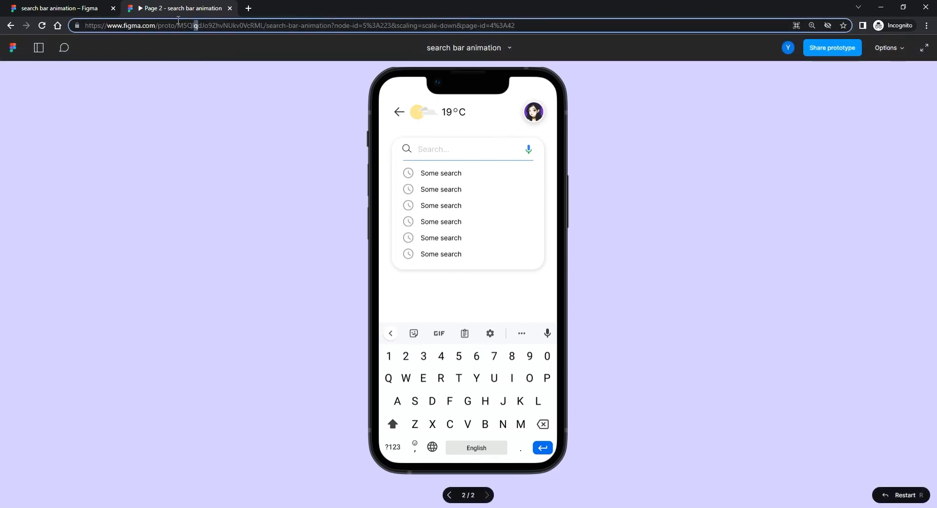
key(ctrl+a)
key(Return)
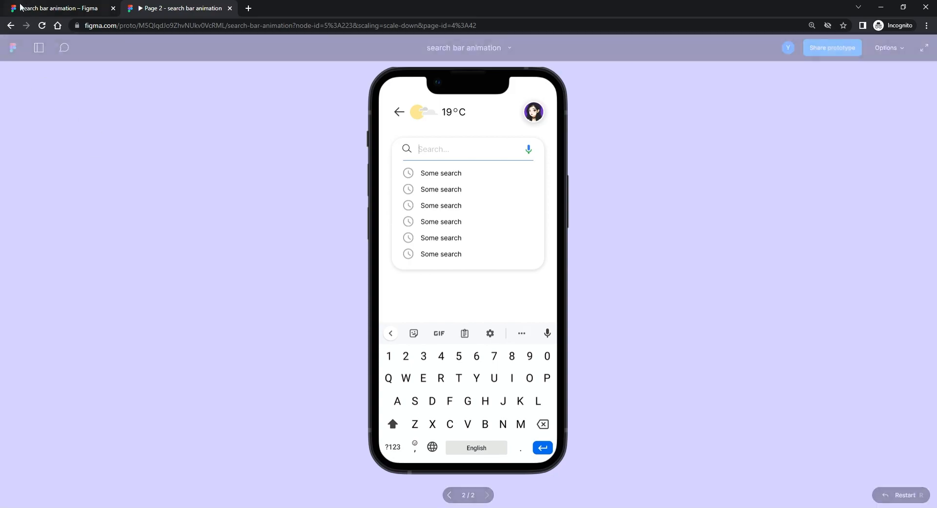
click(79, 8)
Connect the "Search..." text in the search bar's focus variant to the auotcomplete variant with an On tap interaction
drag(368, 381, 291, 297)
key(ctrl+minus)
key(ctrl+minus)
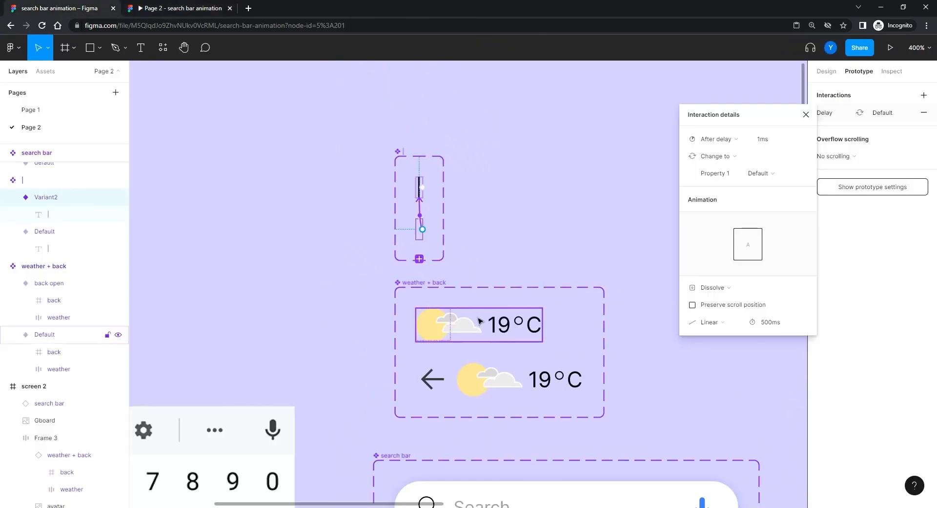
click(806, 115)
drag(605, 356, 508, 136)
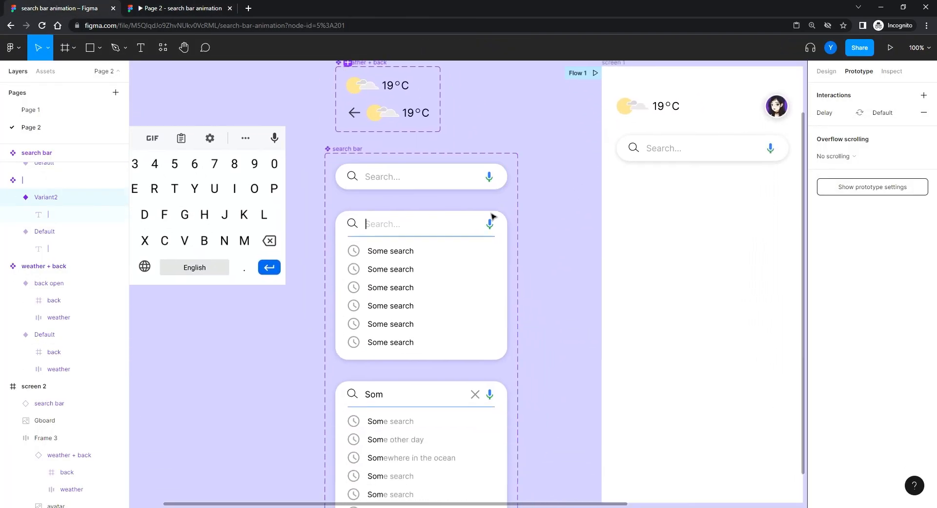
drag(466, 307, 519, 238)
key(ctrl+plus)
scroll(439, 251, up, 3)
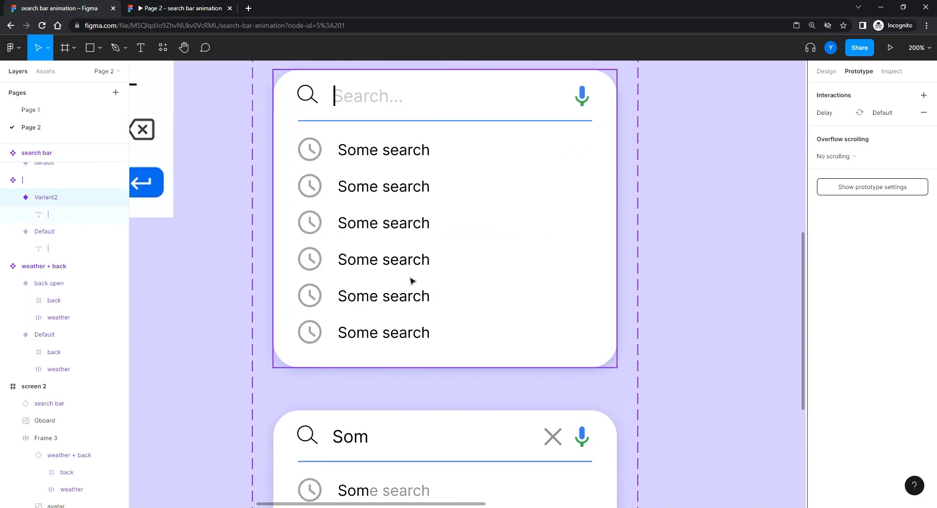
double_click(356, 98)
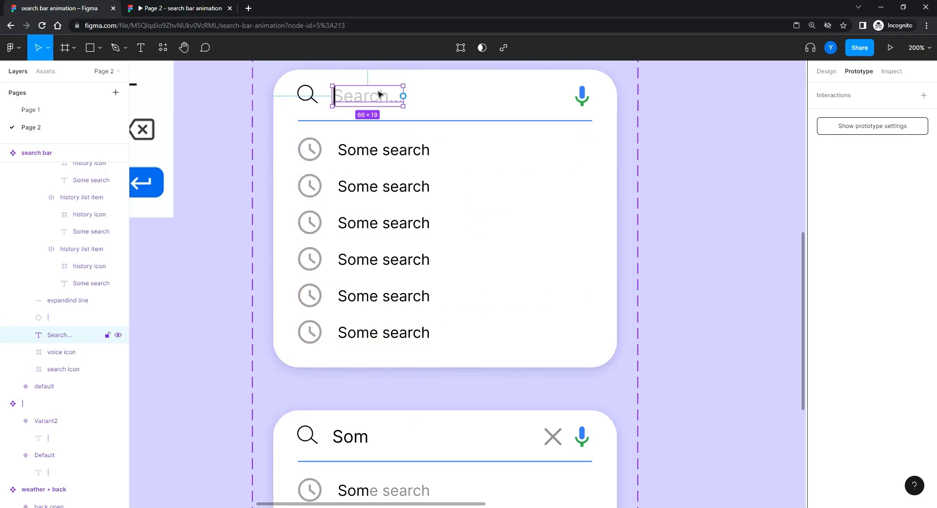
drag(403, 96, 464, 462)
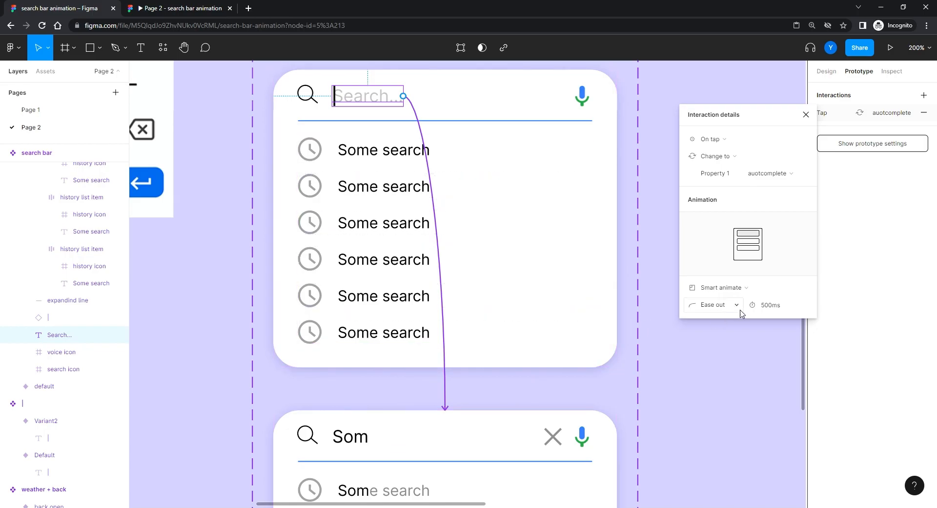
Keep Smart animate for the search text's tap interaction and set its duration to 300ms
click(740, 288)
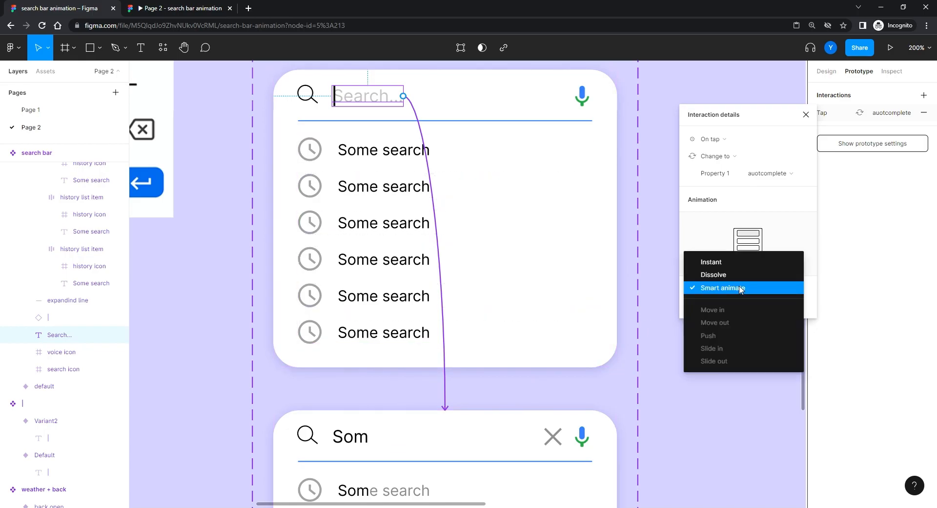
click(741, 288)
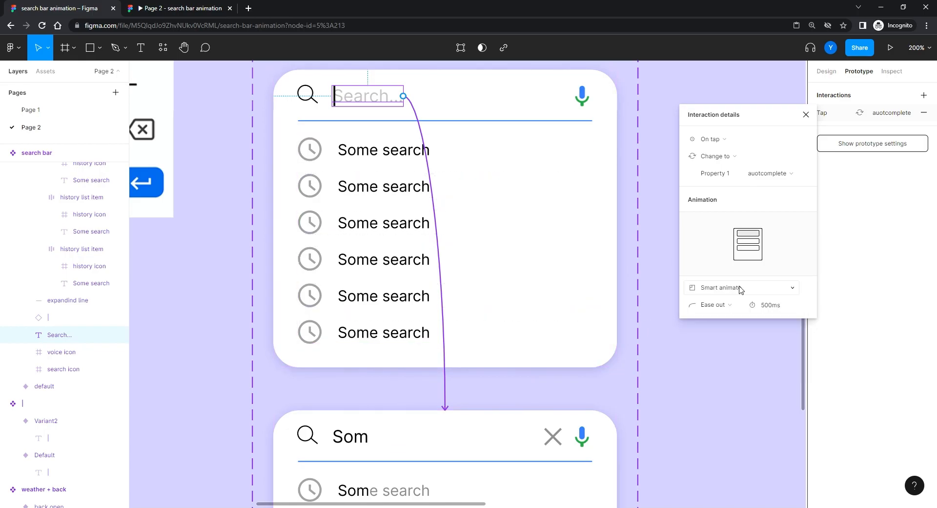
click(772, 307)
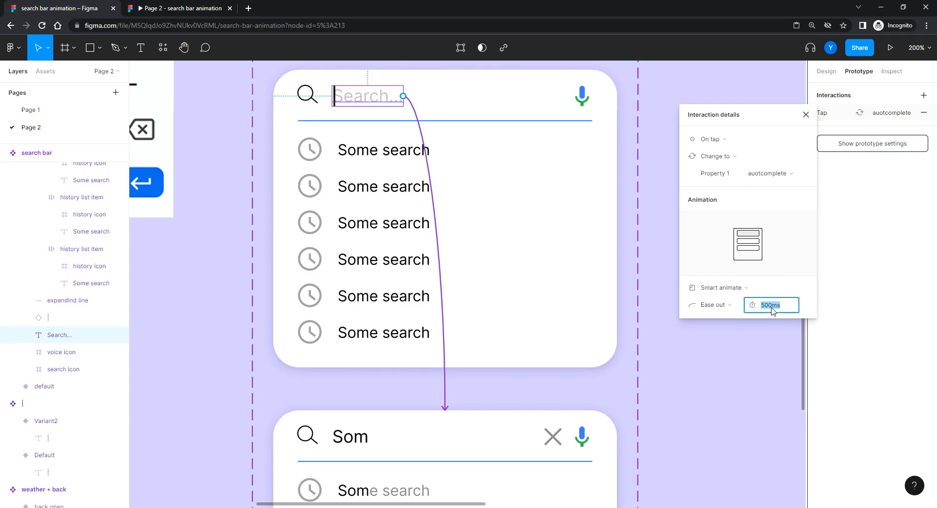
text(2)
key(Return)
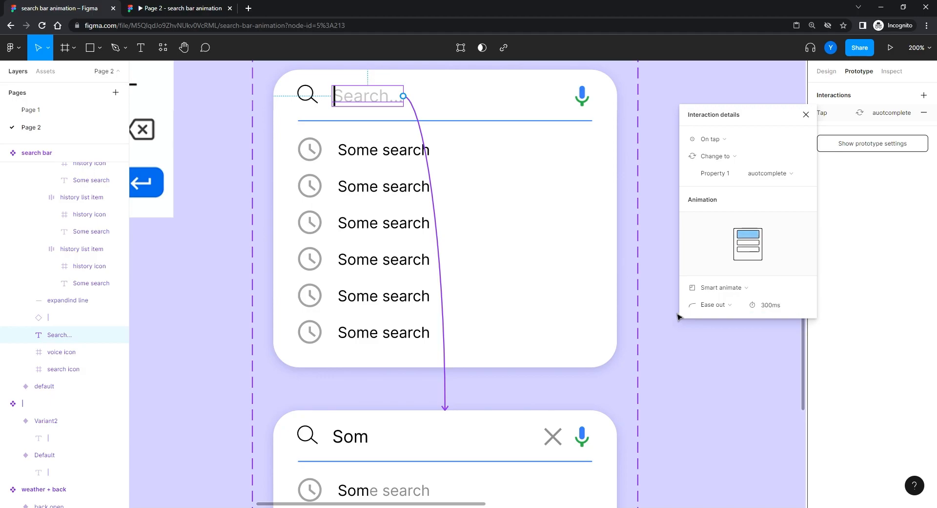
Test the autocomplete, clear, back and search-opening interactions in the prototype preview, and return to the design file
click(176, 12)
click(429, 148)
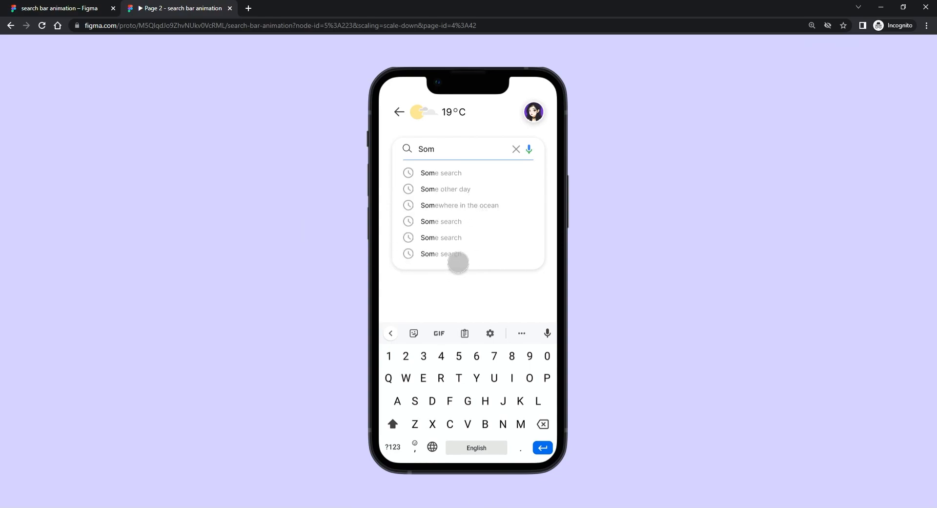
click(516, 149)
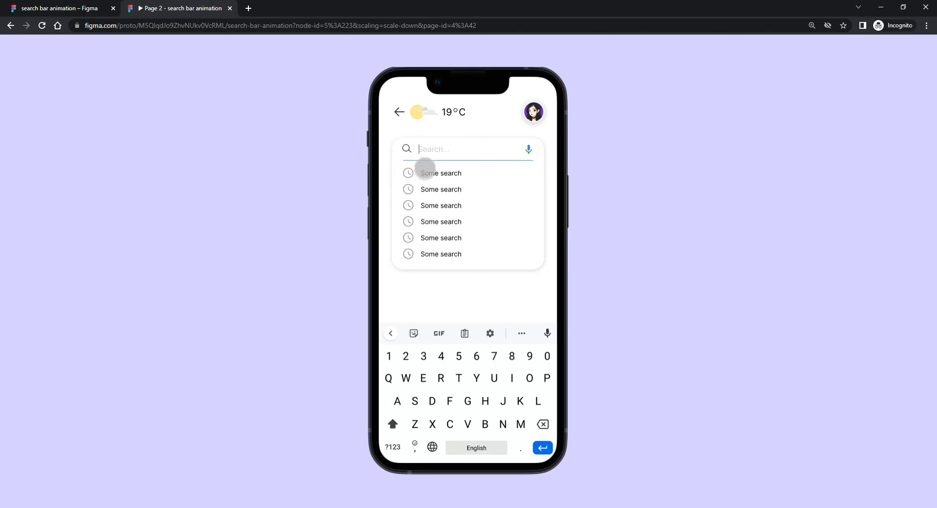
click(399, 111)
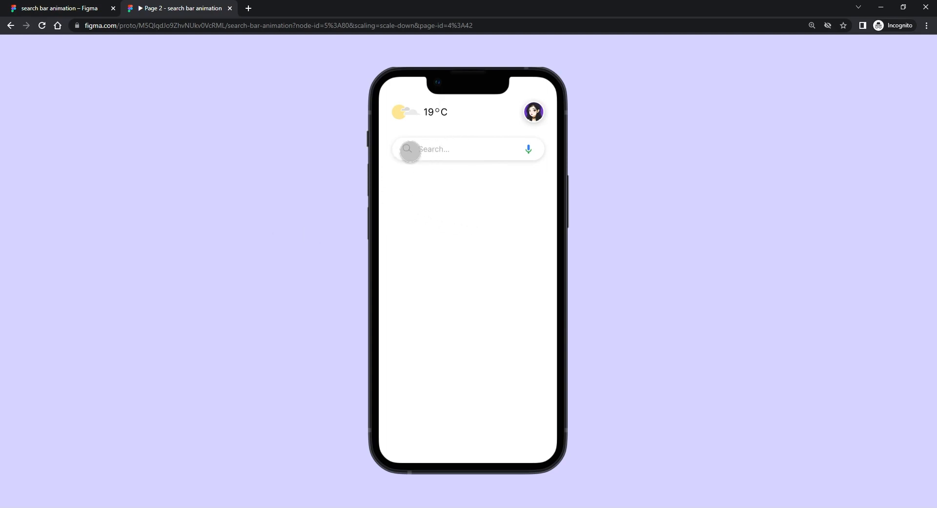
click(437, 149)
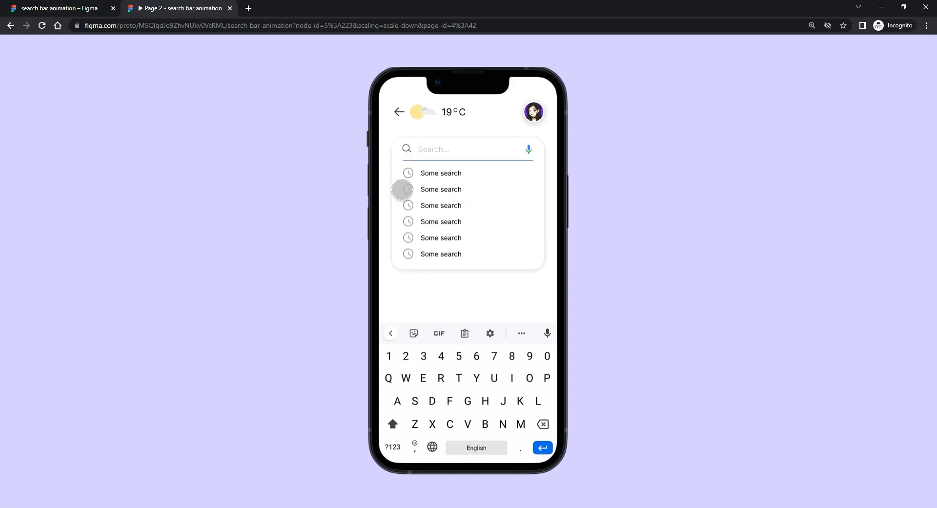
click(399, 112)
click(433, 151)
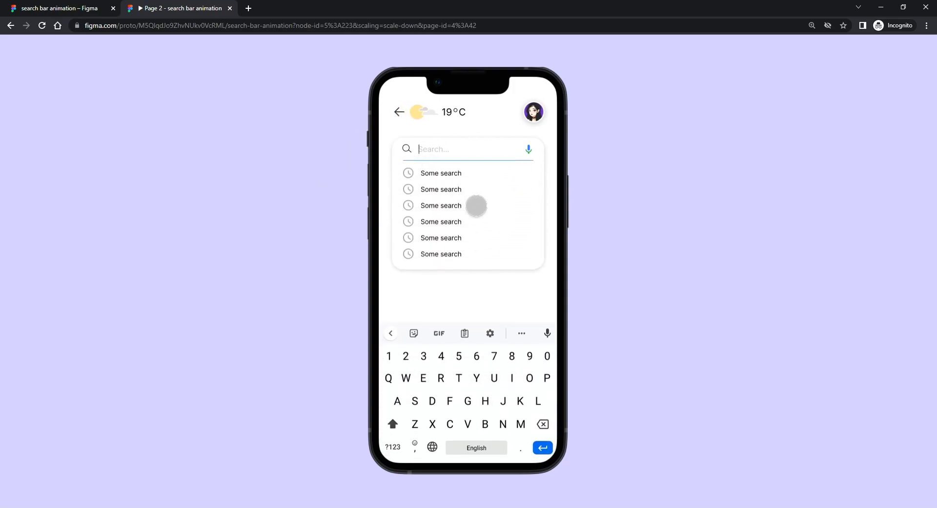
click(433, 150)
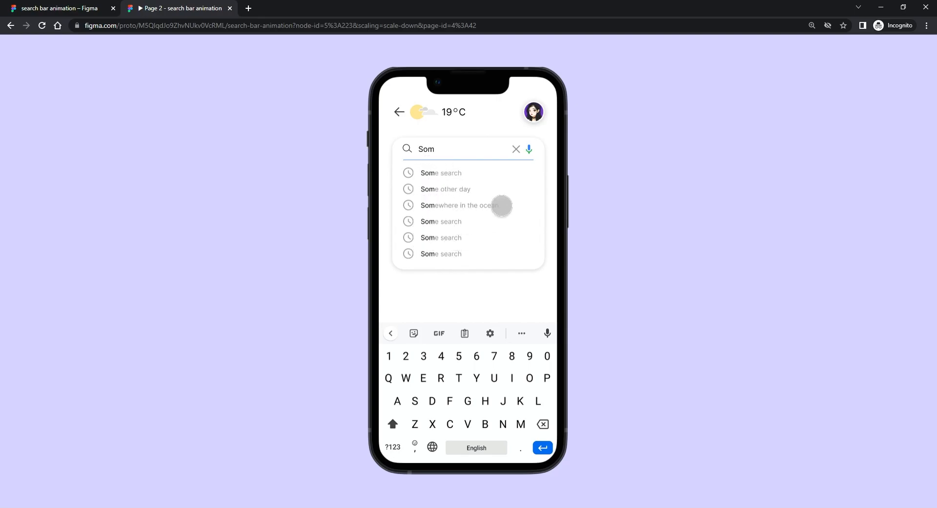
click(516, 148)
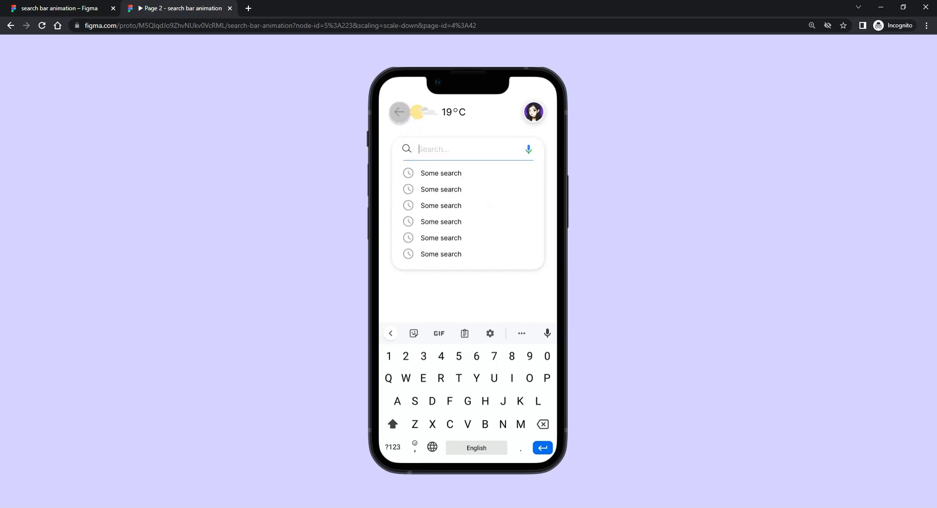
click(399, 112)
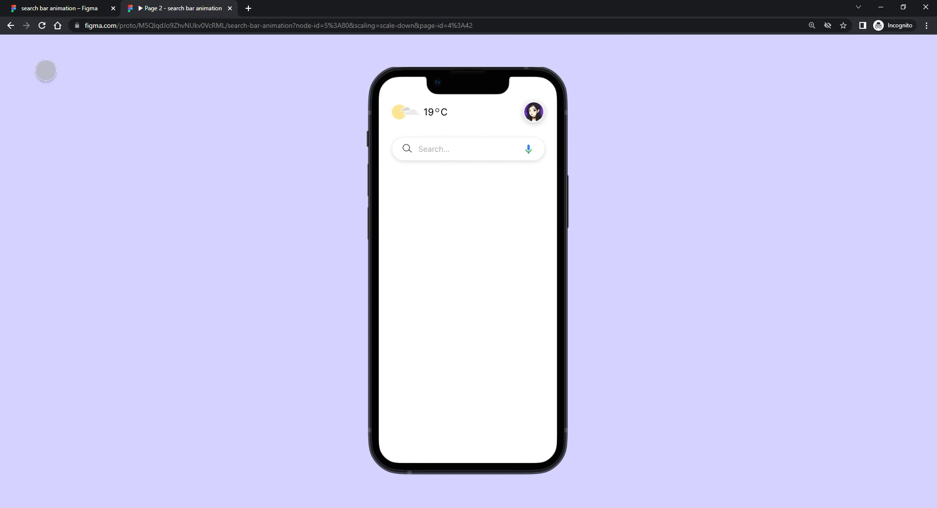
click(58, 8)
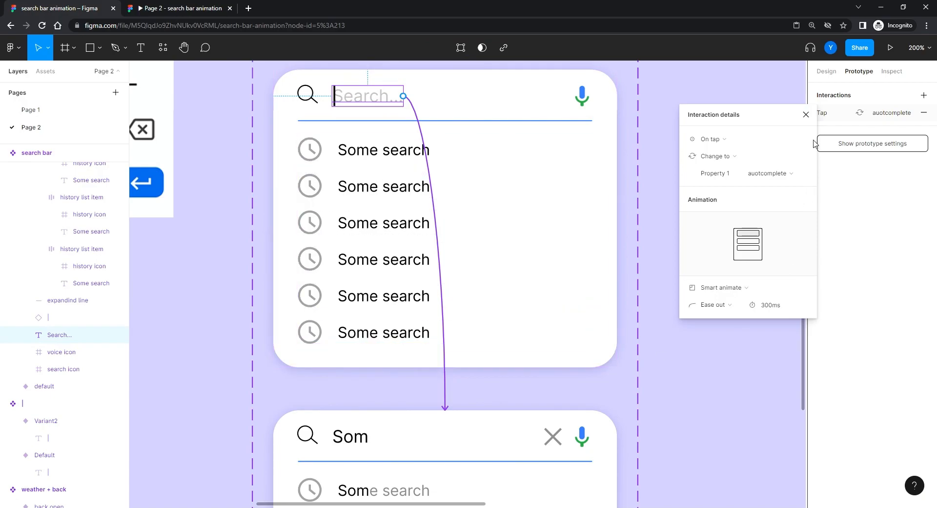
Duplicate the screen 1 and screen 2 frames together, placing the copies directly below the originals
click(806, 114)
scroll(665, 242, right, 5)
key(ctrl+minus)
key(ctrl+minus)
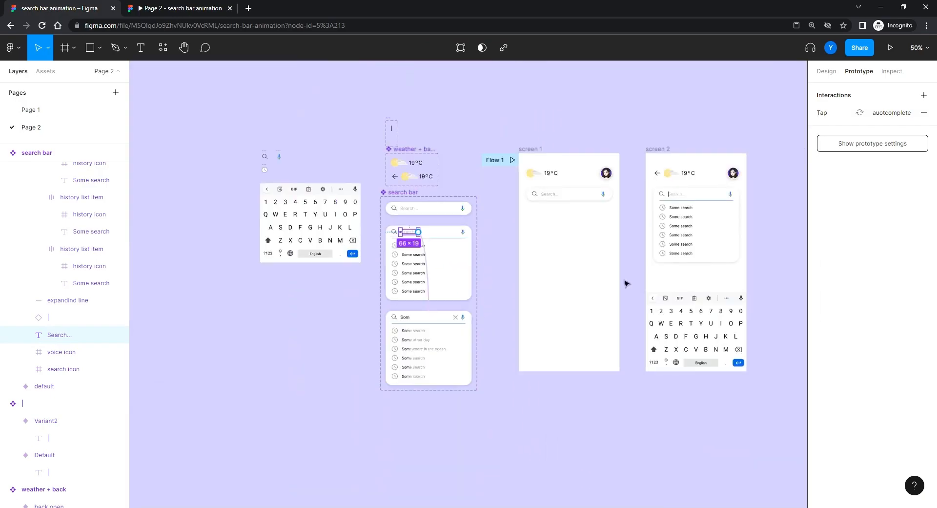
drag(608, 281, 380, 289)
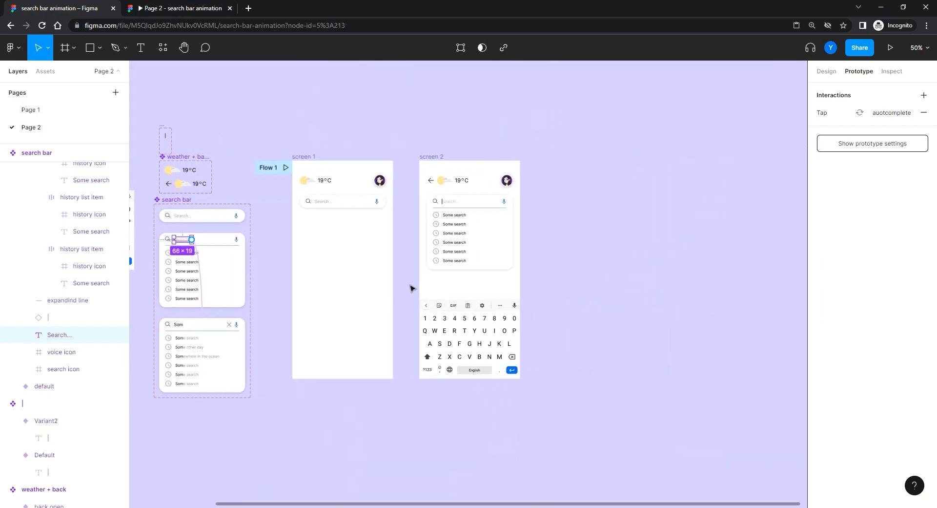
drag(541, 121, 271, 438)
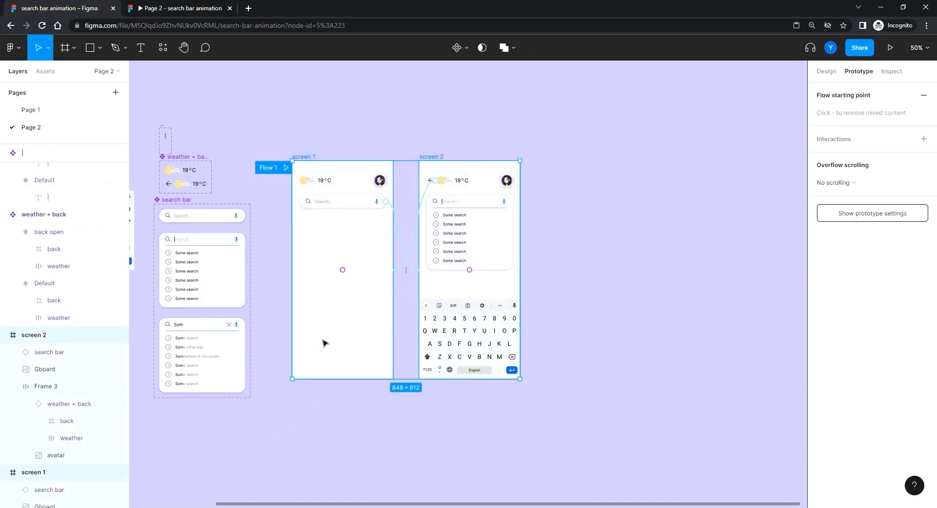
mouse_move(324, 347)
mouse_down()
mouse_move(332, 506)
mouse_move(341, 351)
mouse_up()
click(653, 253)
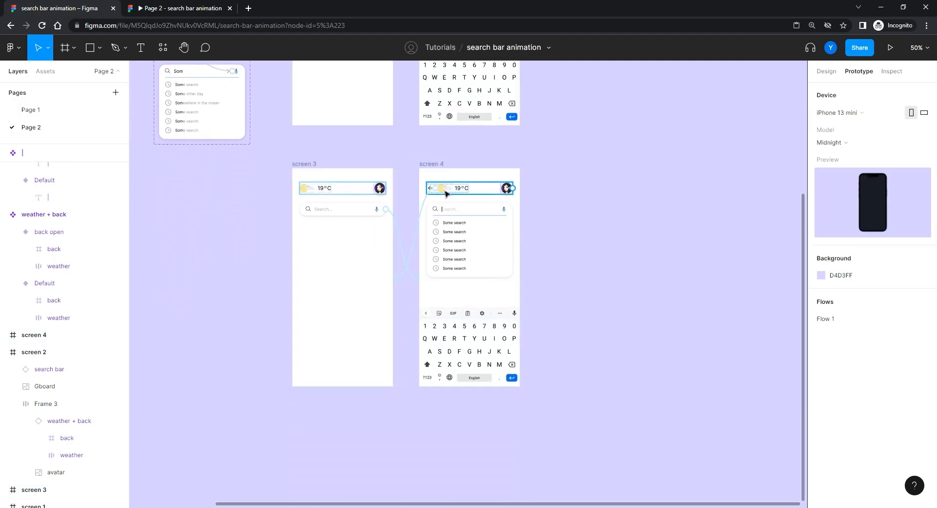
Move the weather and avatar header row in screen 4 straight up, beyond the frame's upper edge
click(827, 72)
drag(601, 198, 609, 207)
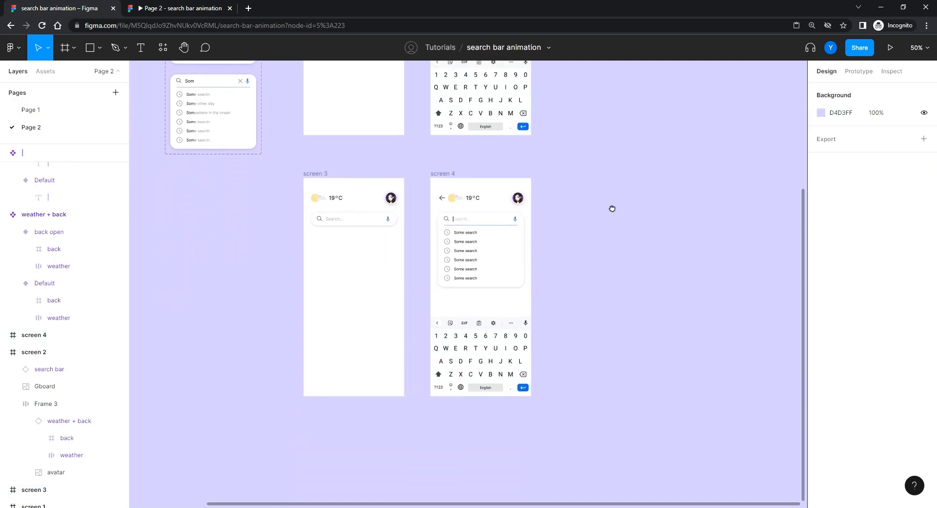
key(shift+0)
drag(675, 215, 539, 230)
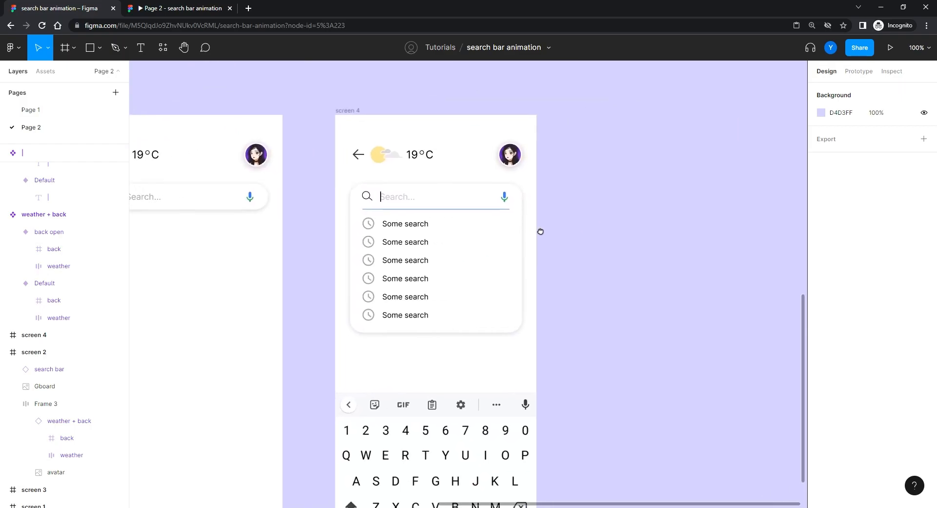
click(396, 162)
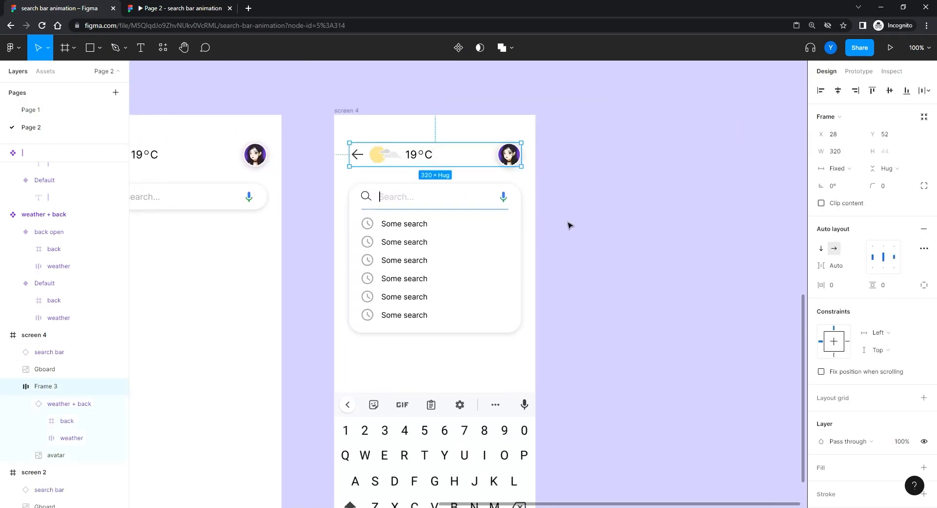
key(Up)
key(Up)
key(Up)
key(Up)
key(Up)
key(Up)
key(Up)
key(Up)
key(Up)
key(Up)
key(Up)
key(Up)
key(Up)
key(Up)
key(Up)
key(Up)
key(Up)
key(Up)
key(Up)
key(Up)
key(Up)
key(Up)
key(Up)
key(Up)
key(Up)
key(Up)
key(Up)
key(Up)
key(Up)
key(Up)
key(Up)
key(Up)
key(Up)
key(Up)
key(Up)
key(Up)
key(Up)
key(Up)
key(Up)
key(Up)
key(Up)
key(Up)
key(Up)
key(Up)
key(Up)
key(Up)
key(Up)
key(Up)
Move the expanded search bar in screen 4 straight up to Y 47
click(417, 250)
key(Up)
key(Up)
key(Up)
key(Up)
key(Up)
key(Up)
key(Up)
key(Up)
key(Up)
key(Up)
key(Up)
key(Up)
key(Up)
key(Up)
key(Up)
key(Up)
key(Up)
key(Up)
key(Up)
key(Up)
key(Up)
key(Up)
key(Up)
key(Up)
key(Up)
key(Up)
key(Up)
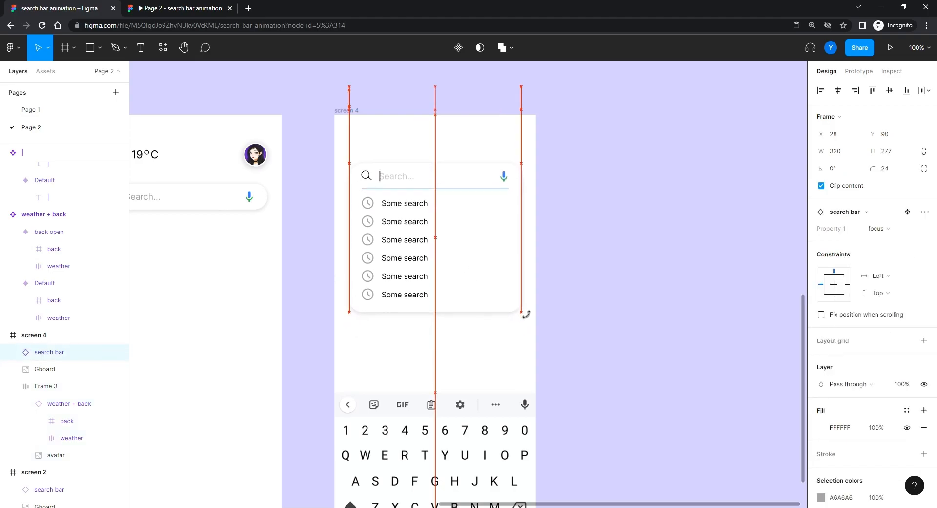
key(Up)
key(Up)
key(Up)
key(Up)
key(Up)
key(Up)
key(Up)
key(Up)
key(Up)
key(Up)
key(Up)
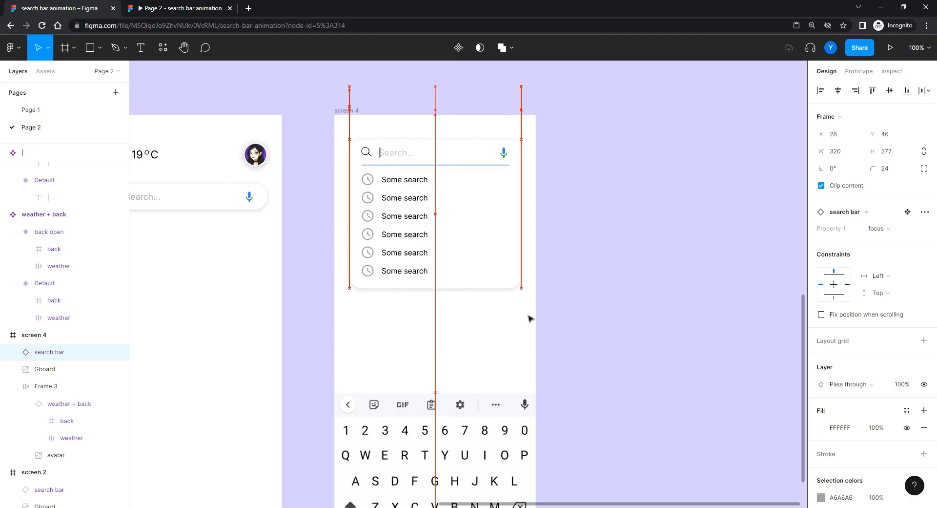
key(Up)
key(Up)
key(Up)
key(Up)
key(Up)
key(Up)
key(Up)
key(Up)
key(Up)
key(Up)
key(Up)
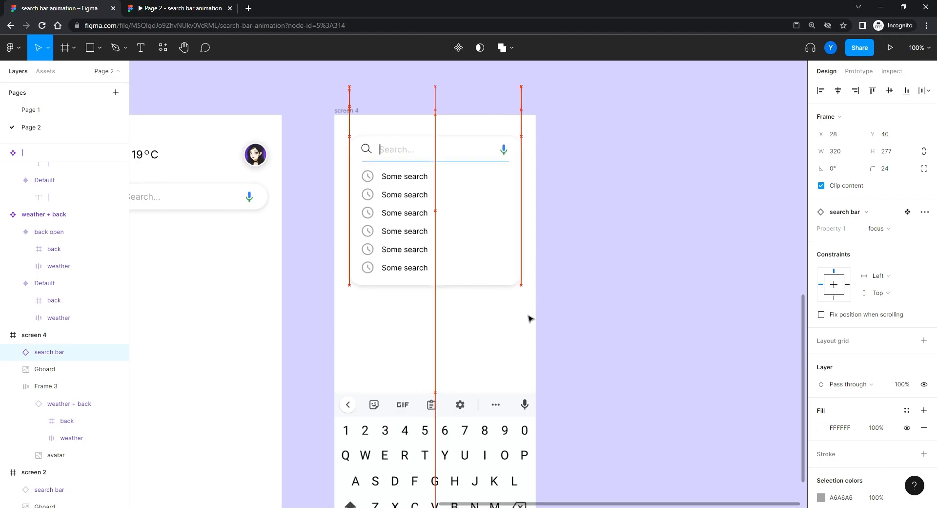
key(Down)
key(Down)
key(Down)
key(Down)
key(Down)
key(Down)
key(Down)
key(Down)
key(Down)
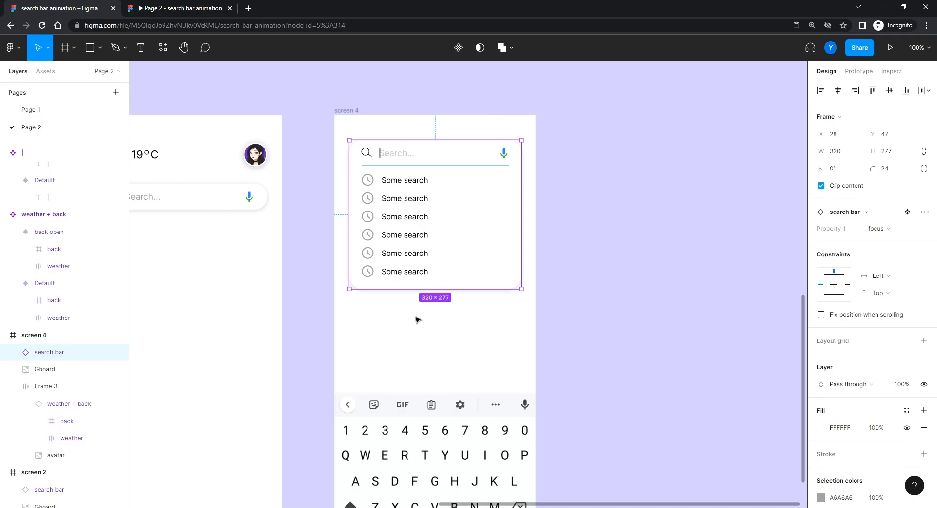
Add a flow starting point to the screen 3 frame
drag(239, 293, 442, 294)
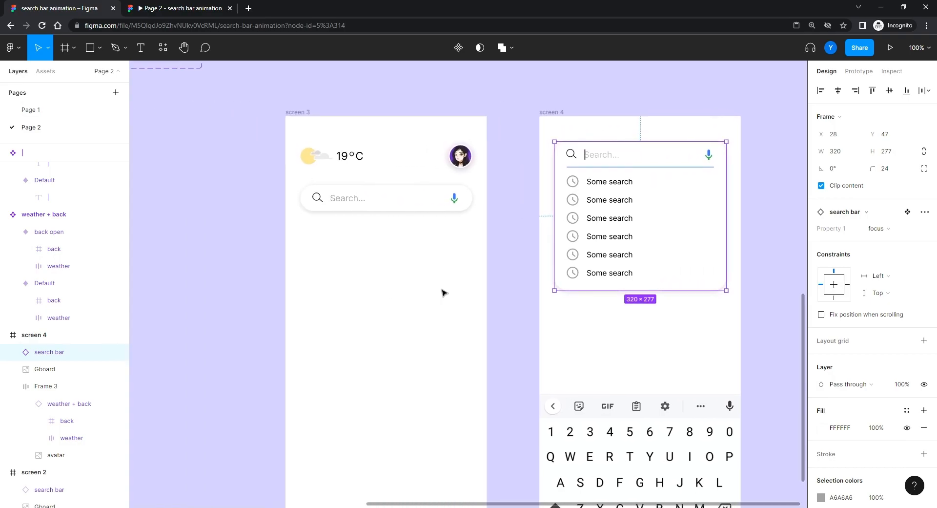
click(305, 109)
click(352, 130)
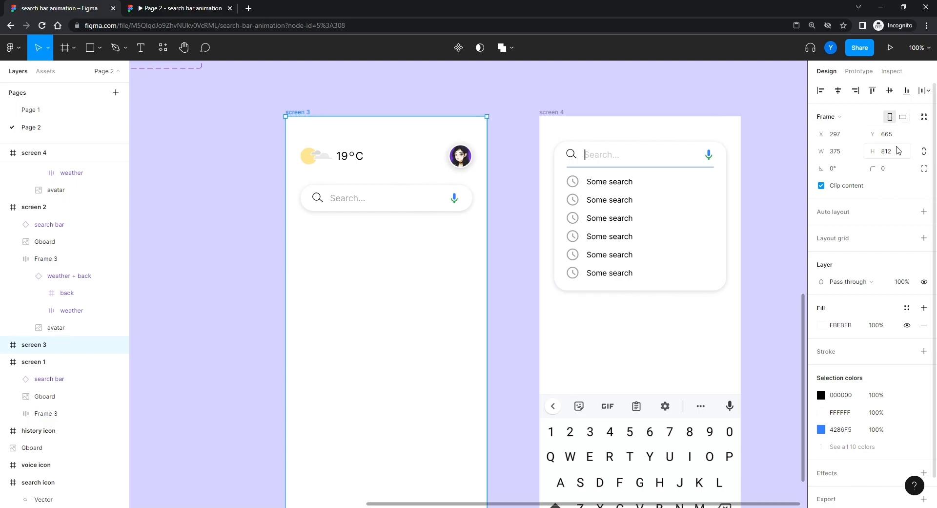
click(859, 71)
click(924, 95)
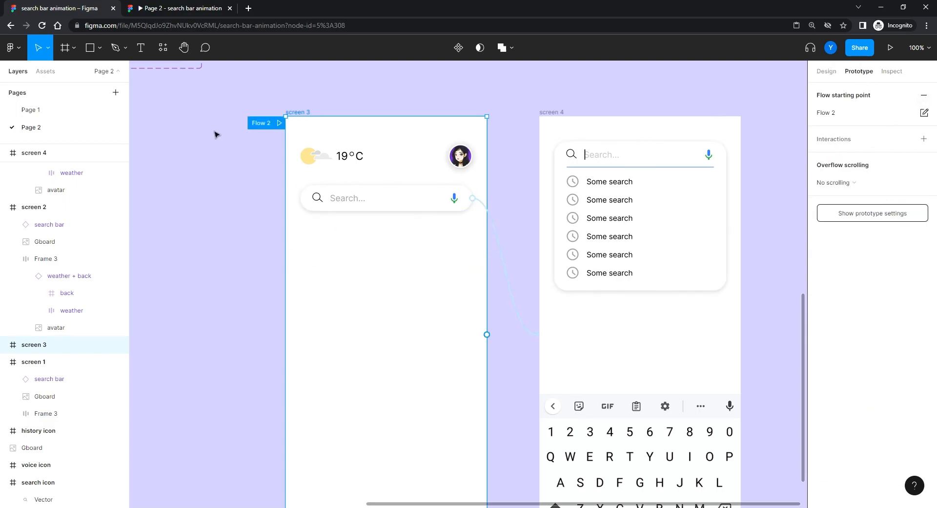
Preview the flow starting at screen 3, test opening the search bar twice with a restart in between, and return to the design file
click(279, 123)
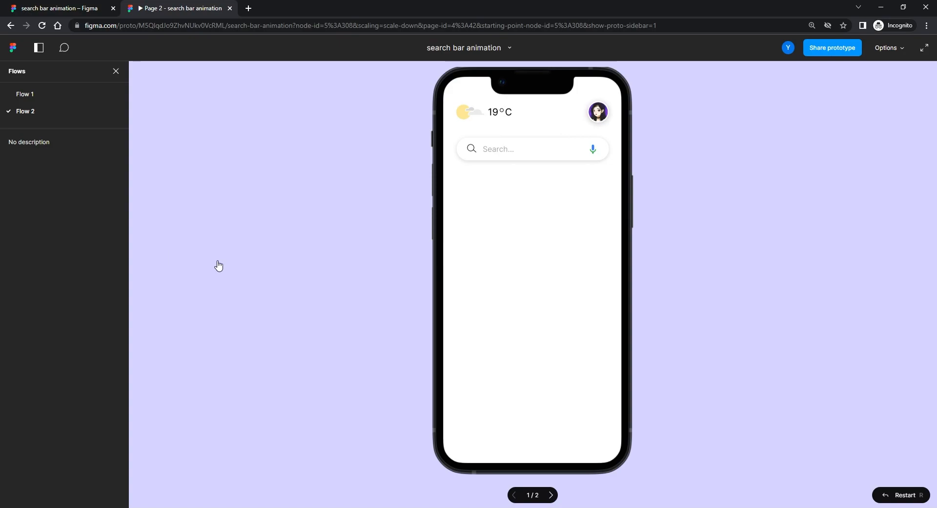
click(495, 152)
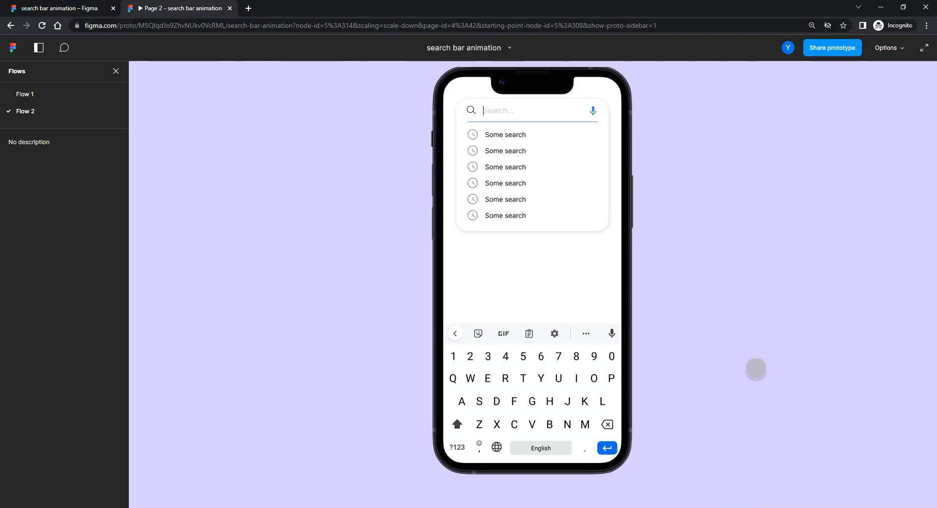
key(r)
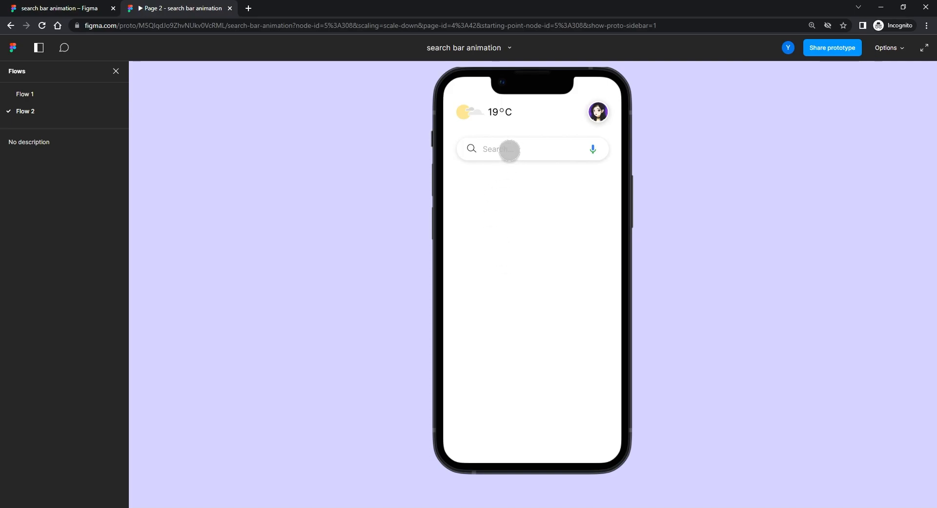
click(505, 151)
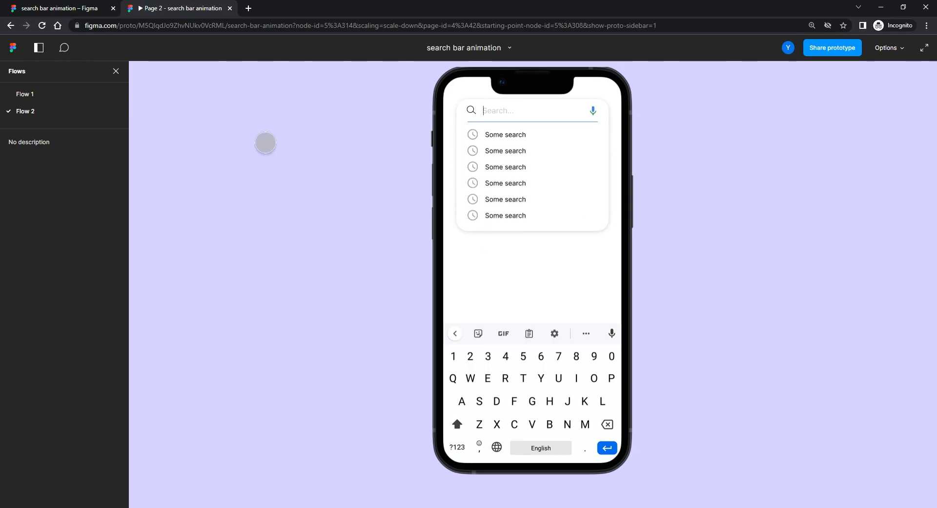
click(91, 16)
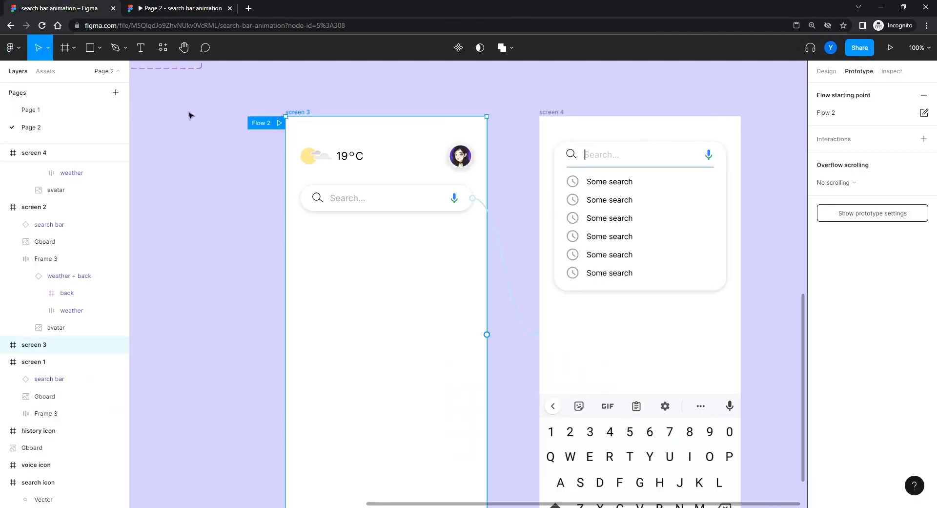
click(262, 265)
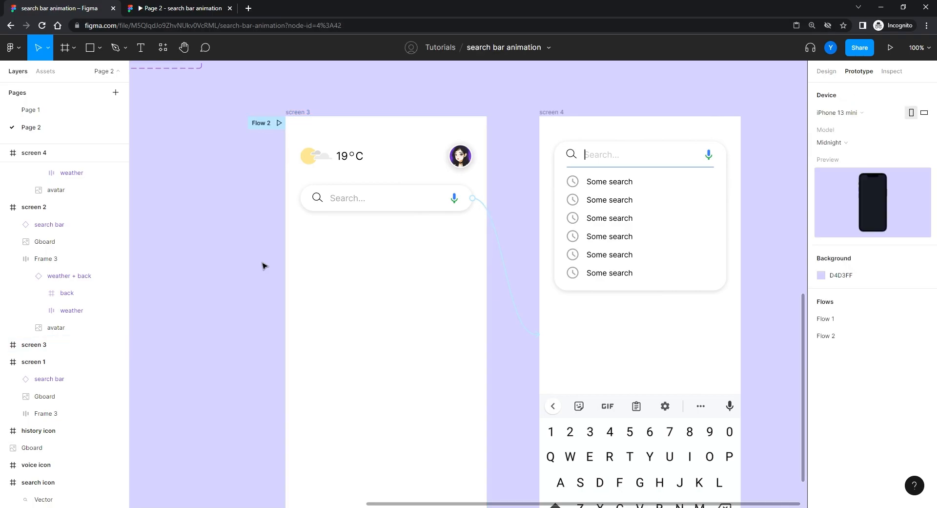
key(ctrl+minus)
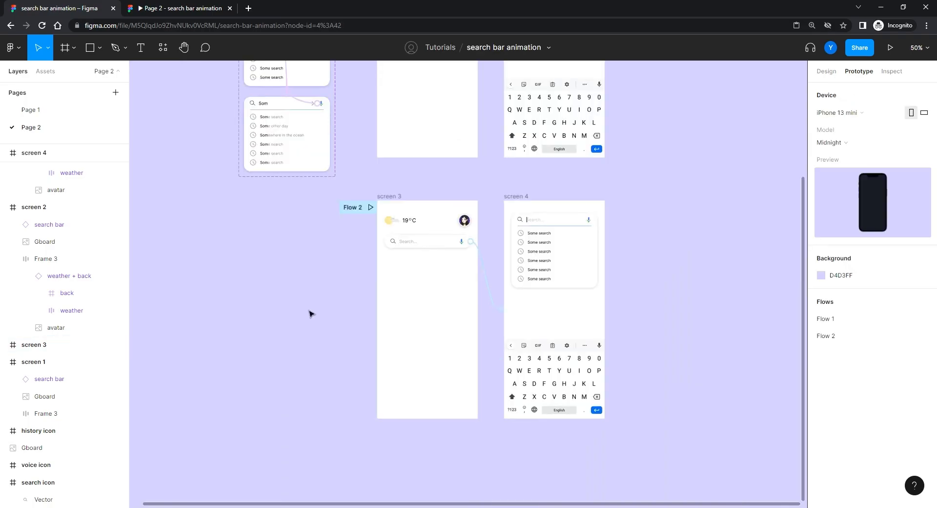
scroll(287, 259, up, 2)
scroll(286, 259, up, 5)
scroll(286, 259, left, 2)
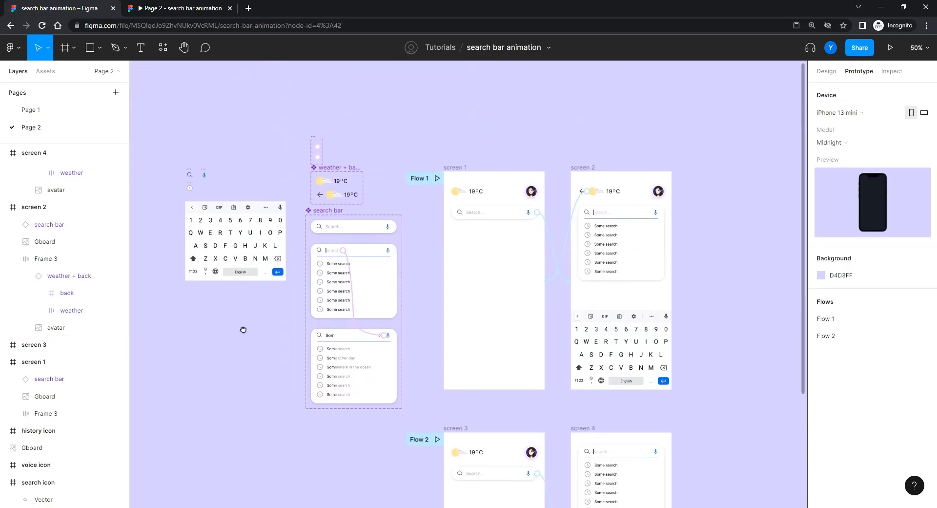